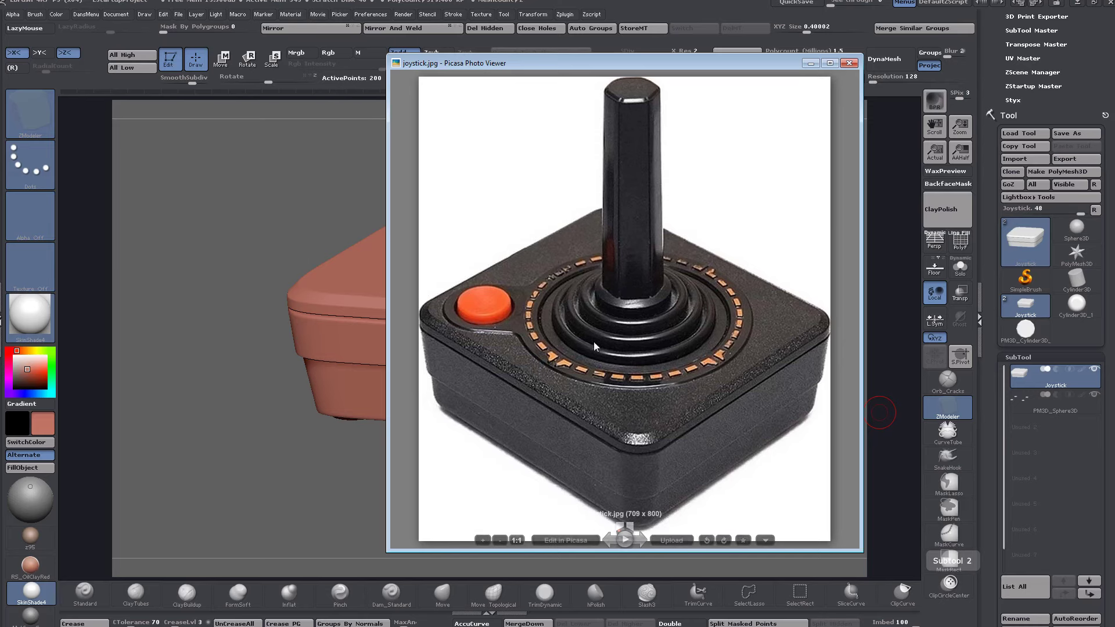
Step: Compare the joystick base with the joystick.jpg reference, and isolate the Joystick subtool with its polygroup wireframe shown
key(alt+Tab)
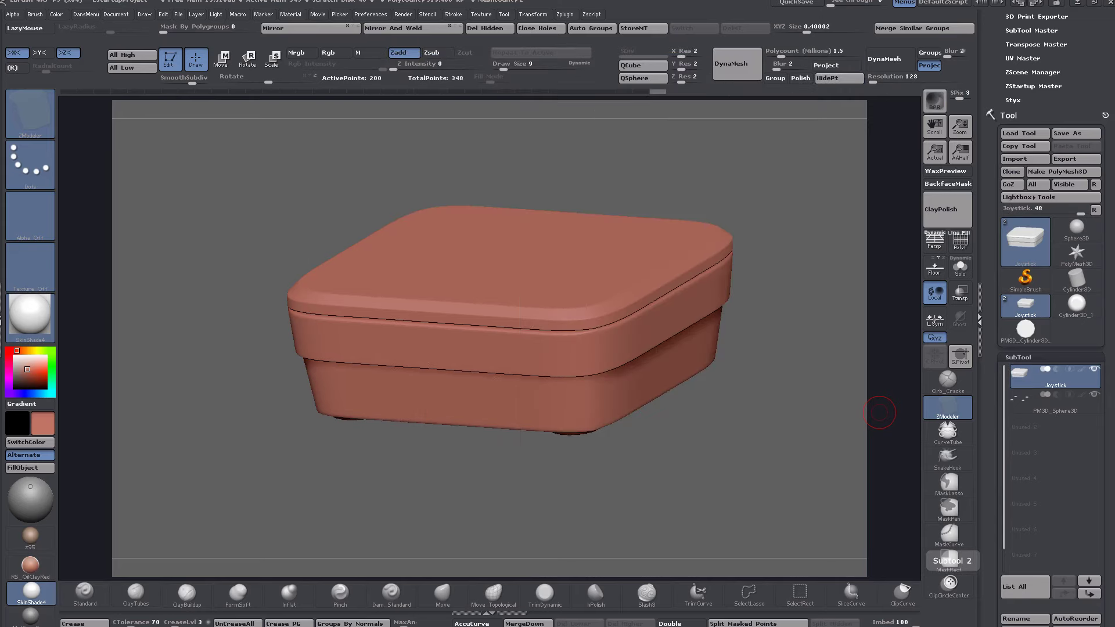
drag(711, 404, 764, 381)
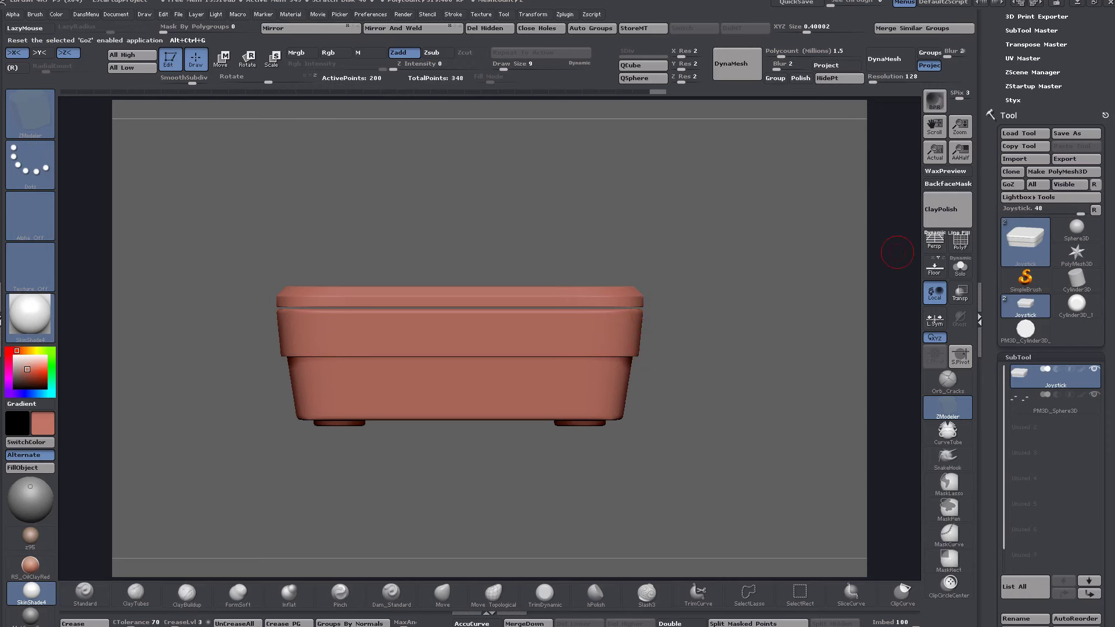
key(alt+Tab)
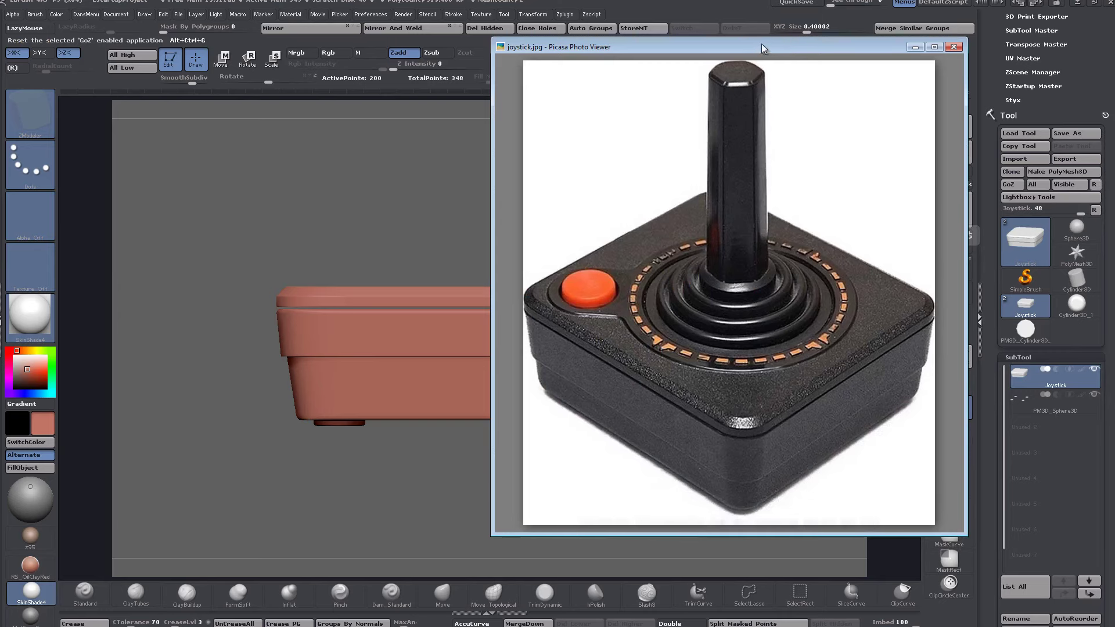
key(alt+Tab)
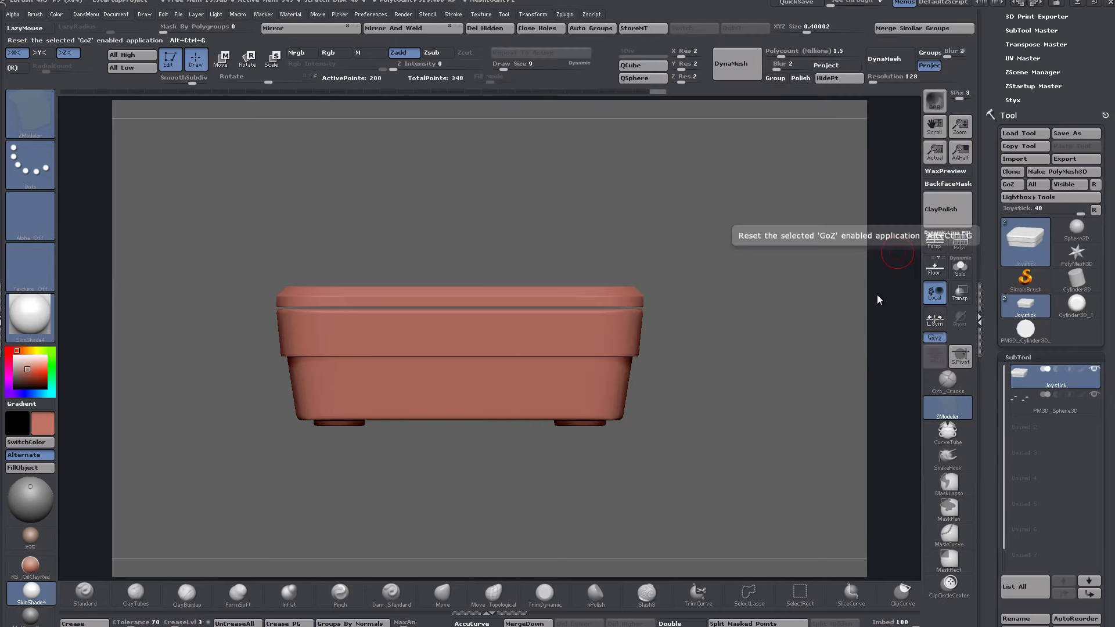
click(960, 267)
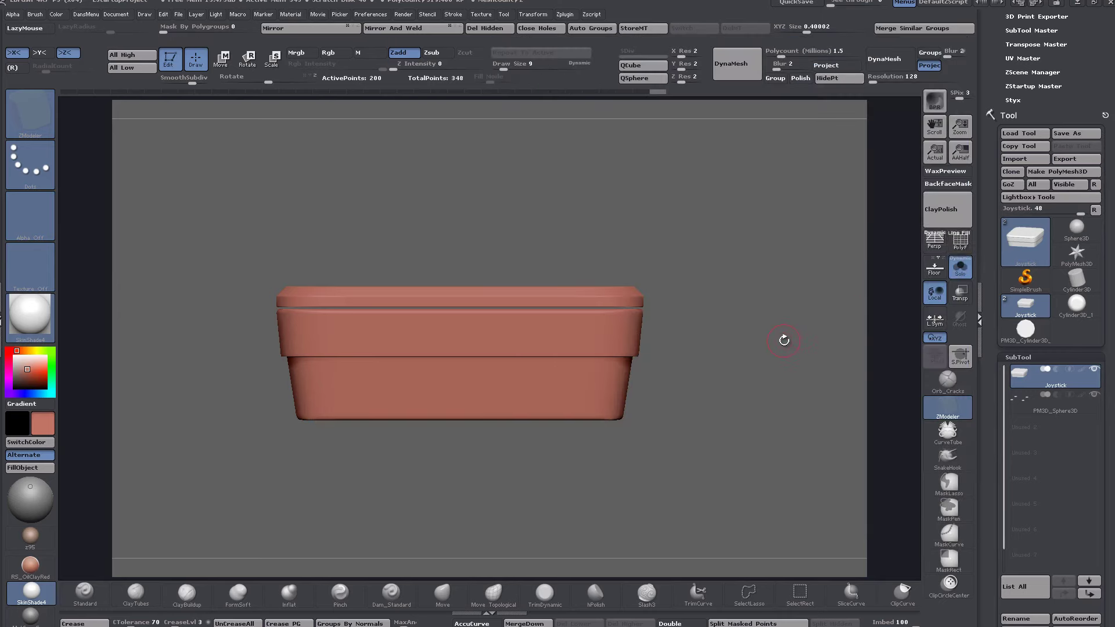
click(960, 240)
Step: Try scaling the inner edge loops on the underside of the joystick base
drag(734, 406, 684, 312)
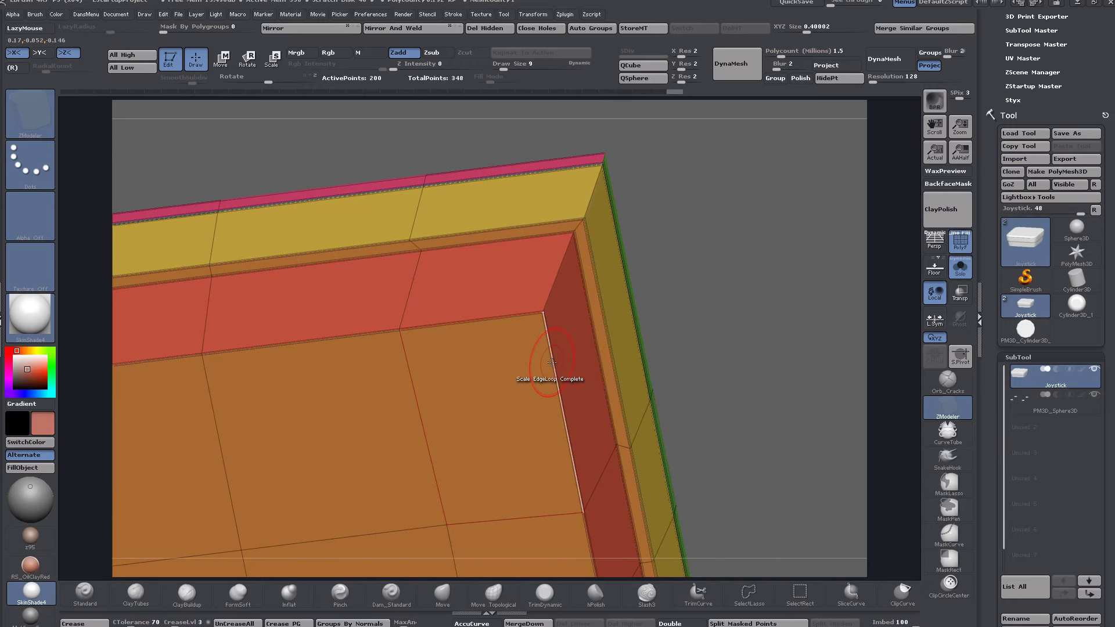
drag(552, 363, 540, 335)
key(ctrl+z)
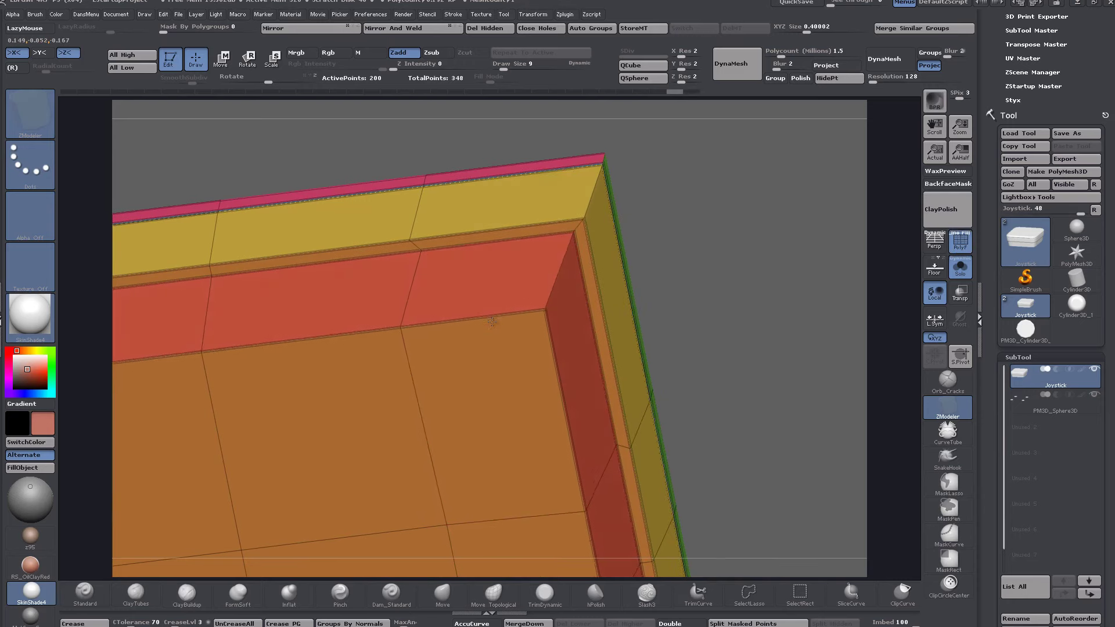
key(ctrl+z)
mouse_move(497, 317)
mouse_down()
mouse_move(503, 304)
mouse_move(508, 312)
mouse_up()
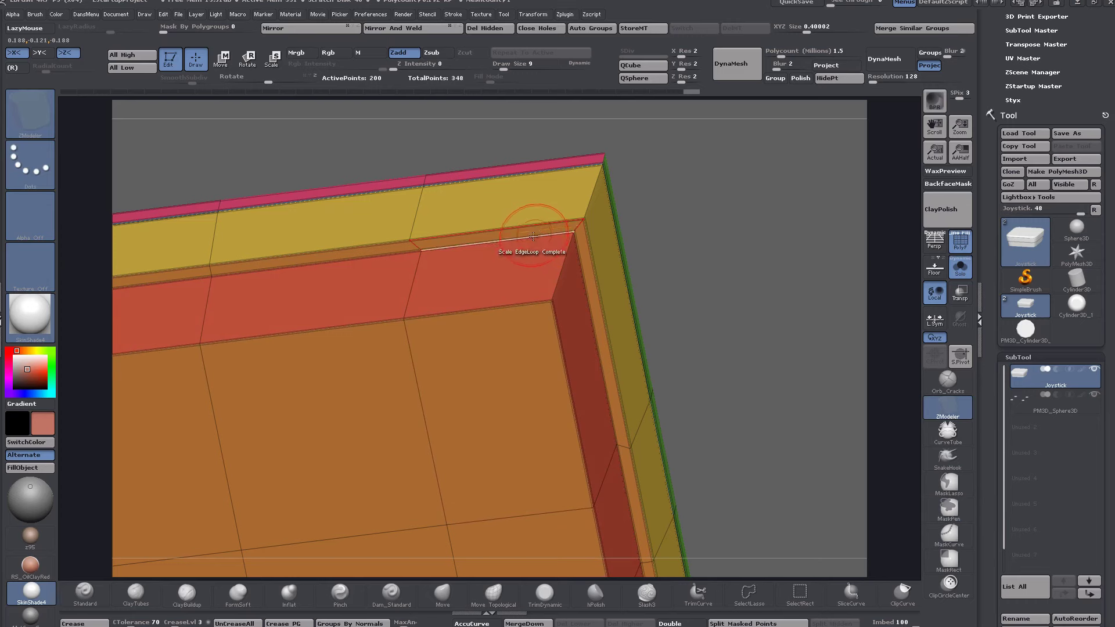
mouse_move(533, 236)
mouse_down()
mouse_move(541, 210)
mouse_move(537, 231)
mouse_up()
key(ctrl)
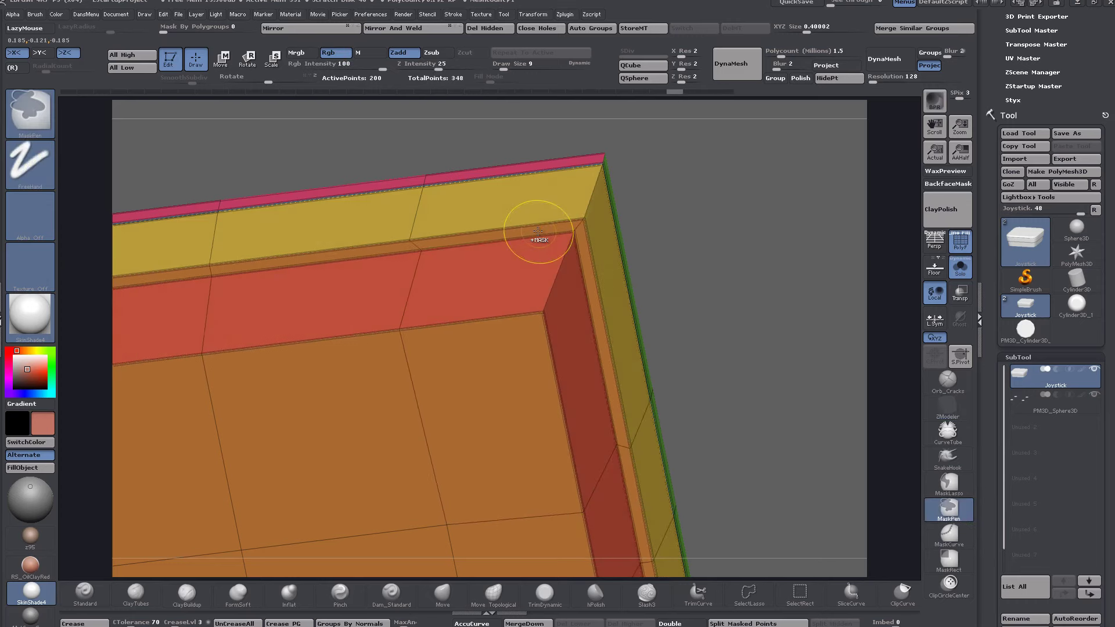
Step: Examine the base from the front and above, and check the circular ring on the joystick.jpg reference photo
shift+drag(793, 212, 796, 326)
mouse_move(695, 379)
alt+mouse_down()
mouse_move(672, 271)
mouse_move(755, 341)
alt+mouse_up()
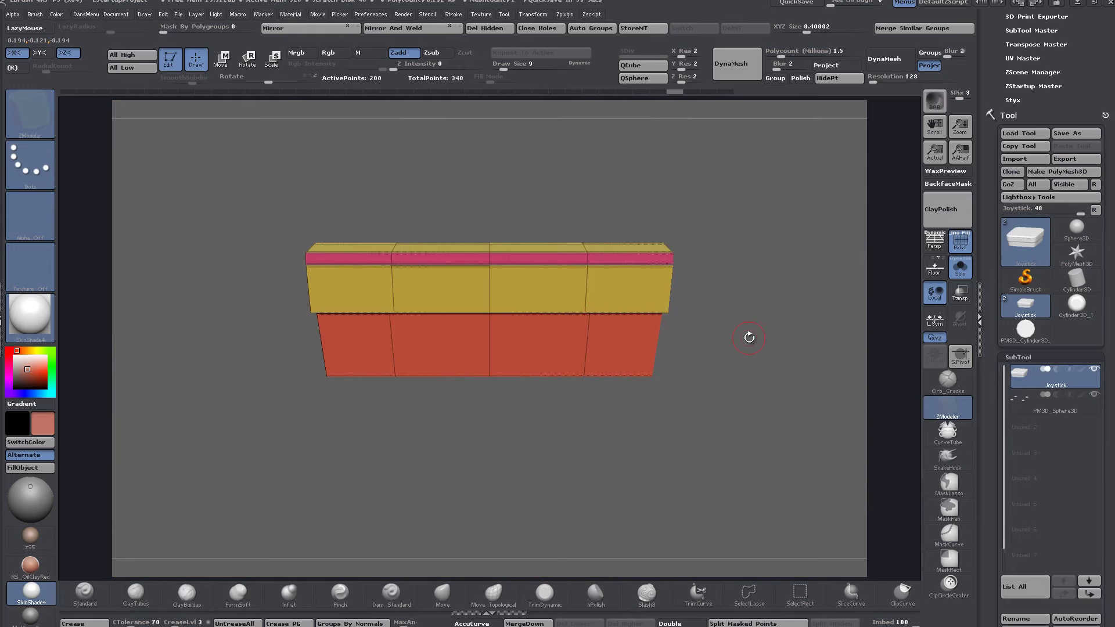
shift+drag(761, 249, 782, 390)
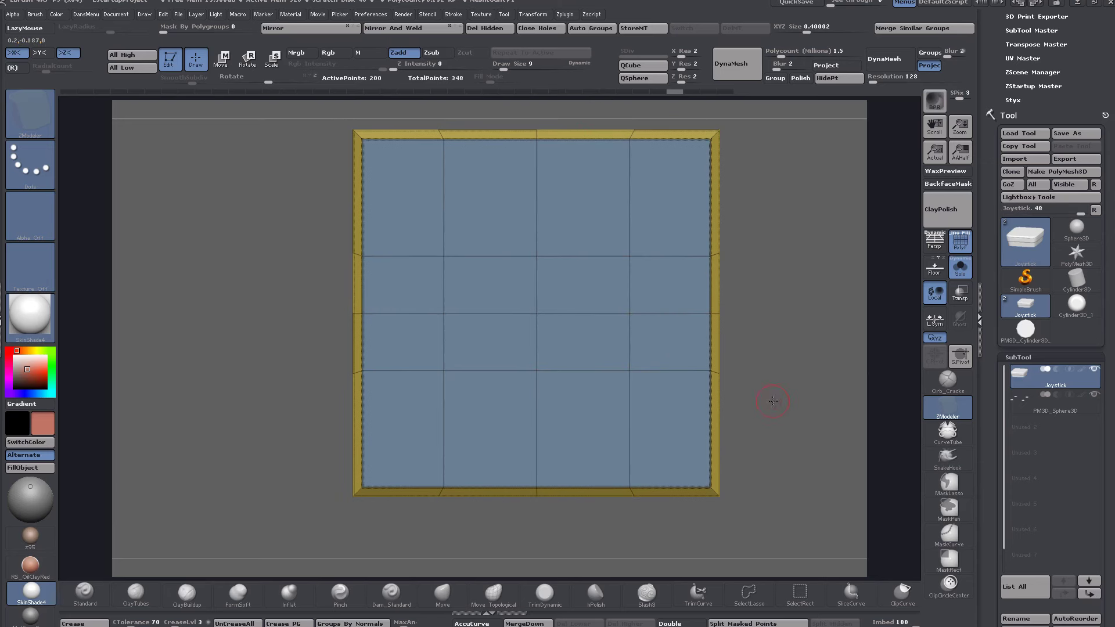
alt+drag(778, 395, 881, 294)
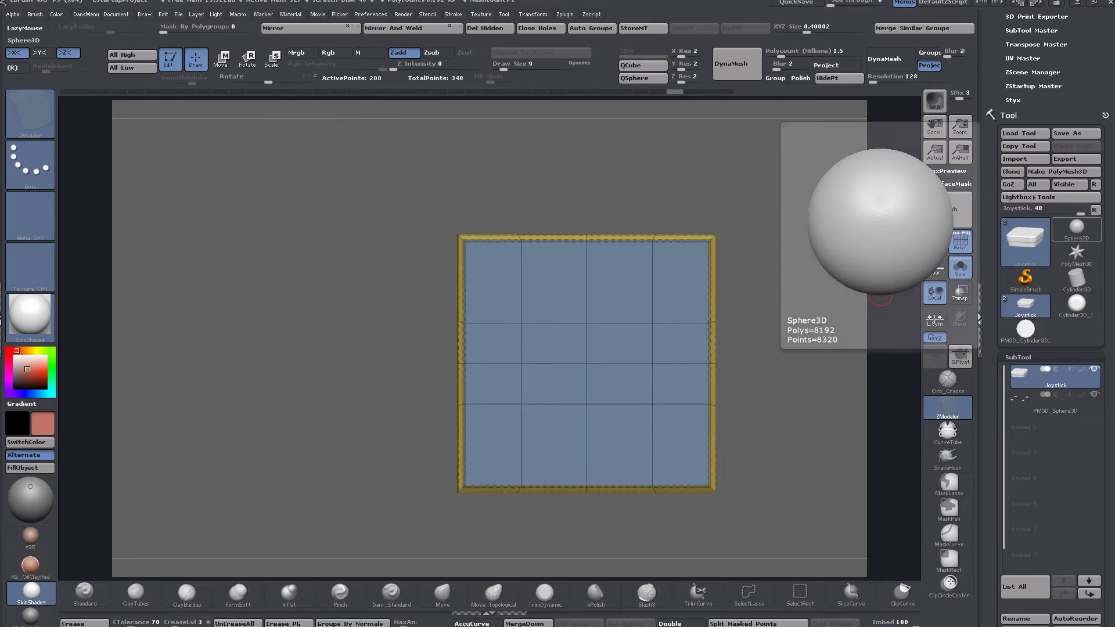
drag(1114, 36, 719, 61)
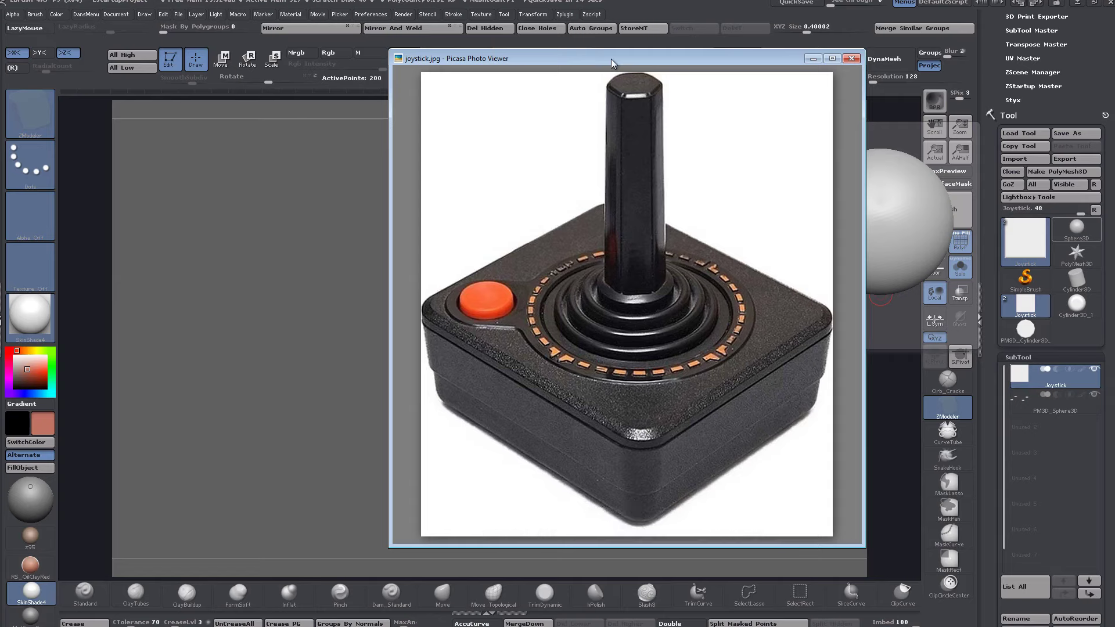
key(Escape)
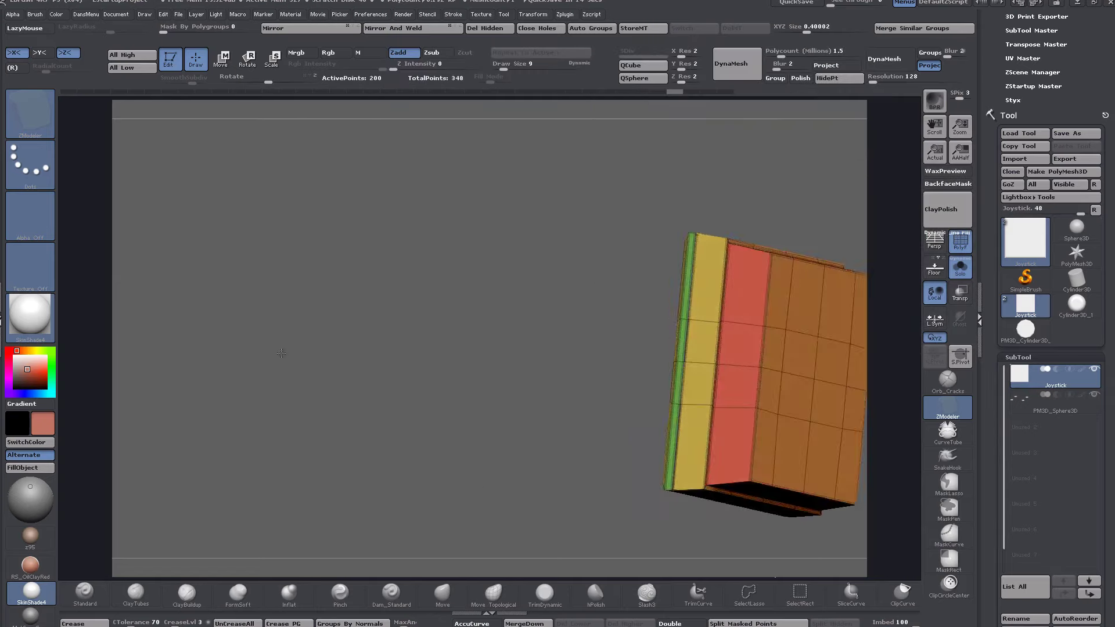
Step: Reshape the inner grid of the top face into a large octagon with the Move brush at draw size 2
drag(281, 354, 377, 364)
alt+drag(762, 324, 782, 375)
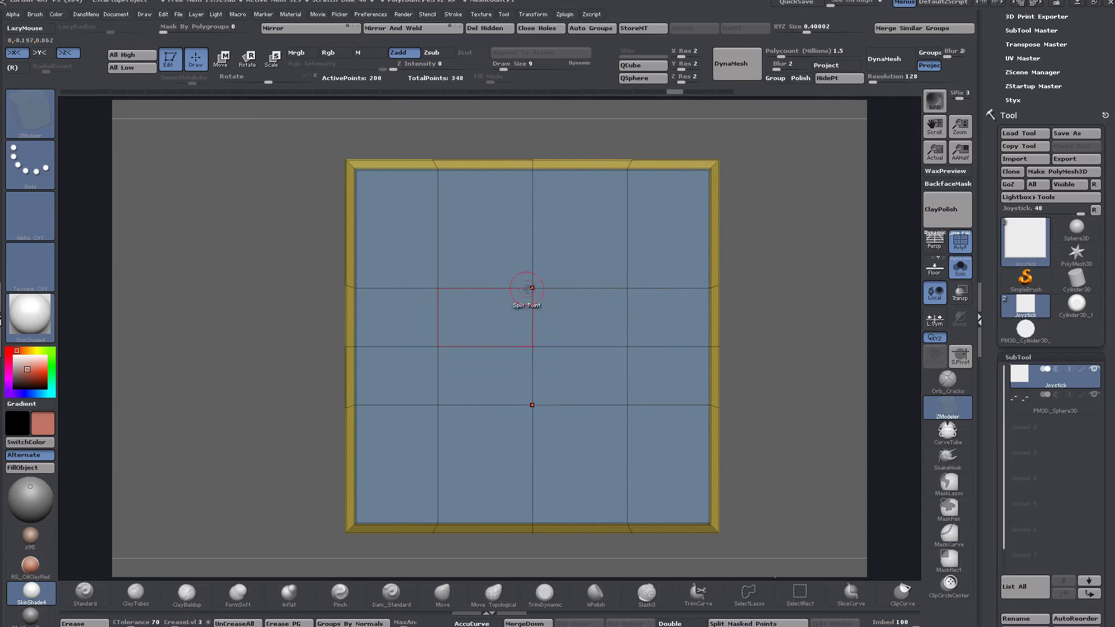
click(442, 593)
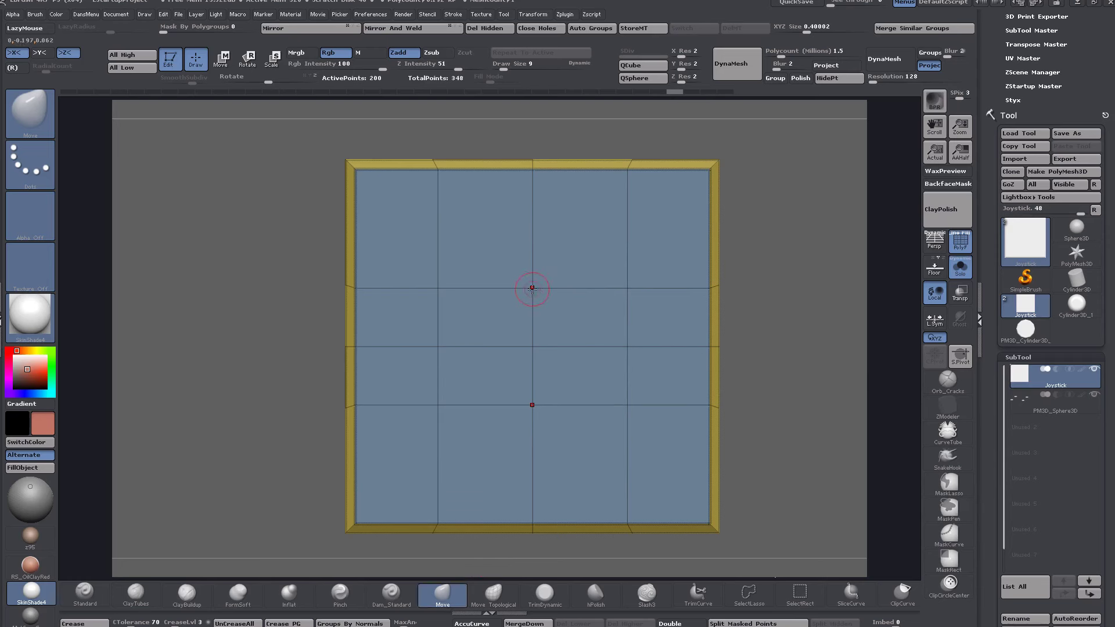
key(space)
drag(540, 291, 535, 293)
drag(532, 287, 534, 192)
drag(627, 287, 662, 240)
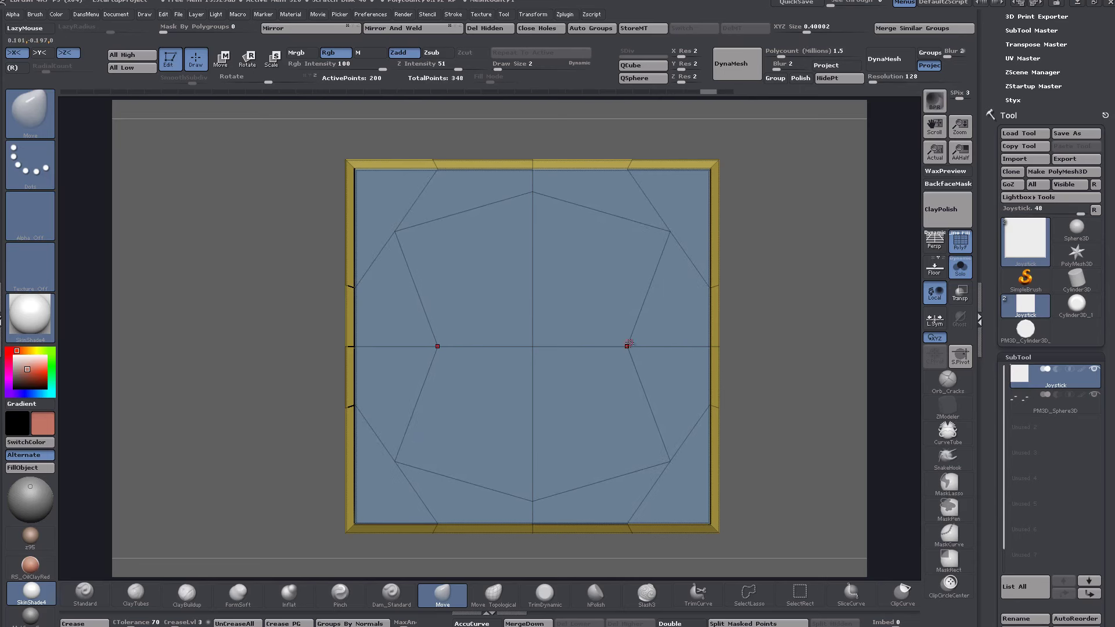
drag(627, 347, 704, 341)
Step: Split the top face's centre point with ZModeler into an eight-sided inner shape almost filling the octagon, and save the work
click(948, 408)
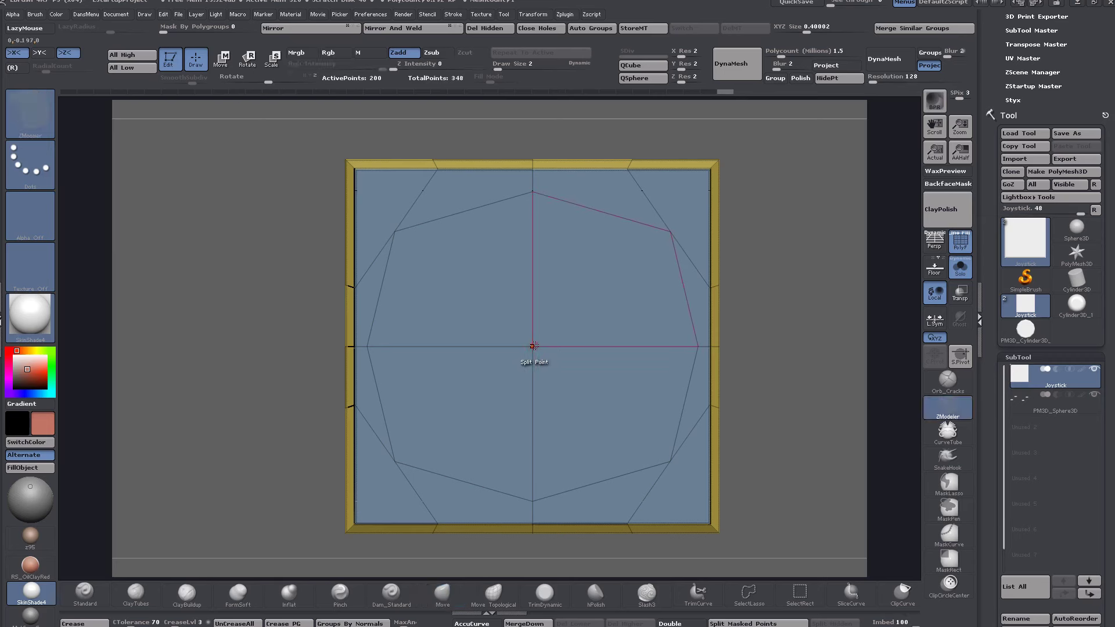
drag(533, 346, 587, 208)
key(ctrl+s)
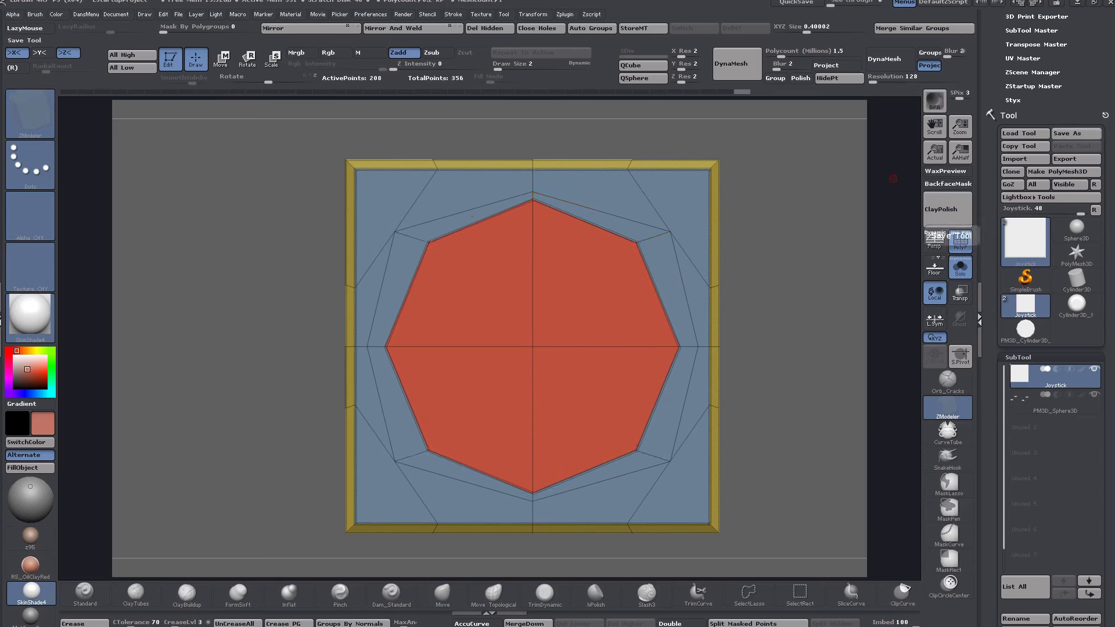
Step: After checking the reference photo, pull the outer octagon's corner and side vertices inward with the Move brush to even out the thin ring
key(alt+Tab)
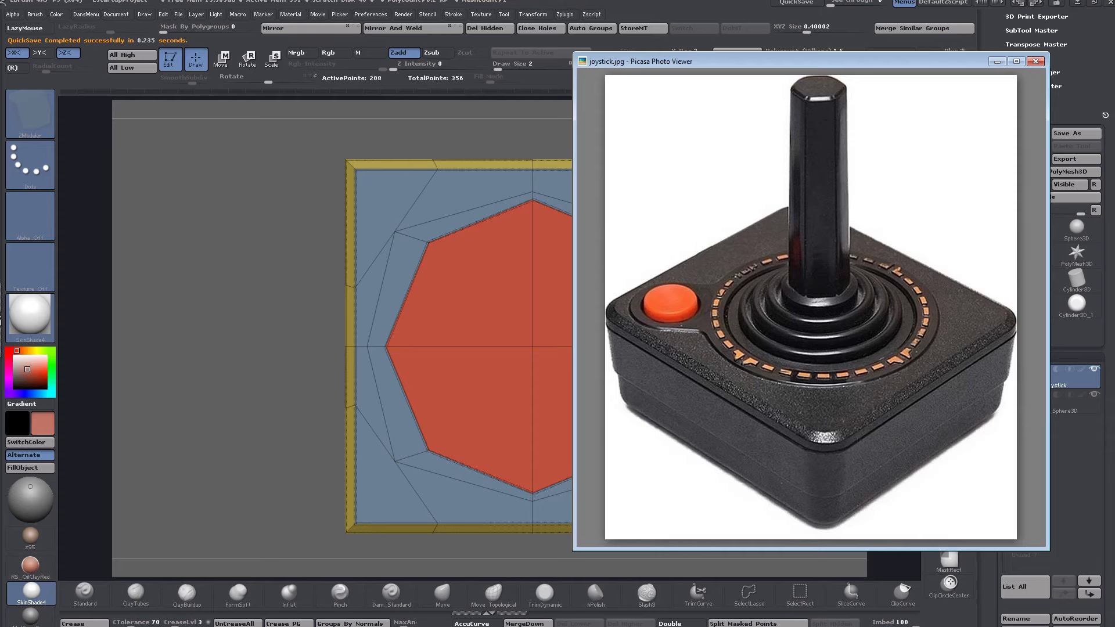
click(998, 62)
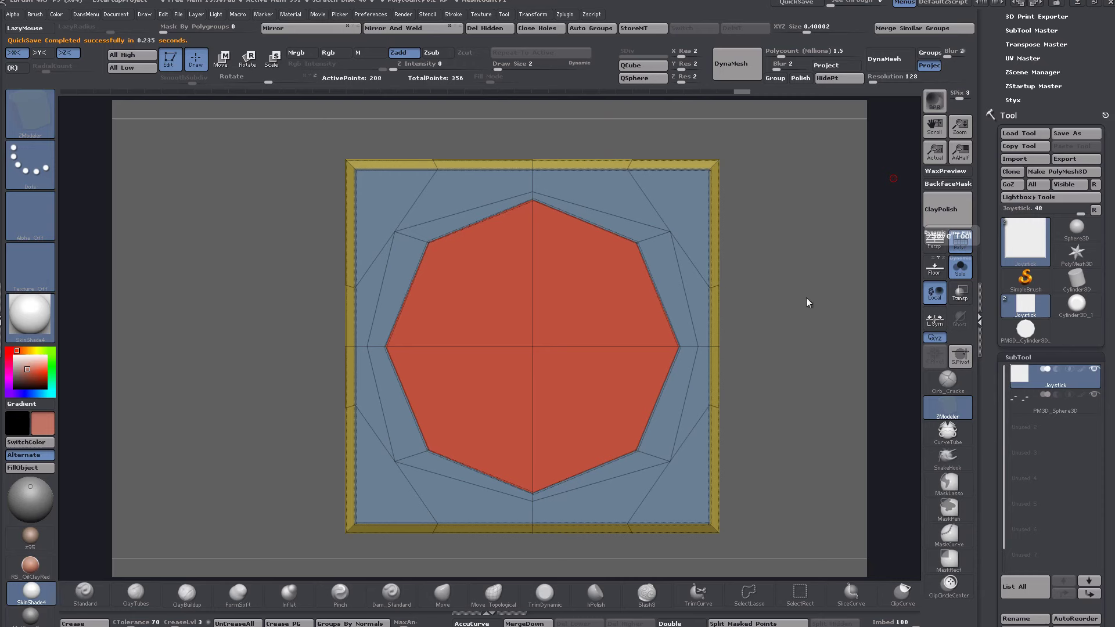
drag(806, 297, 790, 293)
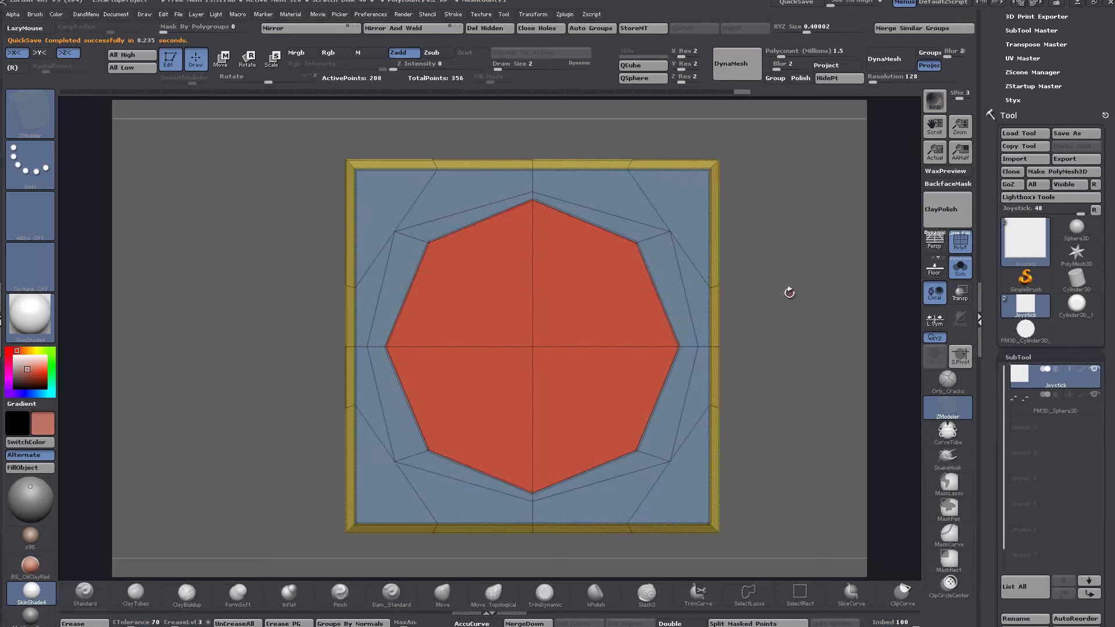
click(441, 596)
mouse_move(669, 232)
mouse_down()
mouse_move(619, 246)
mouse_move(615, 231)
mouse_up()
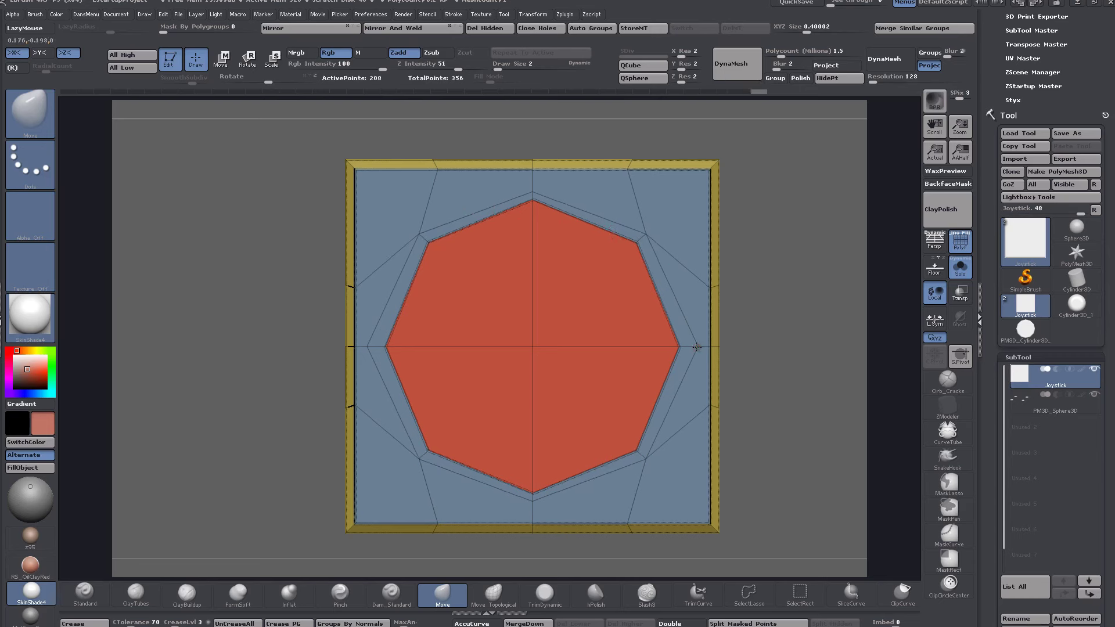
drag(697, 347, 690, 347)
Step: Preview the base with Dynamic Subdivision to inspect the round top opening, and turn the smoothing off again
mouse_move(779, 350)
alt+mouse_down()
mouse_move(779, 319)
mouse_move(783, 359)
mouse_move(771, 354)
alt+mouse_up()
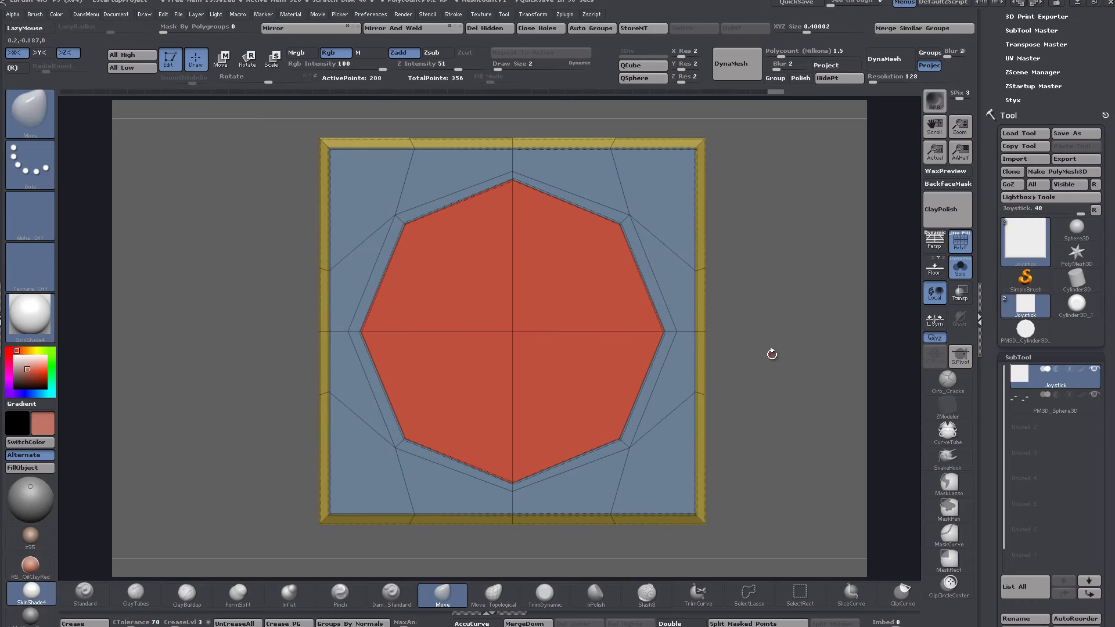
alt+drag(779, 376, 757, 363)
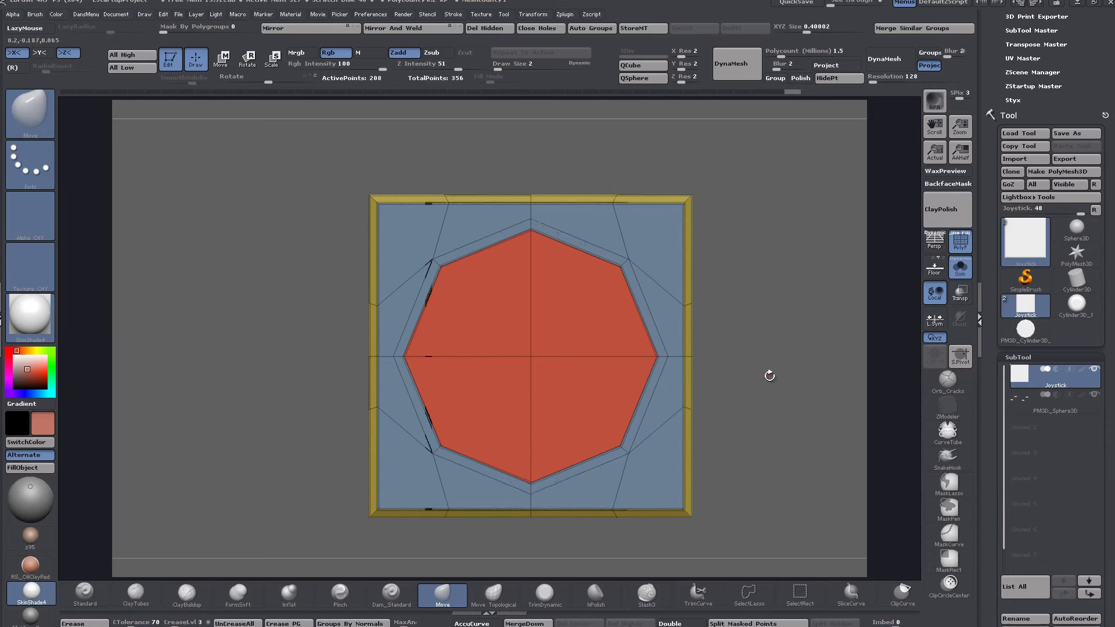
drag(767, 375, 751, 331)
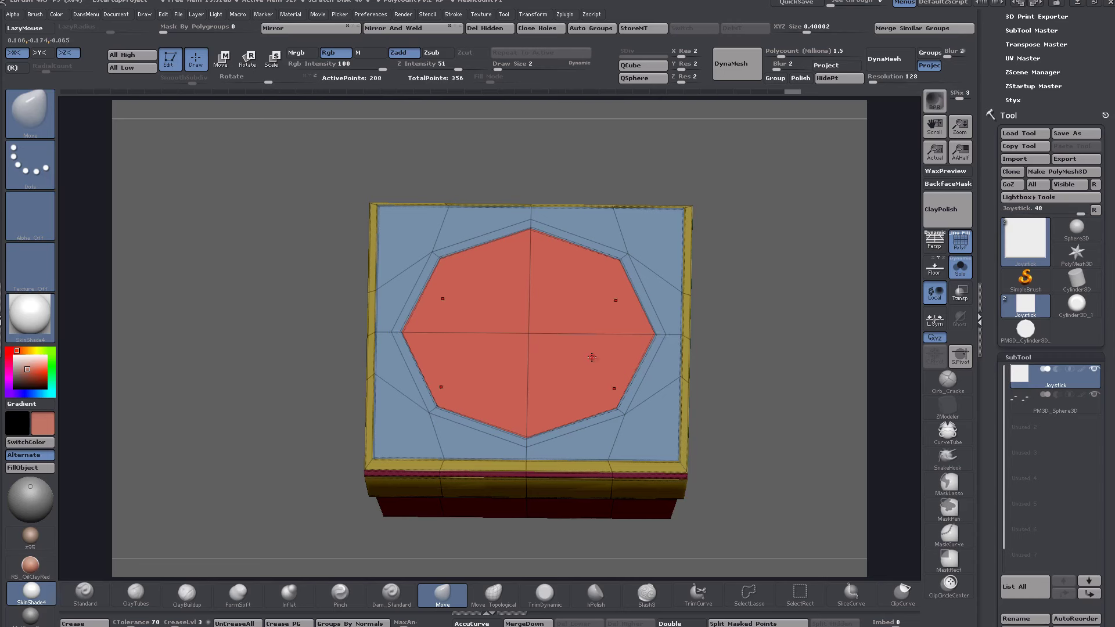
click(948, 407)
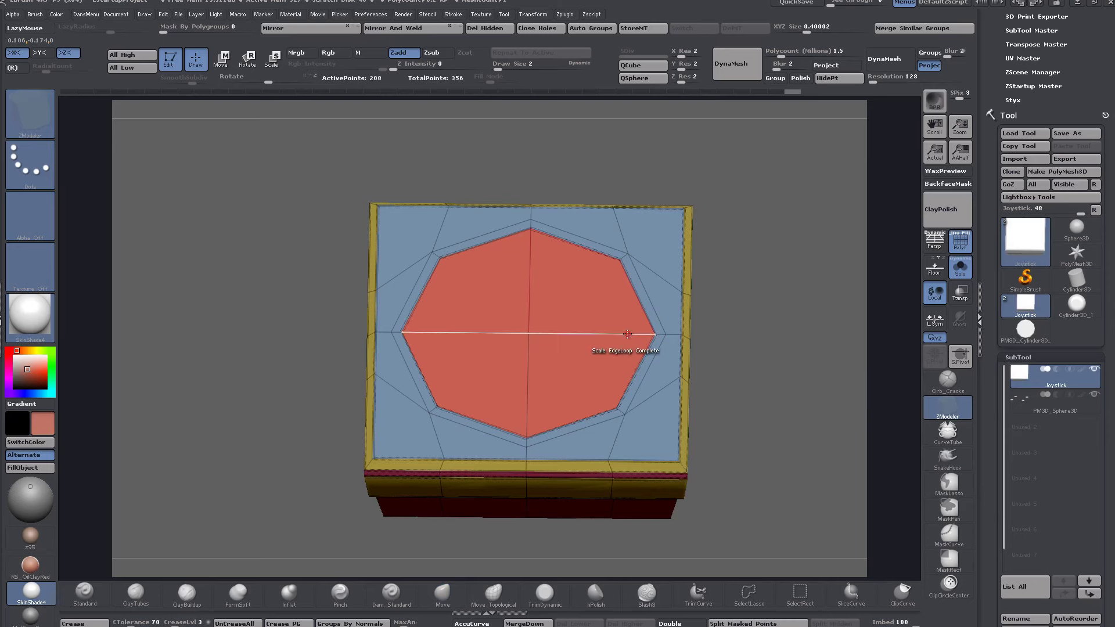
key(d)
drag(746, 383, 729, 421)
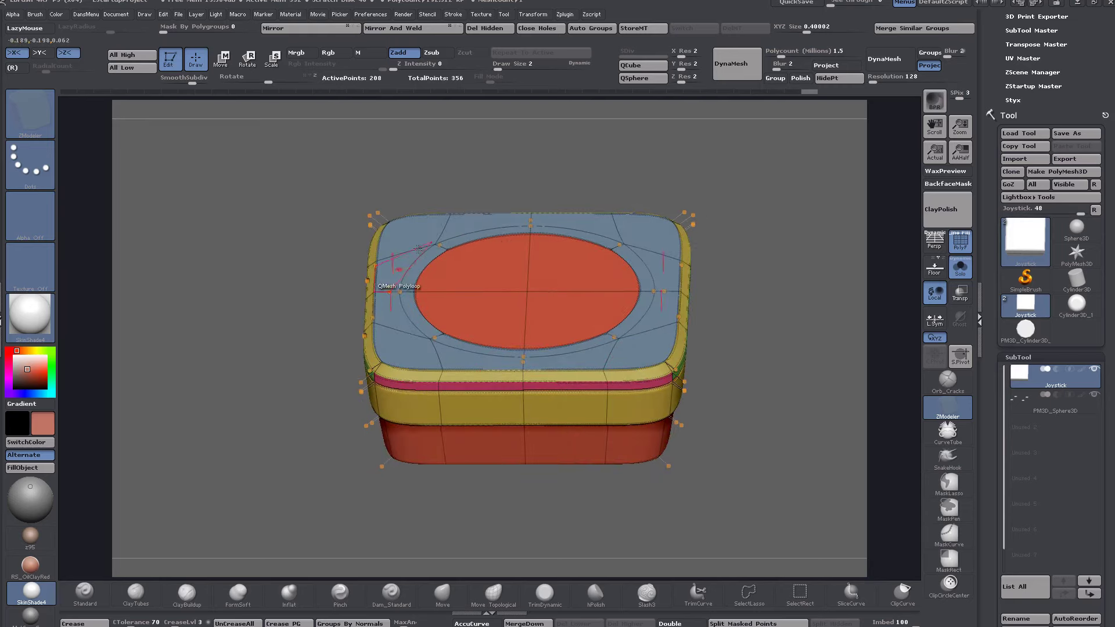
drag(789, 201, 743, 294)
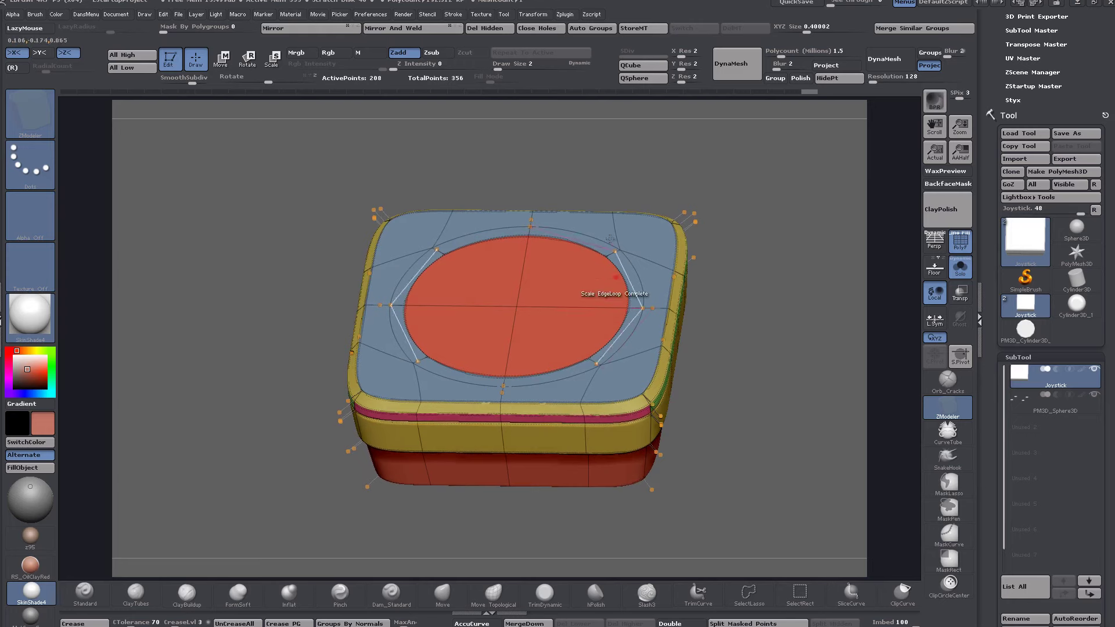
drag(778, 326, 755, 406)
key(shift+d)
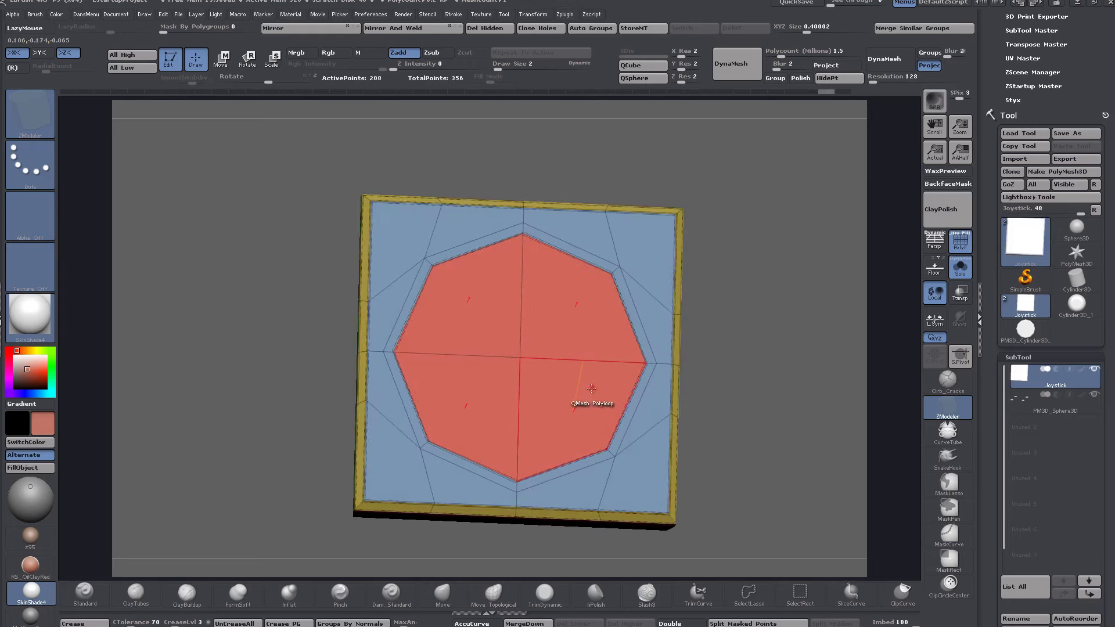
Step: Give the four centre faces inside the octagon a new polygroup and set ZModeler's QMesh target to A Single Poly
alt+drag(591, 391, 508, 402)
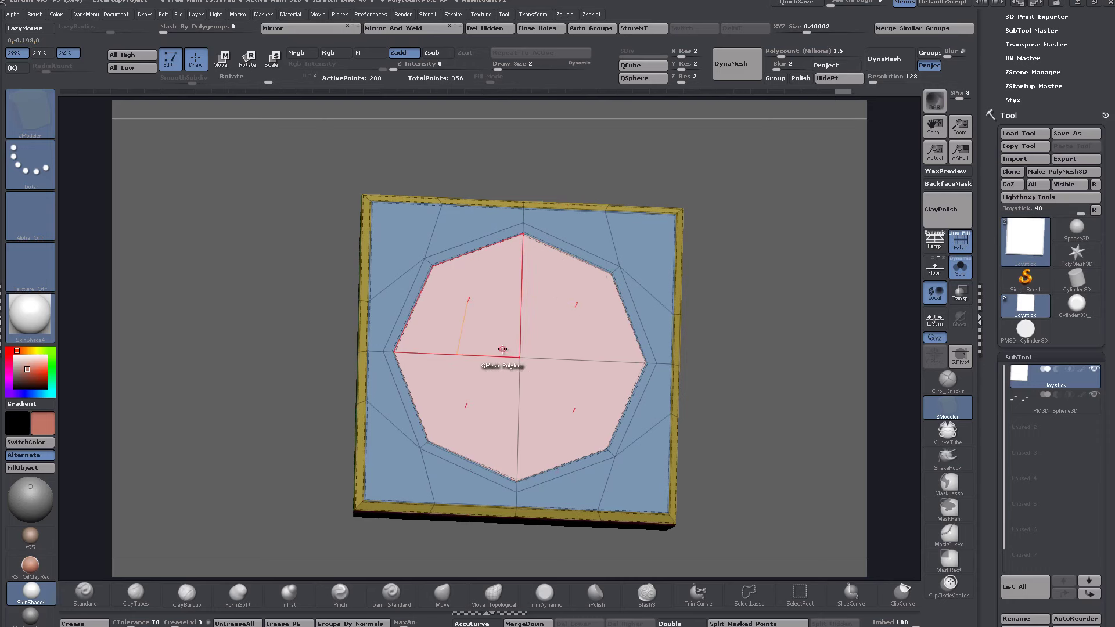
drag(761, 401, 863, 327)
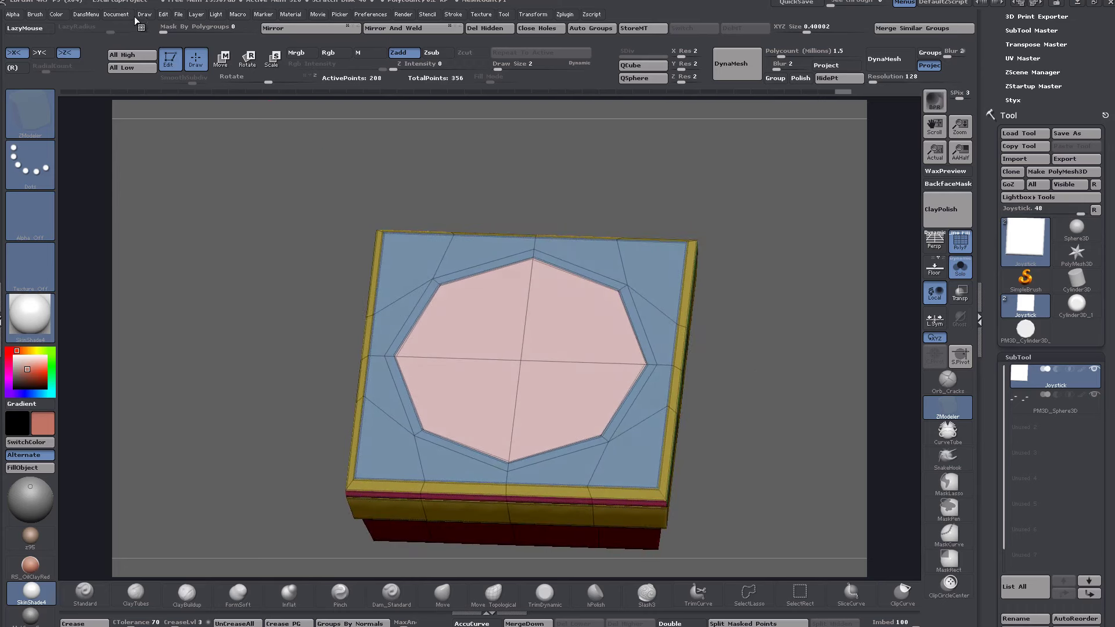
key(space)
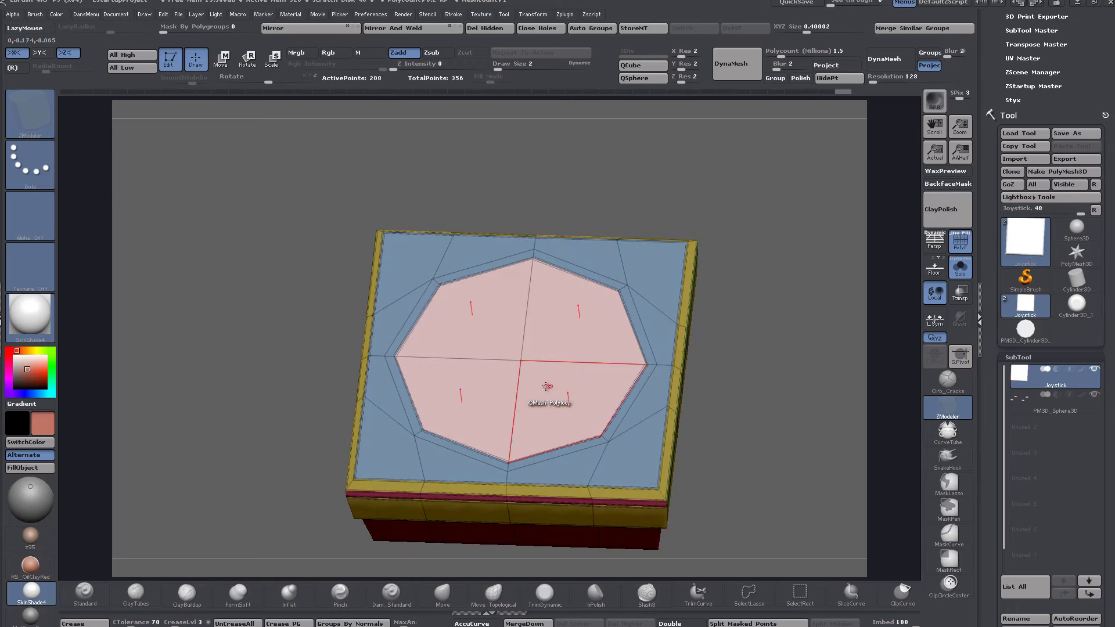
key(space)
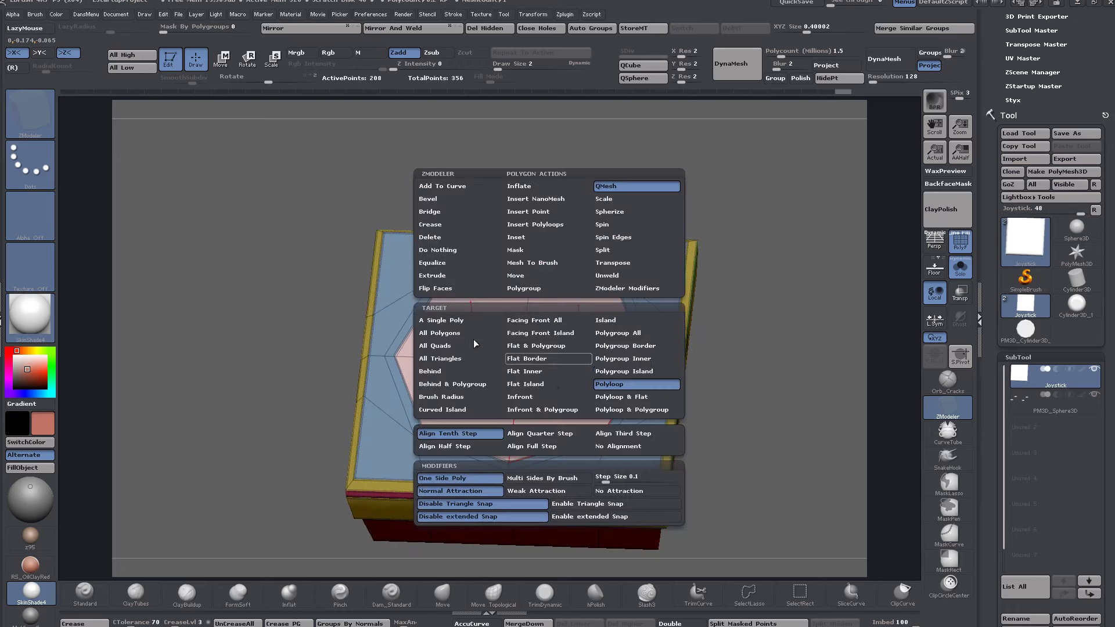
click(459, 320)
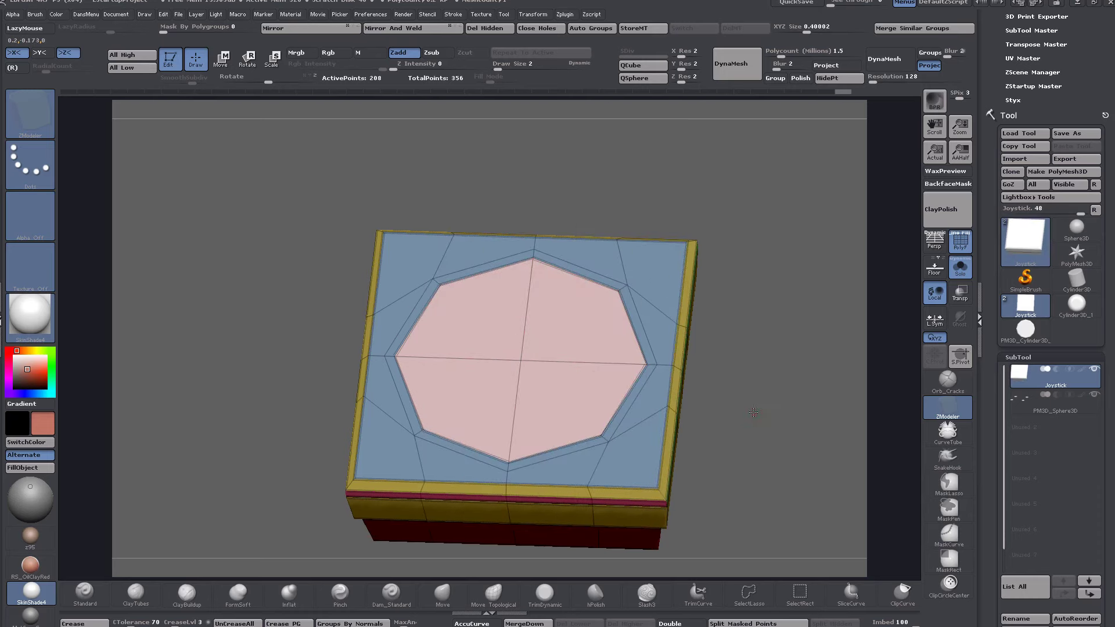
Step: Inset the central octagon as a Polygroup Island with ZModeler, leaving a narrow even border ring around the inner faces
key(space)
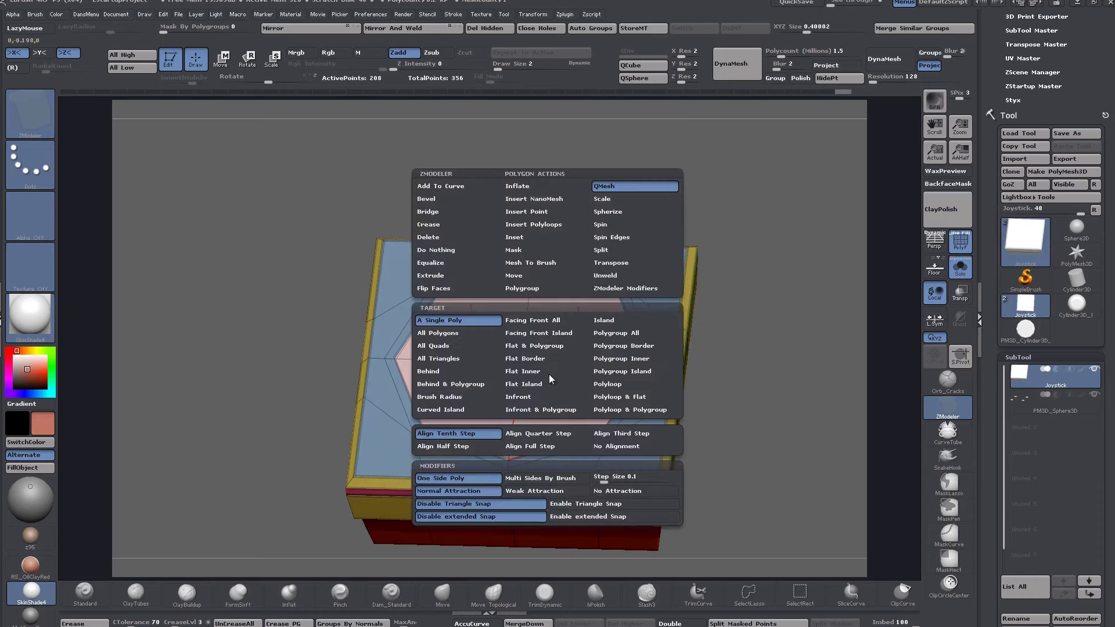
click(541, 240)
drag(598, 391, 588, 368)
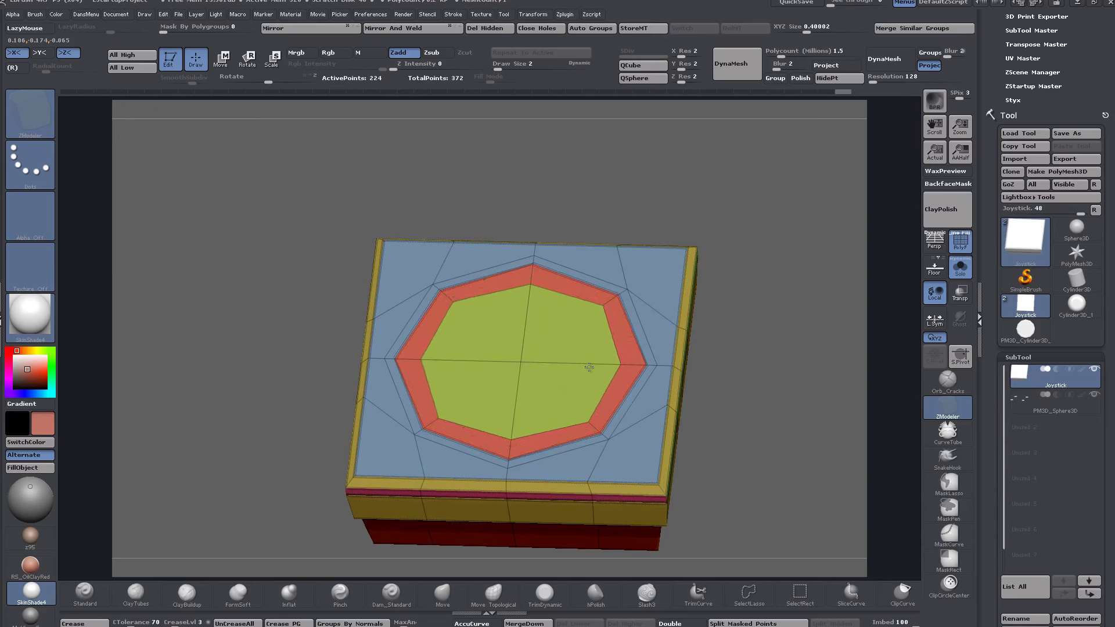
drag(588, 367, 588, 366)
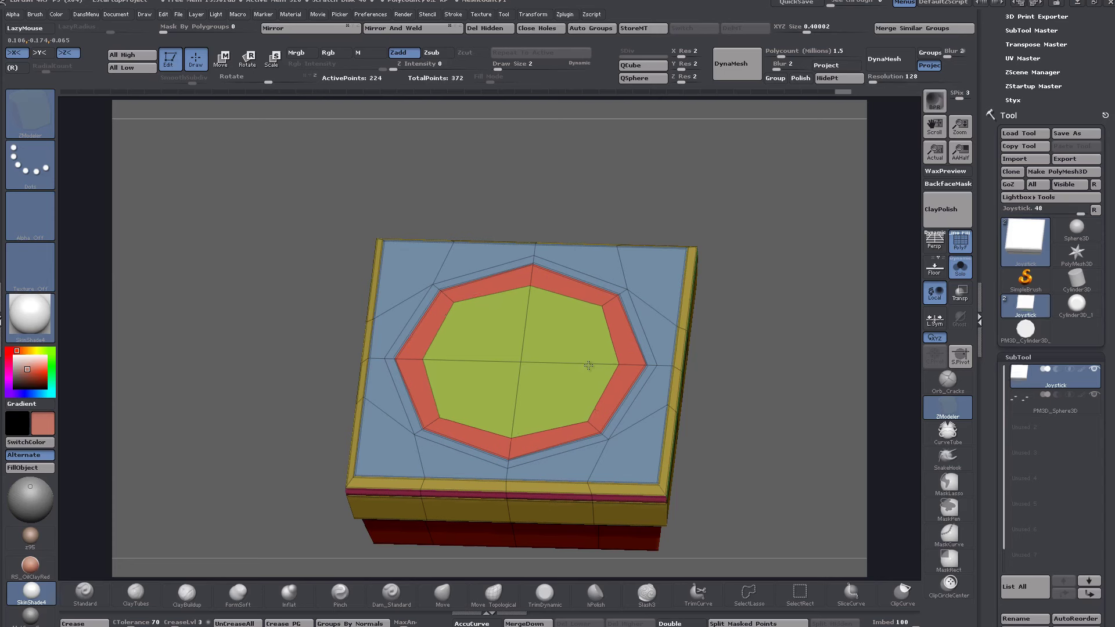
mouse_move(588, 365)
mouse_down()
mouse_move(632, 390)
mouse_move(577, 356)
mouse_move(581, 308)
mouse_move(605, 389)
mouse_move(605, 379)
mouse_up()
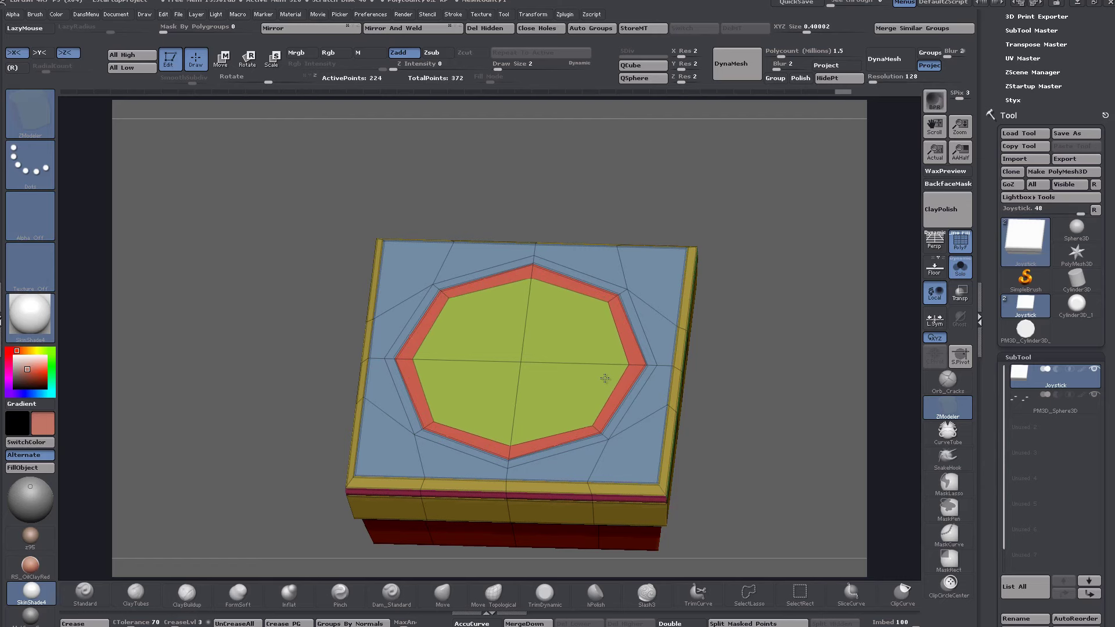
Step: Pull the narrow octagonal border ring upward with QMesh on the Polyloop target to form a separate raised ring
drag(755, 350, 754, 397)
drag(754, 440, 752, 326)
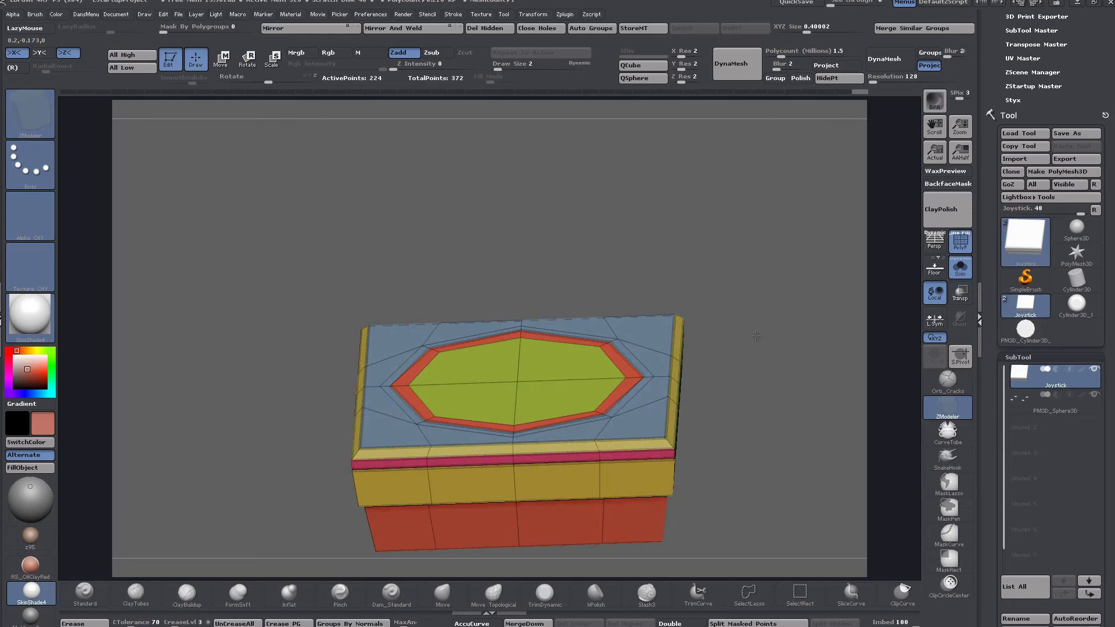
key(space)
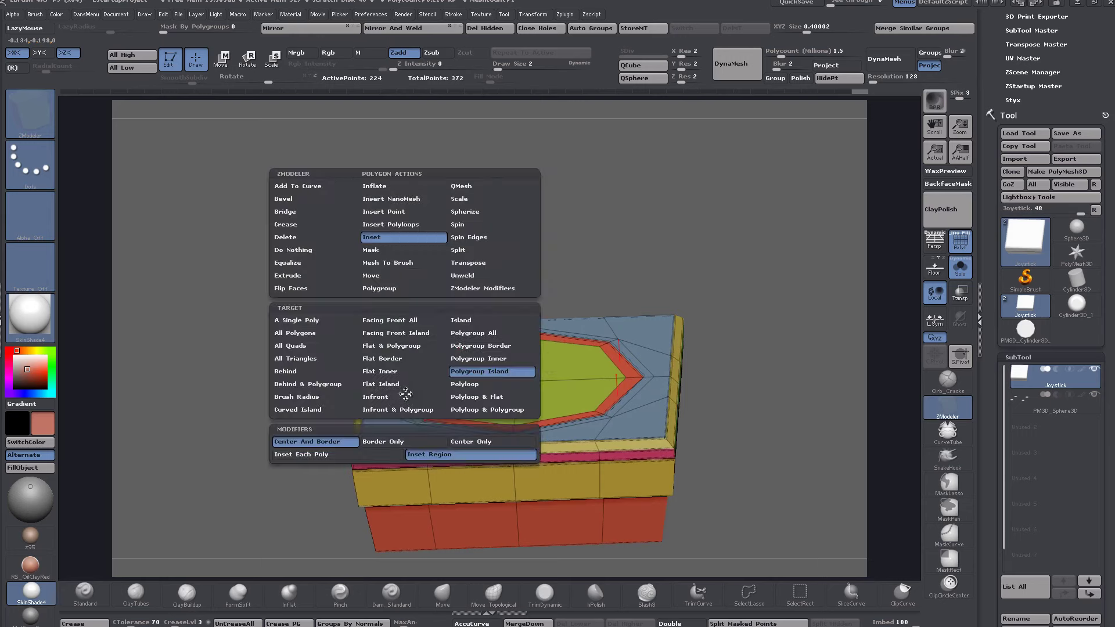
click(479, 187)
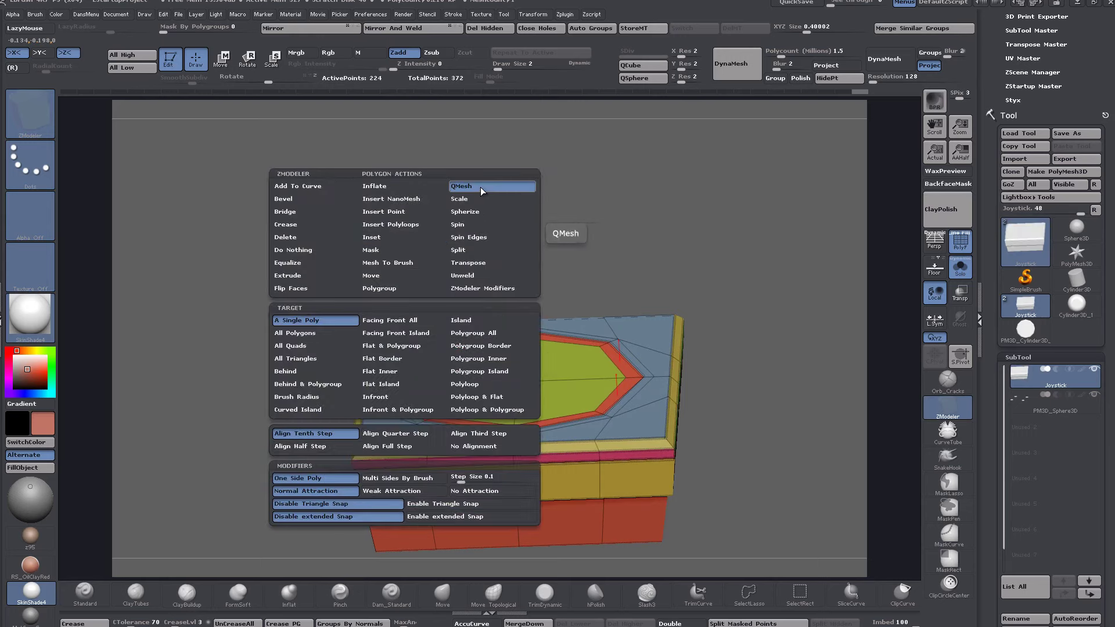
click(471, 385)
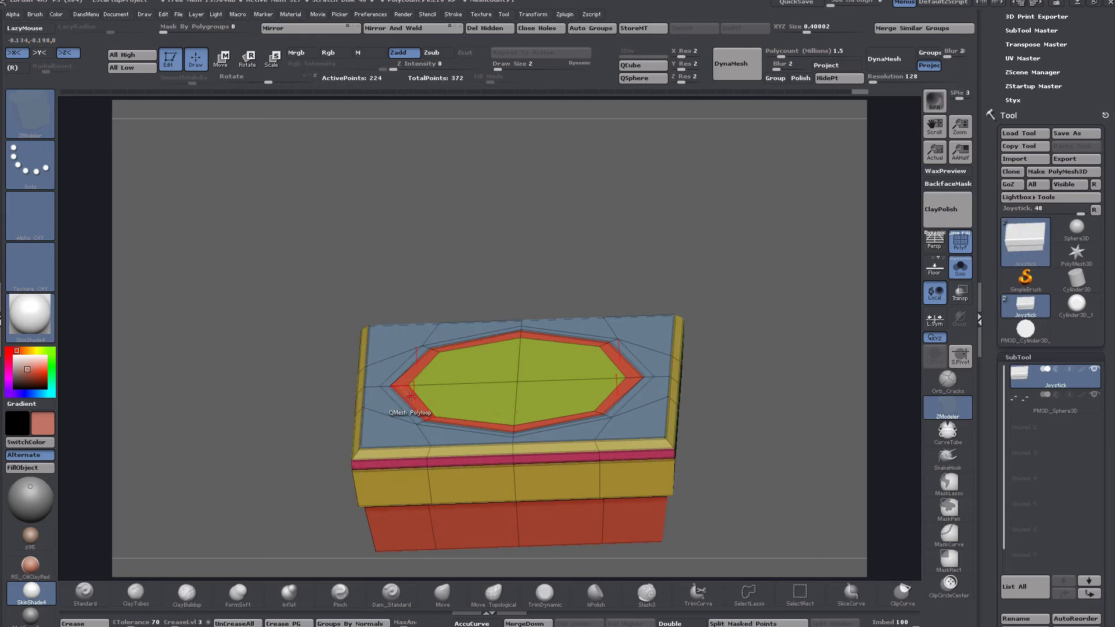
drag(411, 396, 414, 363)
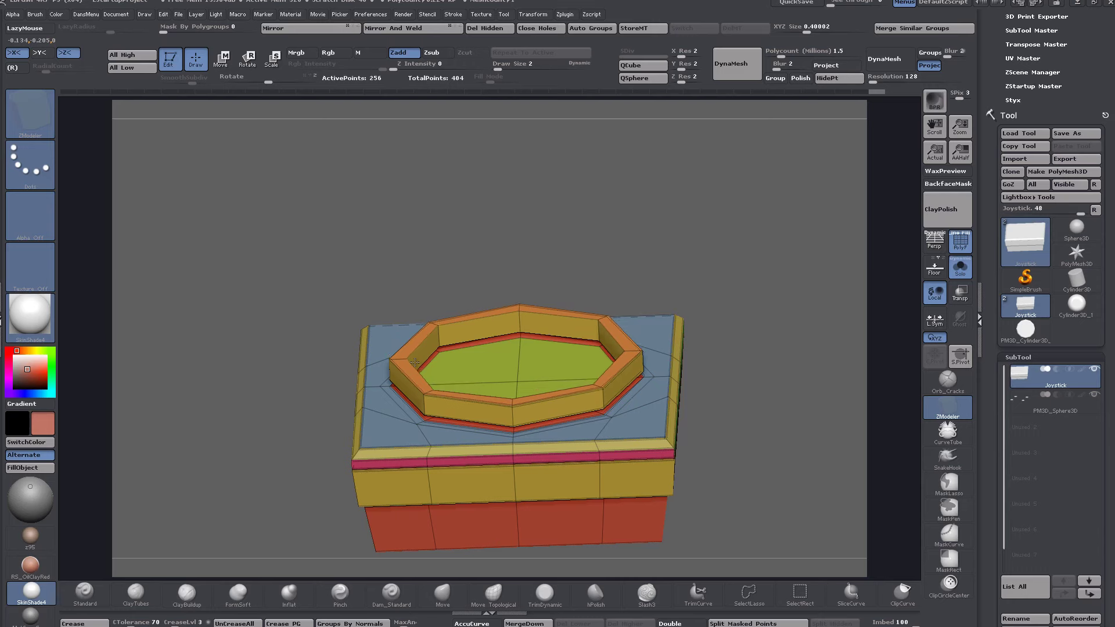
Step: From the front view, mask everything except the raised ring and use Split Masked Points to make the ring its own subtool
drag(761, 331, 761, 295)
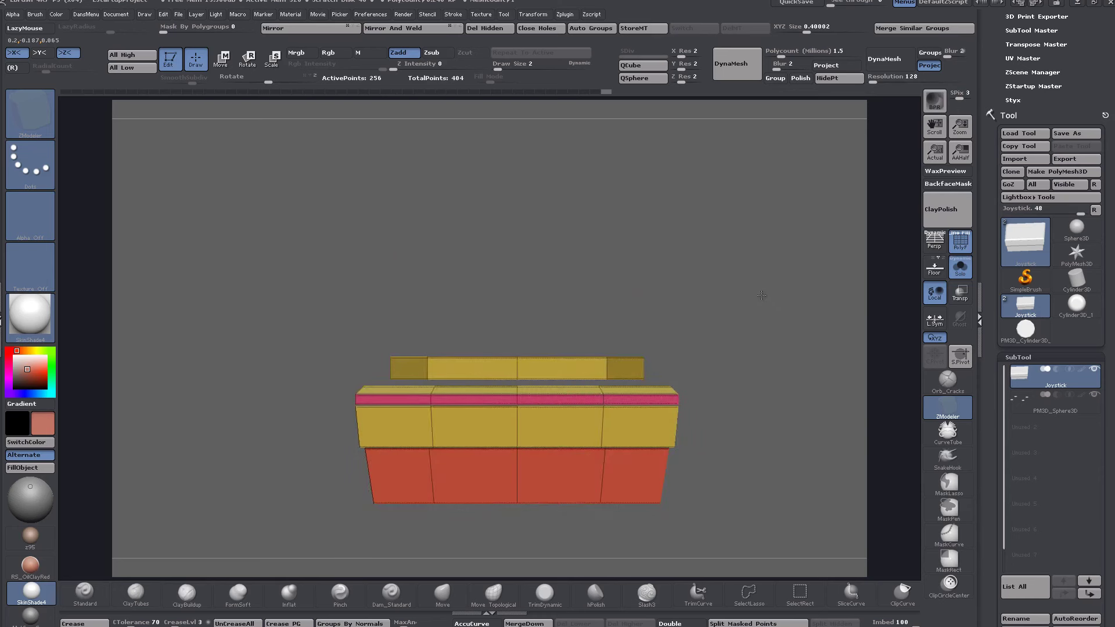
ctrl+drag(262, 278, 721, 383)
ctrl+click(729, 300)
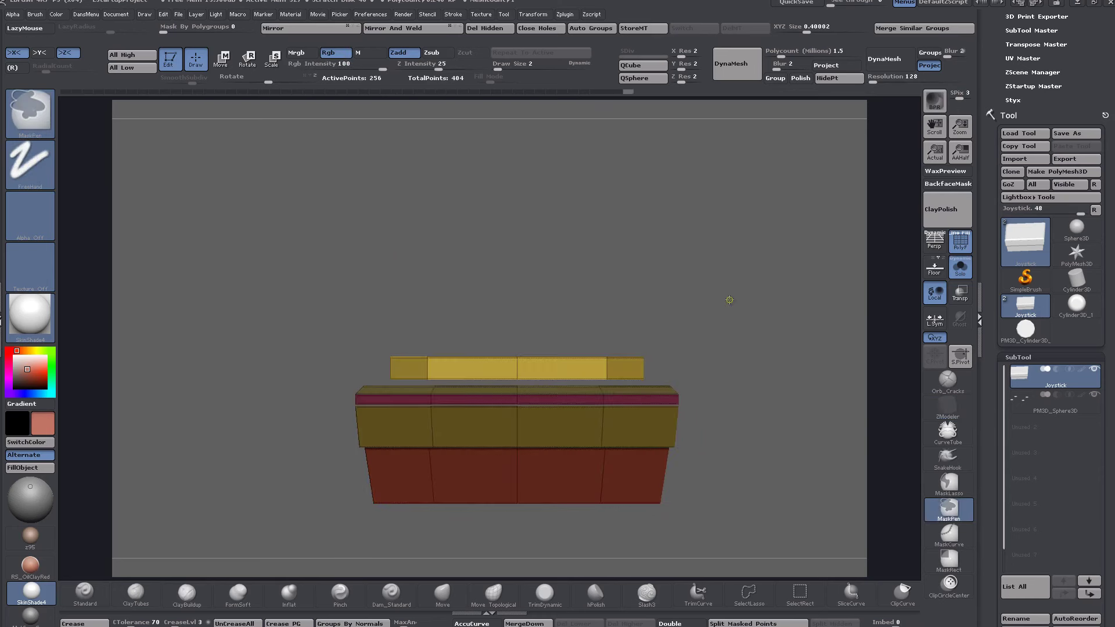
click(743, 623)
drag(704, 465, 706, 393)
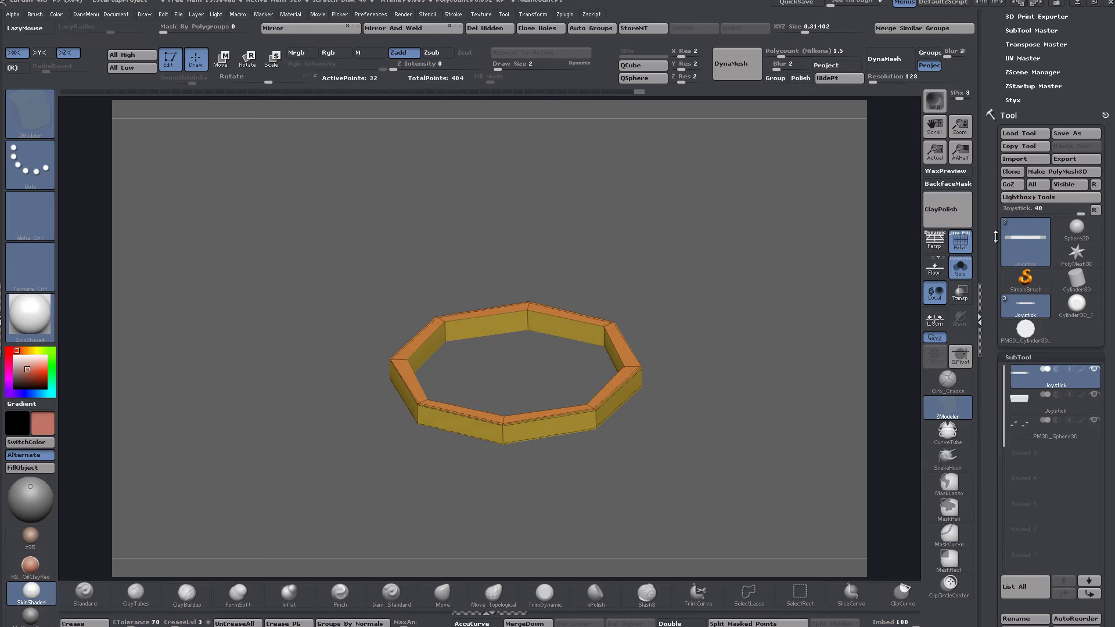
mouse_move(732, 328)
mouse_down()
mouse_move(722, 353)
mouse_move(720, 339)
mouse_up()
Step: Look over the Split options available for the subtool
drag(990, 317, 988, 138)
drag(991, 418, 991, 319)
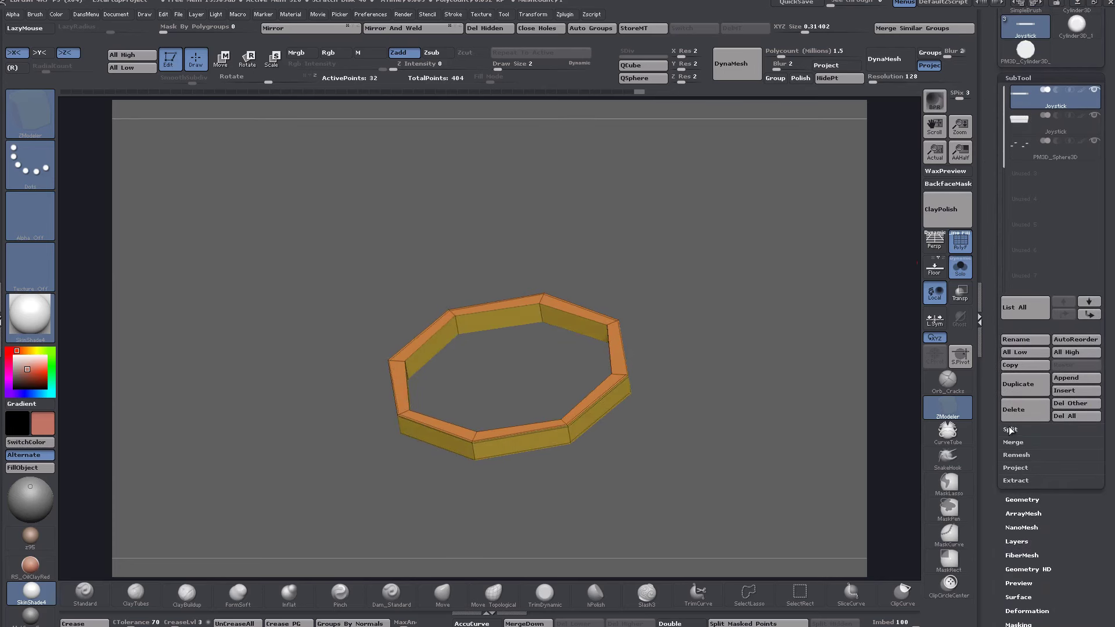
click(1010, 430)
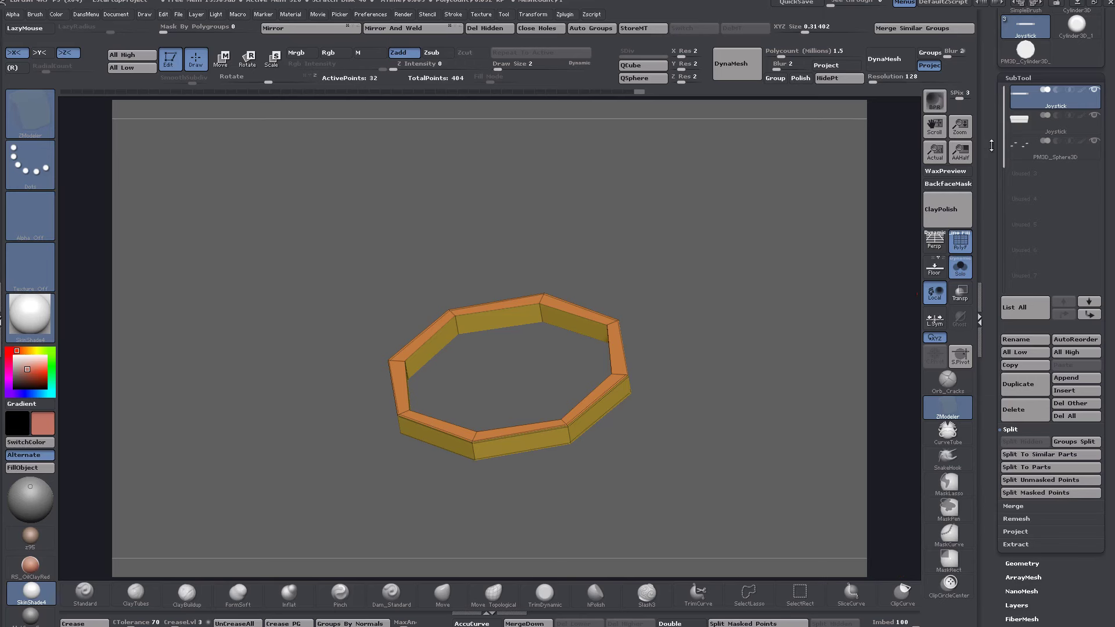
drag(992, 147, 1000, 249)
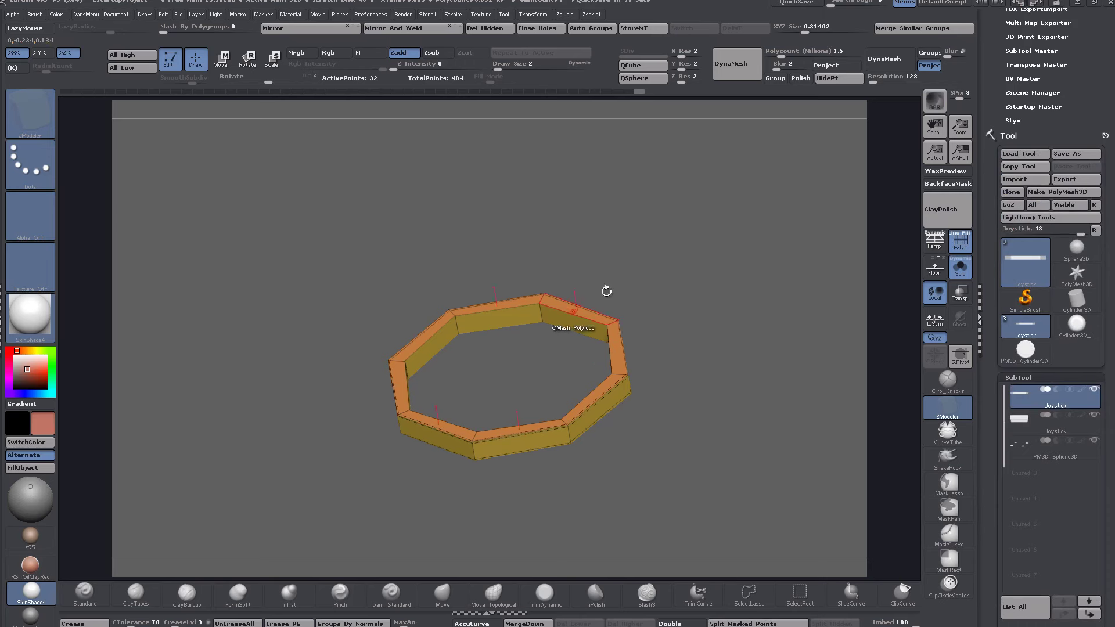
Step: In top view, lay a horizontal Transpose Move line about 0.4 units long across the ring and turn symmetry off
mouse_move(604, 289)
shift+mouse_down()
mouse_move(679, 245)
mouse_move(686, 308)
shift+mouse_up()
mouse_move(698, 379)
alt+mouse_down()
mouse_move(728, 356)
mouse_move(745, 289)
alt+mouse_up()
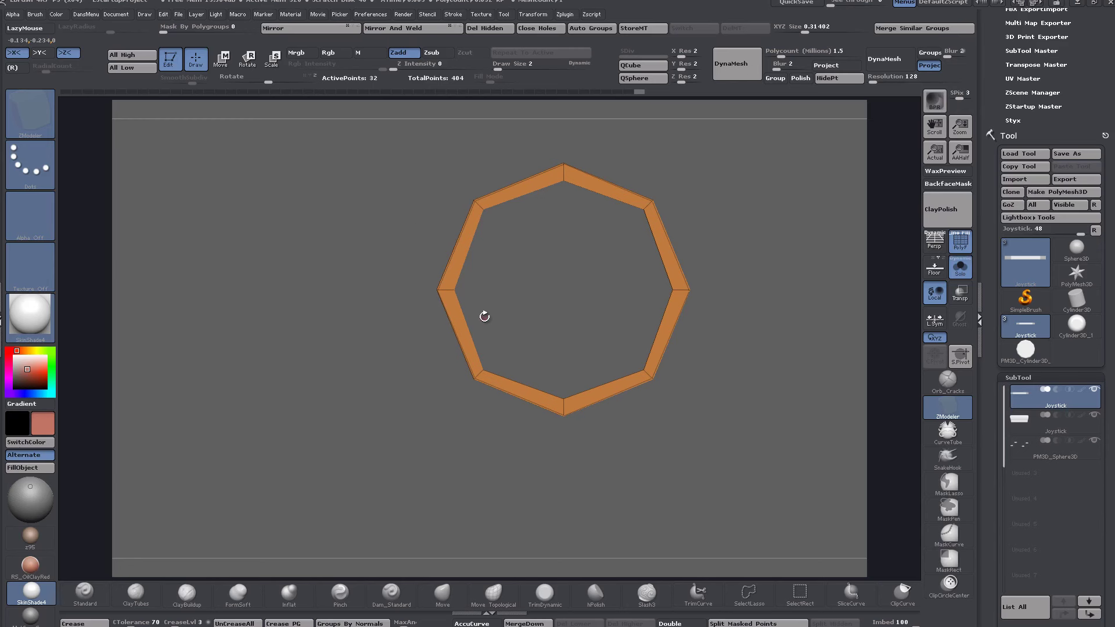
click(221, 58)
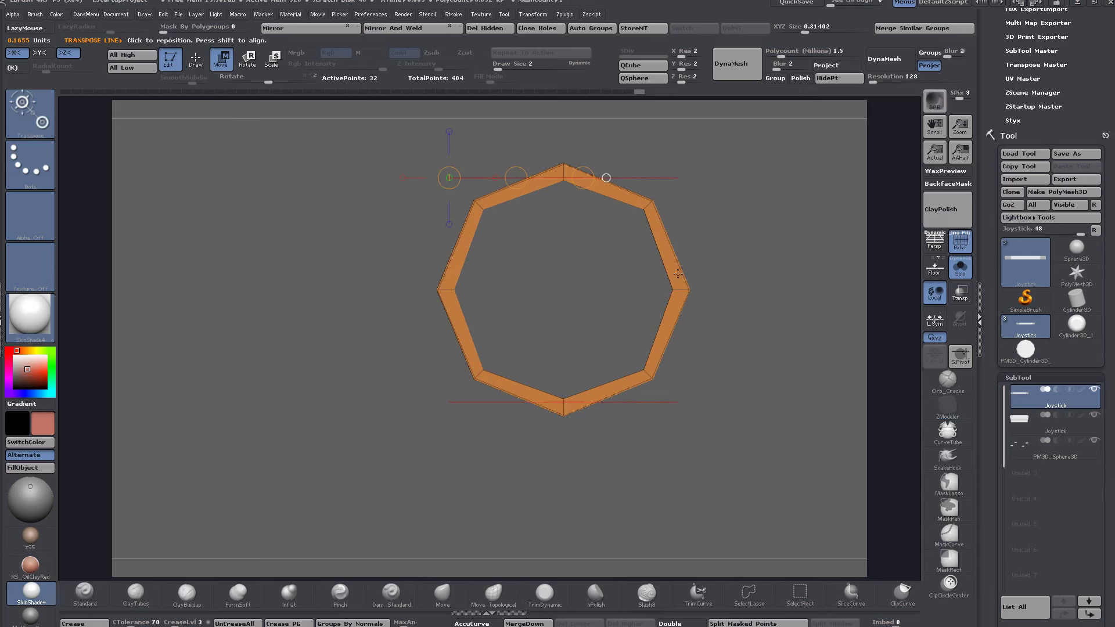
drag(674, 288, 347, 286)
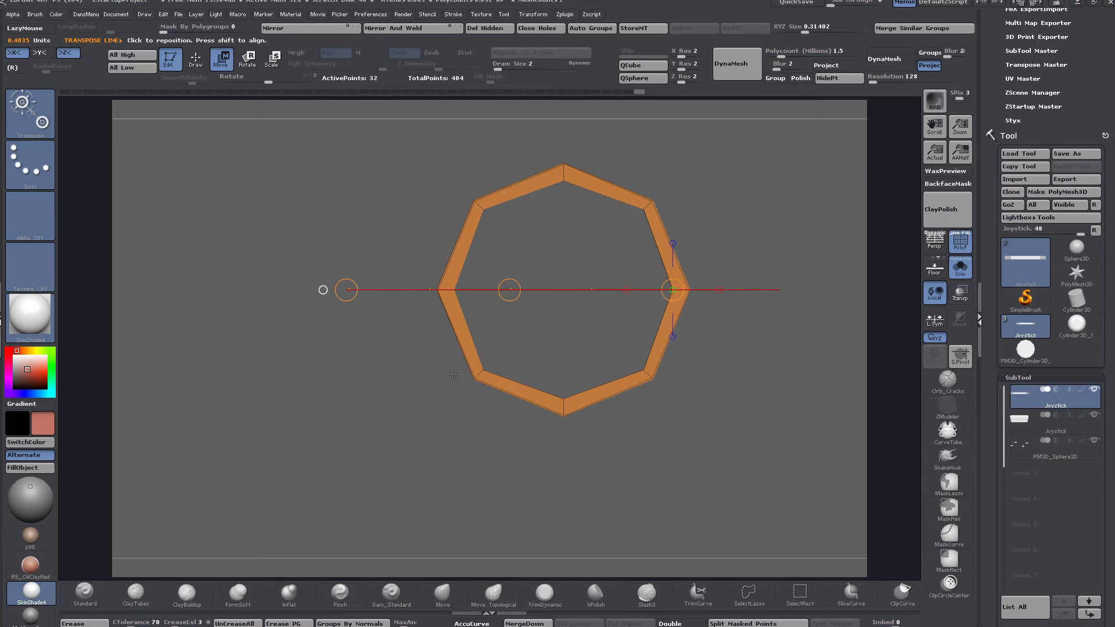
key(x)
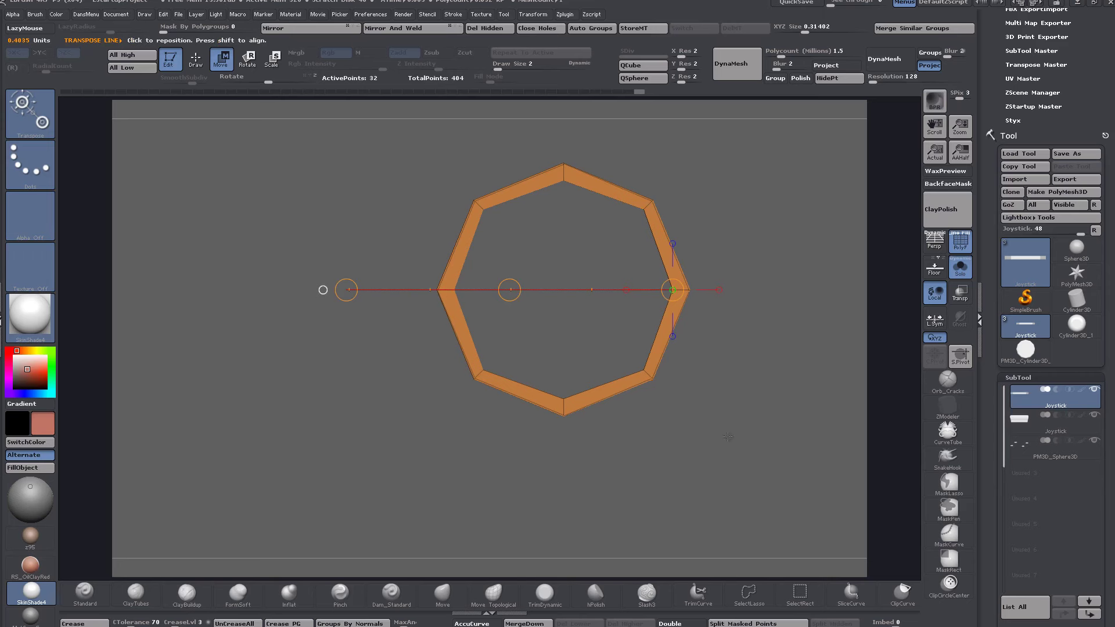
Step: Compare the ring with perspective on and off, ending in a straight top view with perspective off
drag(720, 439, 716, 423)
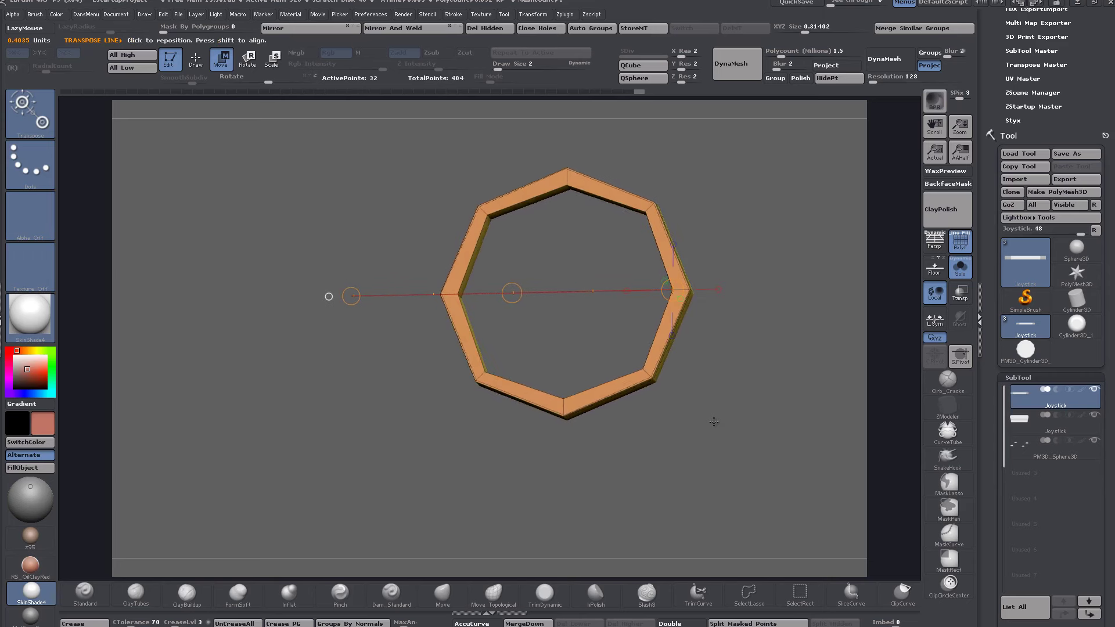
click(932, 246)
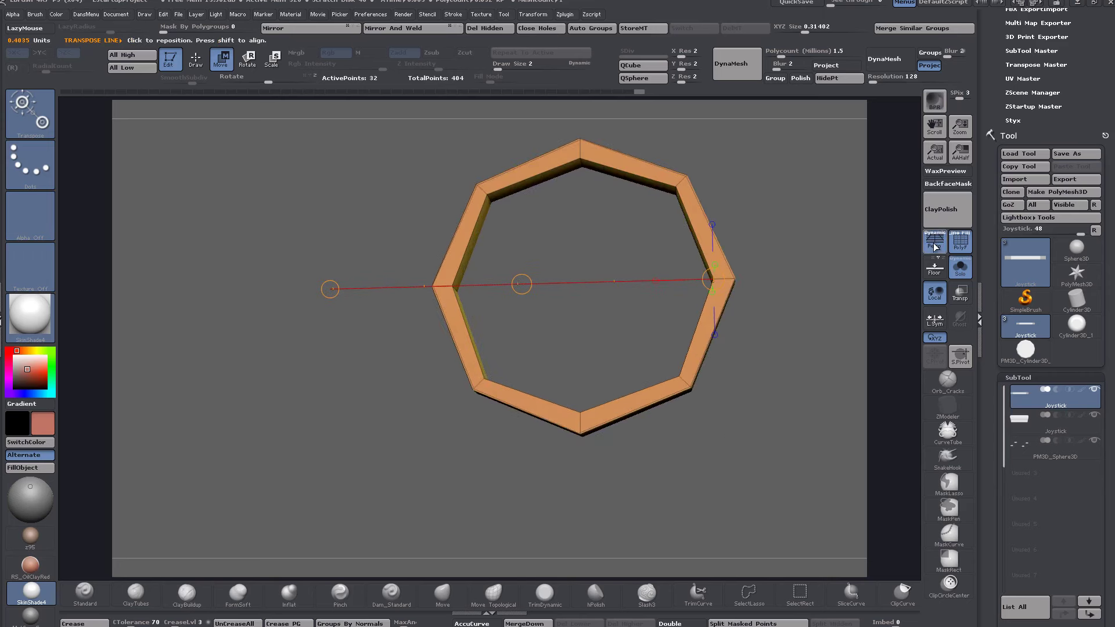
click(933, 246)
shift+drag(719, 420, 738, 363)
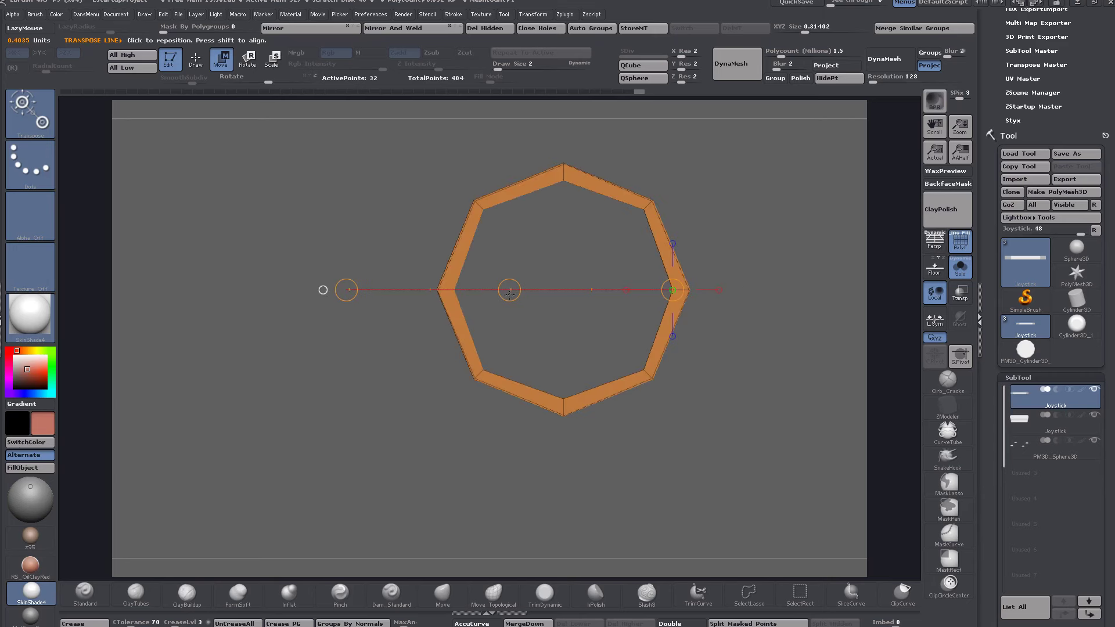
alt+drag(738, 319, 739, 373)
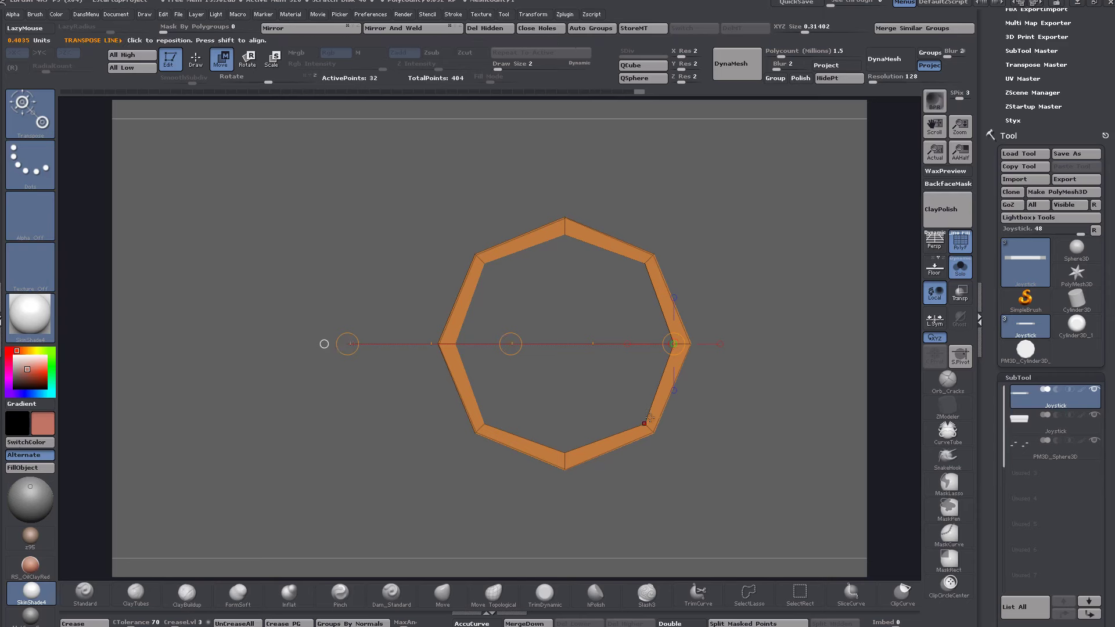
Step: With perspective on, draw a test transpose line across the ring's lower part, inspect it from the side, and turn perspective off
click(934, 240)
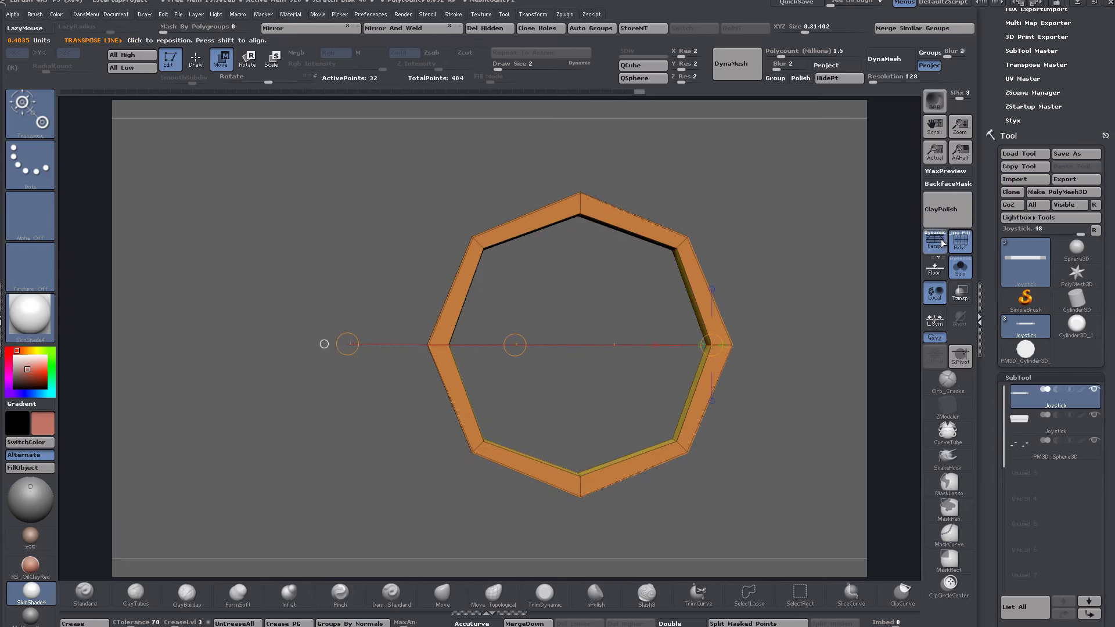
shift+drag(782, 406, 764, 409)
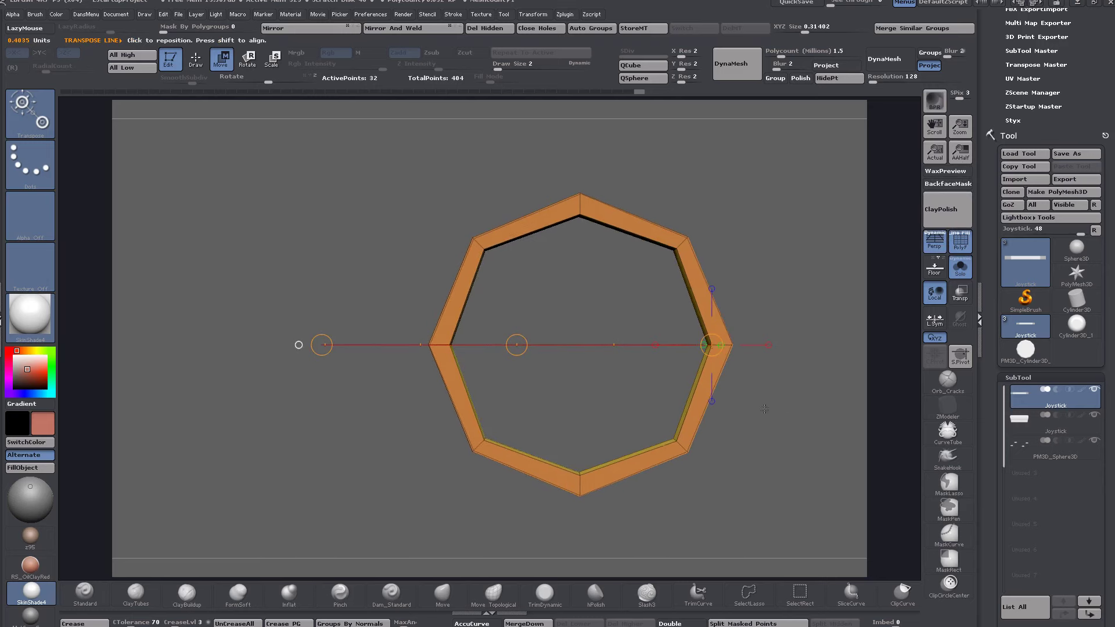
drag(691, 409, 264, 413)
drag(792, 455, 801, 317)
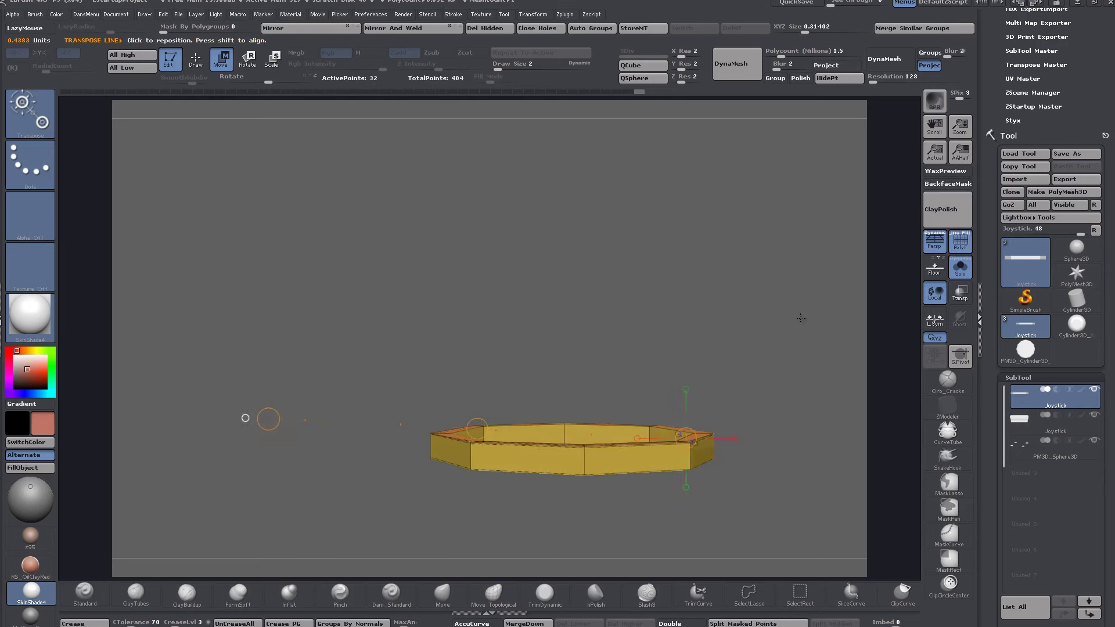
drag(865, 255, 861, 343)
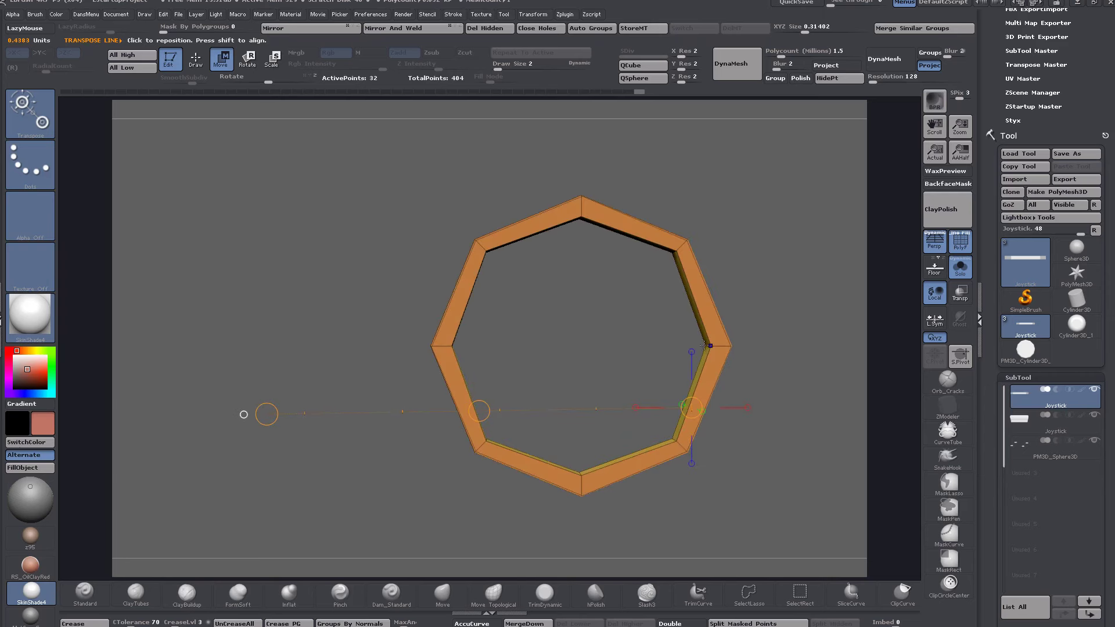
click(936, 243)
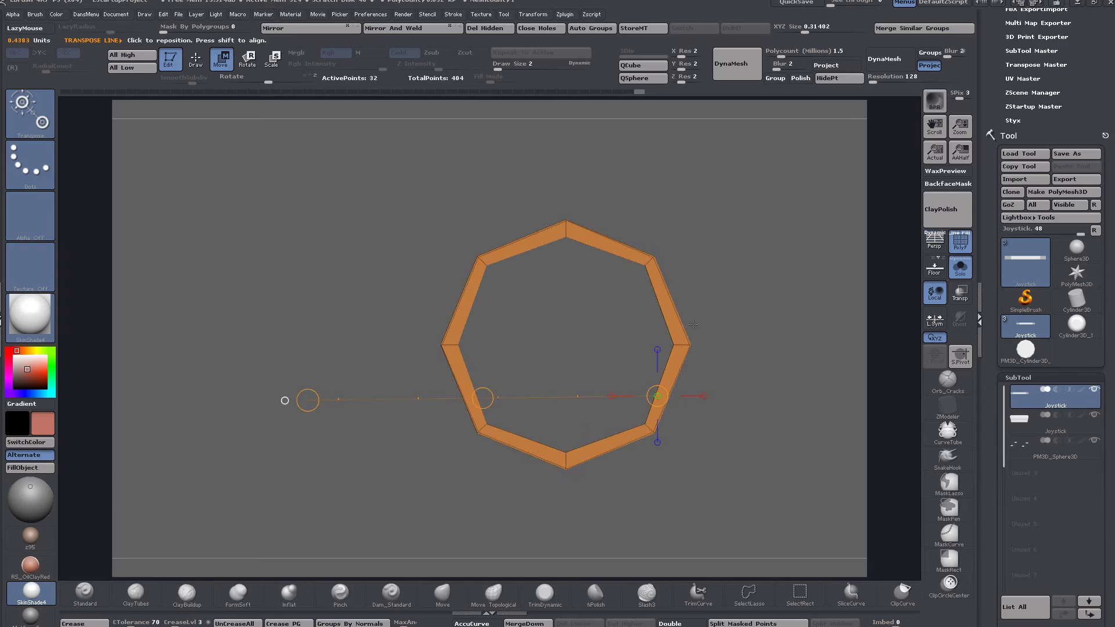
Step: Draw a horizontal transpose line about 0.58 units long across the ring and duplicate the ring sideways, just clear of the original
shift+drag(680, 345, 211, 329)
key(ctrl+shift)
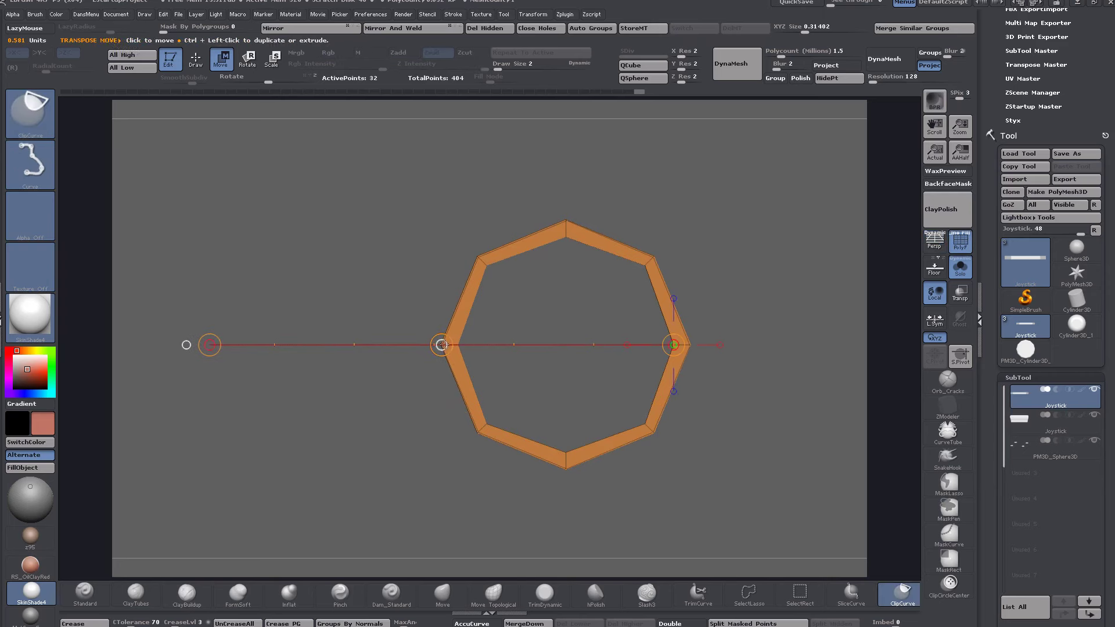
ctrl+drag(441, 344, 167, 343)
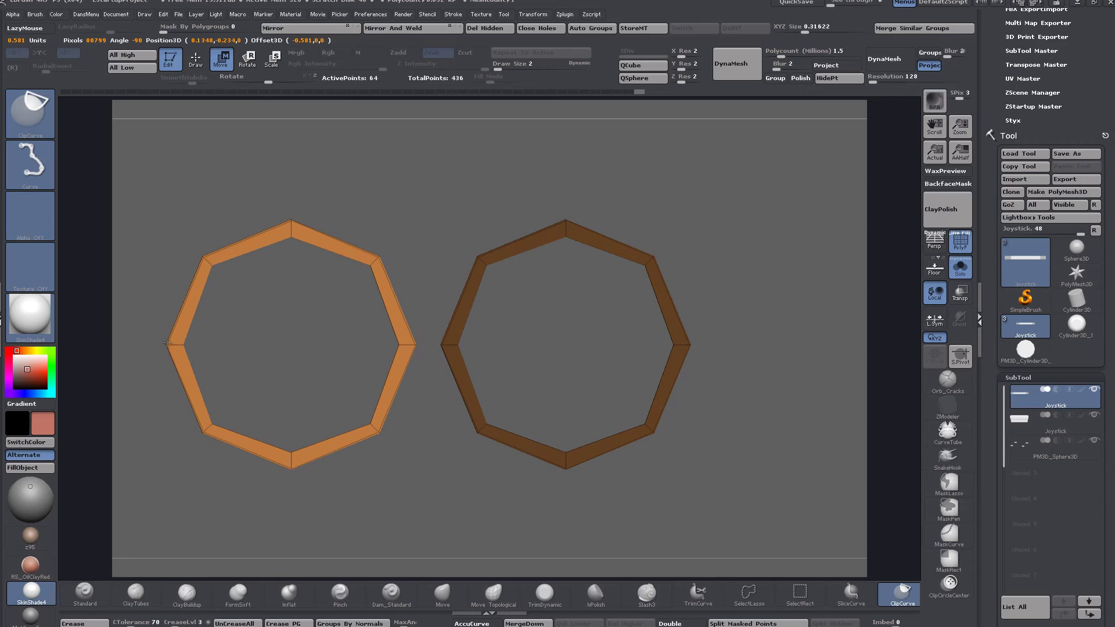
Step: Centre the Transpose Scale line on the unmasked duplicate ring and scale that ring uniformly down to about a third of its size
ctrl+drag(168, 343, 166, 344)
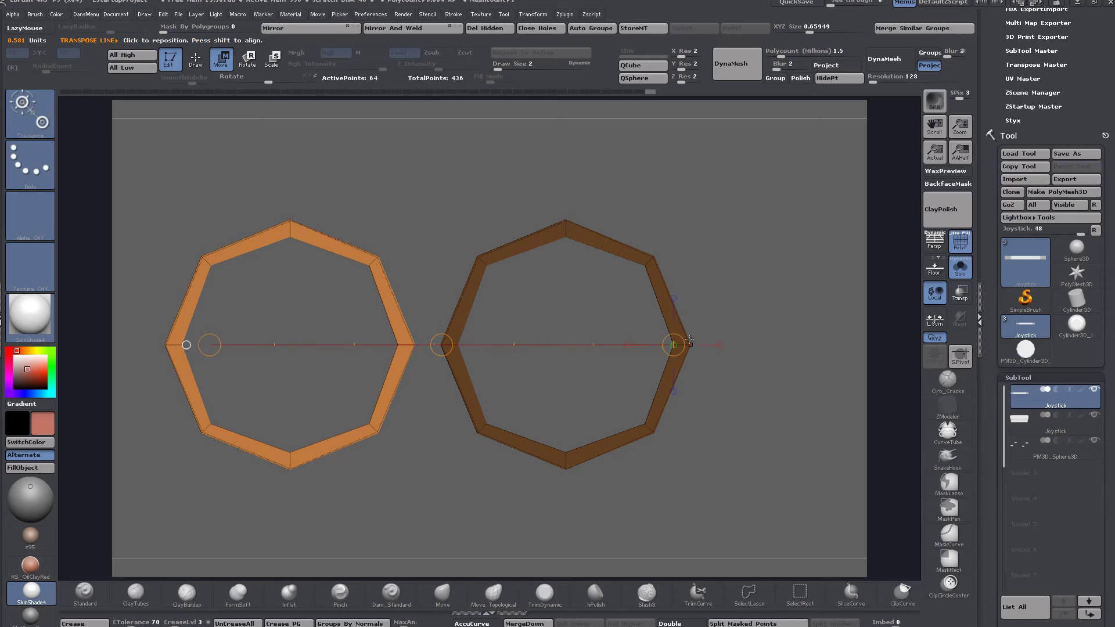
alt+drag(768, 293, 852, 278)
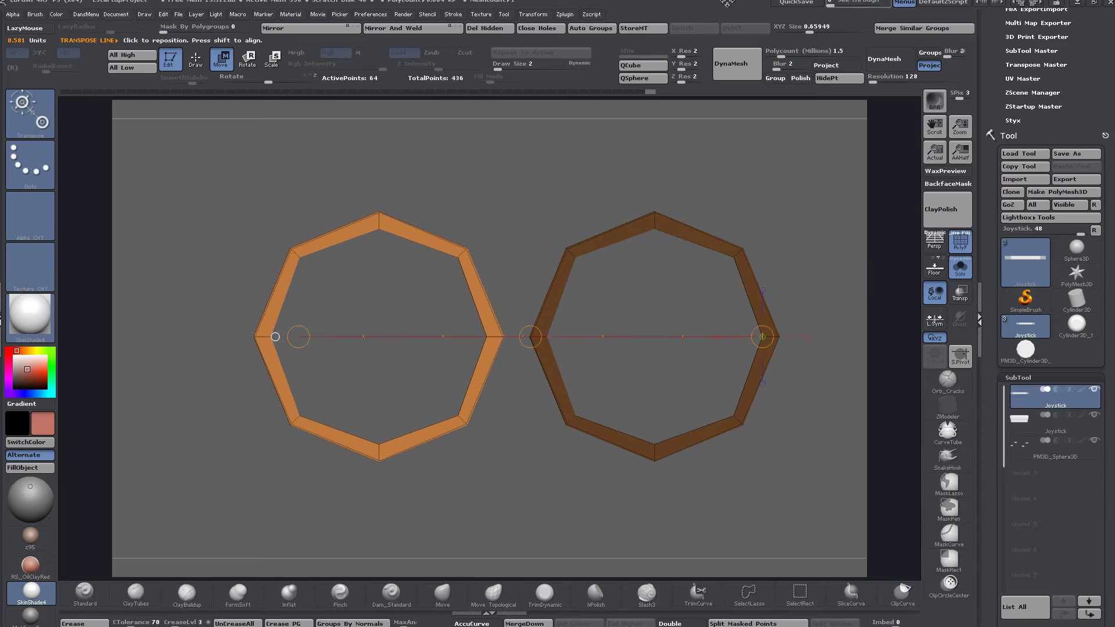
click(263, 61)
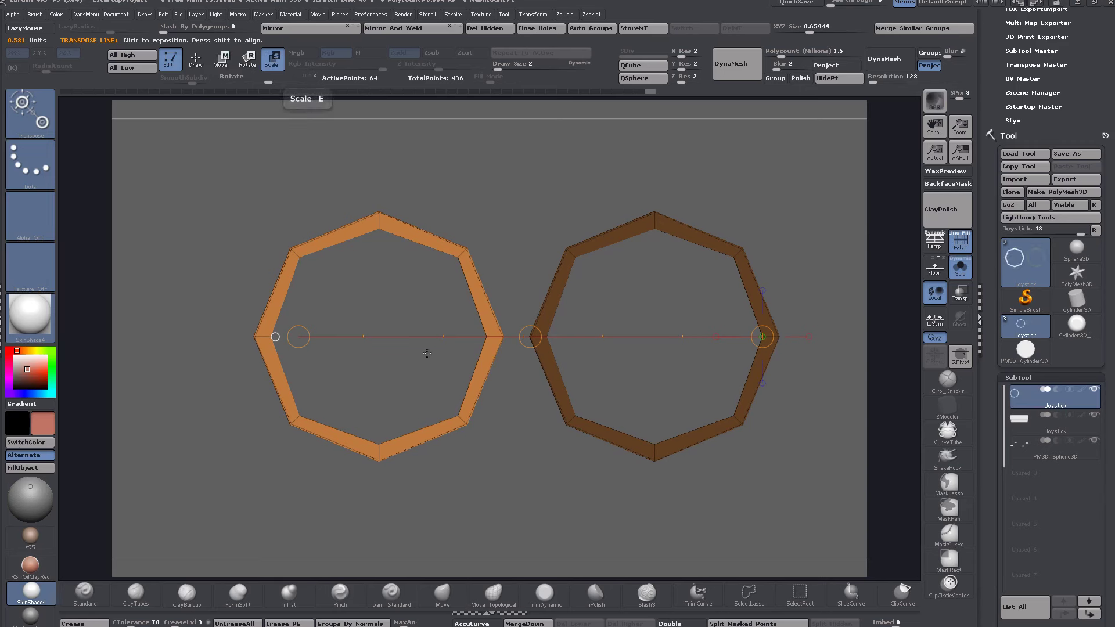
click(275, 336)
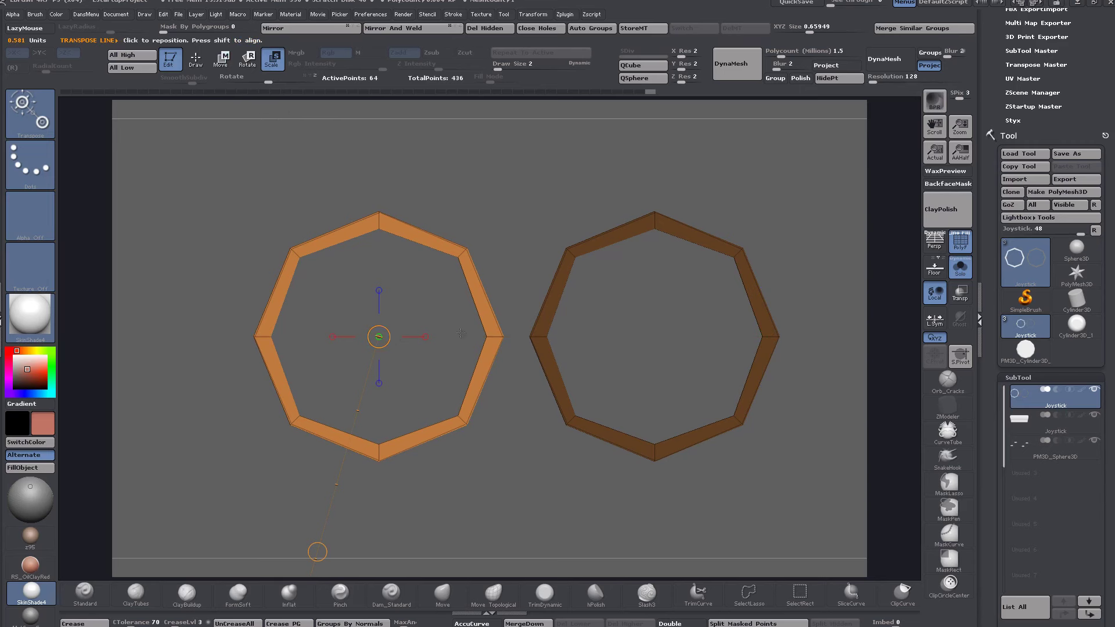
alt+drag(533, 444, 533, 398)
alt+drag(438, 441, 503, 403)
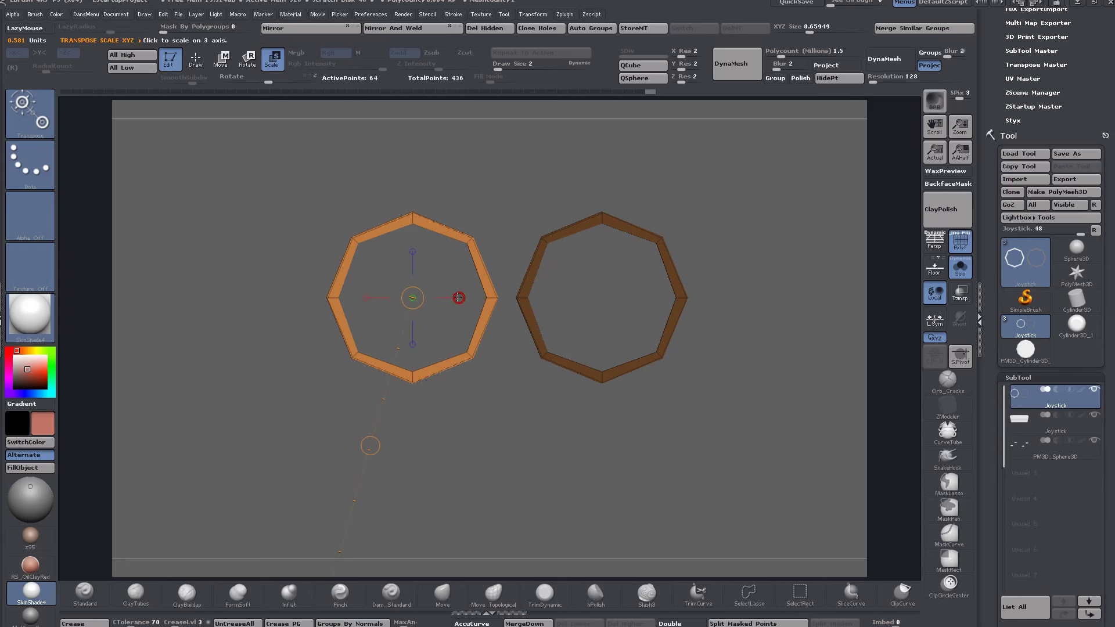
drag(459, 298, 730, 298)
drag(731, 297, 631, 295)
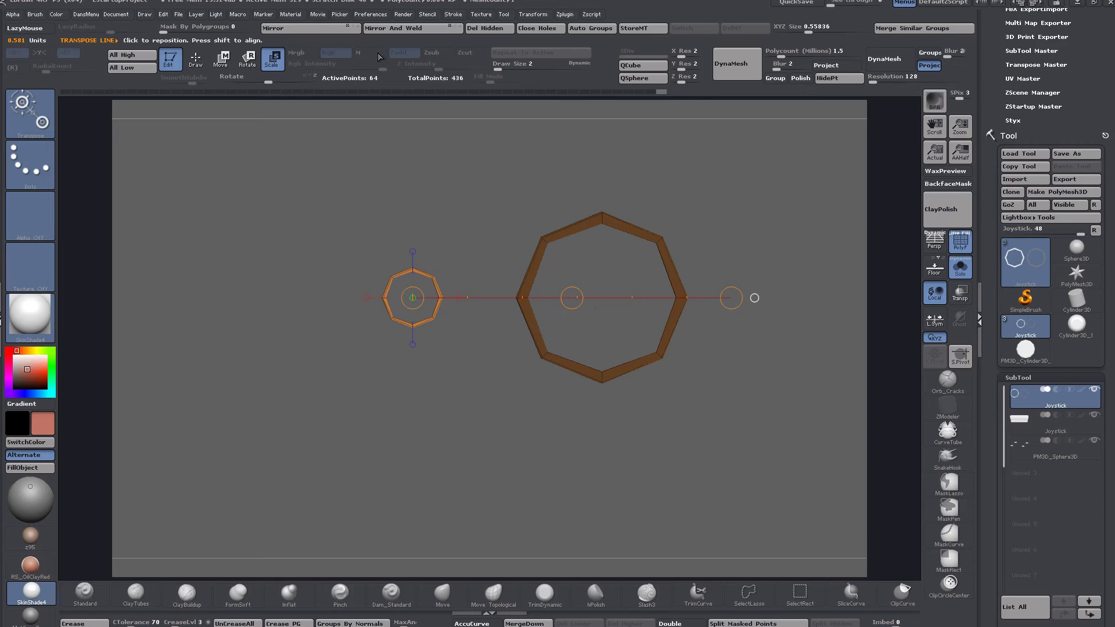
Step: Move the small ring sideways until it sits just clear of the large ring and compare the layout with the joystick reference photo
click(221, 59)
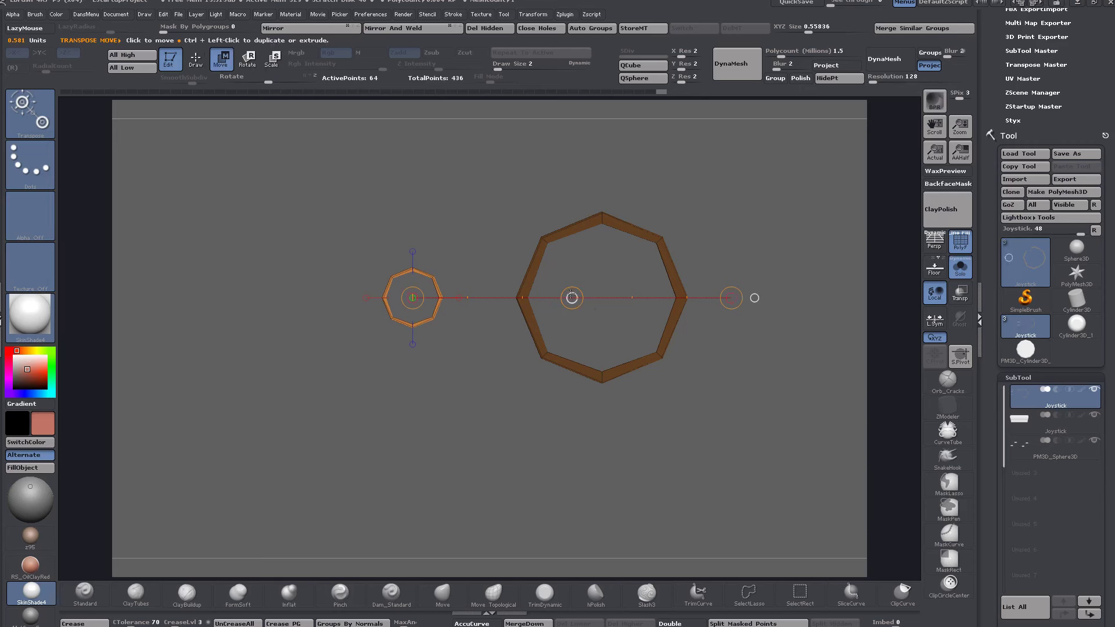
drag(572, 298, 634, 292)
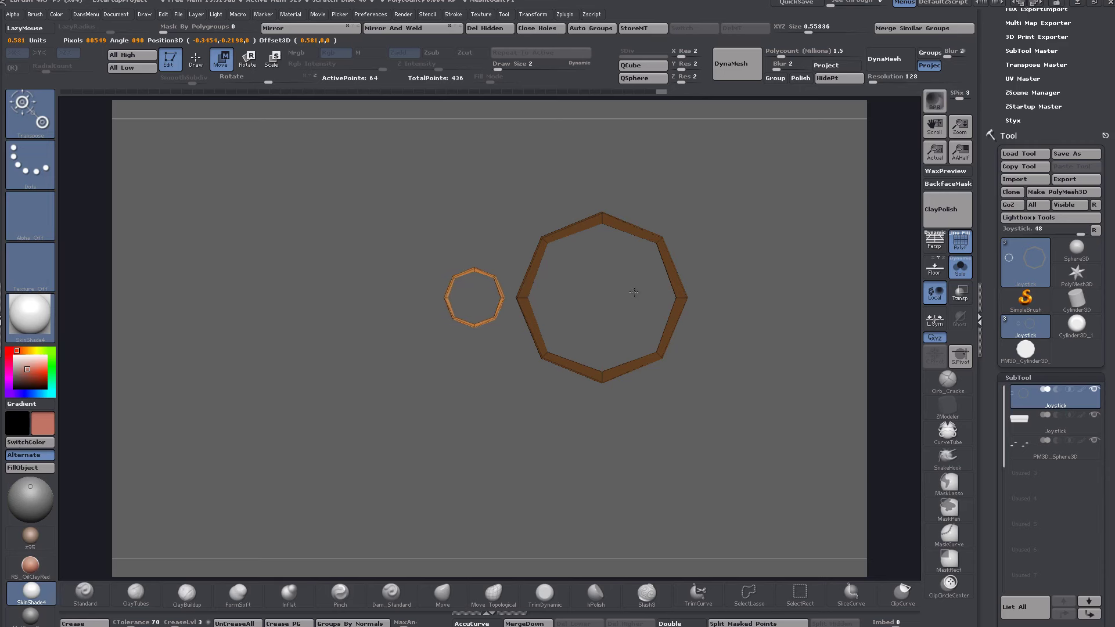
alt+drag(837, 198, 1070, 204)
drag(1114, 53, 876, 58)
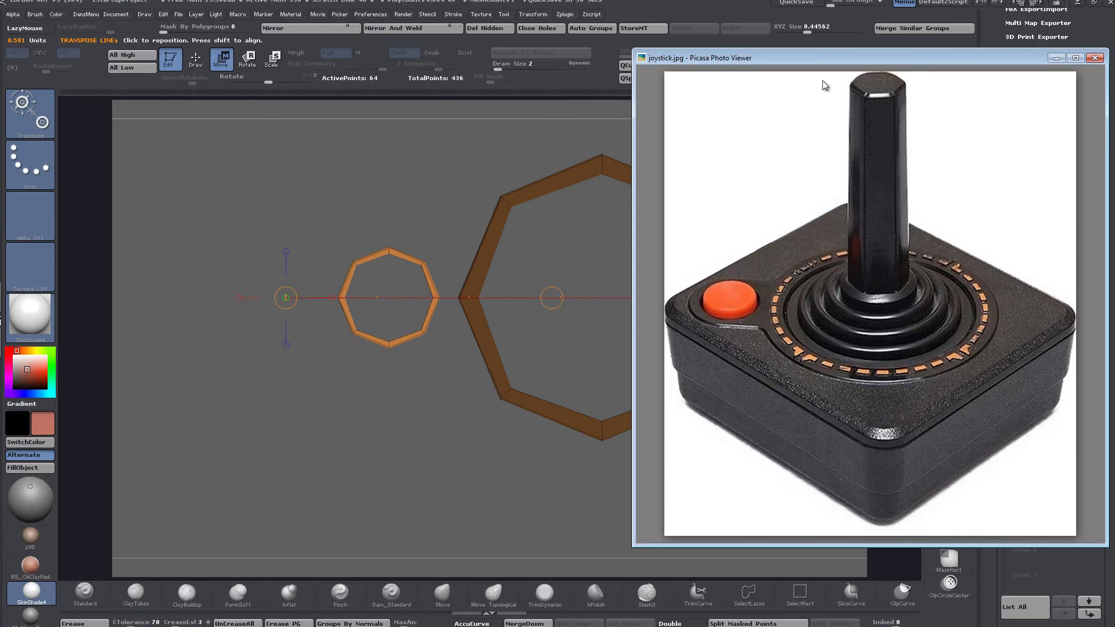
drag(992, 62, 1106, 53)
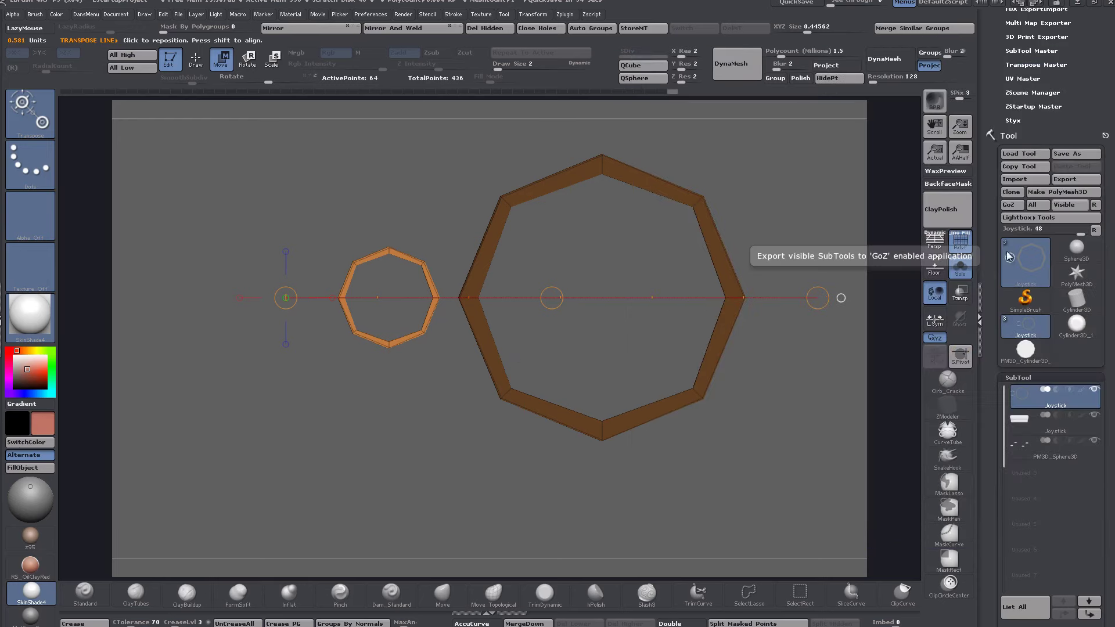
Step: Turn Solo off to show the base plate and clear the mask from the large ring
click(960, 272)
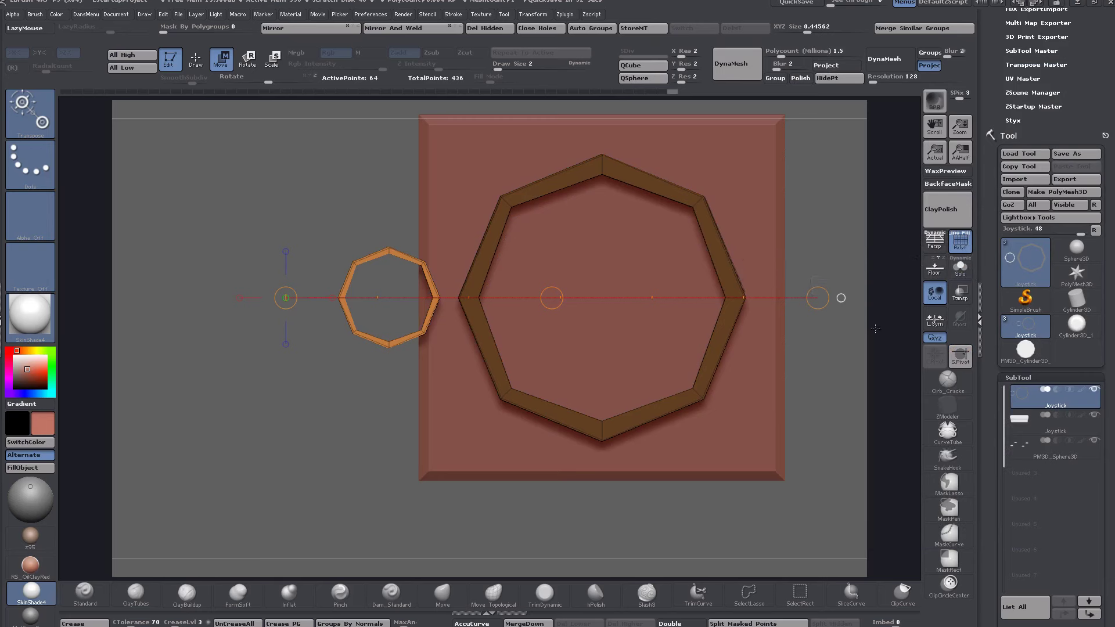
alt+drag(812, 360, 813, 332)
ctrl+drag(824, 229, 841, 261)
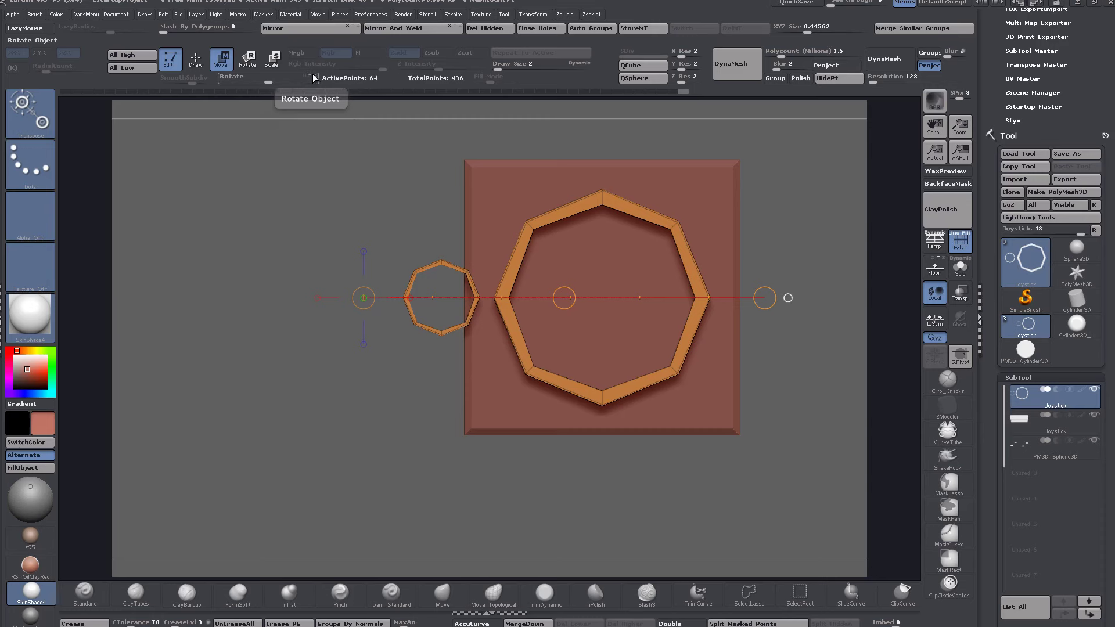
Step: Rotate both rings about 43.5 degrees around the base centre and compare the small ring's corner position with the reference photo
drag(311, 78, 281, 80)
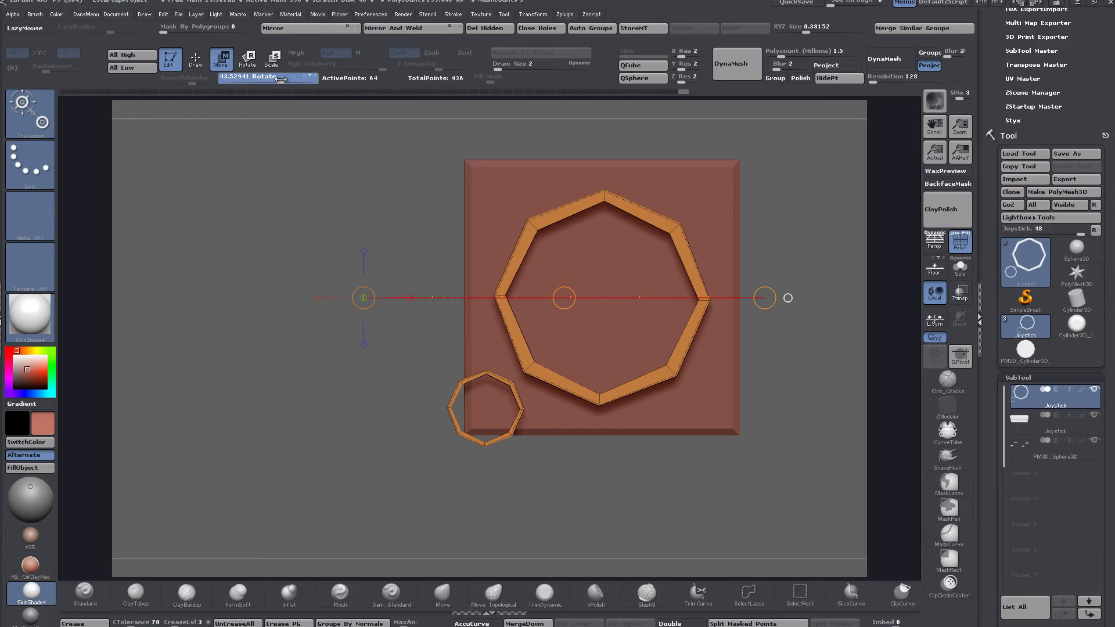
drag(280, 79, 280, 79)
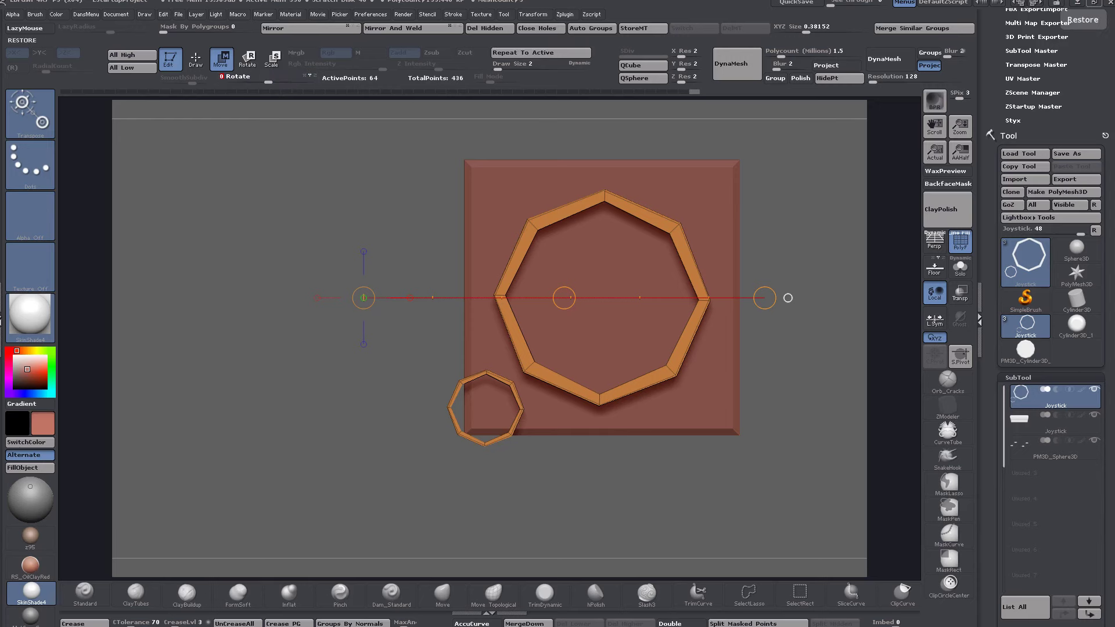
drag(1114, 55, 818, 53)
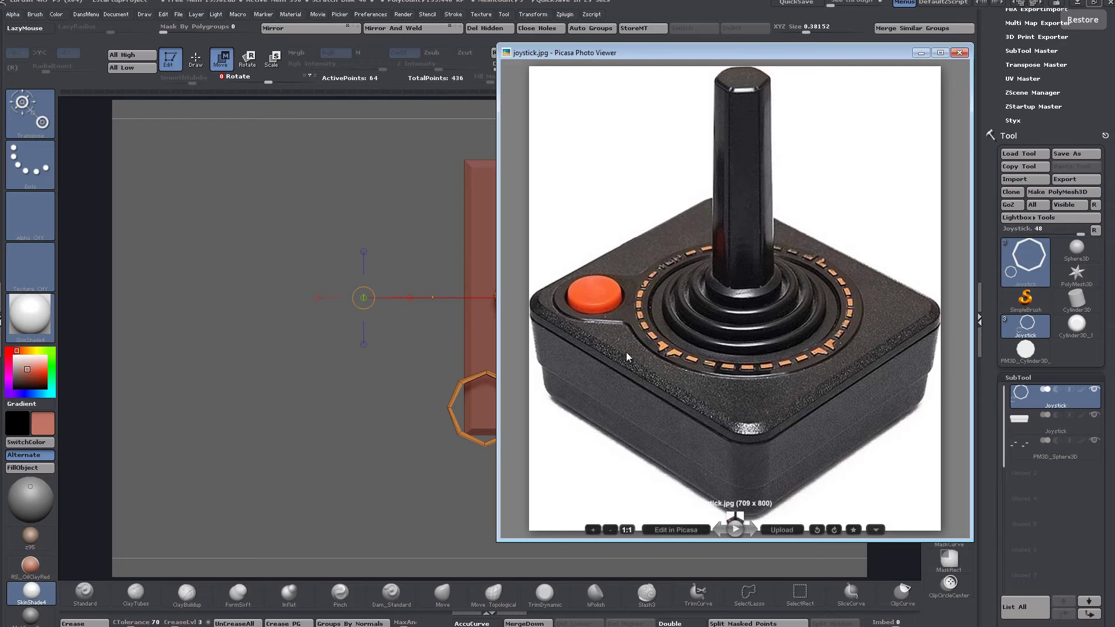
drag(668, 367, 694, 378)
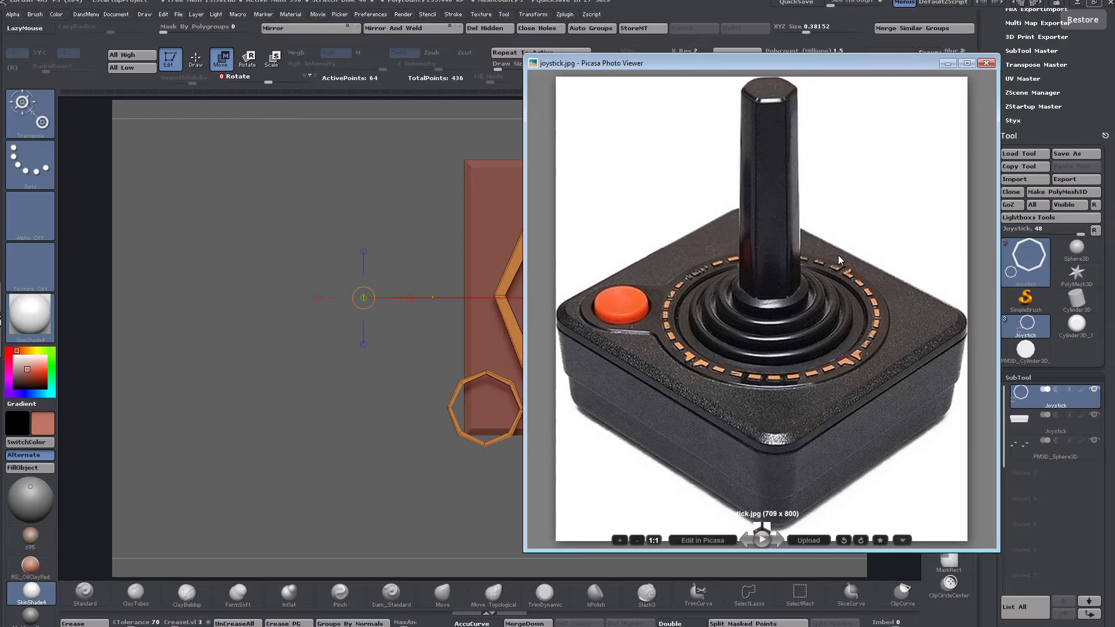
drag(852, 268, 859, 278)
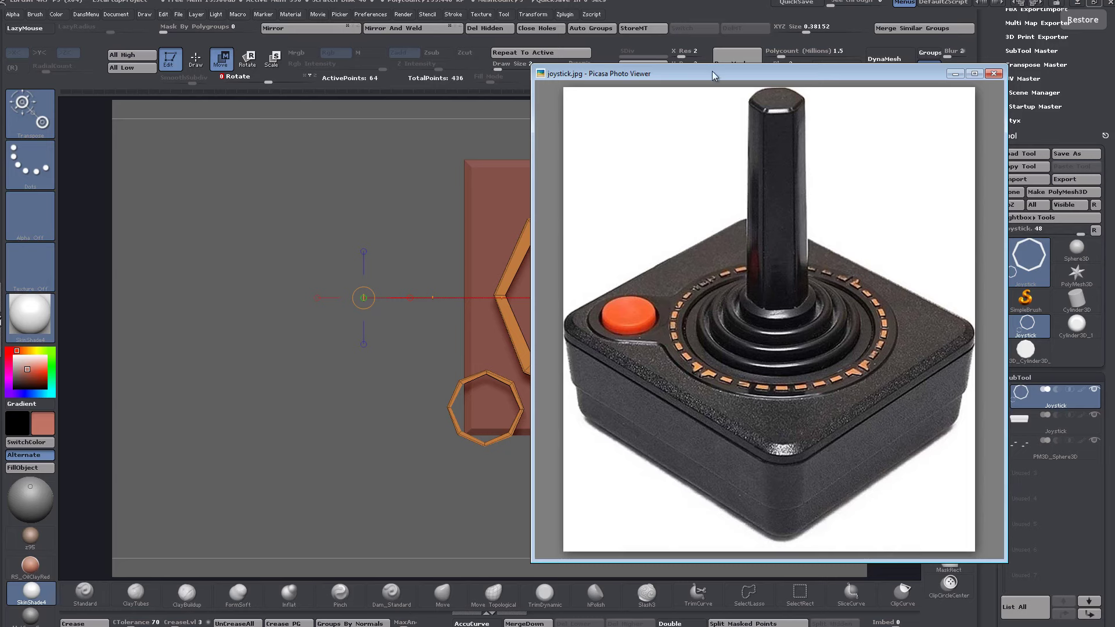
drag(703, 72, 1114, 10)
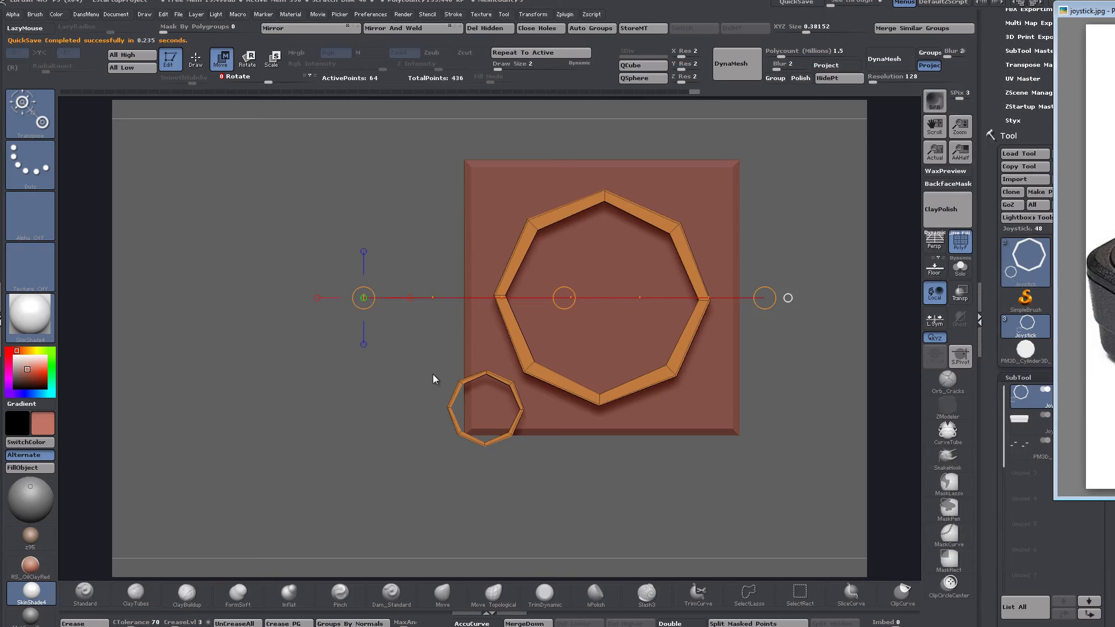
Step: Give the rings separate polygroups with Auto Groups, mask the large ring, and nudge the small ring inward from the base corner
click(595, 29)
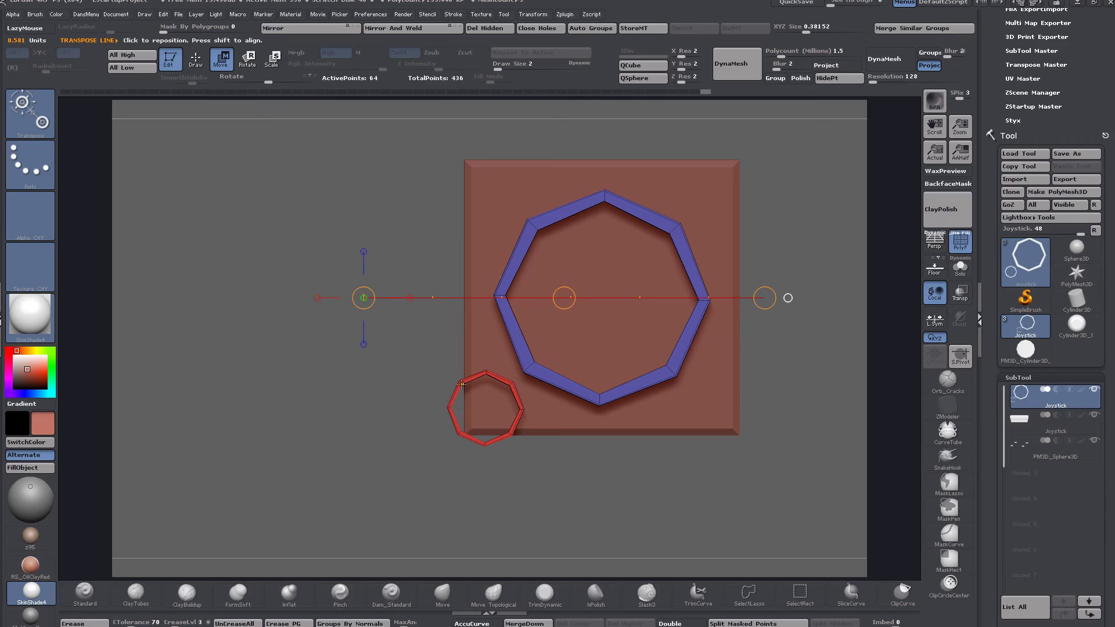
ctrl+click(461, 384)
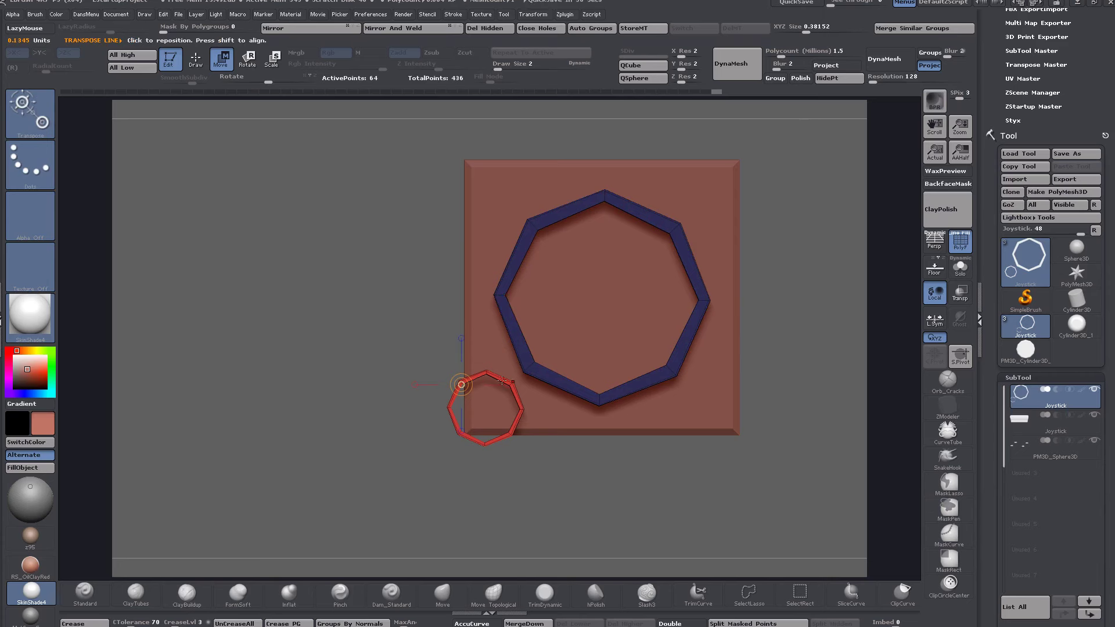
drag(521, 410, 750, 409)
drag(622, 410, 632, 402)
click(750, 410)
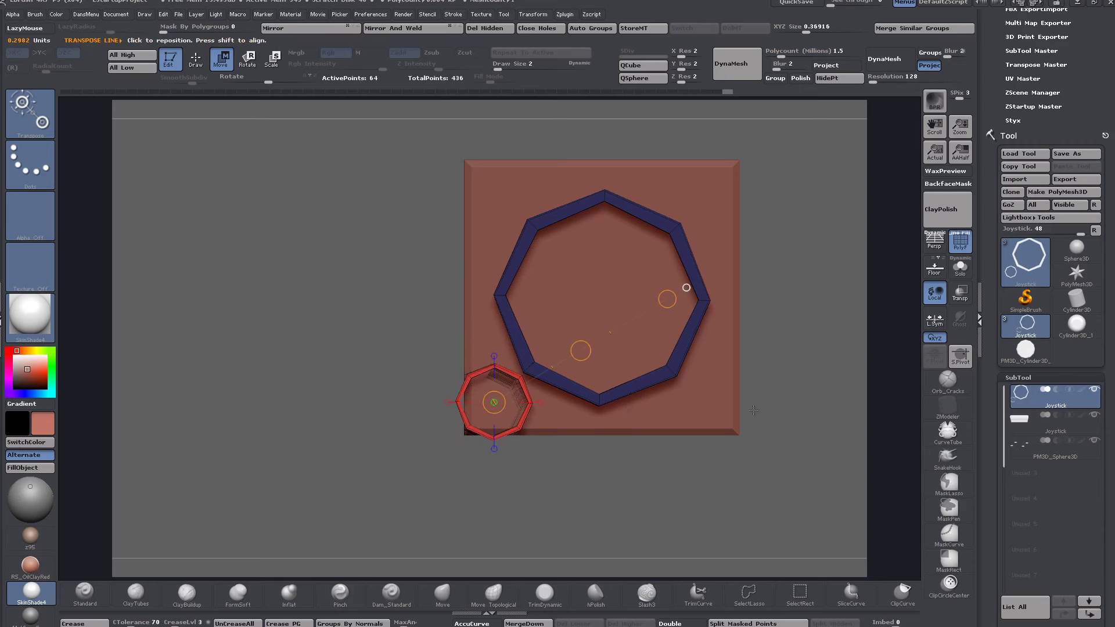
Step: Scale the small ring down slightly and nudge it to fit between the base corner and the large ring
click(271, 58)
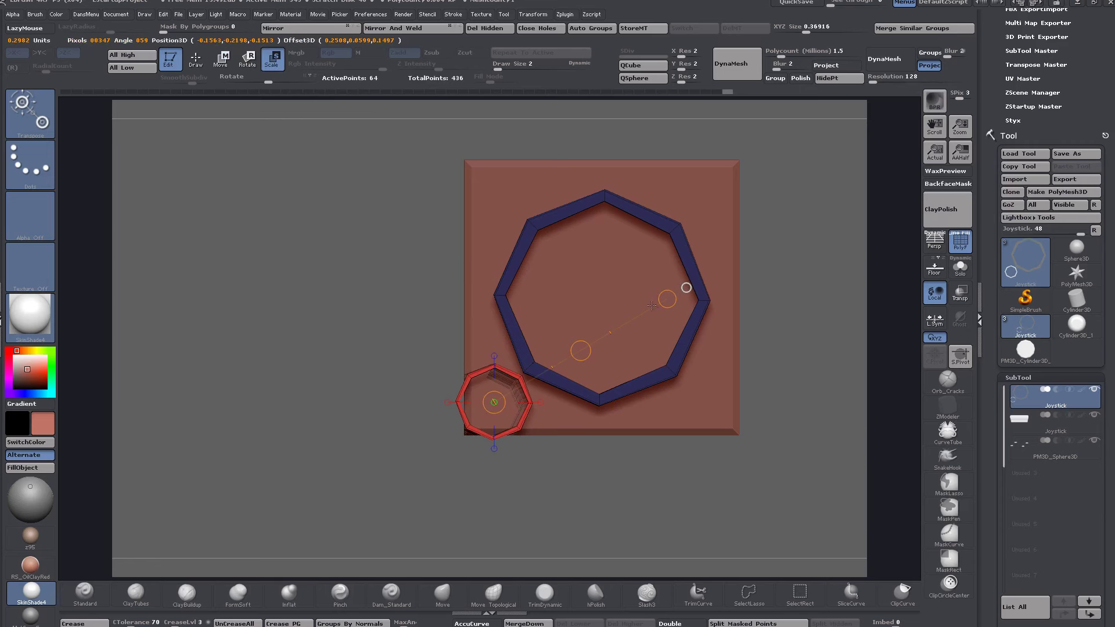
alt+drag(795, 381, 735, 390)
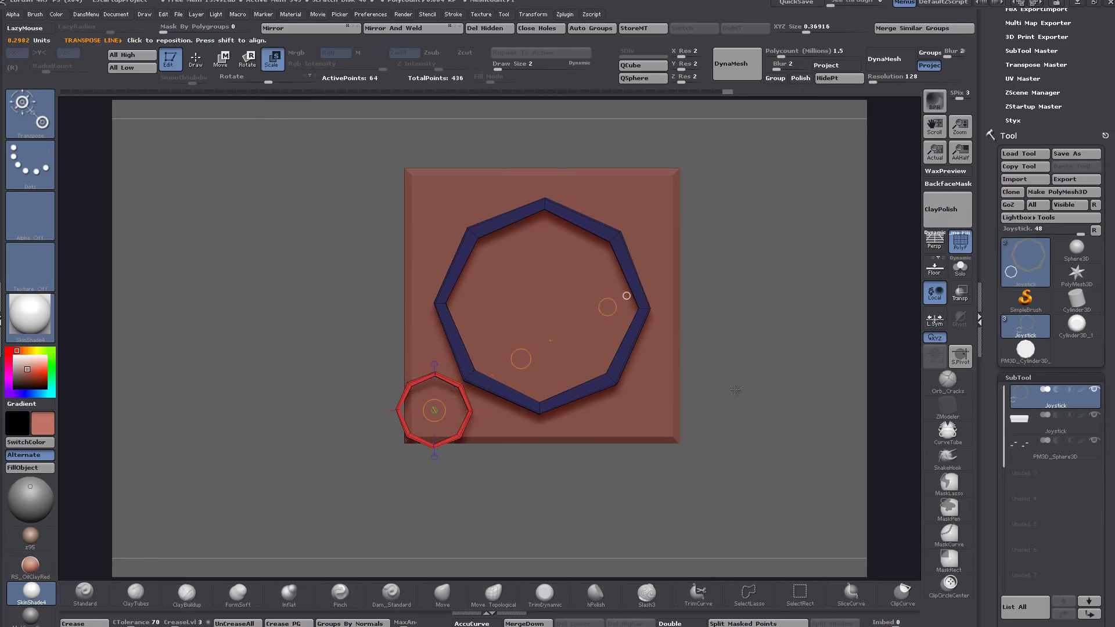
drag(608, 306, 598, 313)
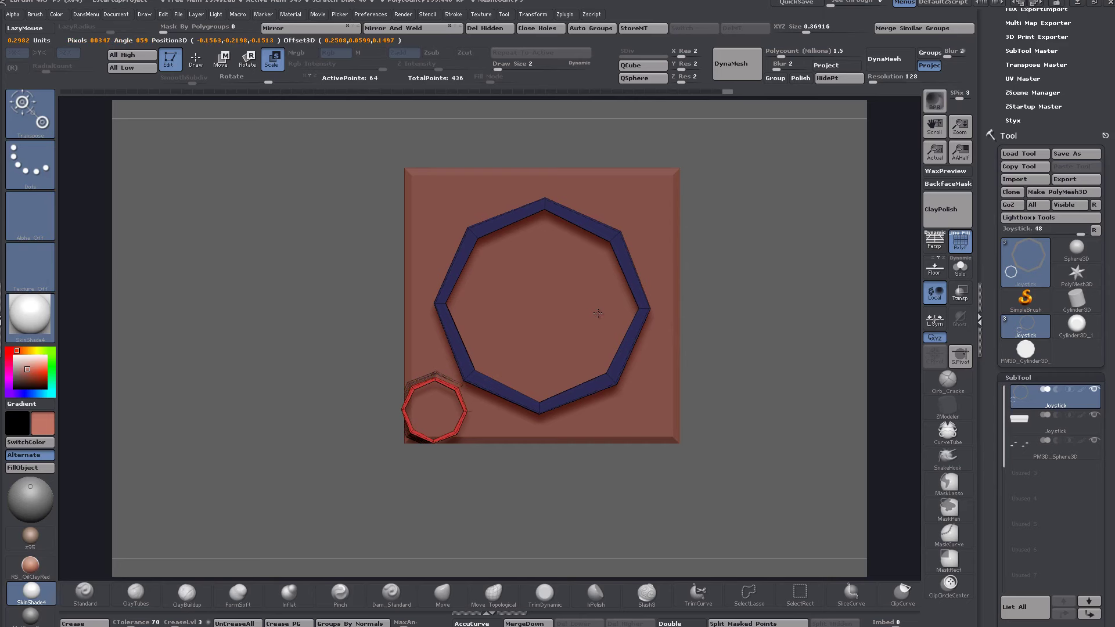
drag(598, 313, 598, 313)
key(w)
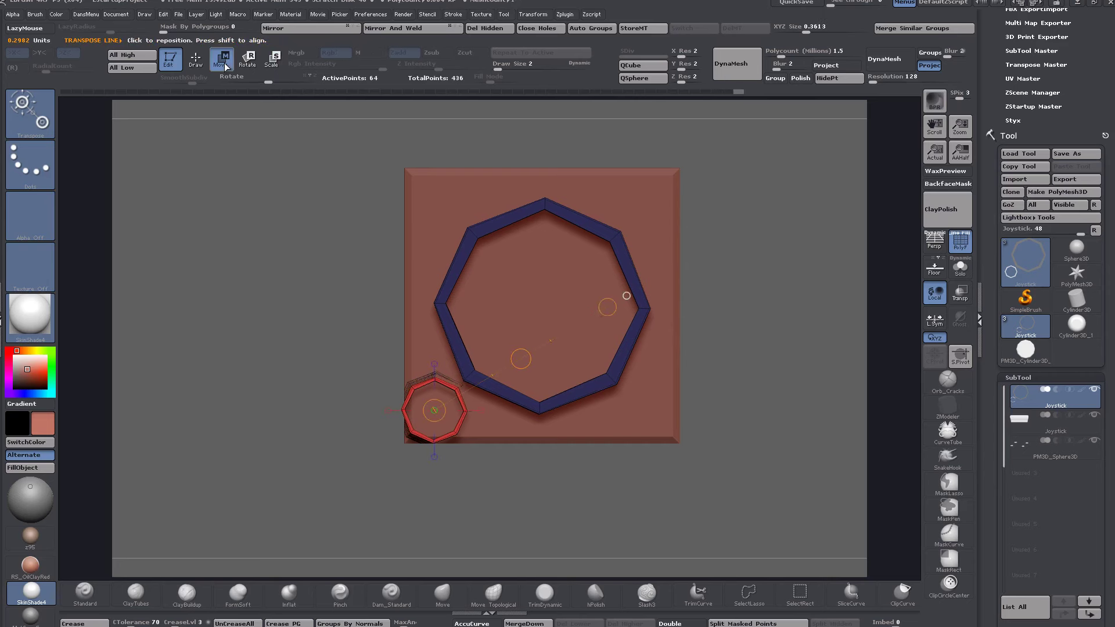
drag(521, 359, 563, 388)
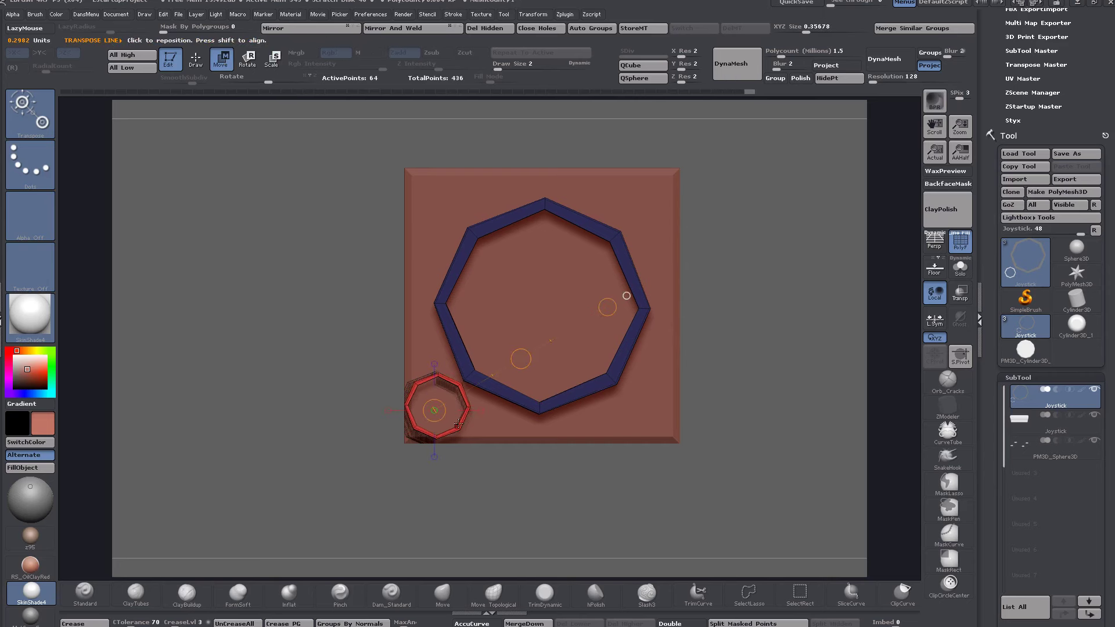
Step: Compare the small ring's size and placement with the red button in the joystick reference photo
drag(1106, 11, 646, 29)
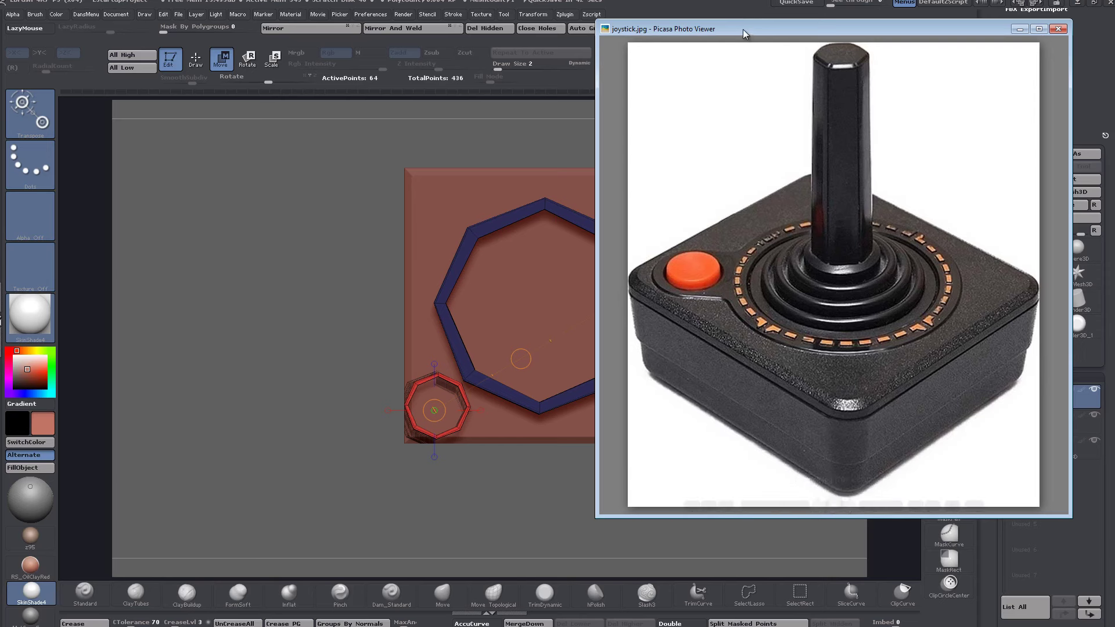
drag(743, 29, 799, 31)
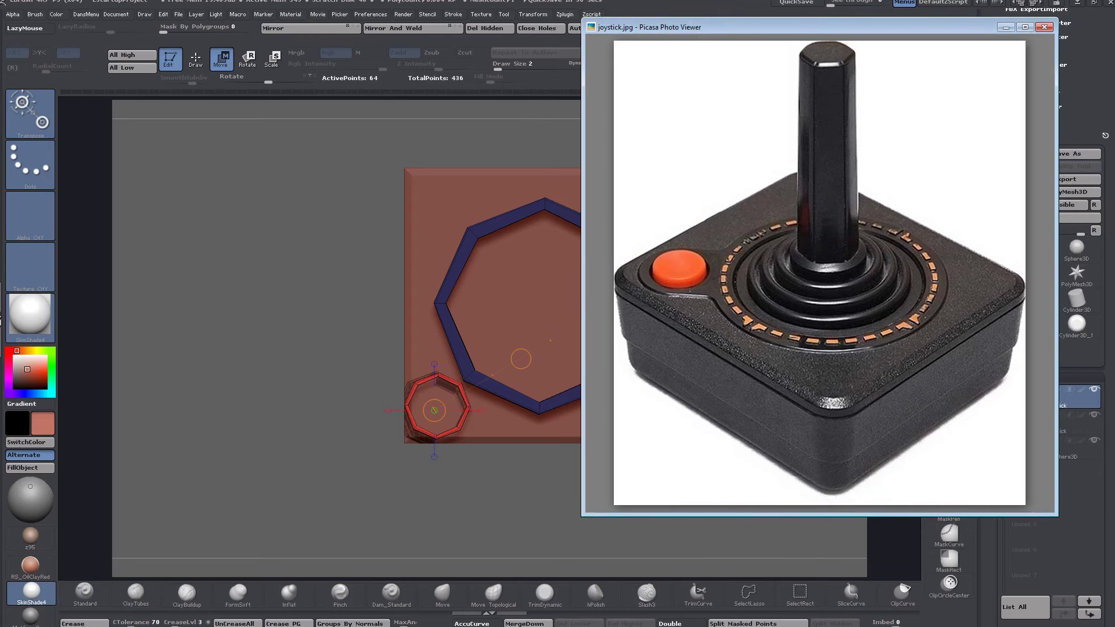
key(alt+Tab)
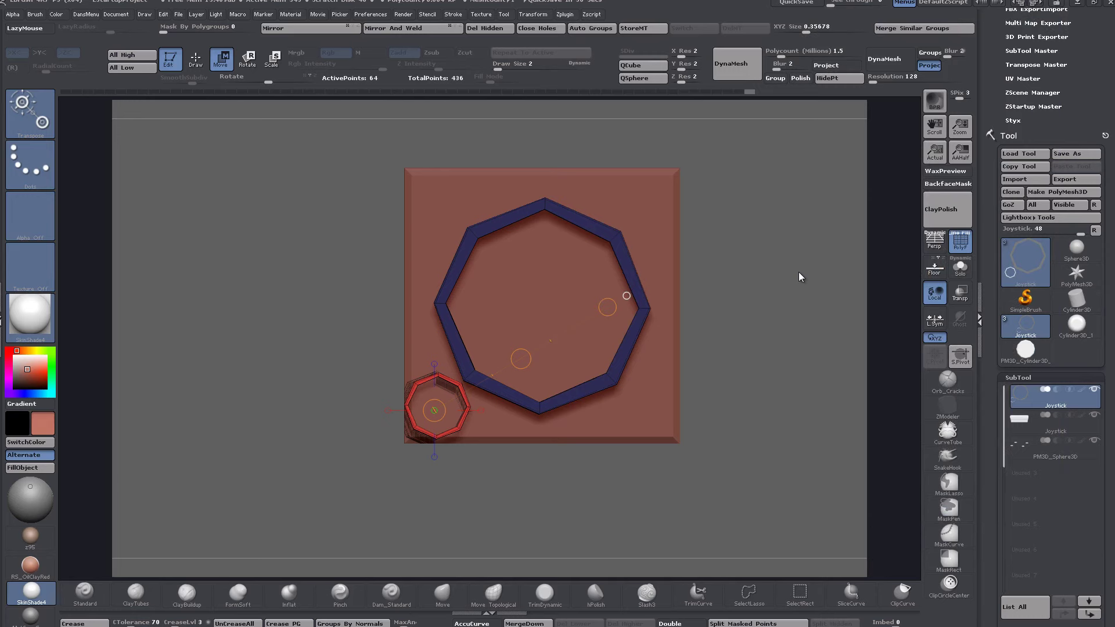
Step: Rotate the unmasked small ring around the base centre, from the base corner back to the large ring's side
drag(718, 334, 729, 390)
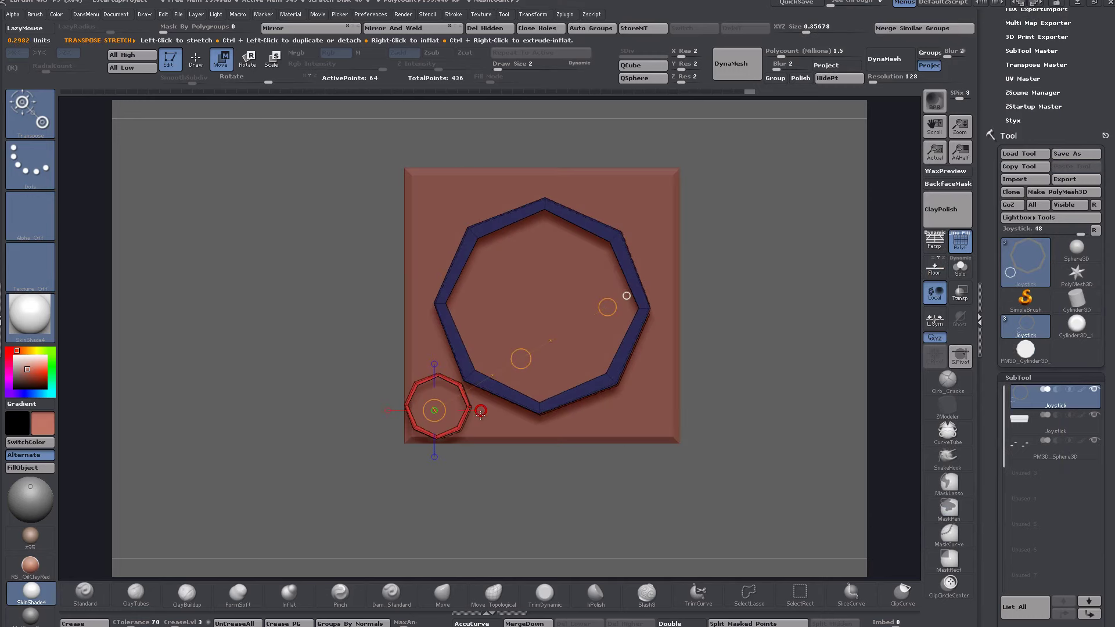
alt+drag(472, 455, 499, 392)
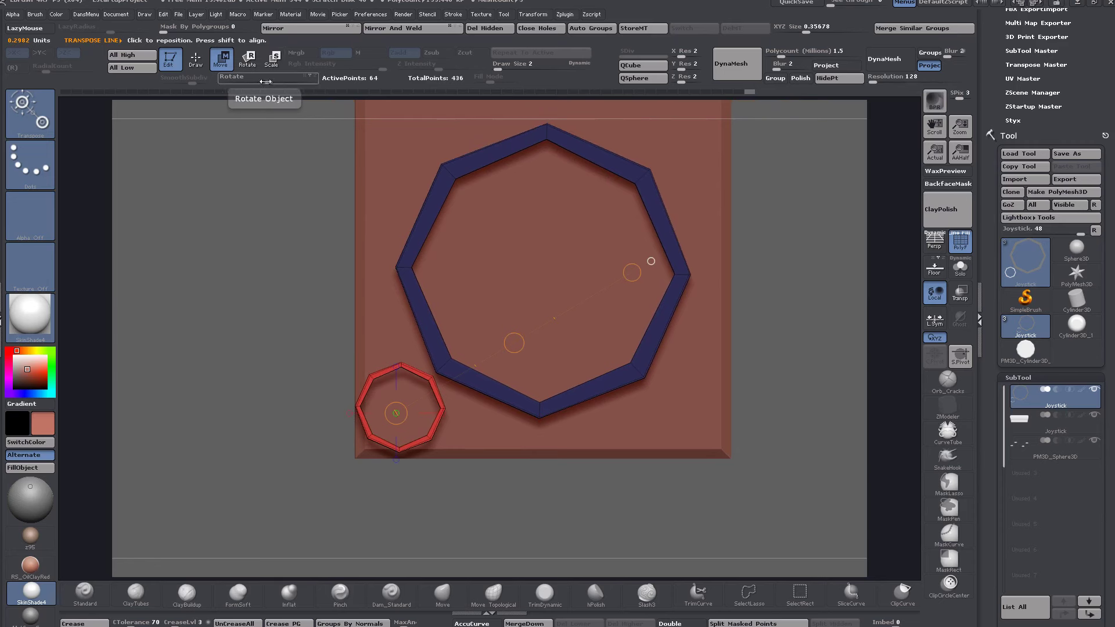
drag(266, 81, 256, 81)
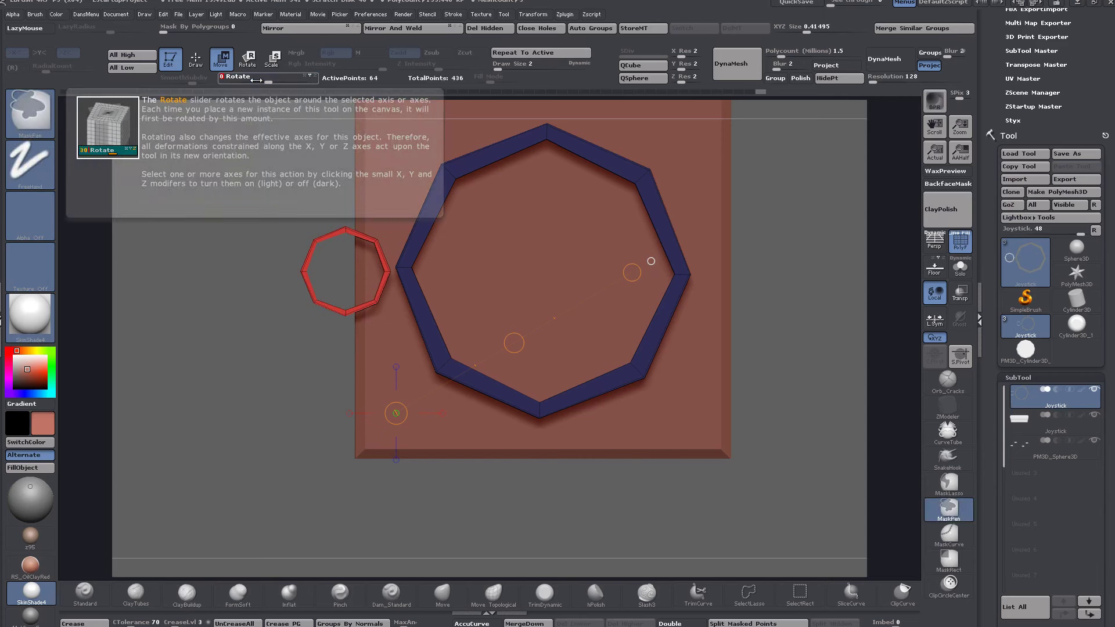
Step: Undo the ring edits back to the unmasked, ungrouped rings before their first rotation
key(ctrl+z)
key(ctrl+z)
key(ctrl+z)
key(ctrl+z)
key(ctrl+z)
key(ctrl+z)
key(ctrl+z)
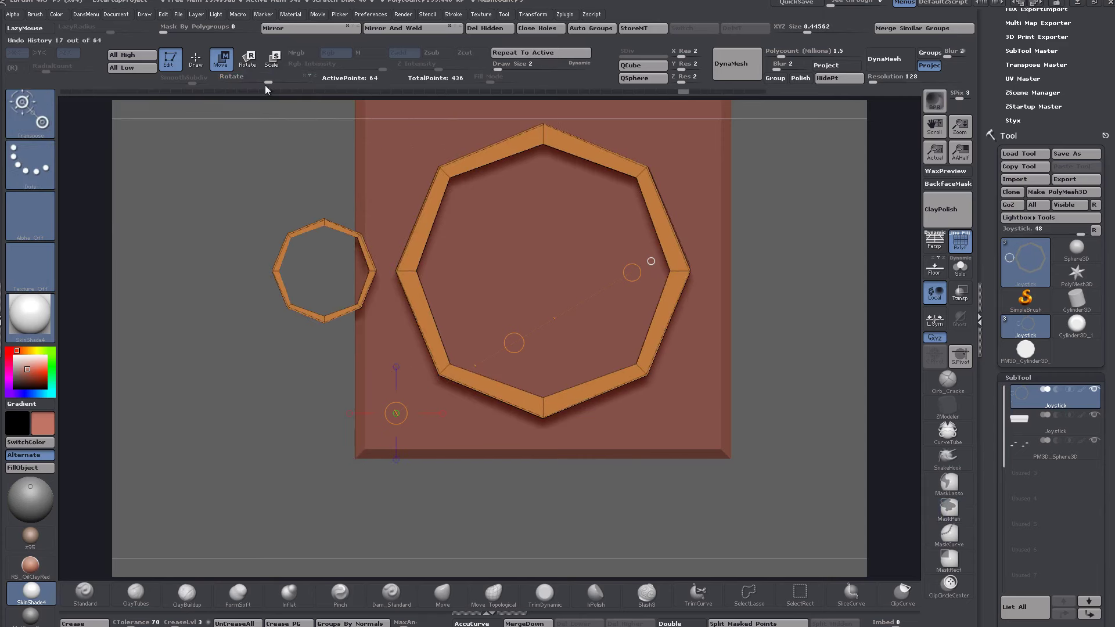
Step: Rotate both rings together by exactly 45 degrees so the small ring lands at the base corner
drag(267, 81, 278, 77)
key(ctrl)
key(ctrl+z)
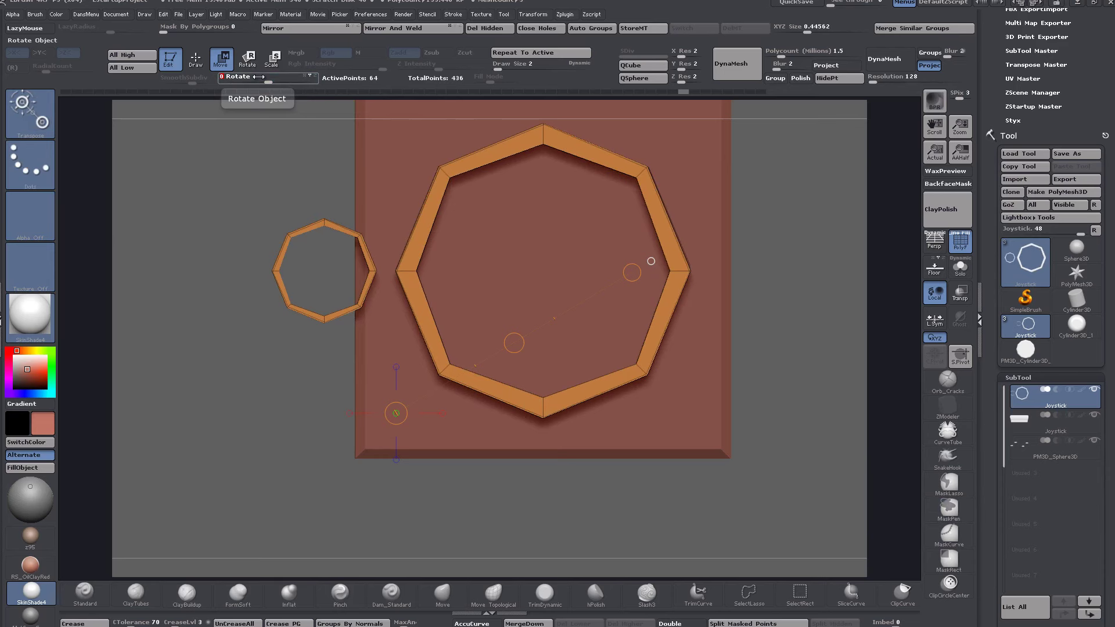
text(45)
key(Return)
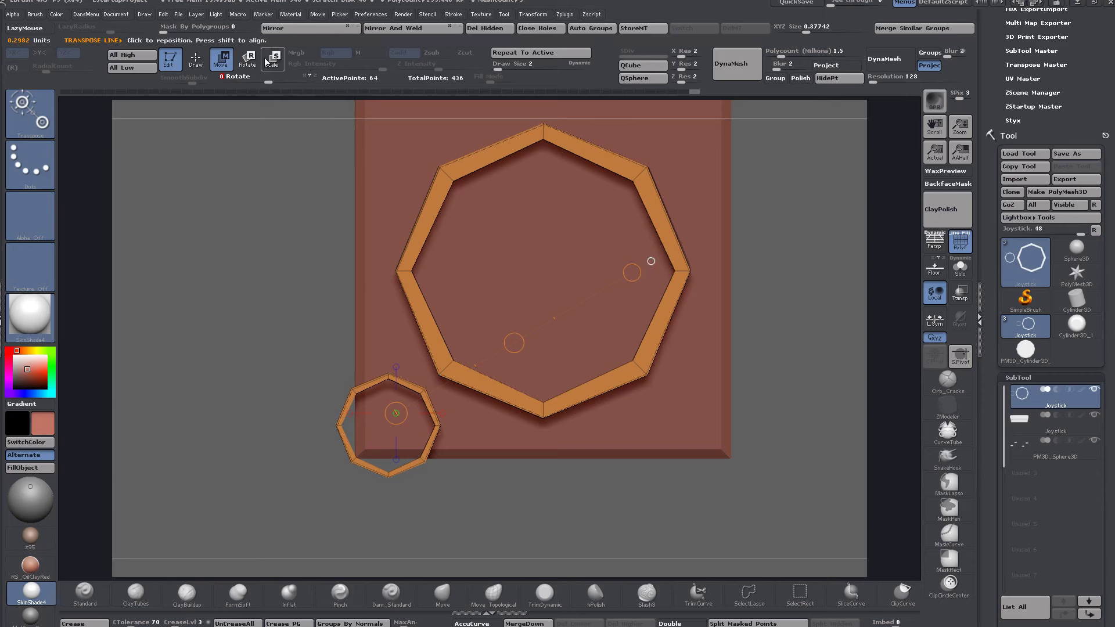
Step: Assign separate polygroups to the two rings and mask the large one so only the small ring stays editable
click(651, 261)
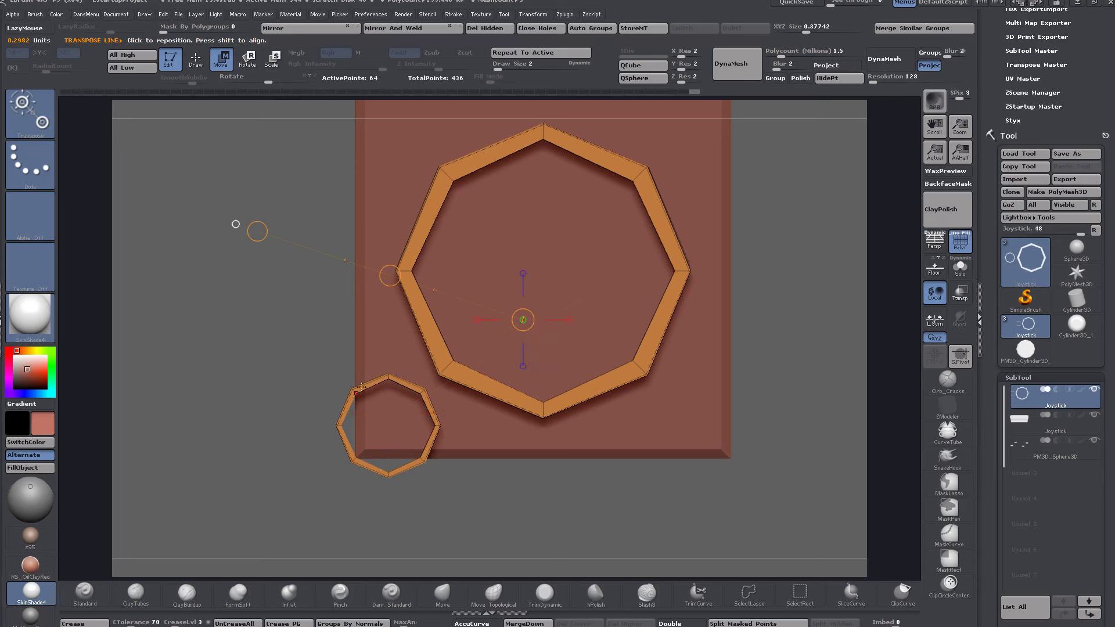
click(572, 52)
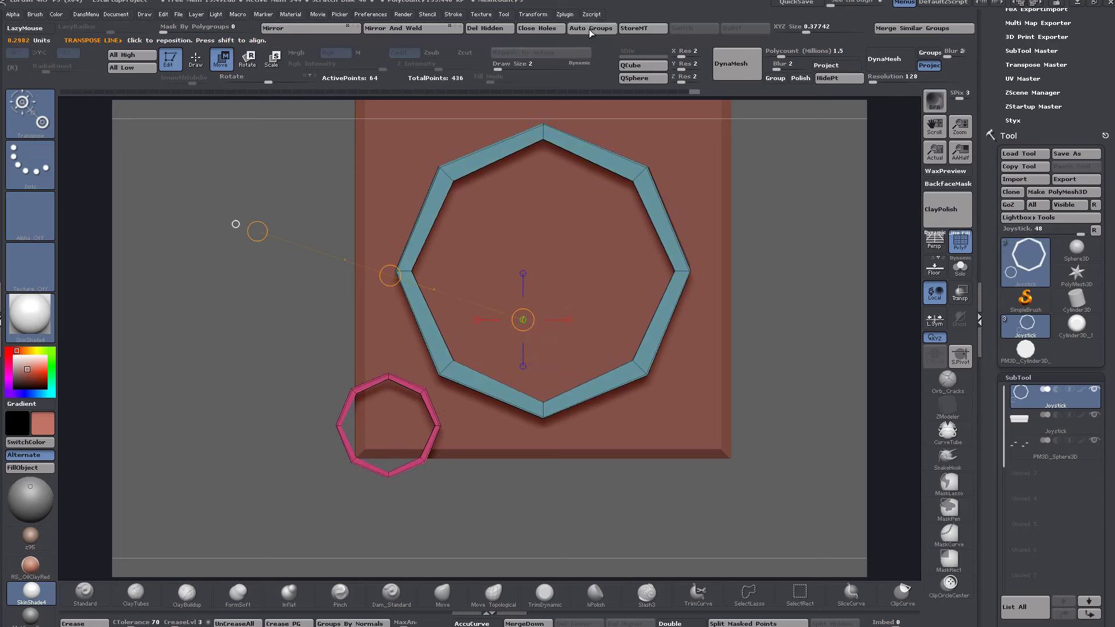
click(349, 399)
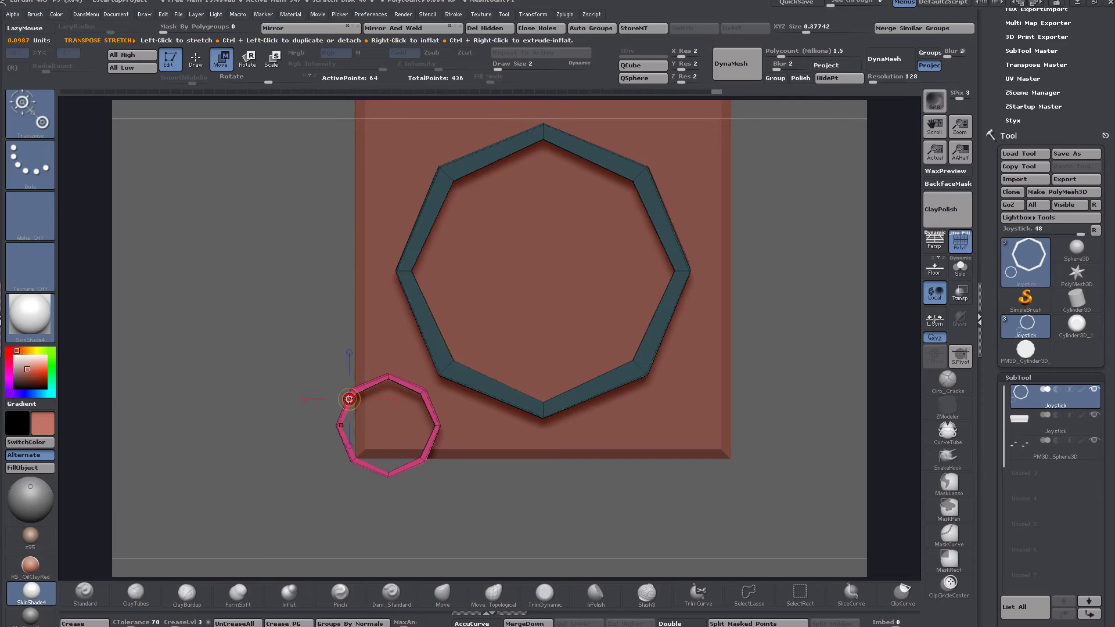
Step: Scale the small ring down slightly about its own centre
drag(420, 457, 573, 480)
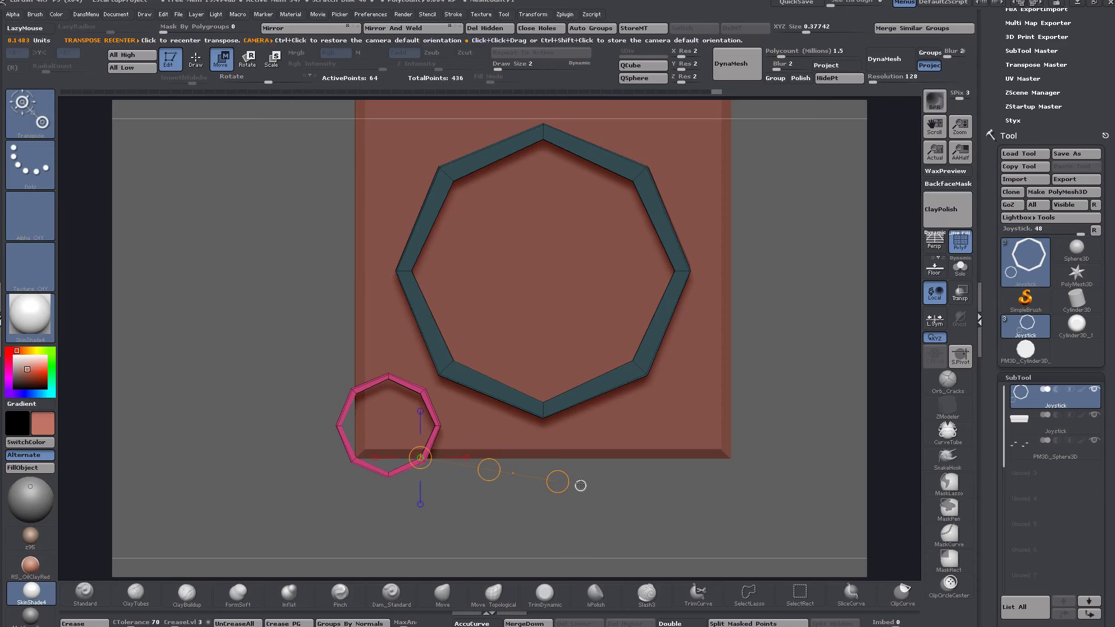
click(577, 485)
click(389, 379)
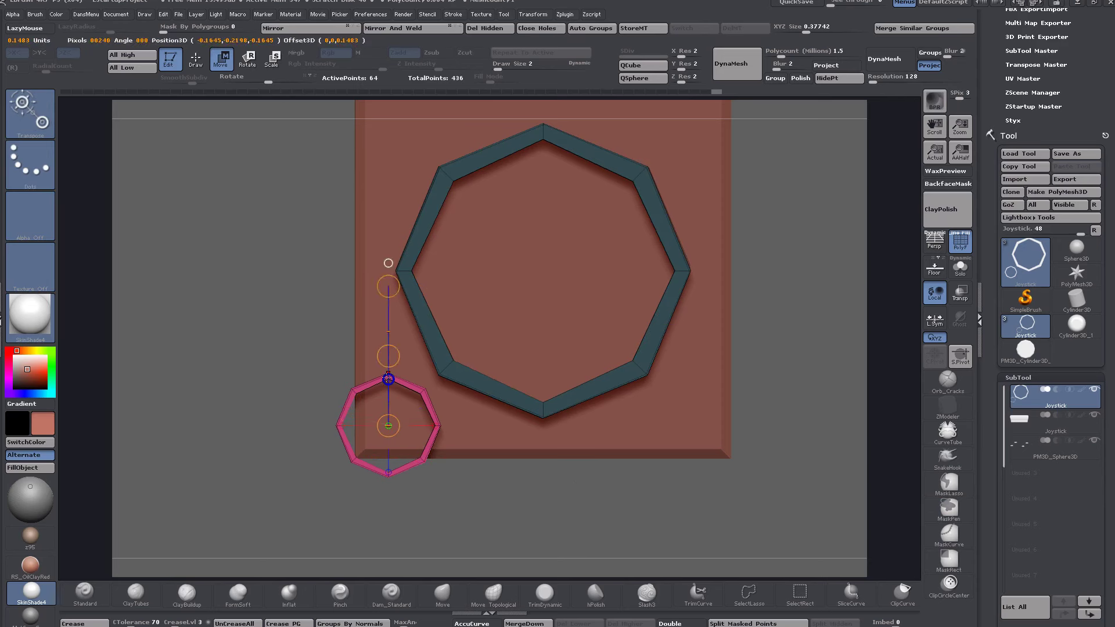
click(281, 60)
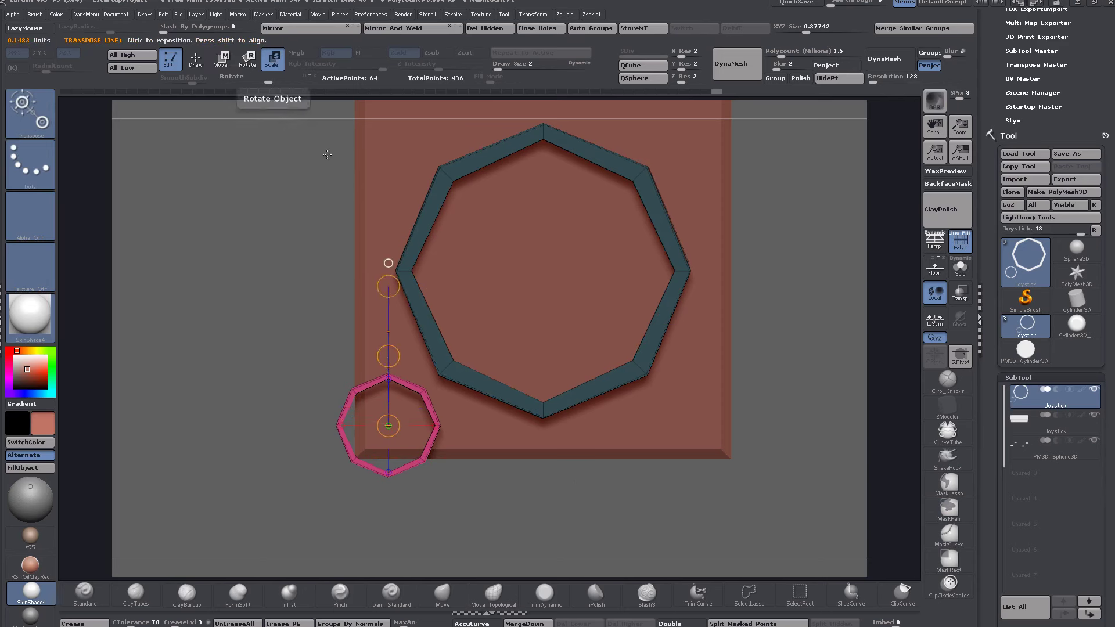
mouse_move(388, 285)
mouse_down()
mouse_move(388, 298)
mouse_move(397, 293)
mouse_up()
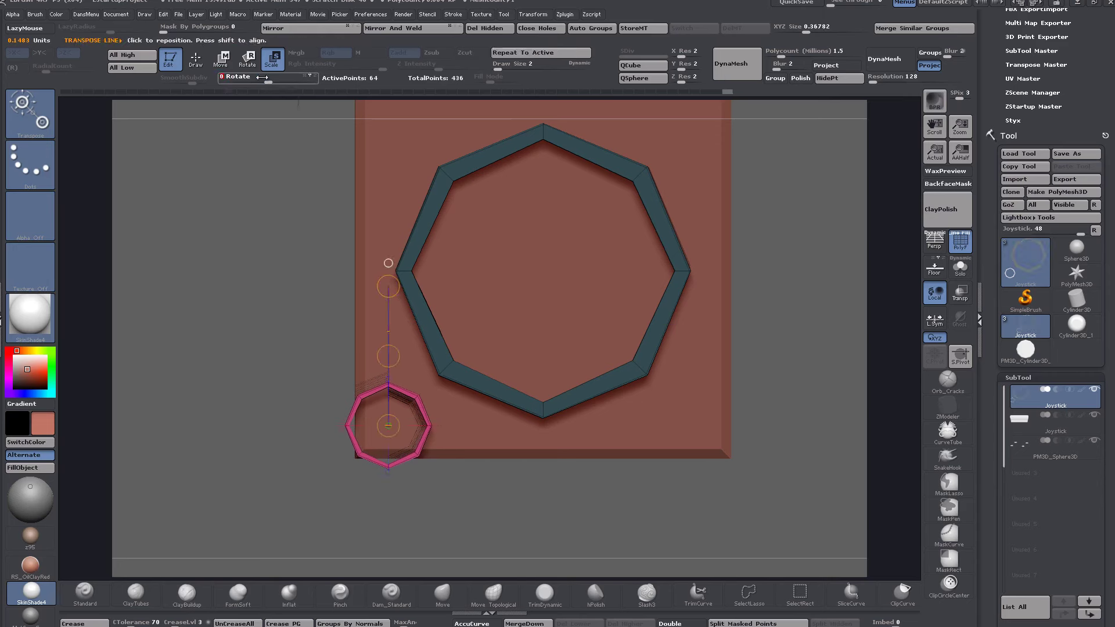
Step: Clear the mask so both rings are editable again
key(ctrl)
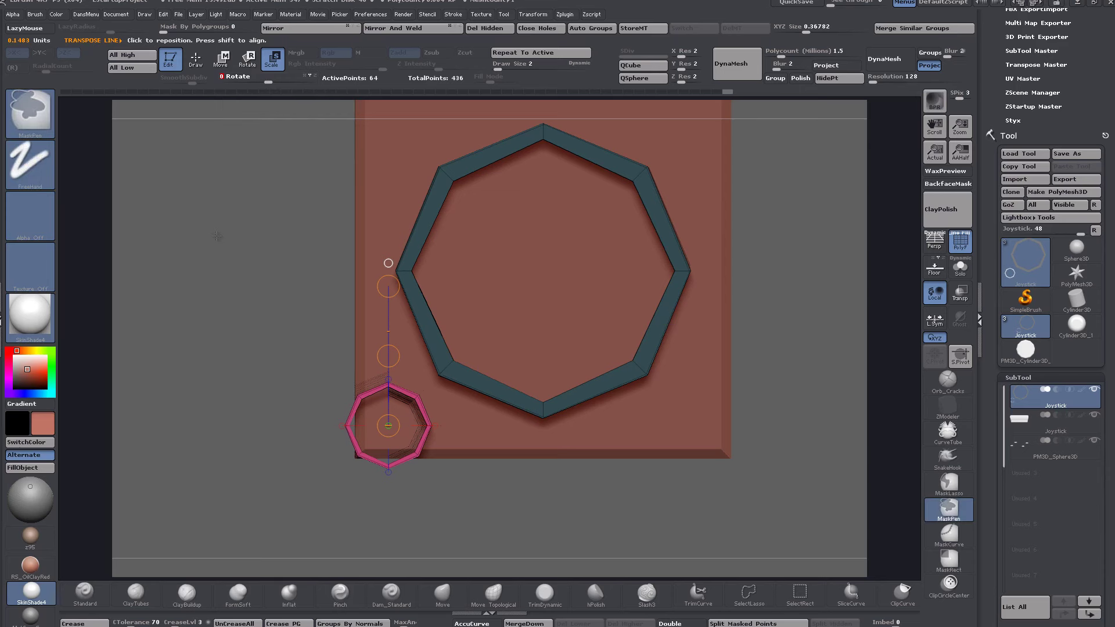
ctrl+click(217, 235)
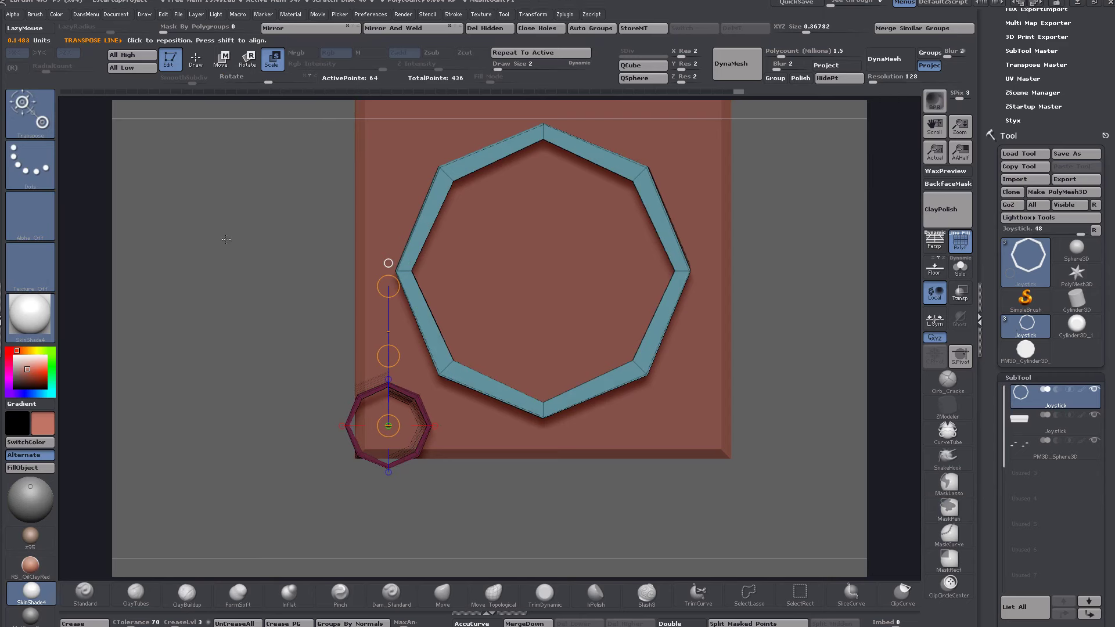
key(ctrl)
ctrl+drag(211, 223, 262, 271)
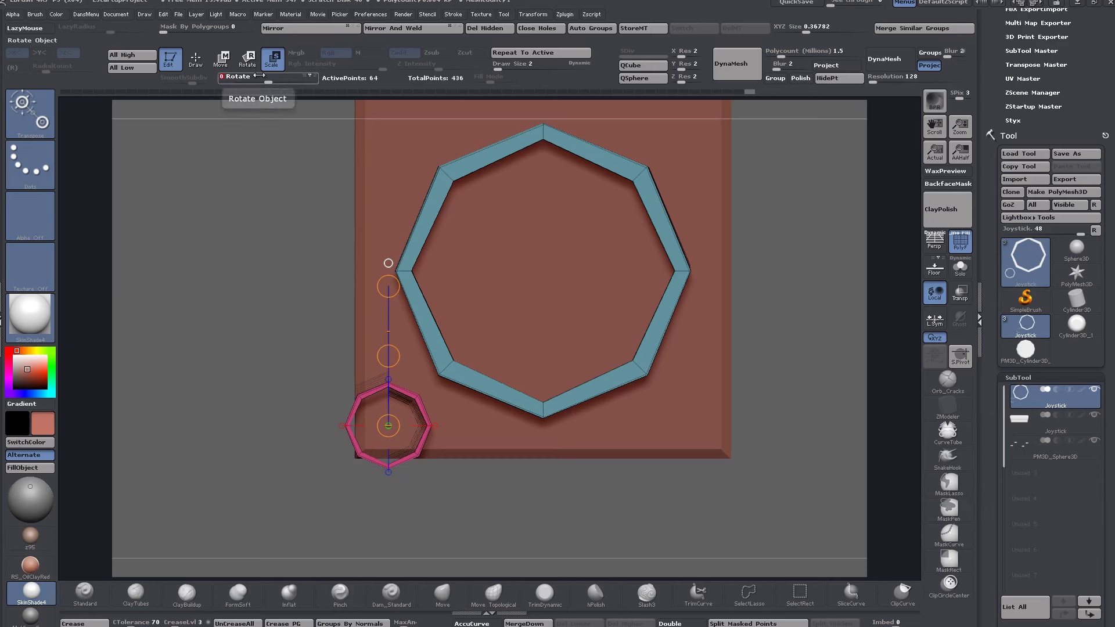
Step: Rotate both rings together so the small ring moves from the base corner to directly beside the large ring's left corner
key(Return)
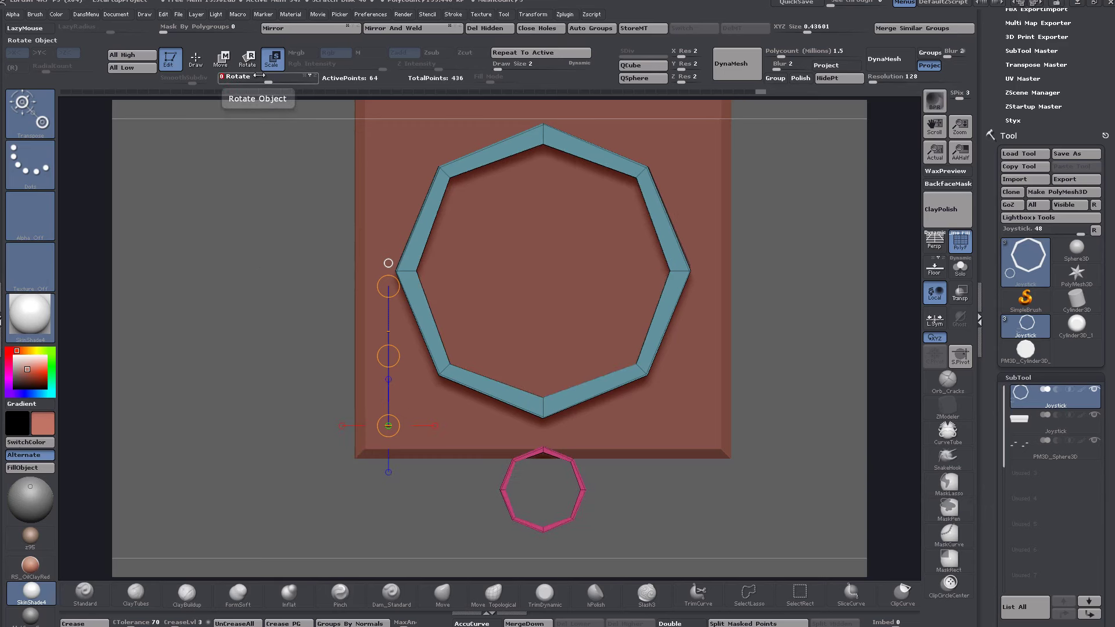
key(ctrl+z)
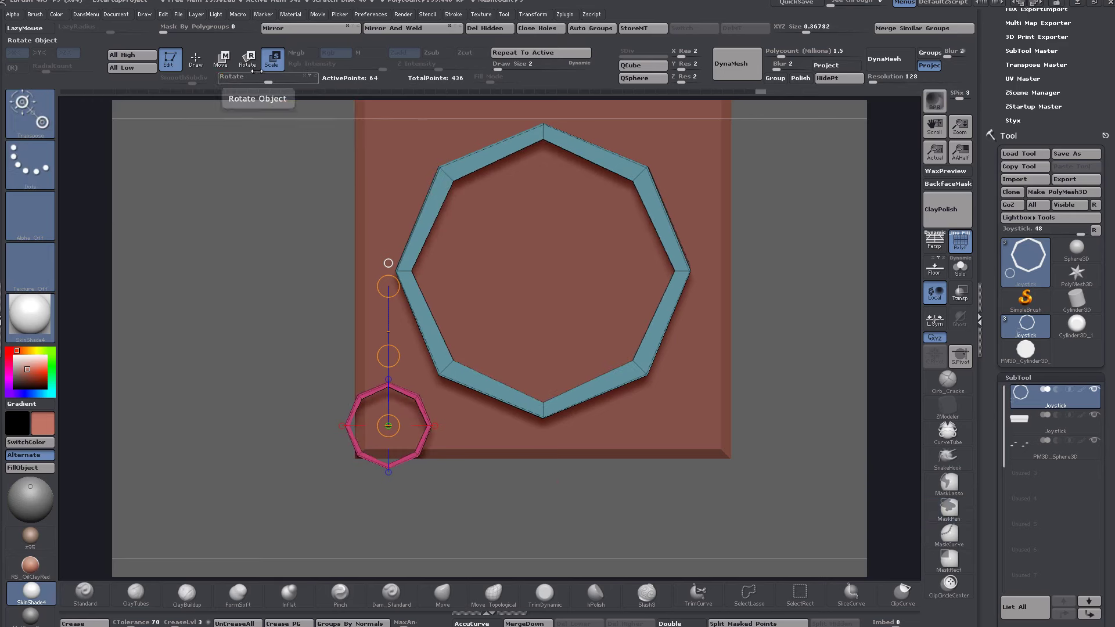
click(262, 75)
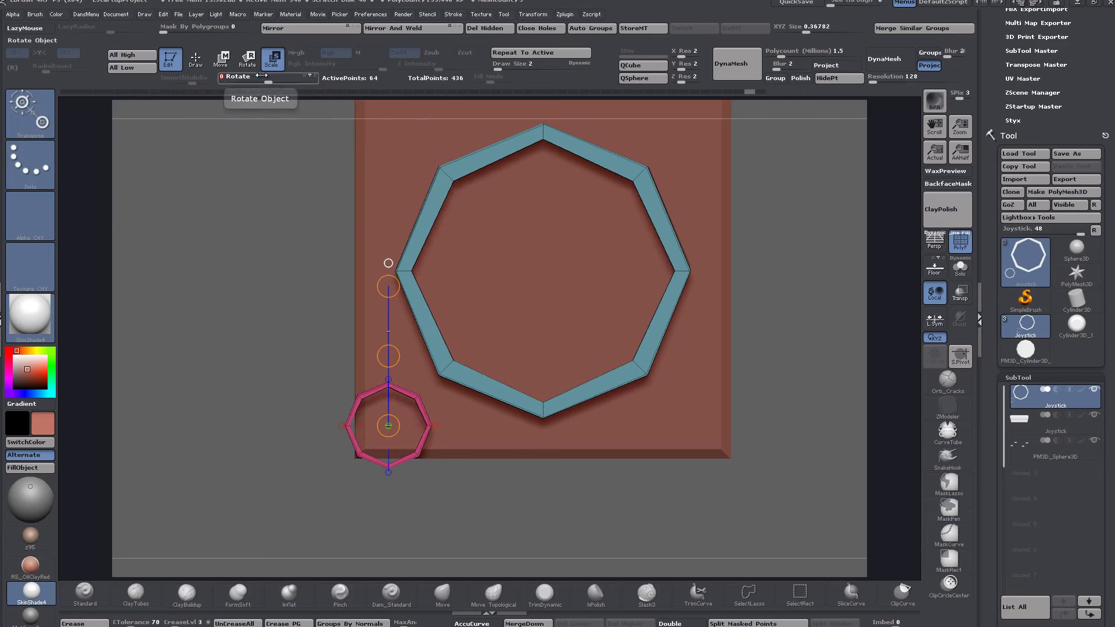
key(Return)
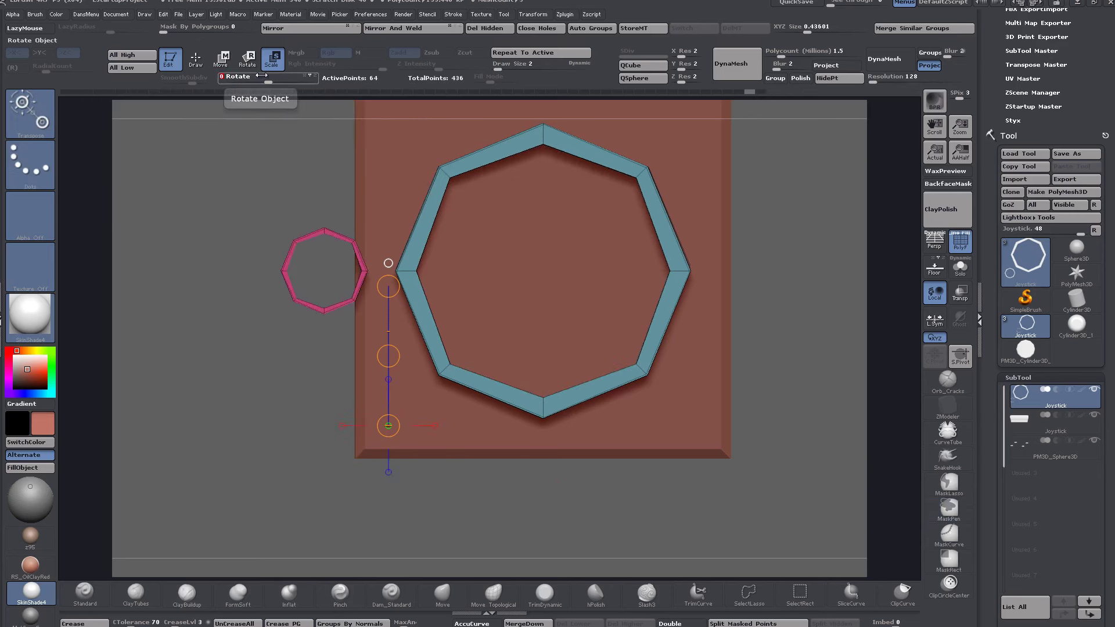
Step: Mask the large ring and move the small ring horizontally closer to it, leaving a narrow gap
click(221, 59)
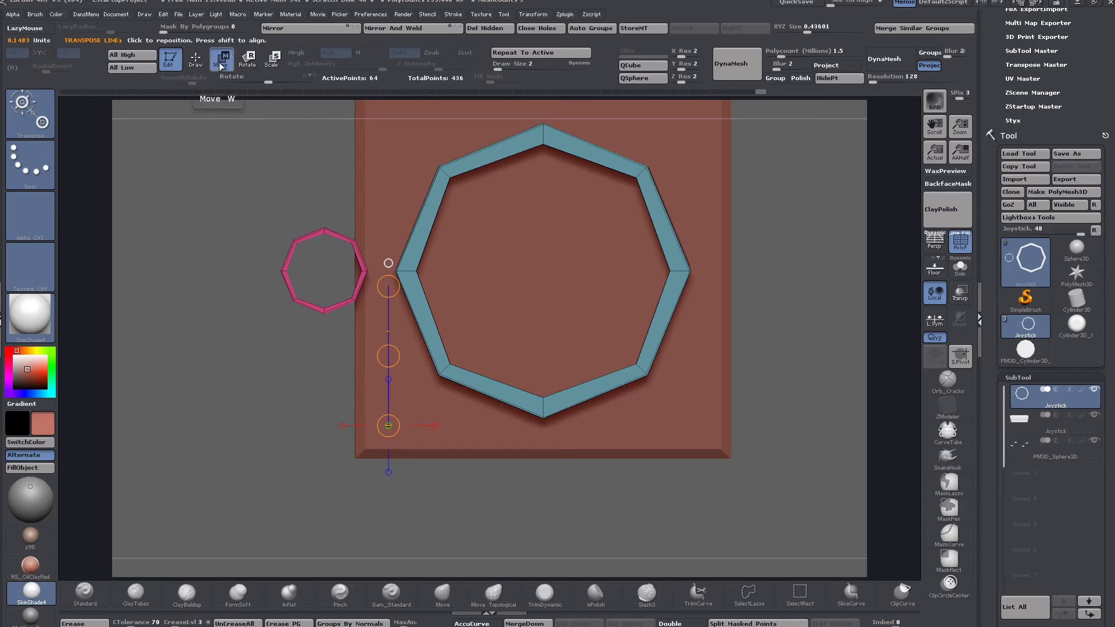
ctrl+click(326, 233)
shift+drag(361, 271, 568, 262)
drag(460, 271, 488, 262)
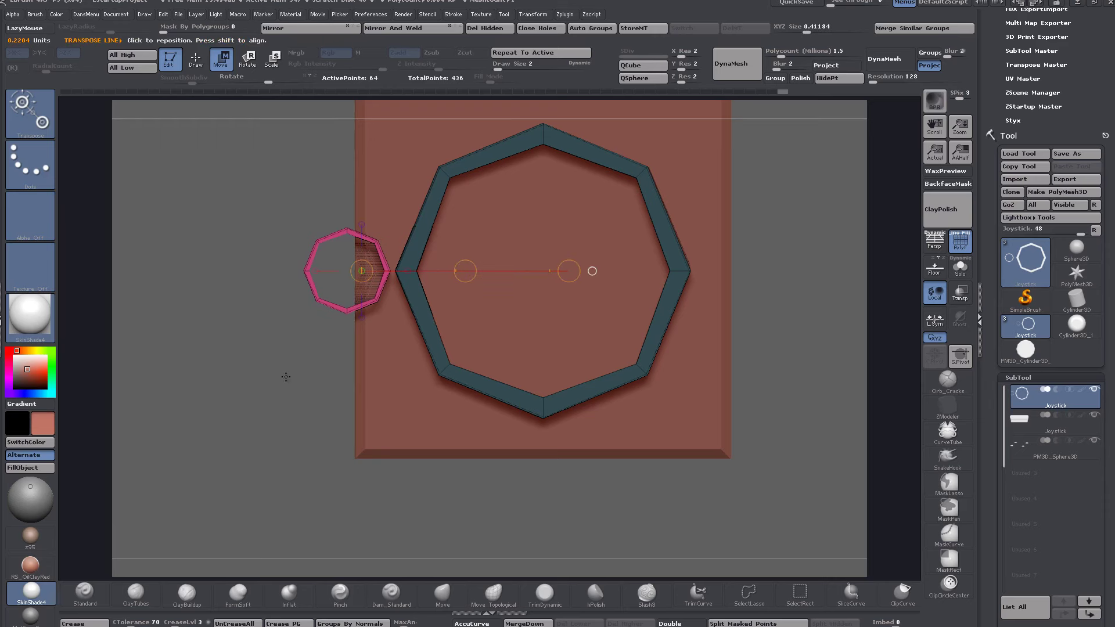
Step: Isolate the rings and, with the large one masked, lower the small ring until both undersides are level in side view
click(960, 267)
mouse_move(338, 408)
mouse_down()
mouse_move(426, 344)
mouse_move(446, 387)
mouse_move(392, 282)
mouse_up()
key(ctrl)
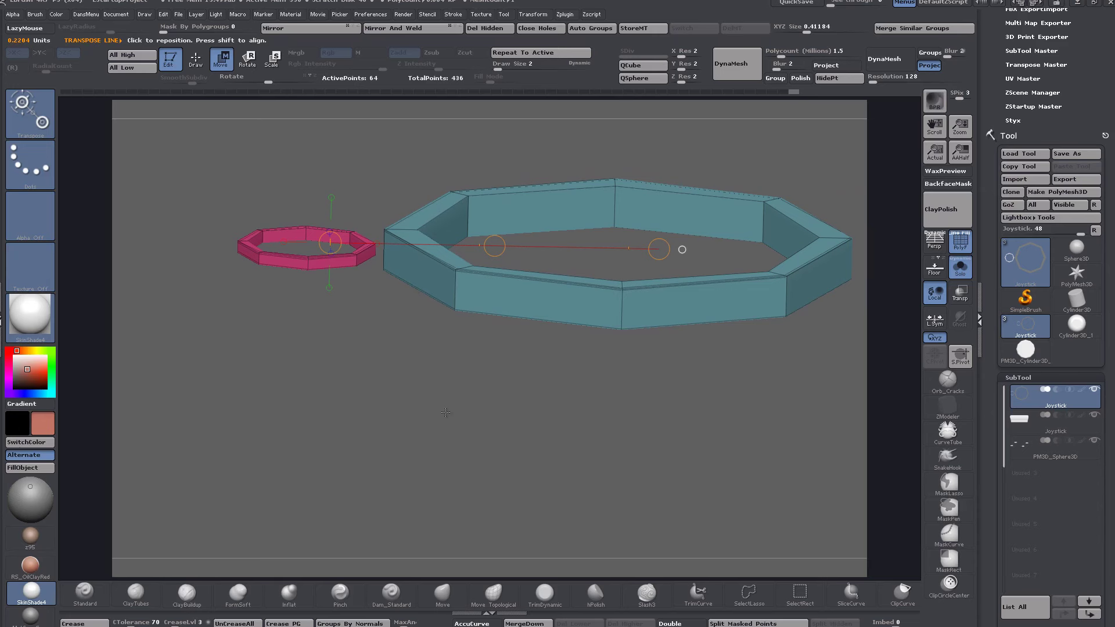
drag(444, 411, 377, 426)
ctrl+drag(228, 287, 427, 391)
ctrl+click(396, 414)
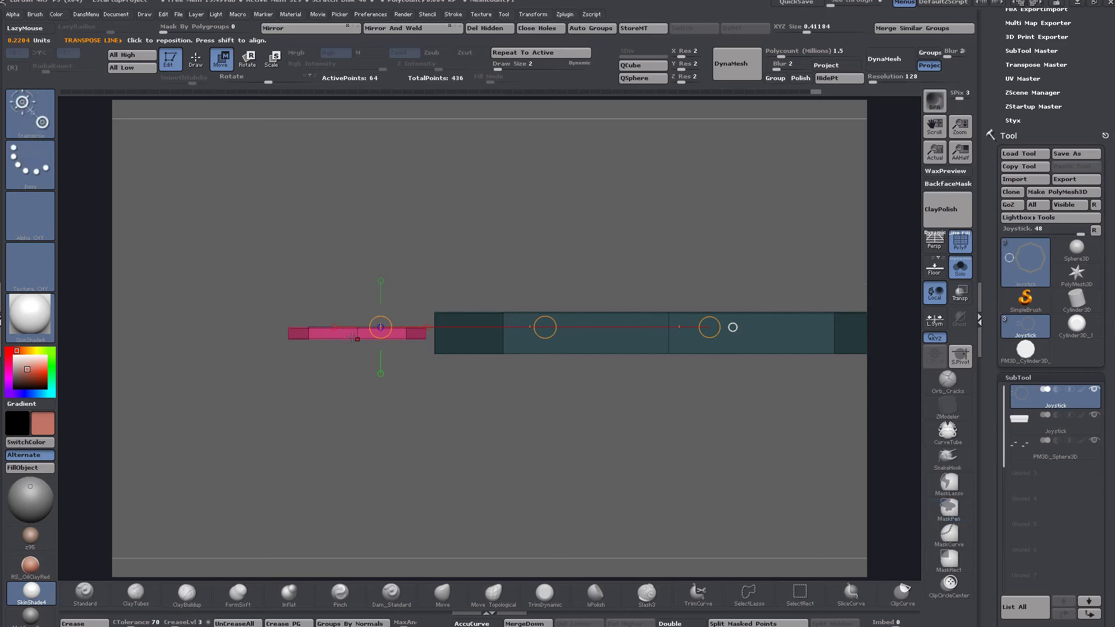
drag(356, 338, 358, 130)
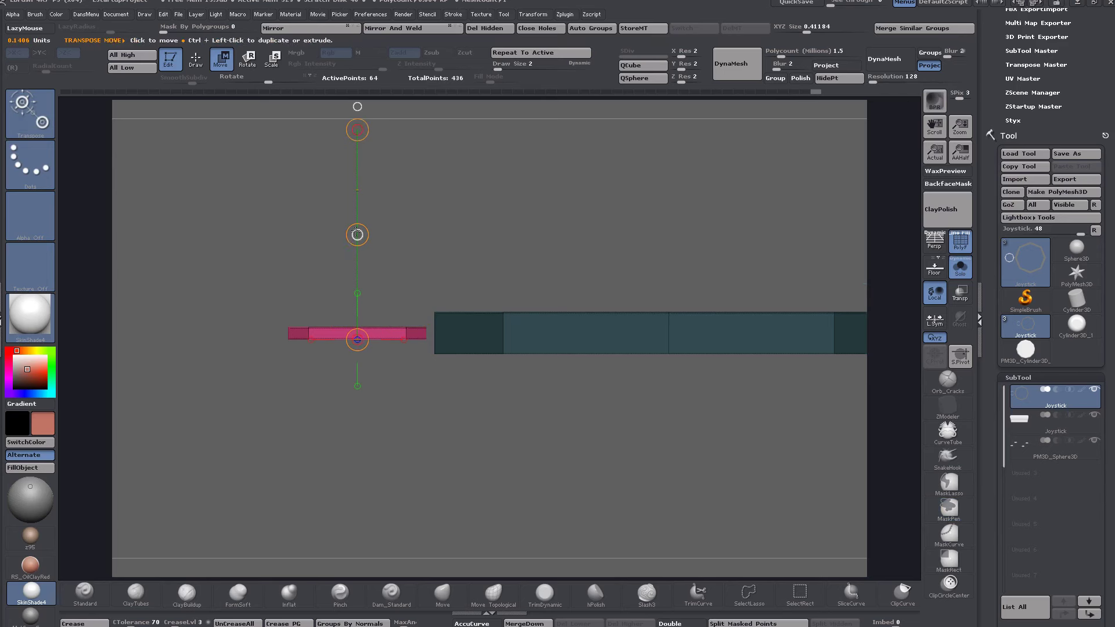
drag(358, 234, 355, 250)
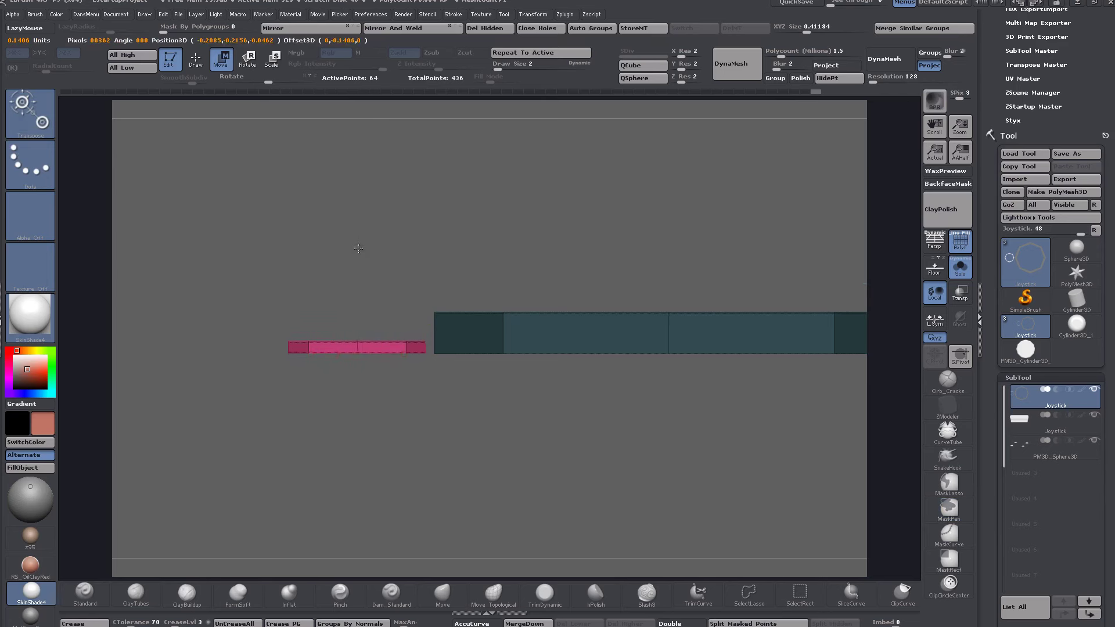
Step: Stretch the small ring upward from its underside to make it taller while keeping its base level with the large ring
alt+drag(416, 207, 421, 343)
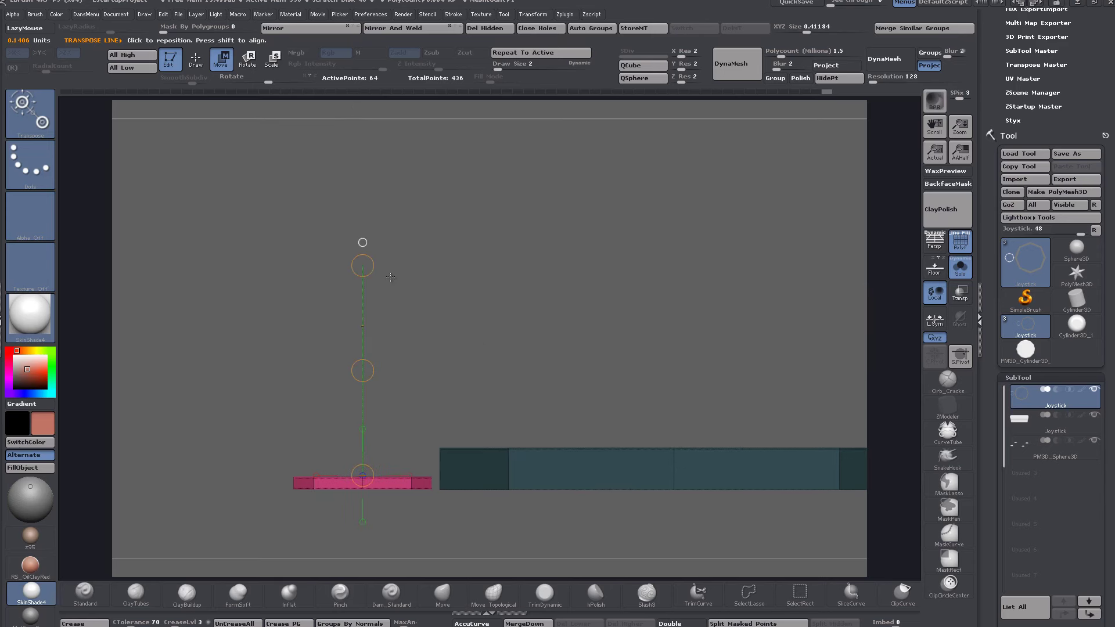
drag(363, 265, 367, 250)
mouse_move(412, 489)
mouse_down()
mouse_move(411, 236)
mouse_move(437, 31)
mouse_up()
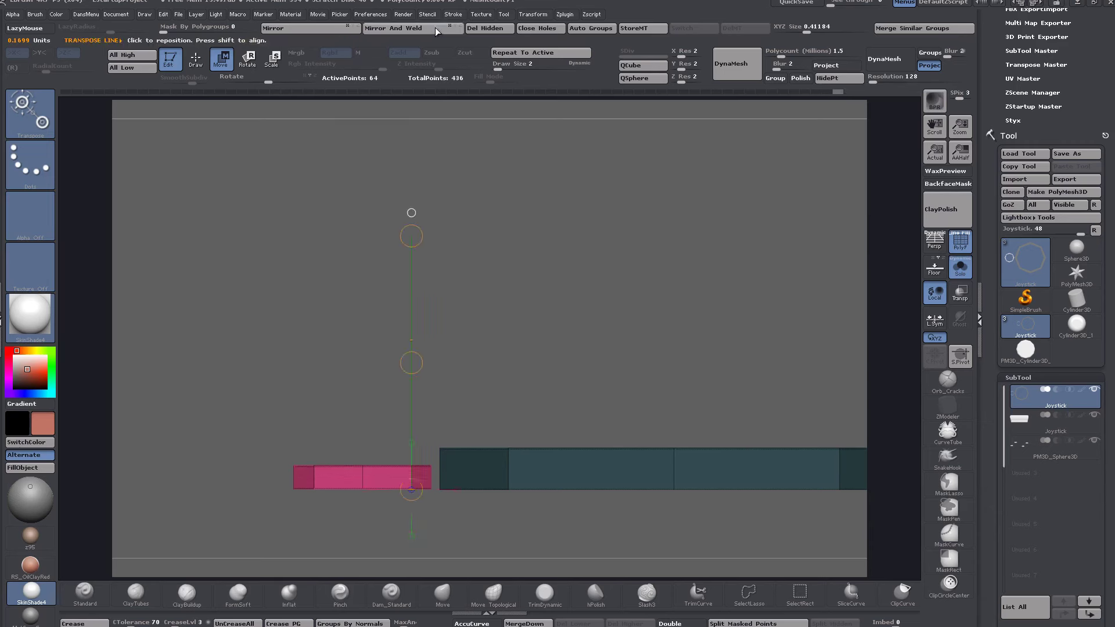
drag(411, 236, 411, 181)
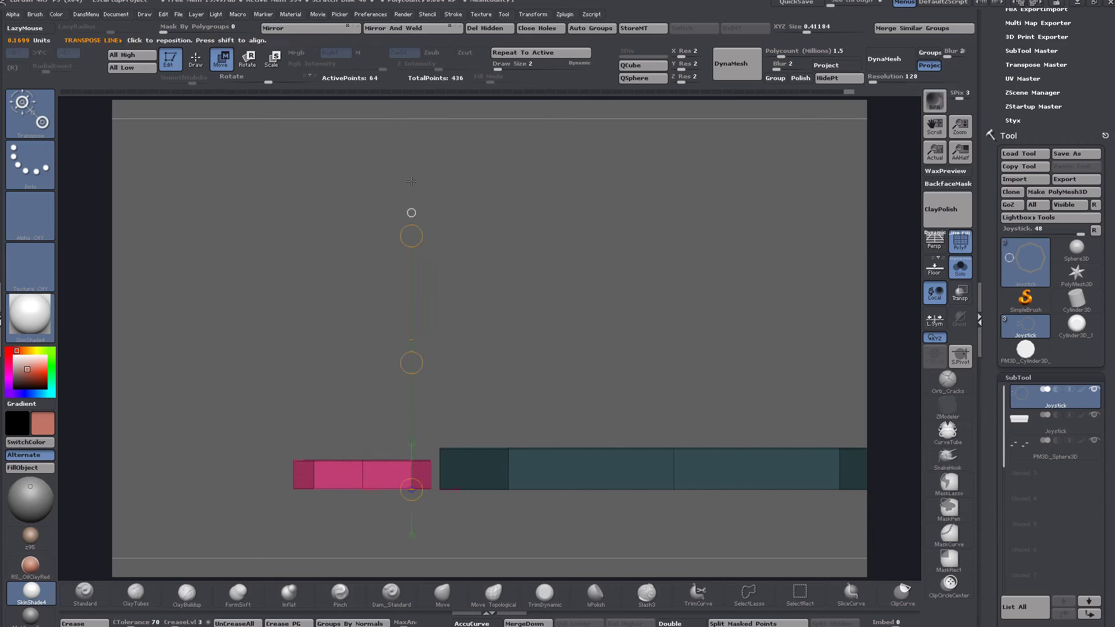
Step: Clear the mask and flatten the tops of both rings to one common height with a straight horizontal ClipCurve cut
ctrl+right_drag(540, 349, 535, 294)
alt+right_drag(627, 375, 543, 356)
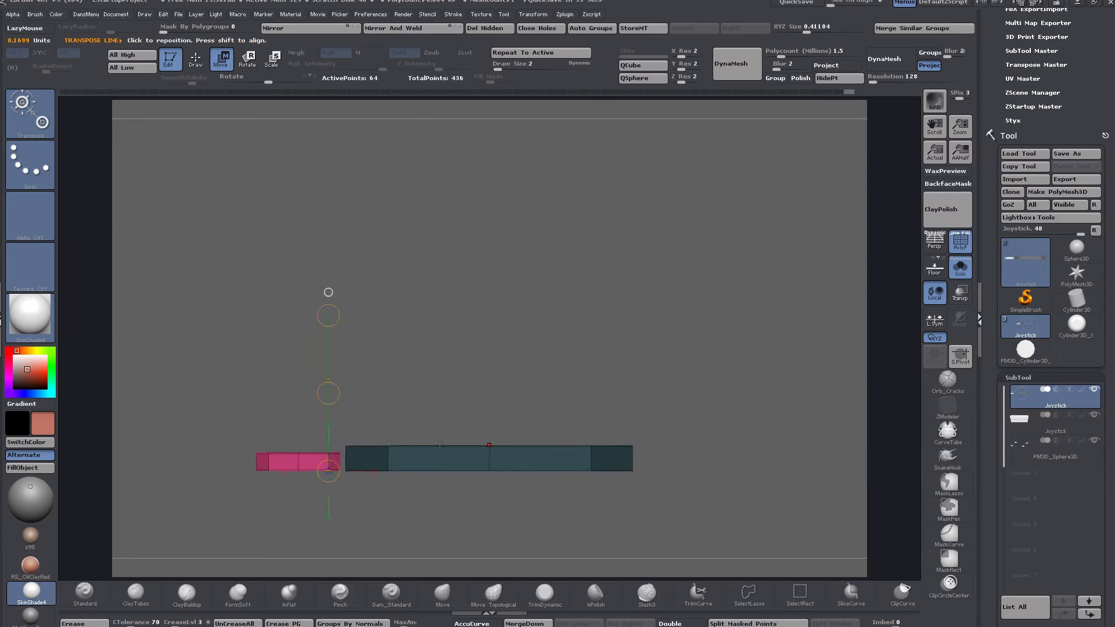
alt+right_drag(489, 354, 545, 334)
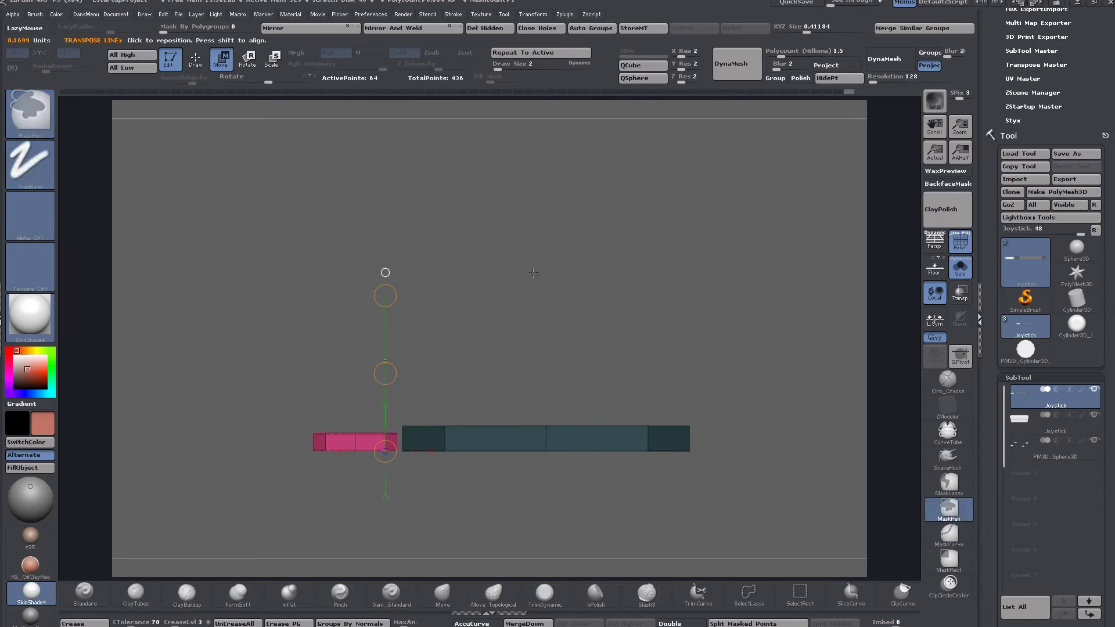
ctrl+drag(536, 273, 586, 301)
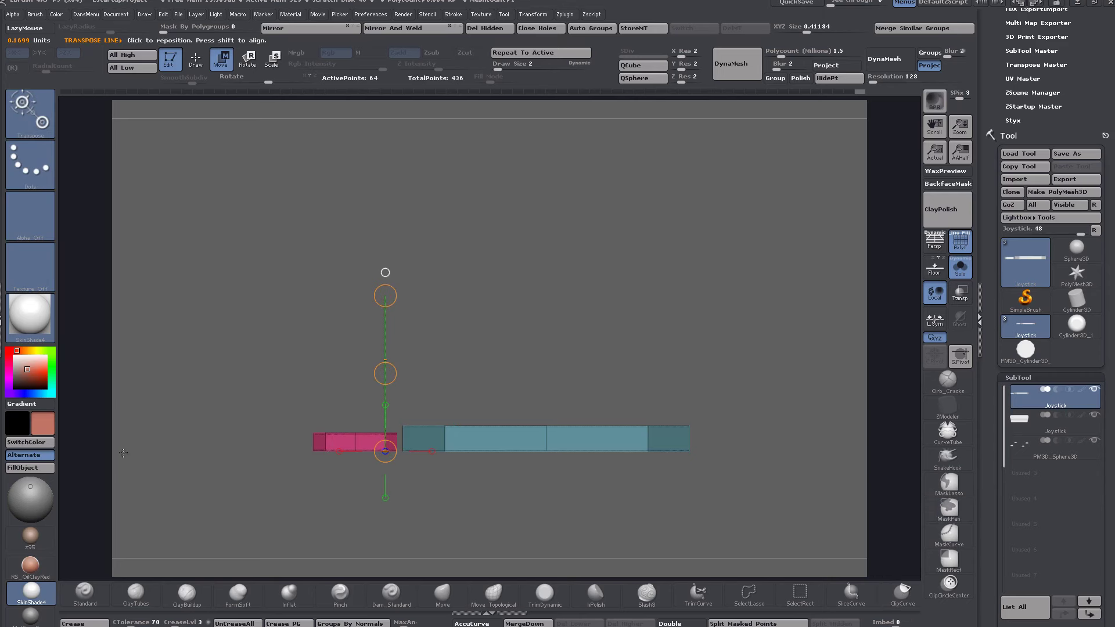
ctrl+shift+drag(167, 446, 857, 436)
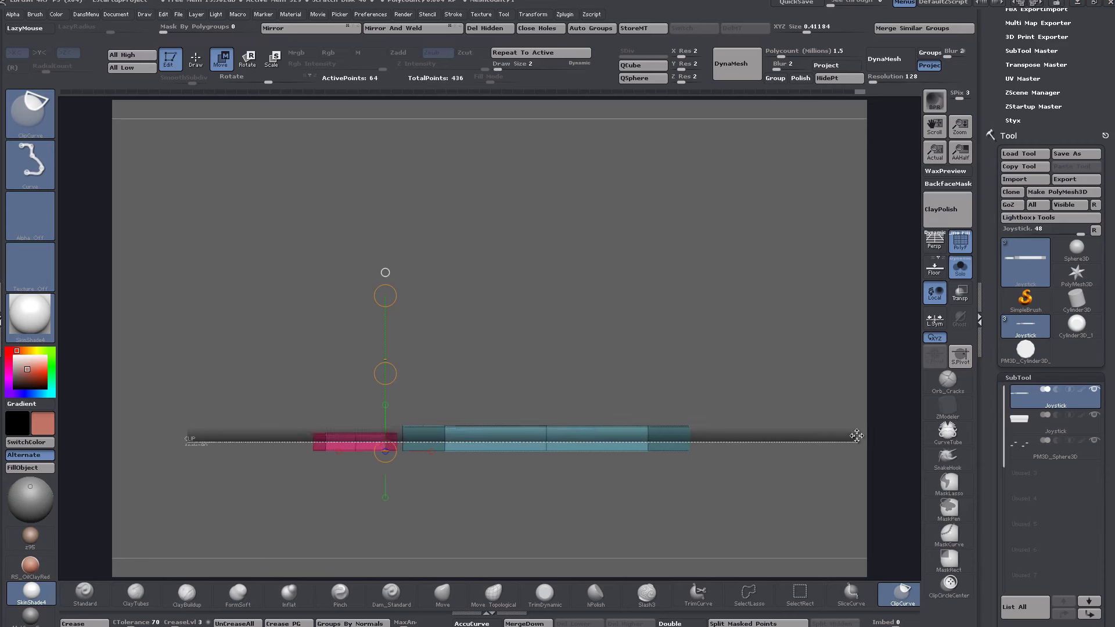
ctrl+shift+drag(857, 435, 857, 435)
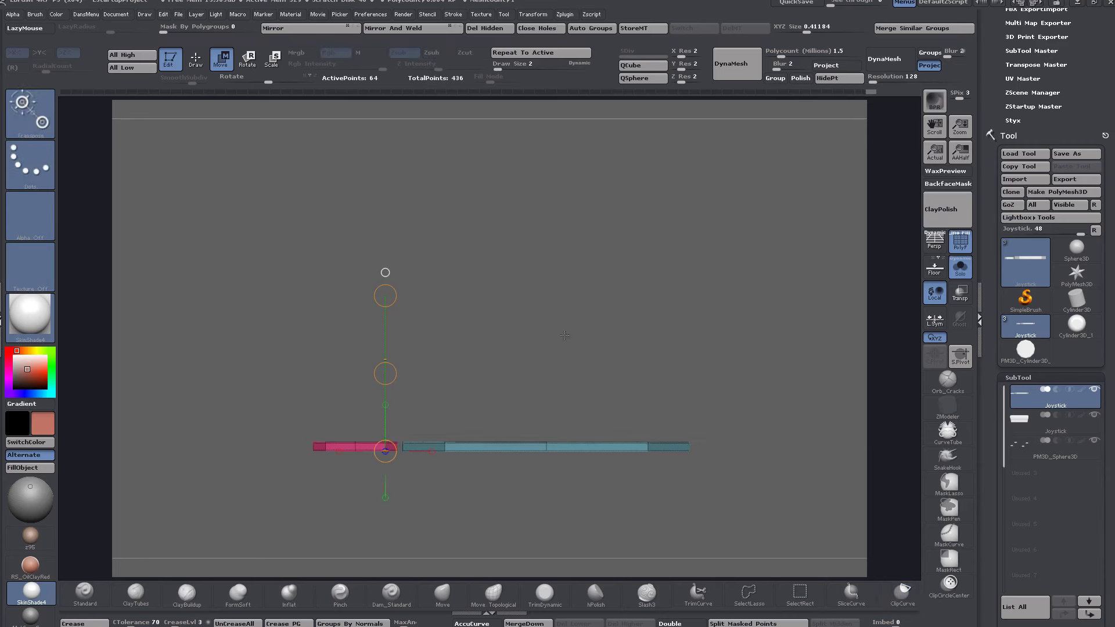
Step: Inspect the flattened rings, face them squarely from above and switch to the ZModeler brush
drag(565, 335, 553, 367)
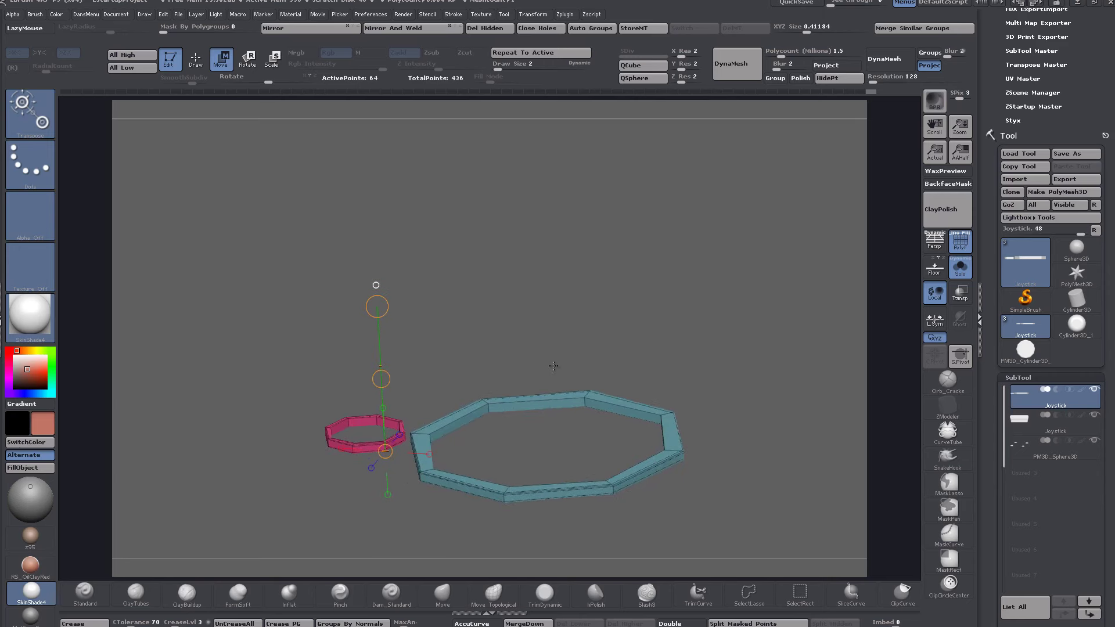
alt+drag(485, 326, 503, 366)
drag(504, 311, 504, 378)
alt+drag(566, 435, 548, 386)
drag(465, 363, 443, 464)
alt+drag(486, 381, 497, 439)
drag(494, 416, 529, 387)
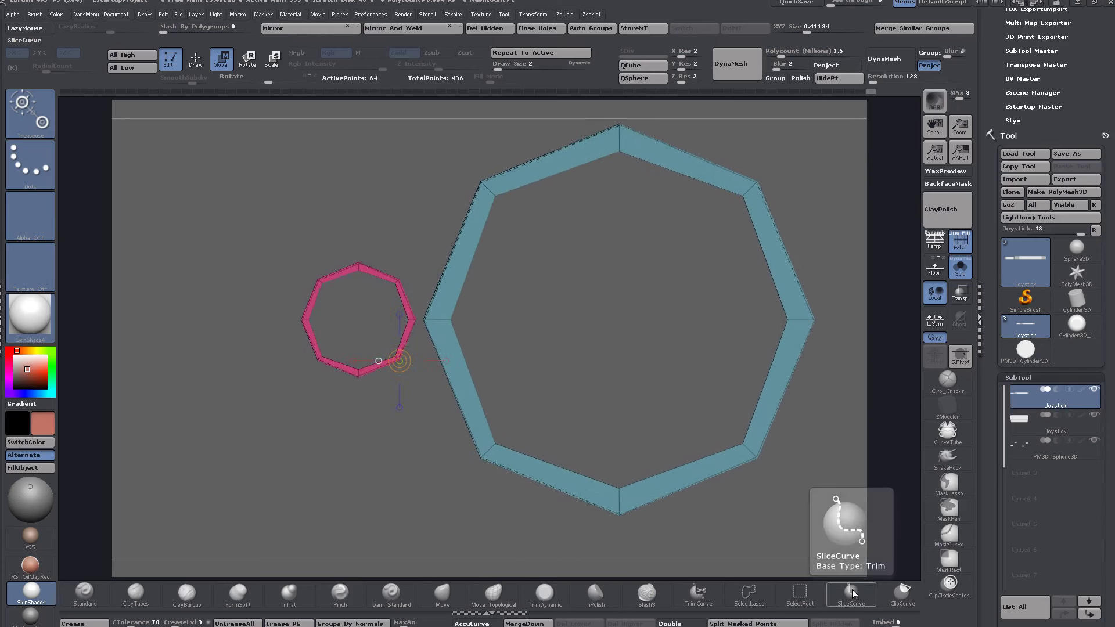
click(948, 406)
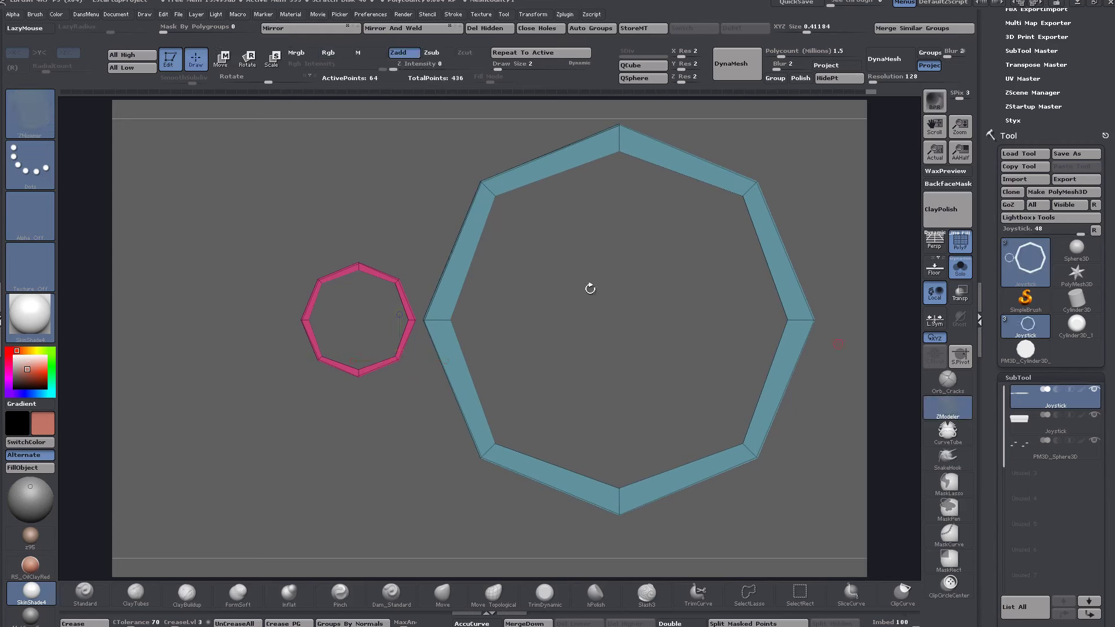
click(470, 272)
drag(465, 278, 469, 269)
click(465, 357)
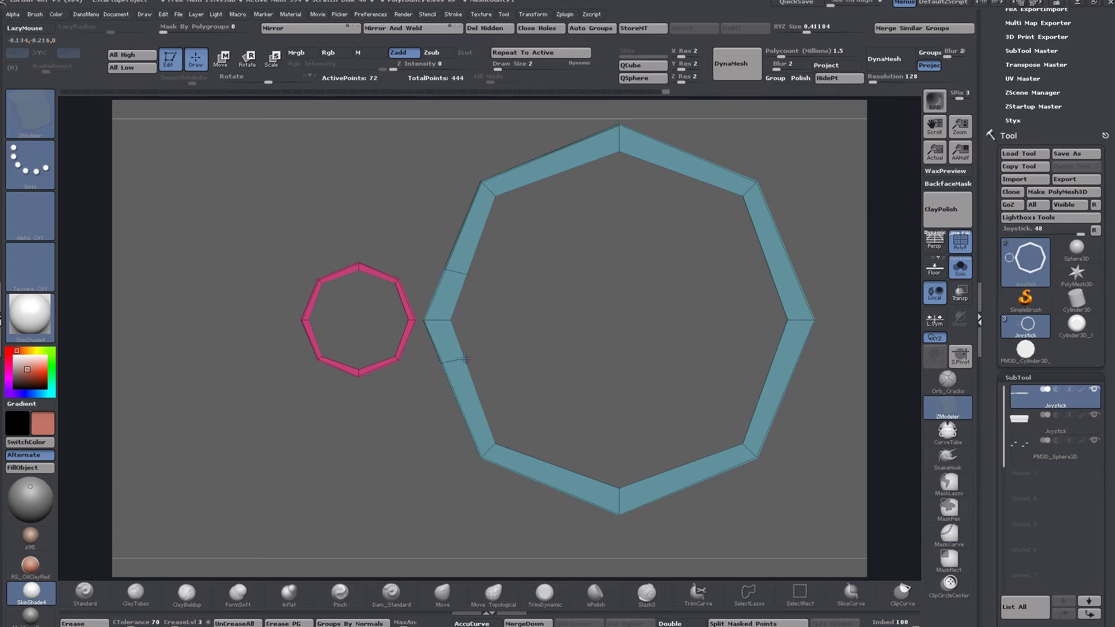
alt+click(465, 357)
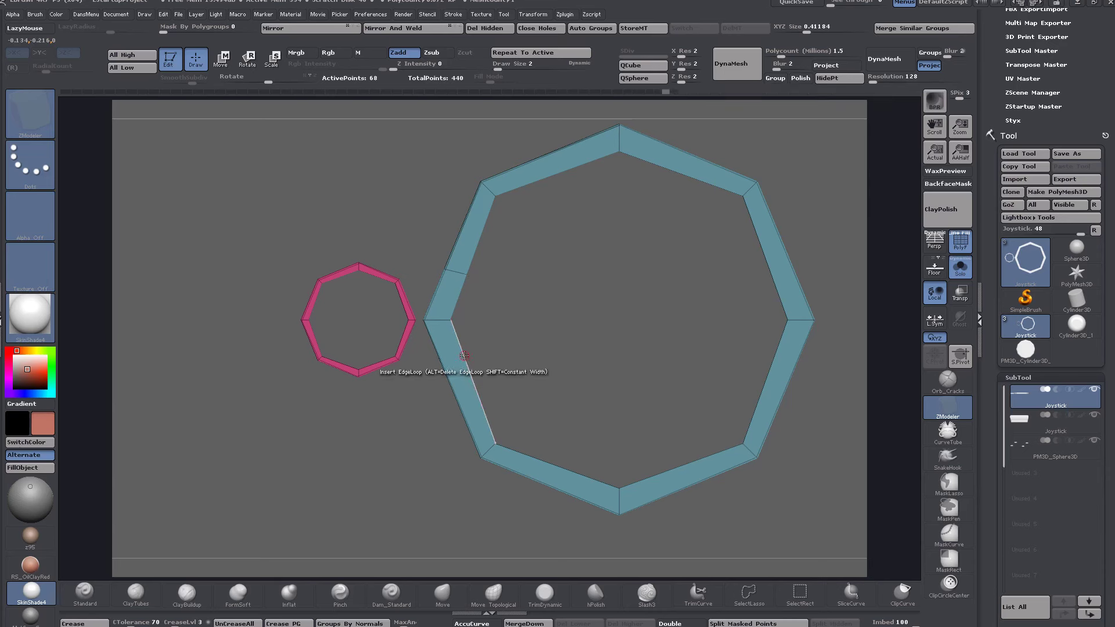
alt+click(457, 272)
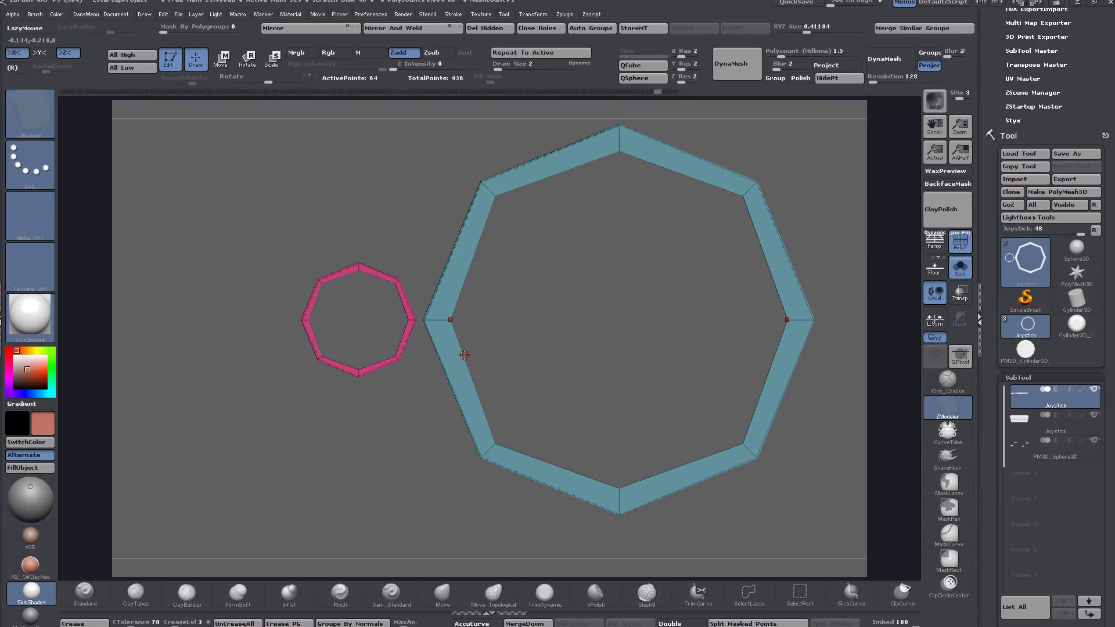
Step: Insert edge loops across the large ring's segments above and below its left and right corners, with X and Z symmetry active
click(467, 277)
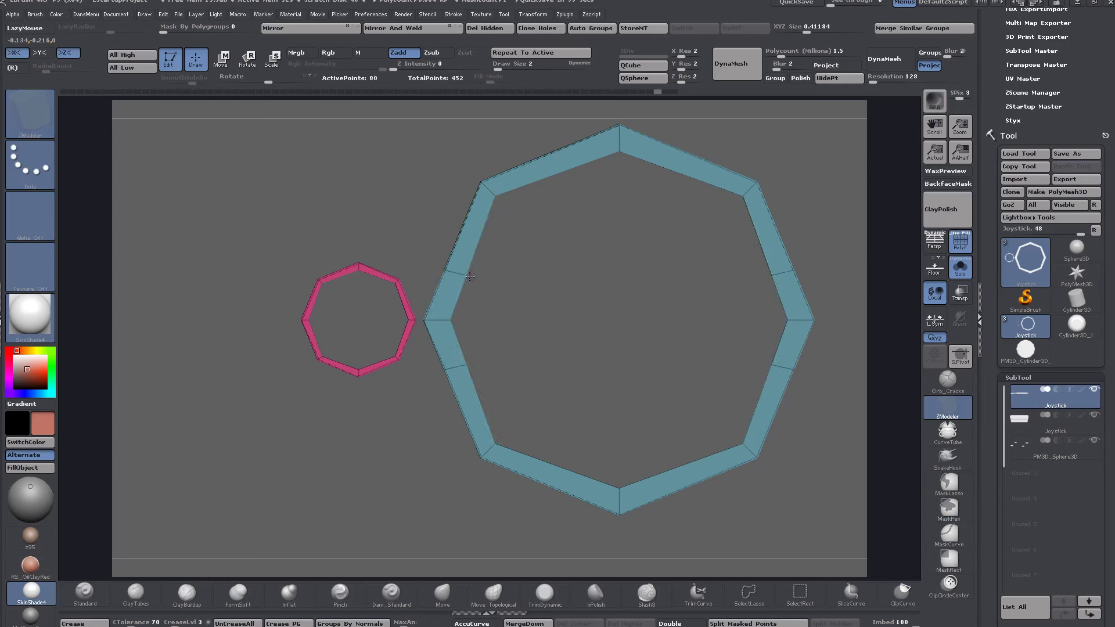
Step: Undo the edge loops on the large octagonal ring and hide its right half
key(ctrl+z)
alt+drag(754, 540, 740, 495)
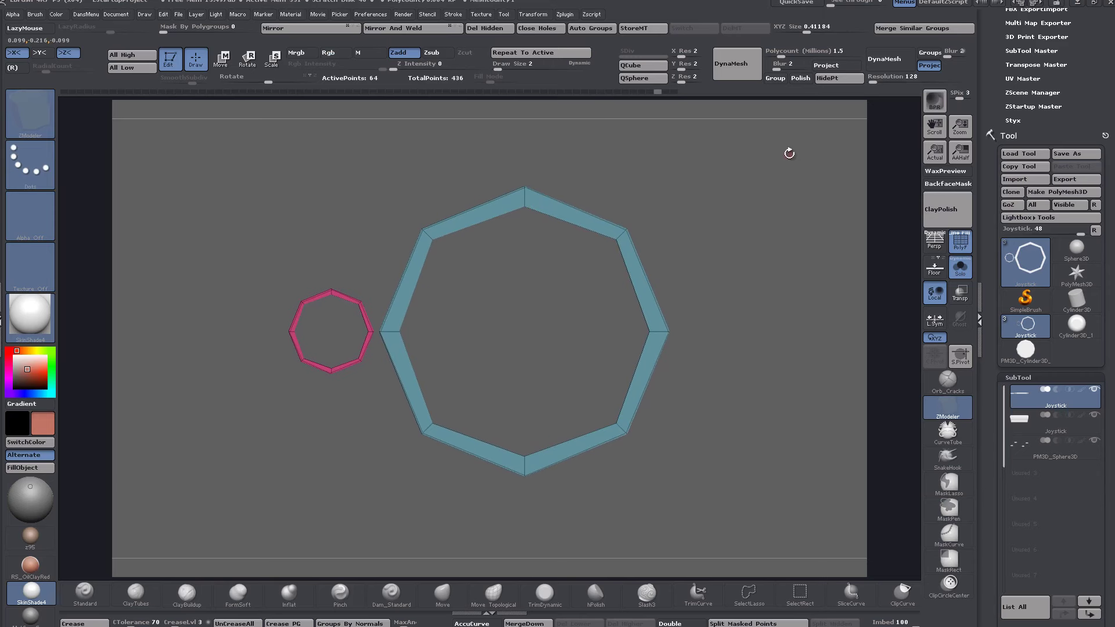
key(ctrl+shift)
mouse_move(788, 150)
ctrl+shift+mouse_down()
mouse_move(734, 199)
mouse_move(685, 209)
mouse_move(778, 232)
mouse_move(749, 226)
mouse_move(770, 211)
mouse_move(705, 379)
mouse_move(699, 361)
mouse_move(784, 192)
mouse_move(754, 276)
mouse_move(786, 199)
mouse_move(530, 519)
mouse_move(543, 518)
ctrl+shift+mouse_up()
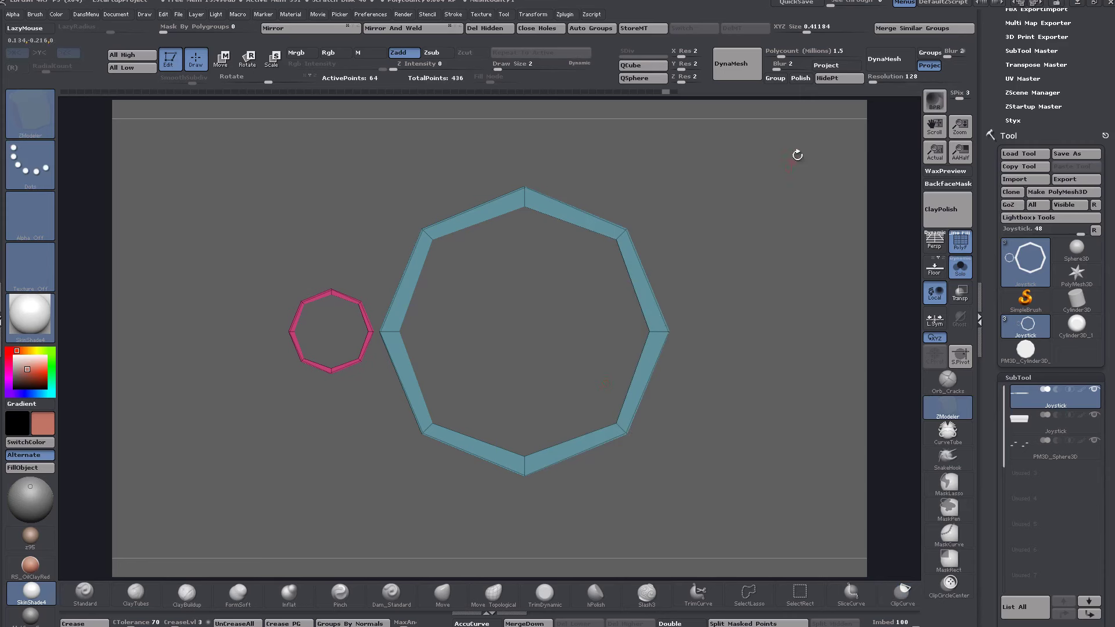
mouse_move(806, 142)
ctrl+shift+mouse_down()
mouse_move(664, 341)
mouse_move(660, 381)
mouse_move(553, 519)
ctrl+shift+mouse_up()
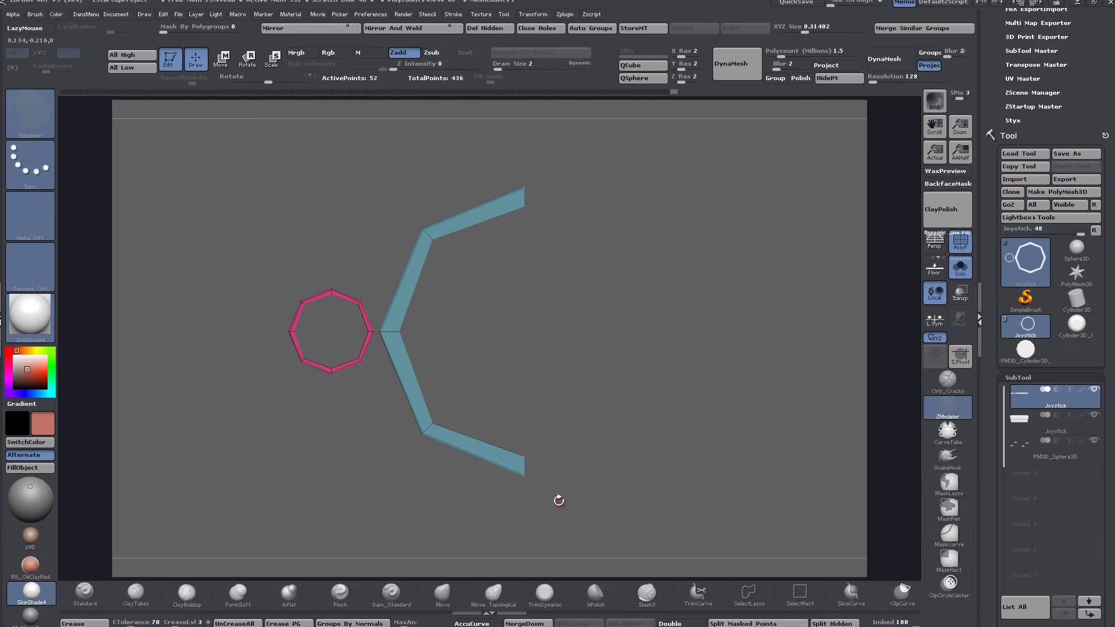
Step: Slice the large ring's left segments with two horizontal SliceCurve cuts, level with the small ring's top and bottom
click(836, 593)
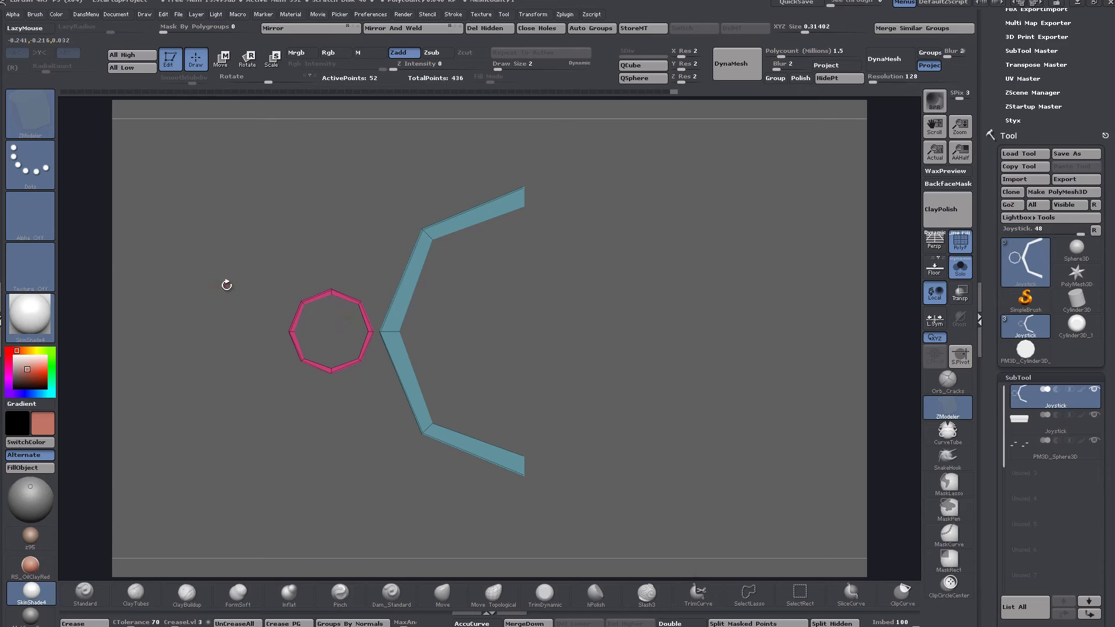
ctrl+shift+drag(226, 285, 672, 271)
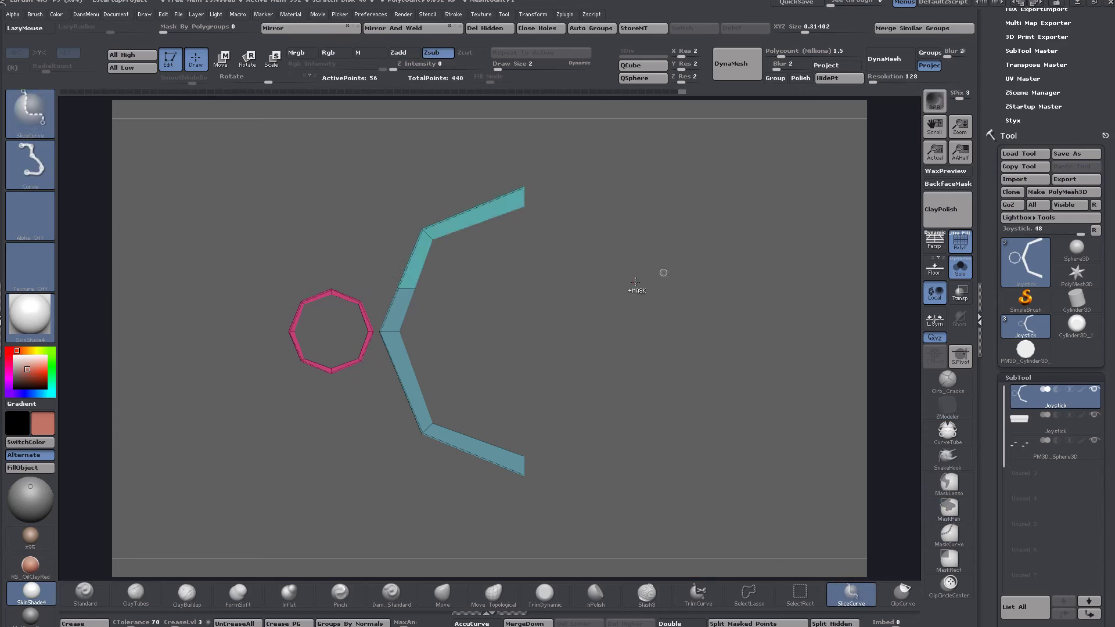
ctrl+right_drag(390, 363, 334, 485)
mouse_move(199, 462)
ctrl+shift+mouse_down()
mouse_move(684, 460)
mouse_move(697, 433)
mouse_move(687, 443)
mouse_move(299, 451)
mouse_move(680, 448)
mouse_move(704, 426)
ctrl+shift+mouse_up()
drag(708, 422, 711, 420)
alt+drag(544, 444, 545, 304)
drag(563, 378, 562, 352)
key(ctrl+shift)
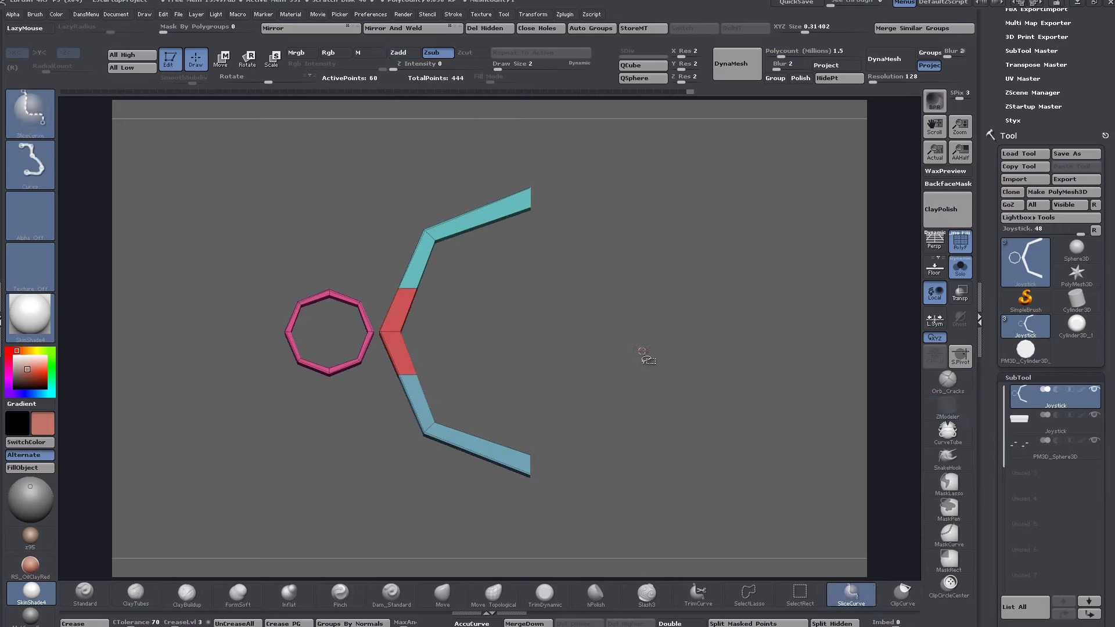
Step: Bring back the hidden half of the large ring and frame the sliced corner beside the small ring from above
ctrl+shift+click(676, 335)
mouse_move(729, 400)
mouse_down()
mouse_move(727, 434)
mouse_move(749, 397)
mouse_move(274, 356)
mouse_move(373, 260)
mouse_up()
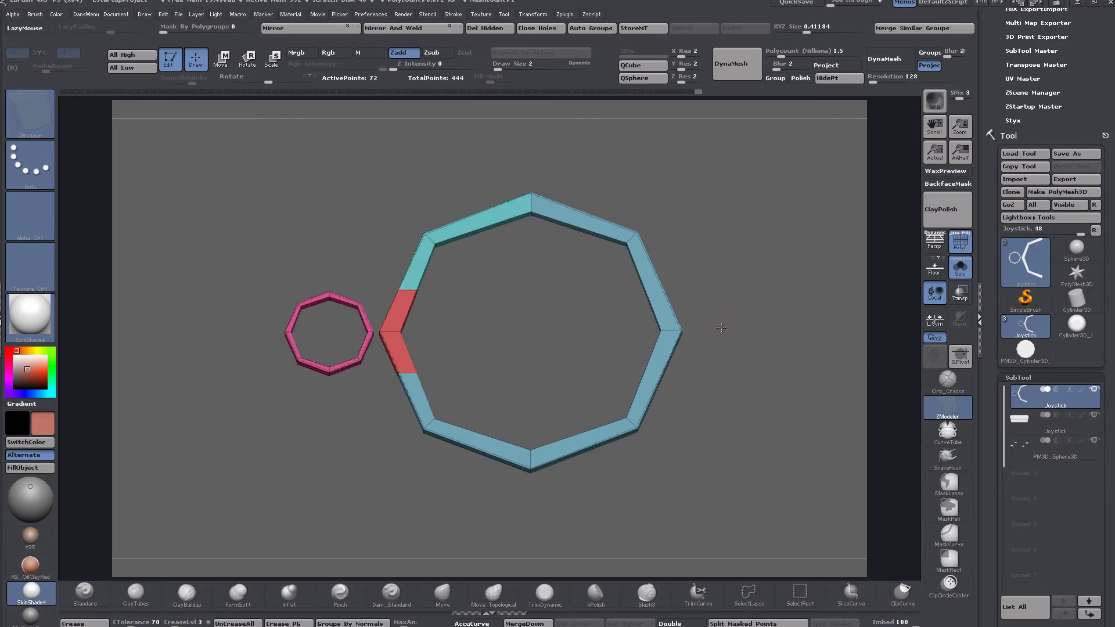
drag(720, 323, 758, 292)
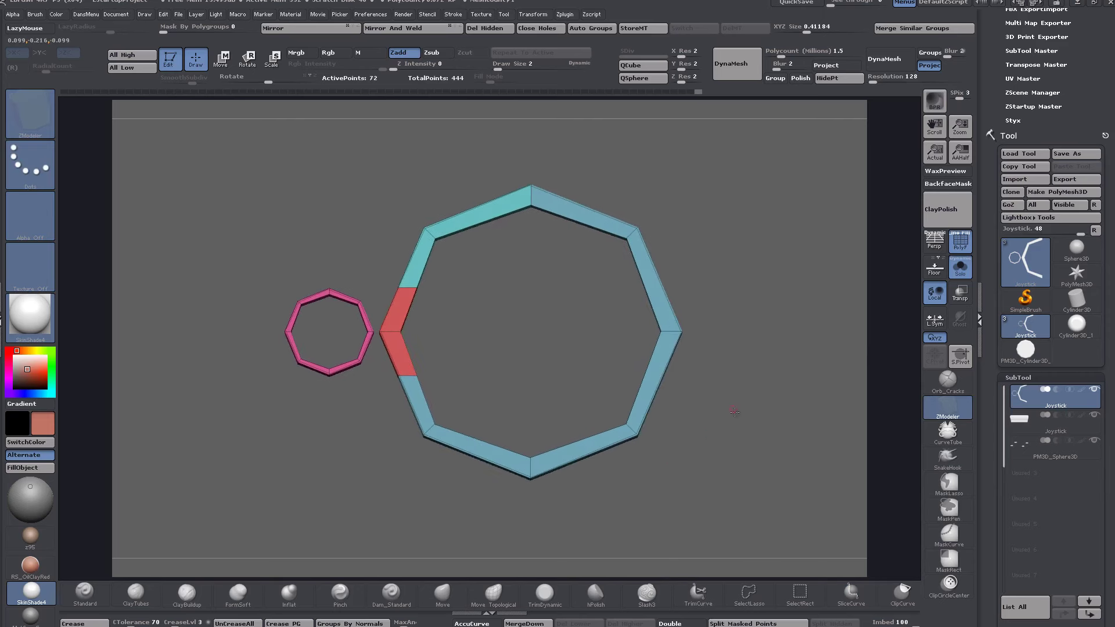
mouse_move(734, 412)
mouse_down()
mouse_move(759, 415)
mouse_move(734, 416)
mouse_up()
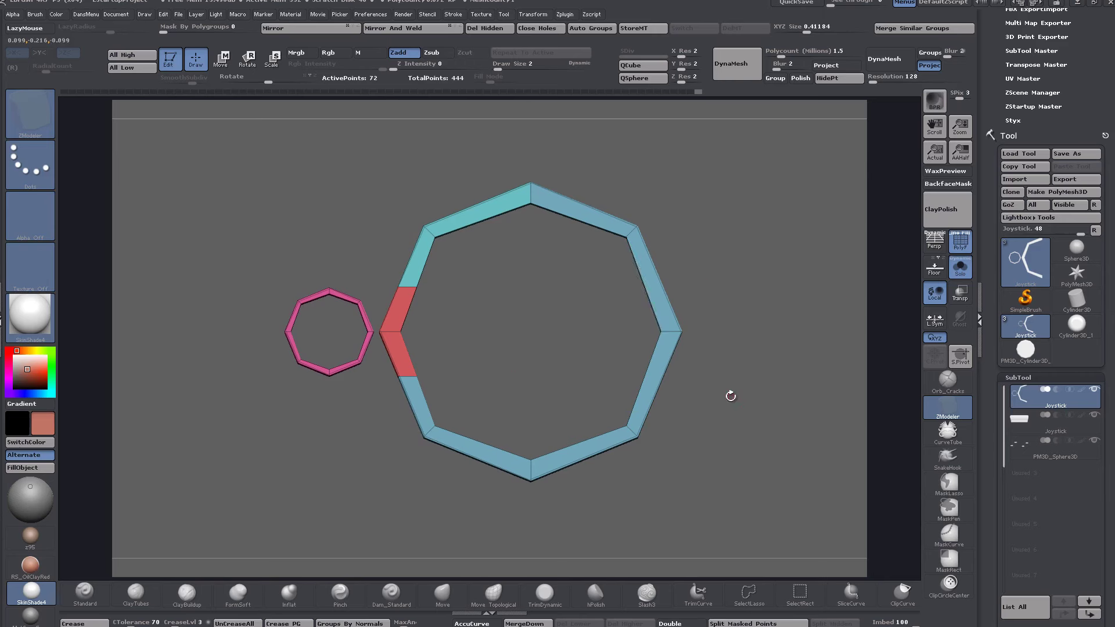
drag(731, 396, 727, 415)
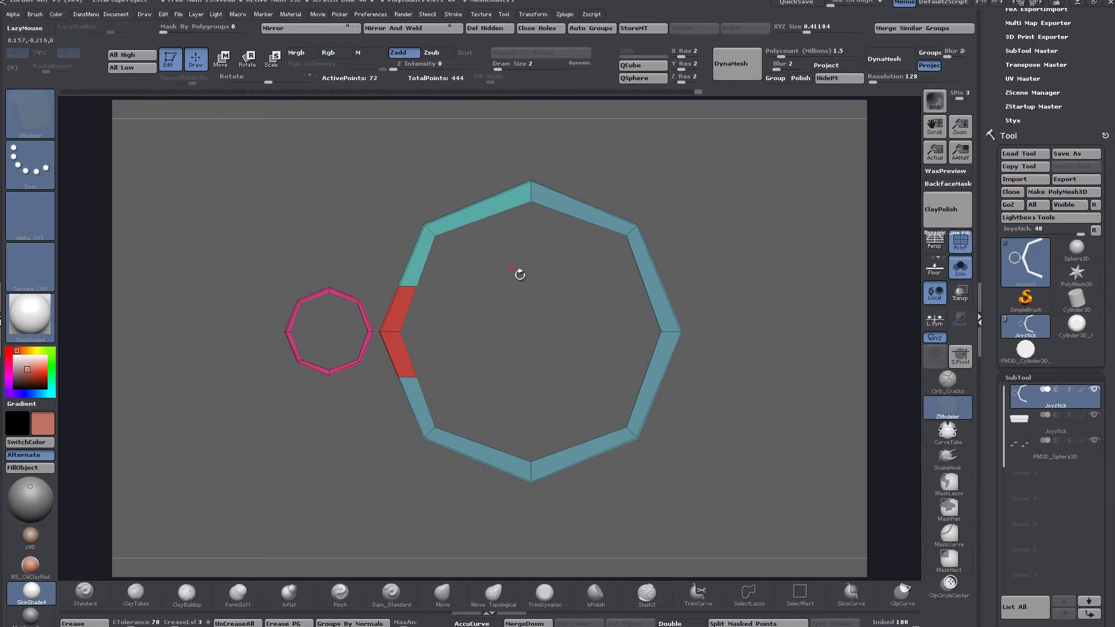
alt+drag(438, 308, 518, 364)
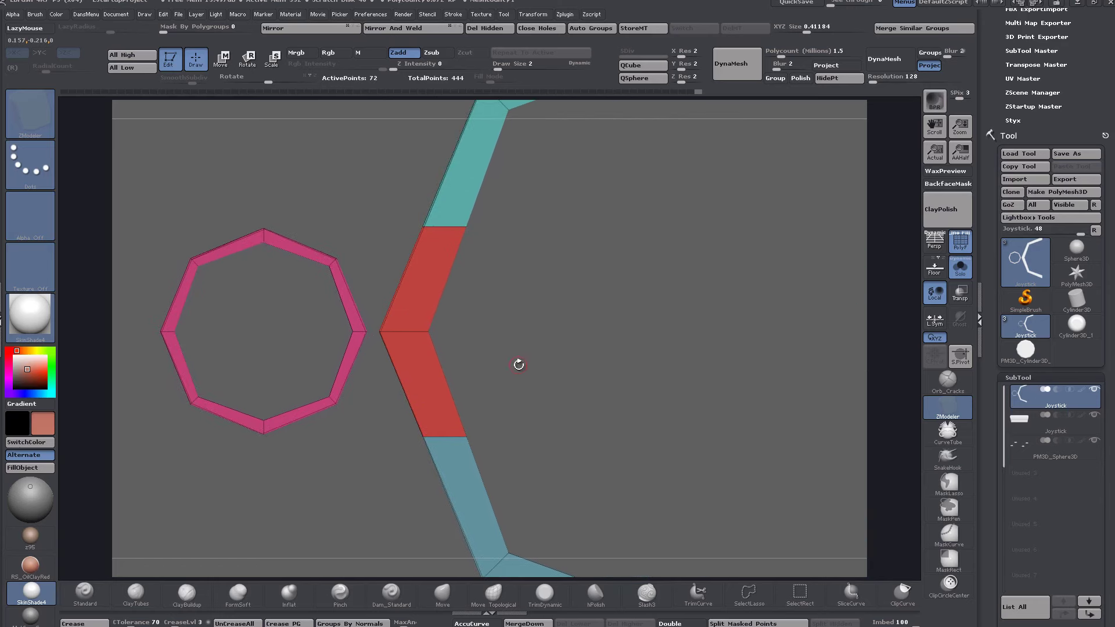
drag(517, 301, 583, 303)
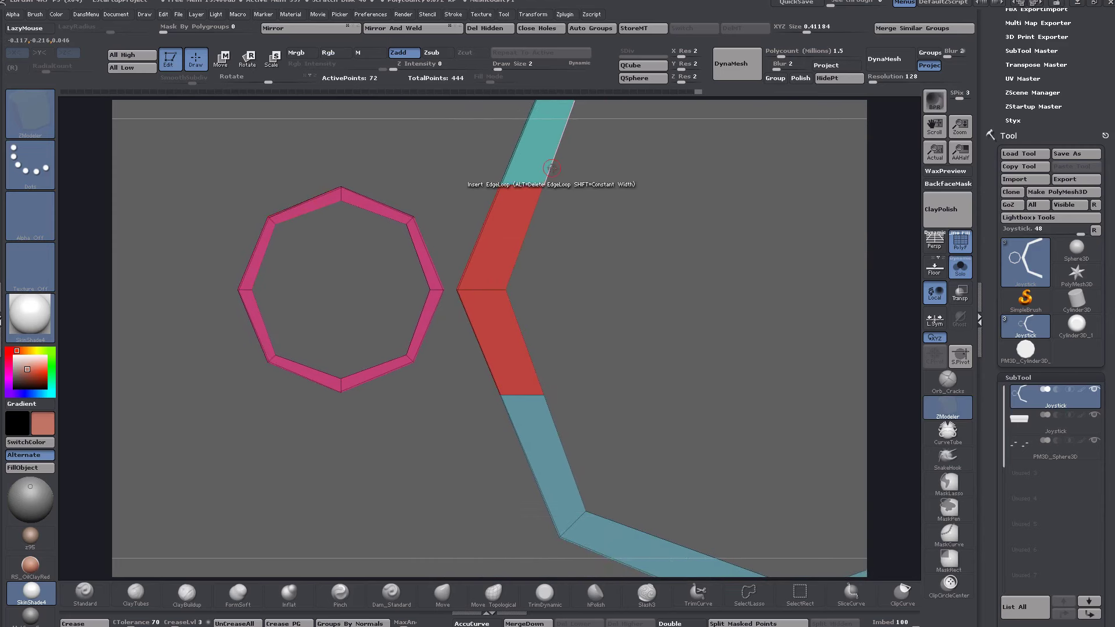
alt+drag(392, 177, 436, 295)
Step: Isolate the small ring's two right diagonal corners with a mask and move them outward, level with its top and bottom corners
key(w)
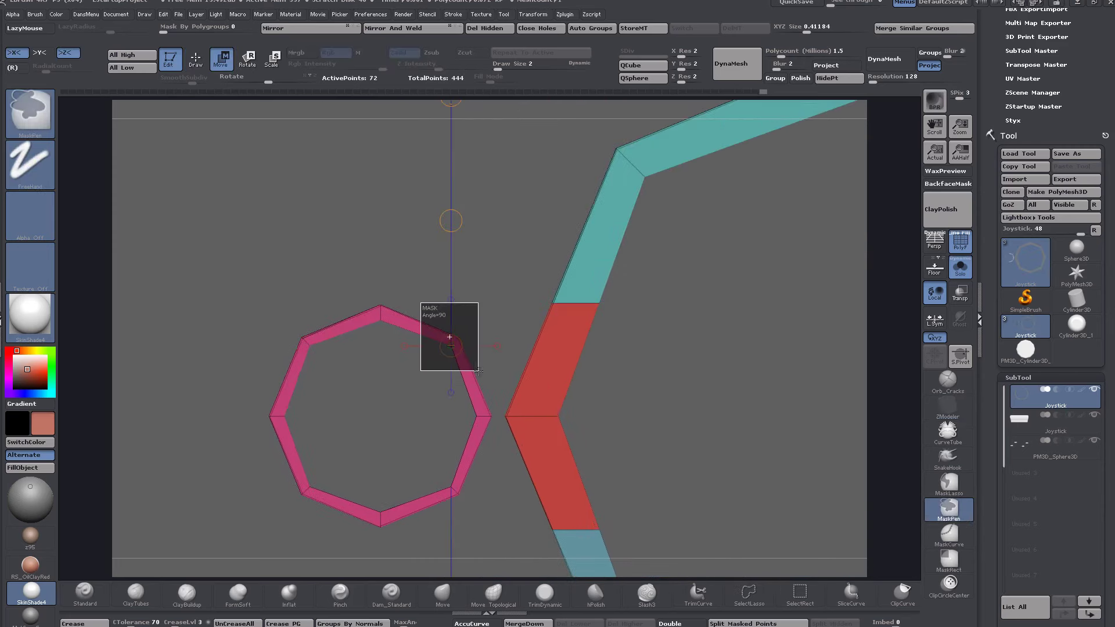
ctrl+drag(449, 335, 463, 355)
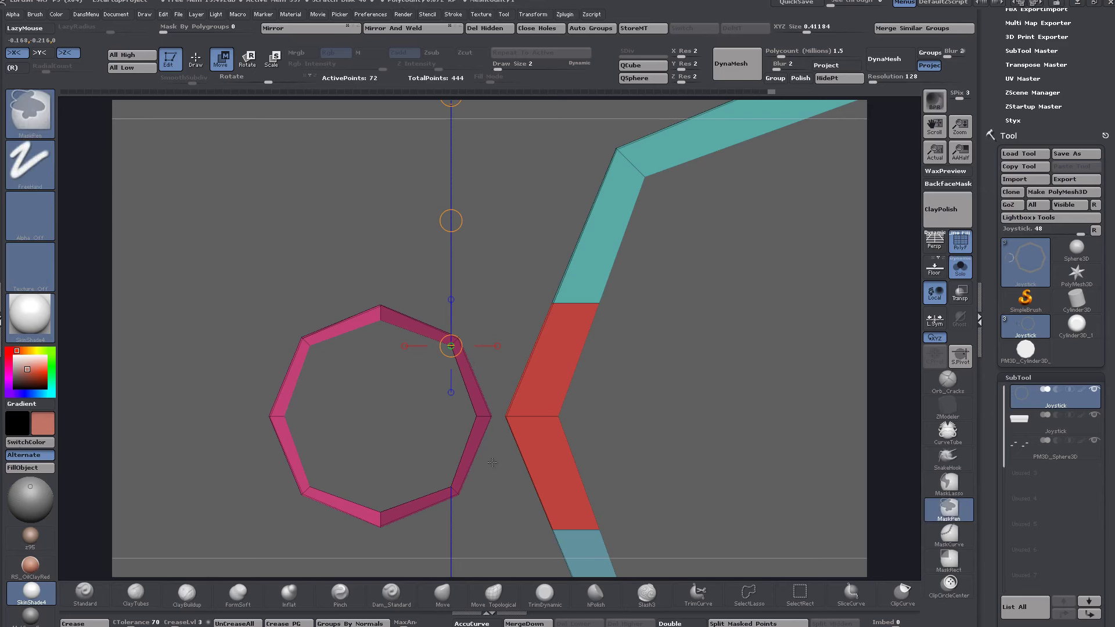
ctrl+right_drag(494, 309, 458, 295)
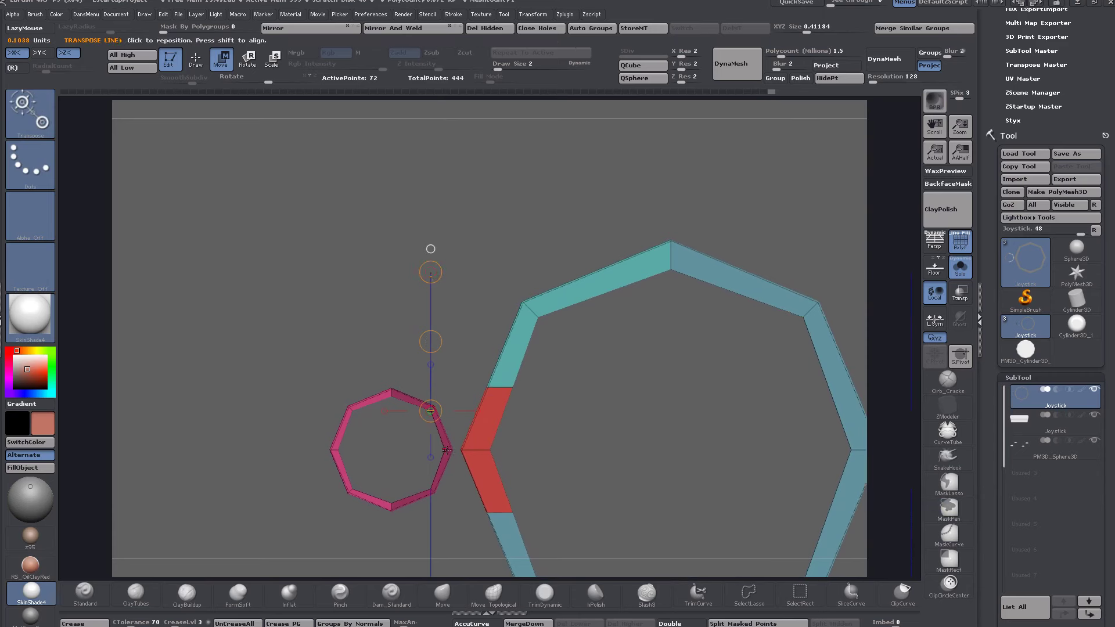
drag(446, 450, 443, 229)
key(ctrl+z)
key(ctrl+z)
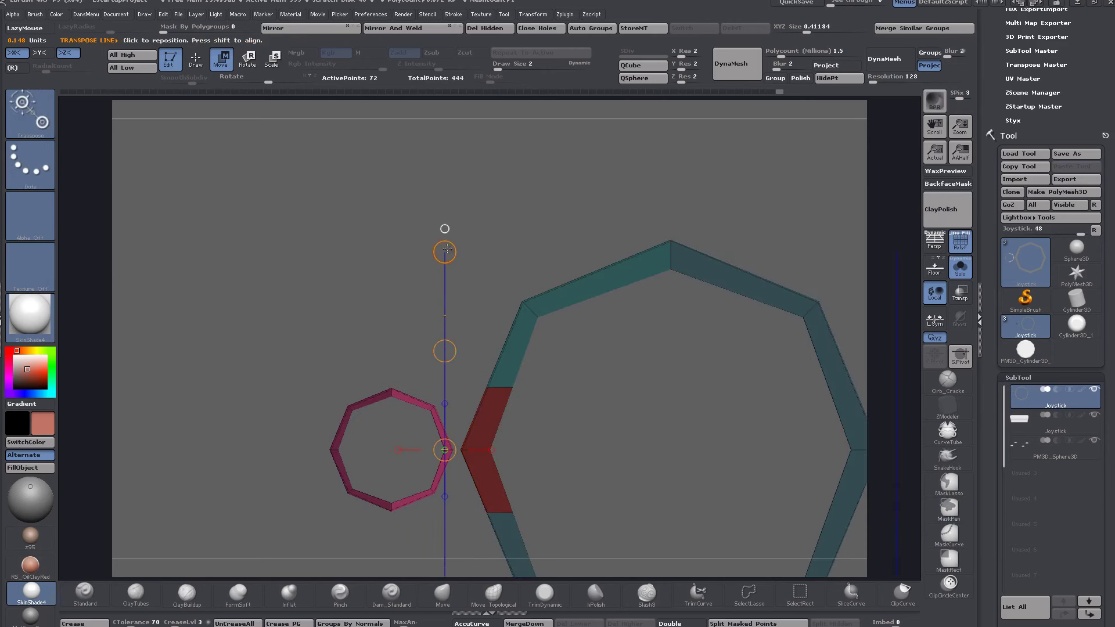
click(445, 229)
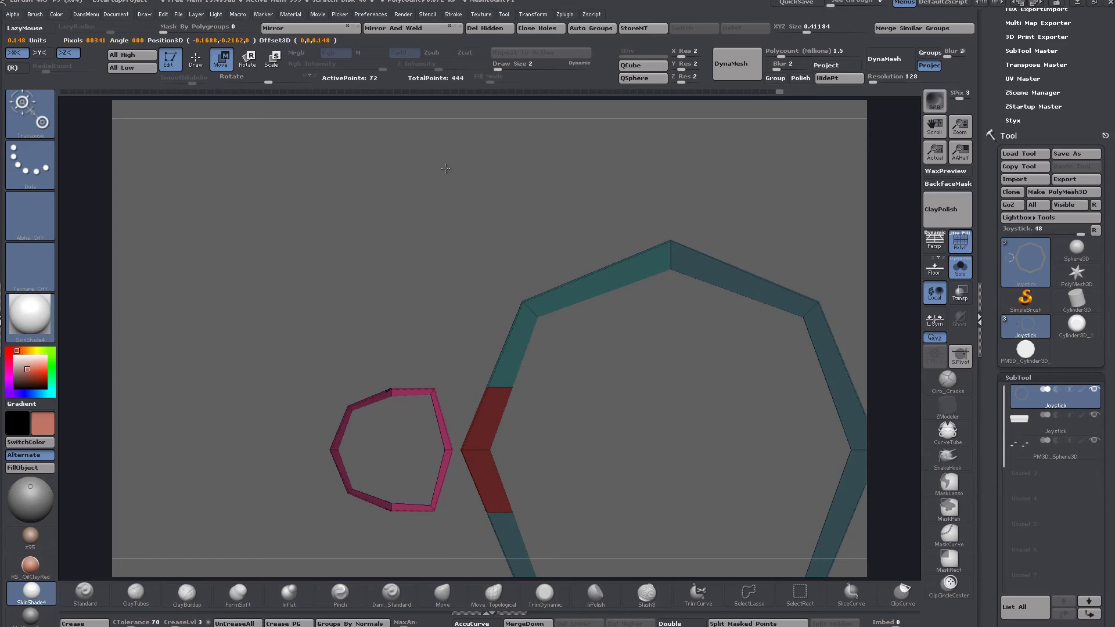
Step: Move the same two corners toward the large ring so the small ring's facing side becomes straight
ctrl+click(279, 353)
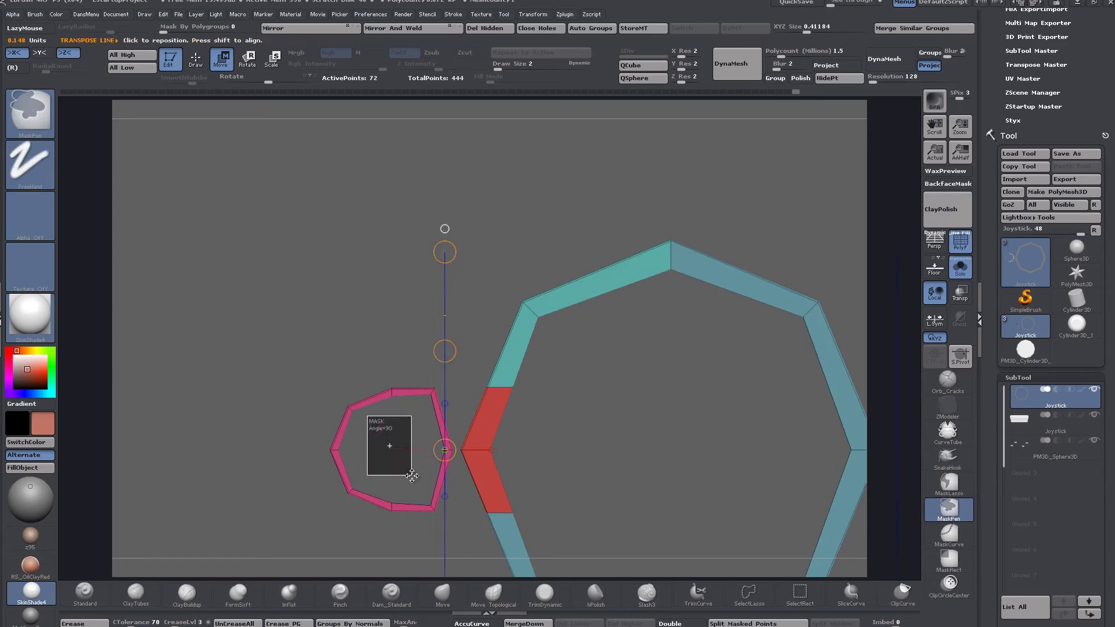
ctrl+drag(434, 430, 457, 469)
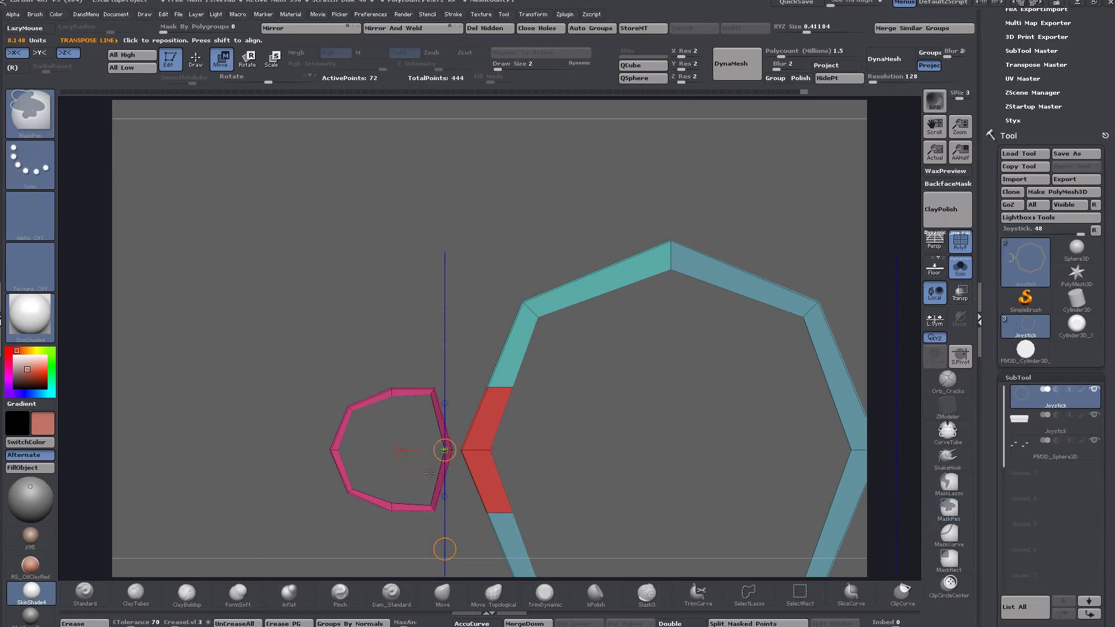
ctrl+click(458, 468)
drag(430, 394, 242, 394)
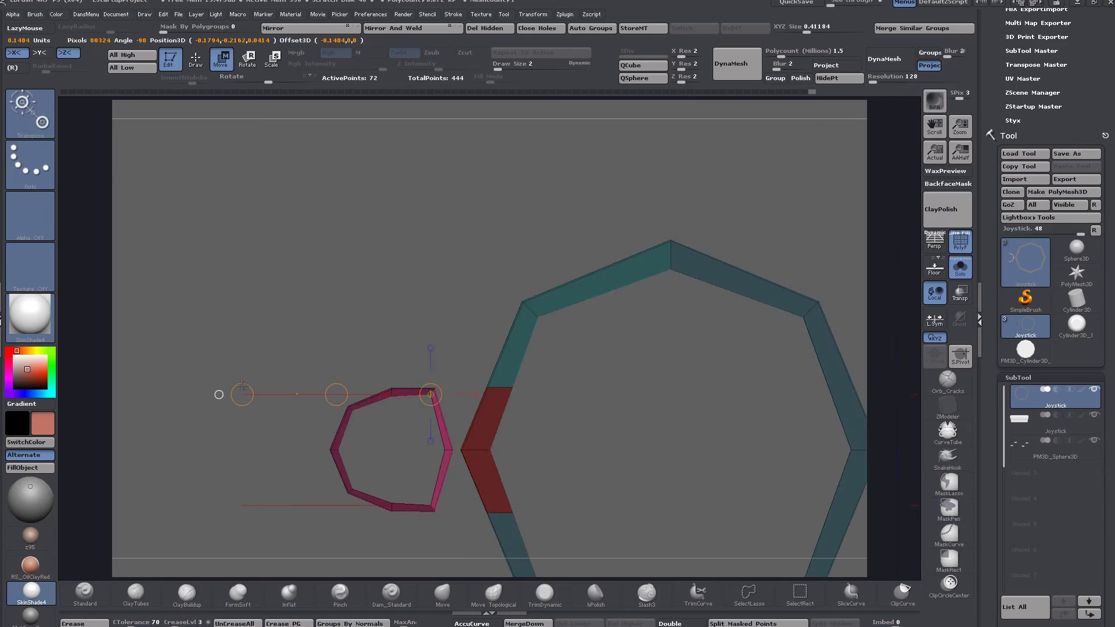
drag(336, 394, 831, 338)
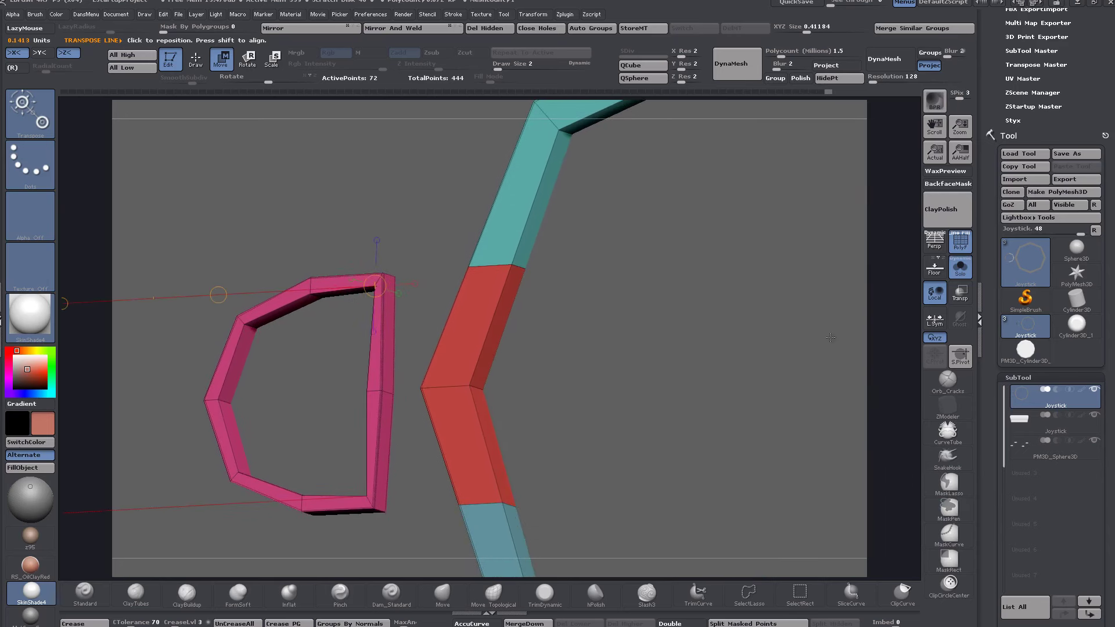
Step: Bridge the rings with ZModeler by extruding the small ring's straight outer side onto the large ring, using QMesh on A Single Poly
click(939, 408)
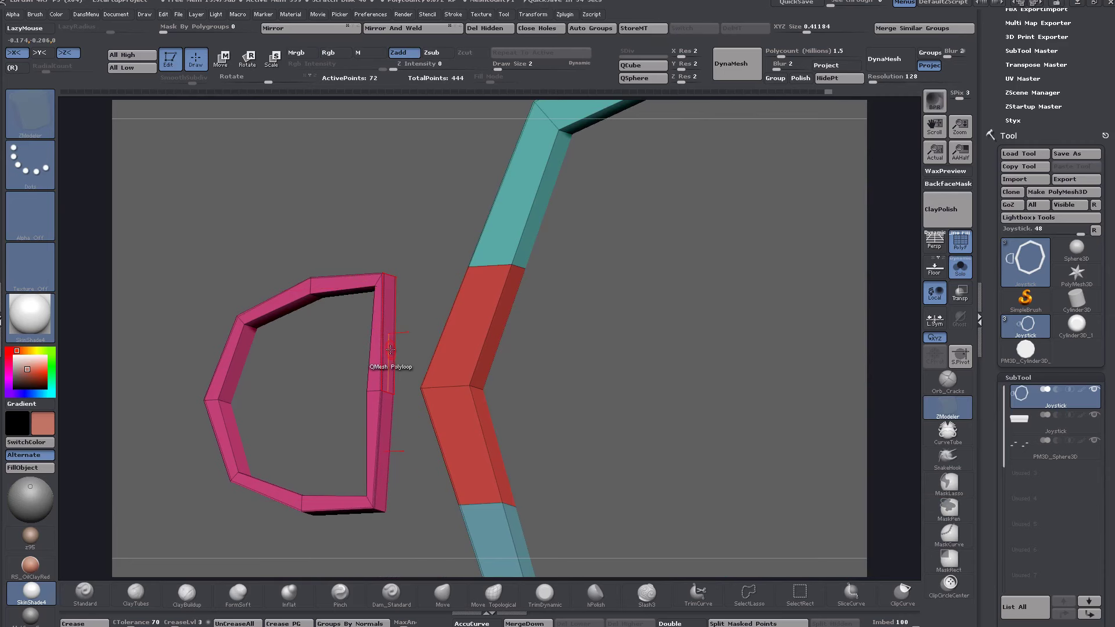
drag(390, 350, 388, 364)
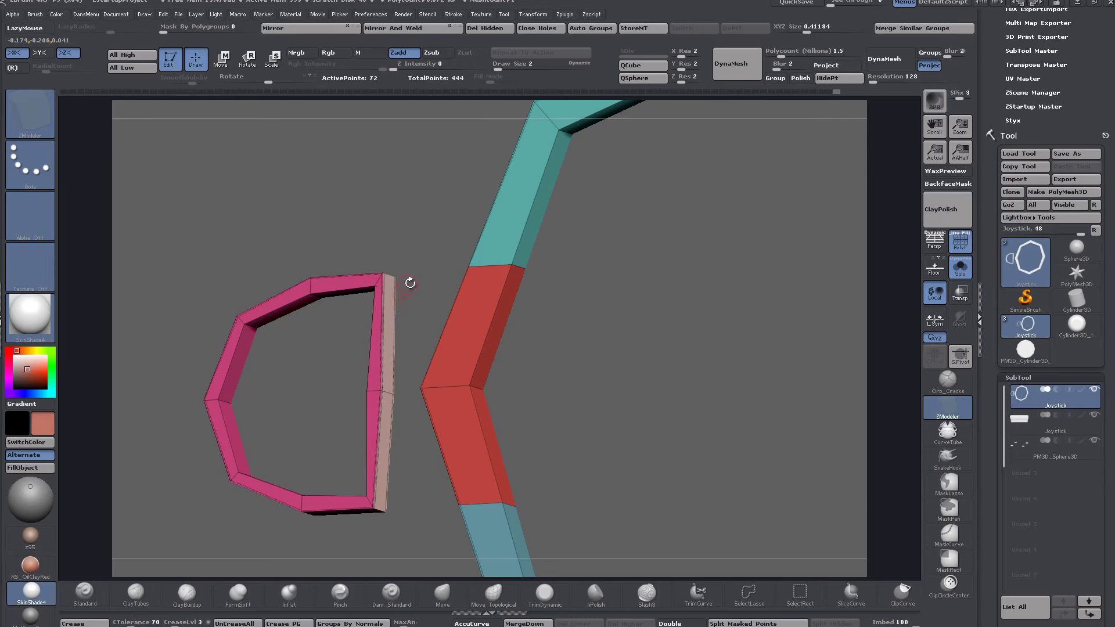
drag(410, 283, 412, 295)
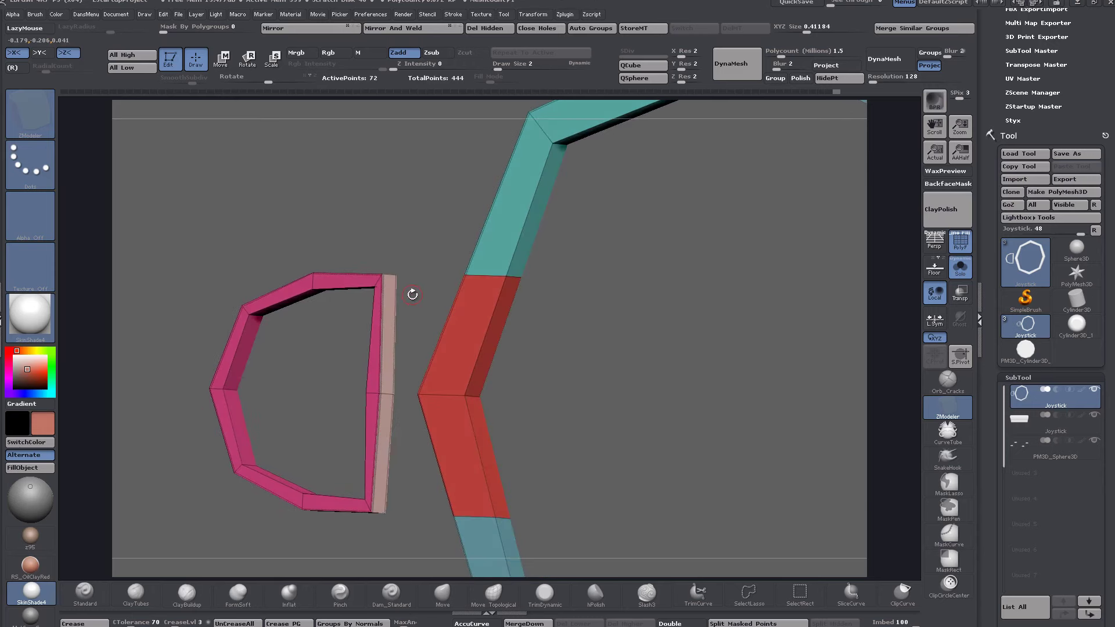
drag(412, 294, 426, 302)
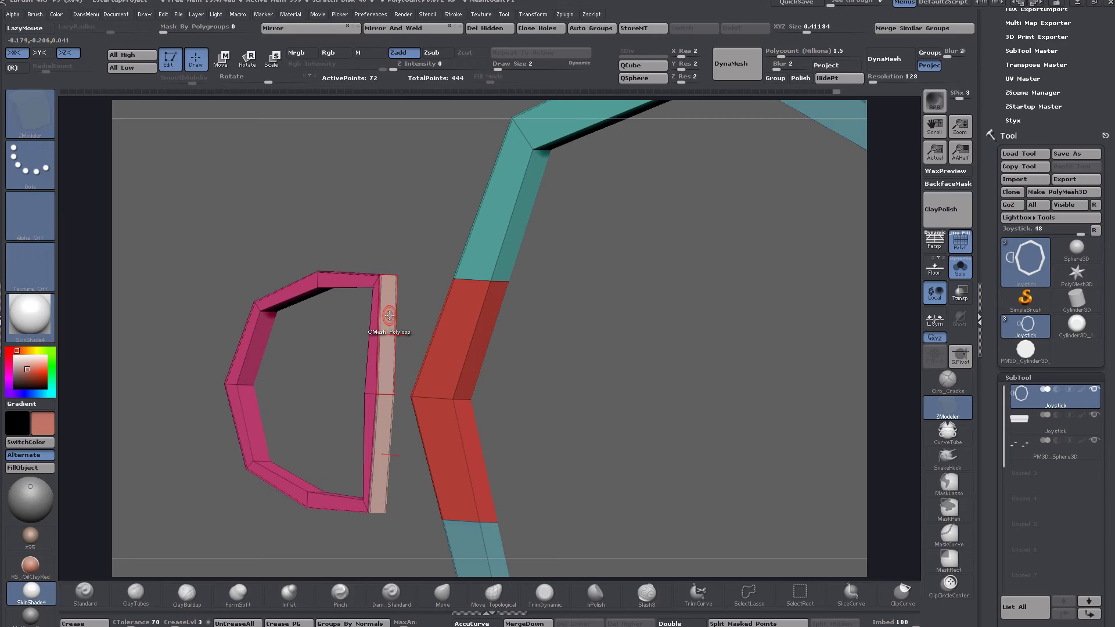
key(space)
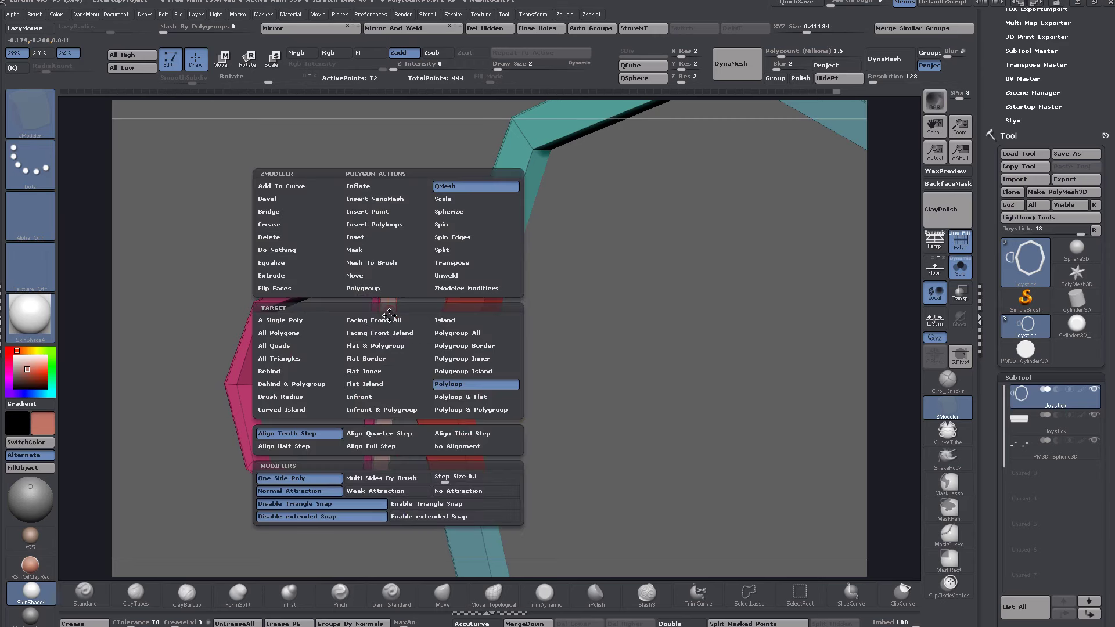
click(307, 322)
drag(393, 327, 449, 323)
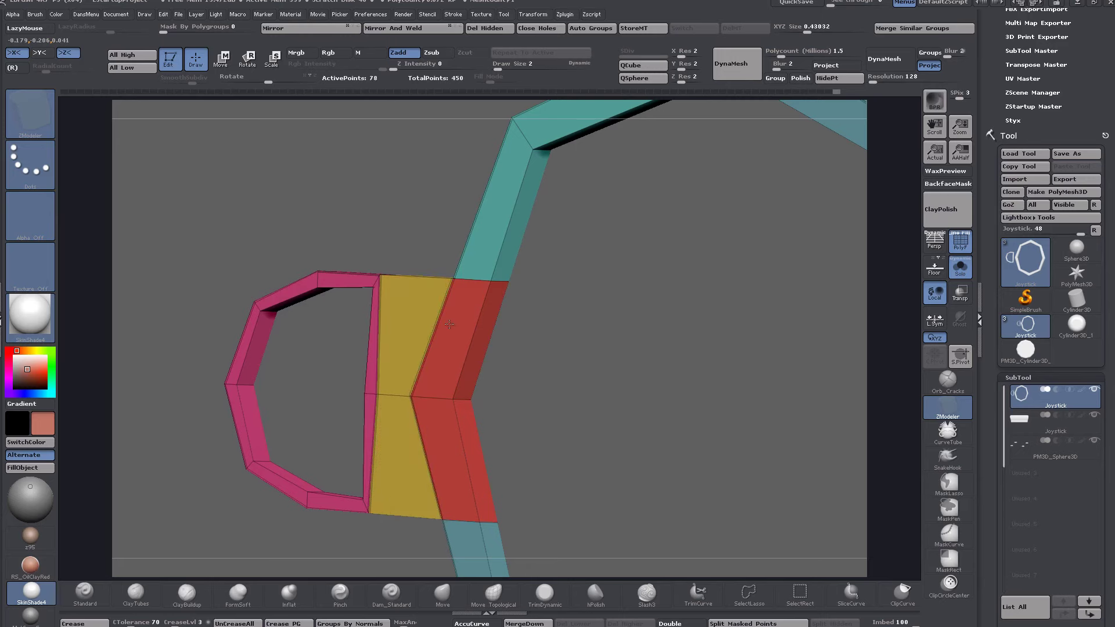
Step: Try to fill the small ring's opening by extruding its upper inner wall inward with QMesh
drag(578, 330, 571, 310)
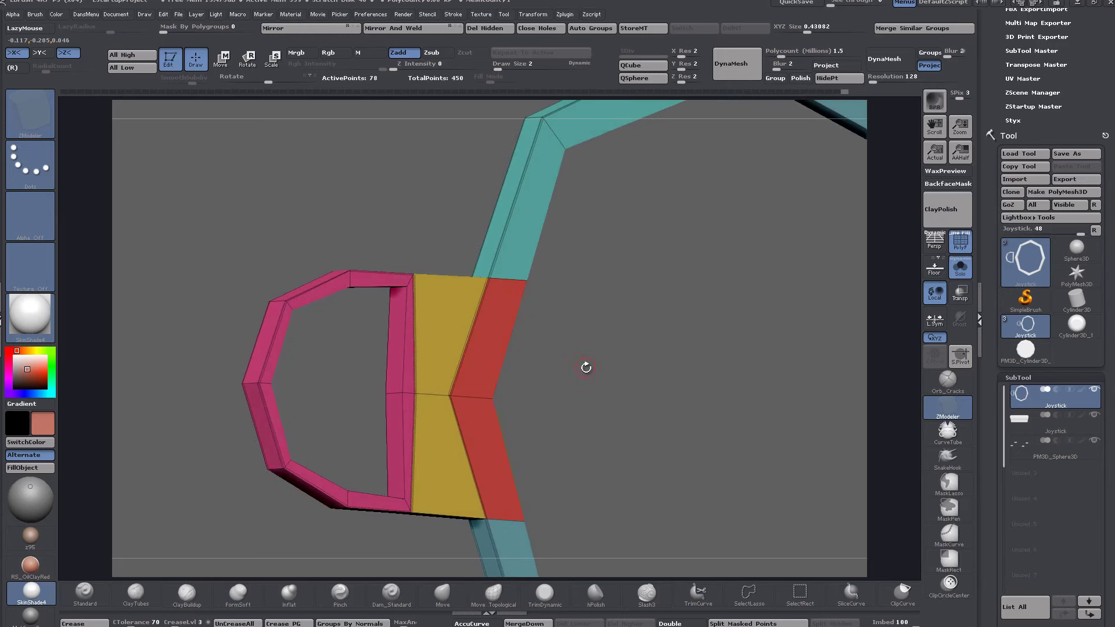
drag(586, 380, 565, 352)
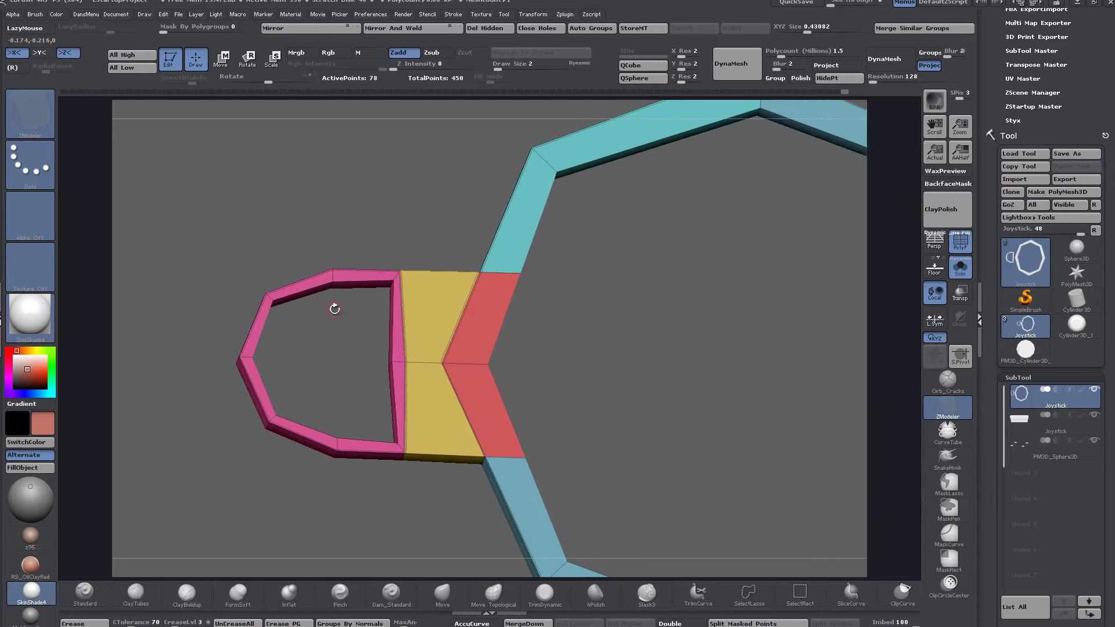
drag(360, 288, 368, 311)
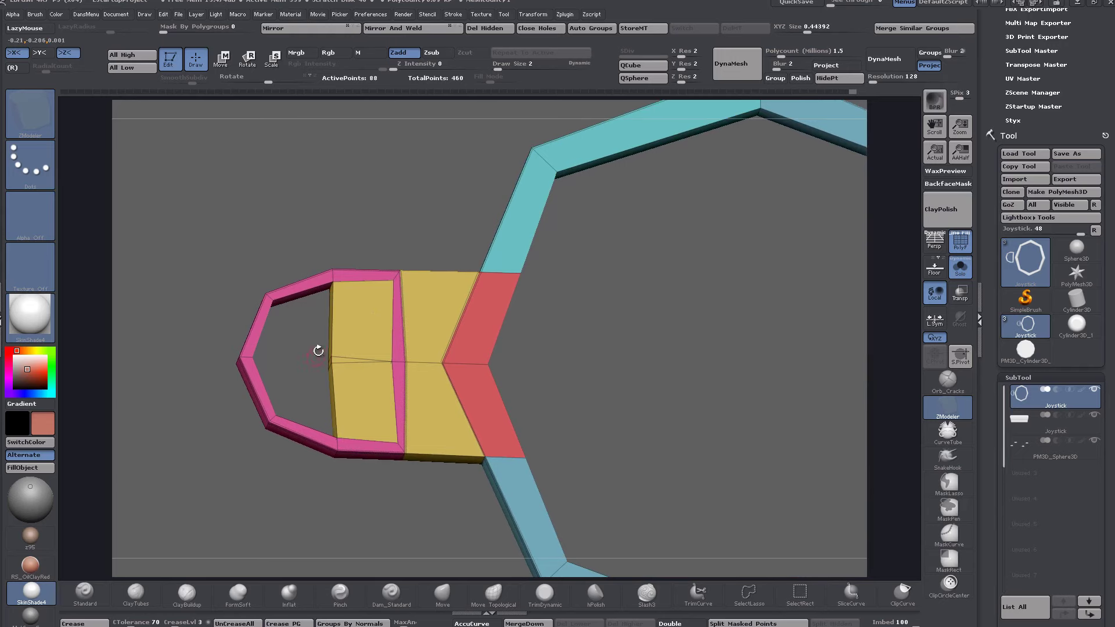
alt+drag(316, 348, 369, 419)
alt+drag(283, 410, 375, 255)
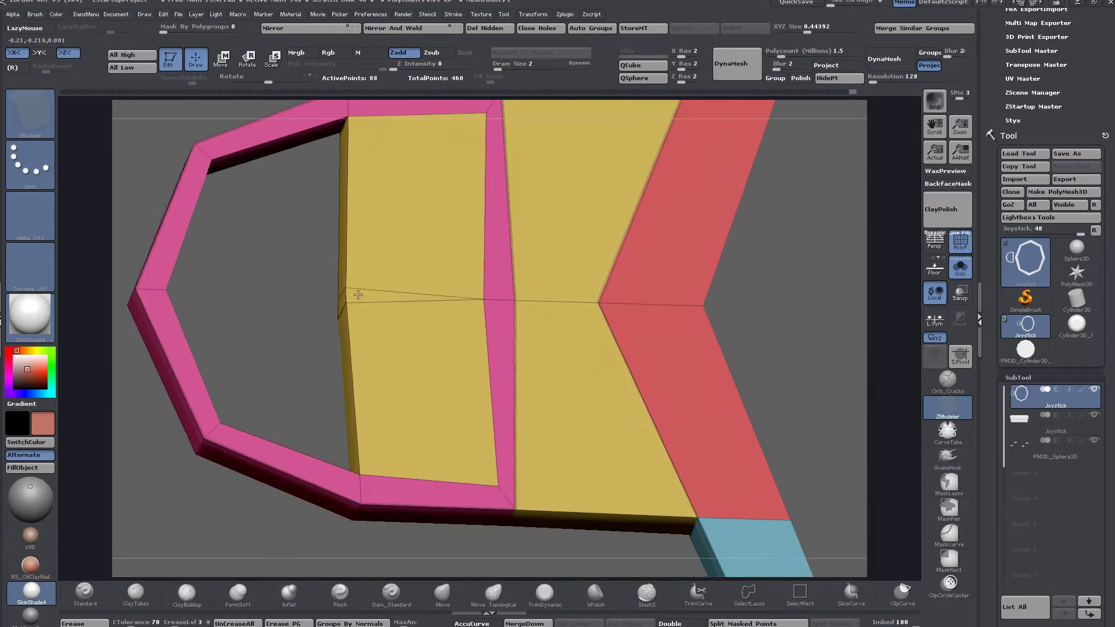
mouse_move(336, 294)
mouse_down()
mouse_move(453, 294)
mouse_move(343, 311)
mouse_up()
key(ctrl+z)
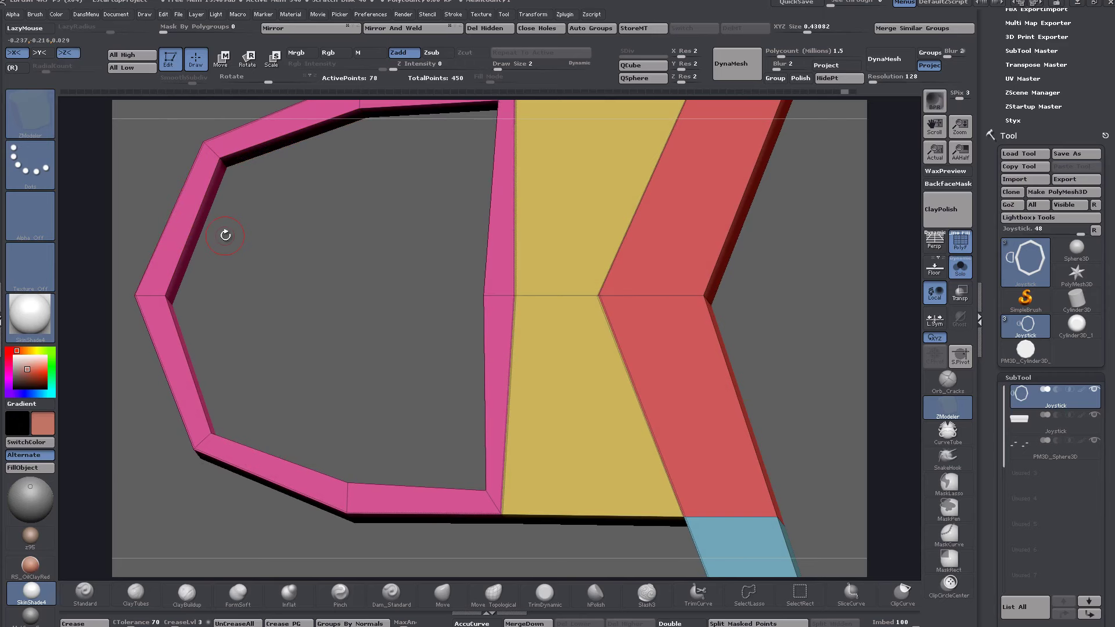
Step: With symmetry off, extrude the small ring's upper-left and lower-left inner faces into its opening and insert an edge loop across the top segment
key(x)
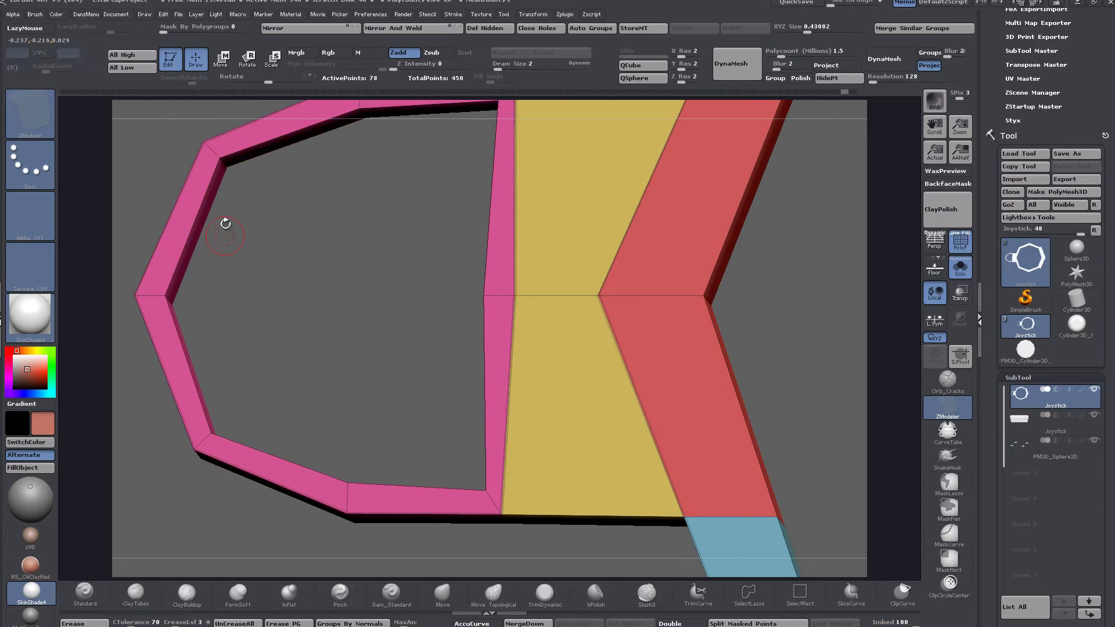
drag(266, 147, 275, 213)
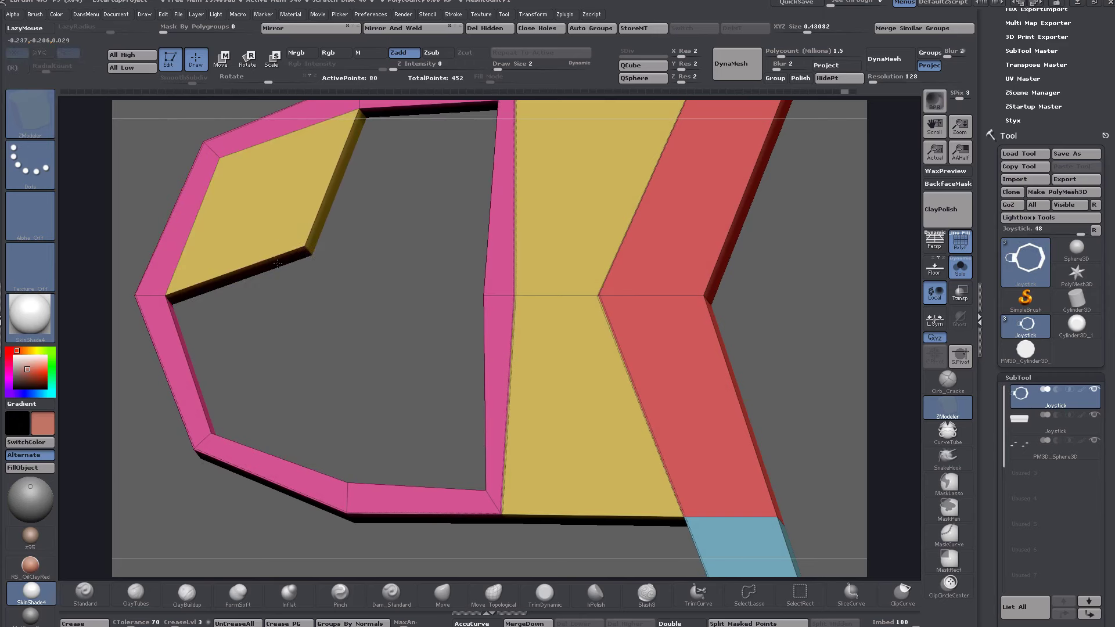
drag(288, 403, 378, 334)
click(413, 133)
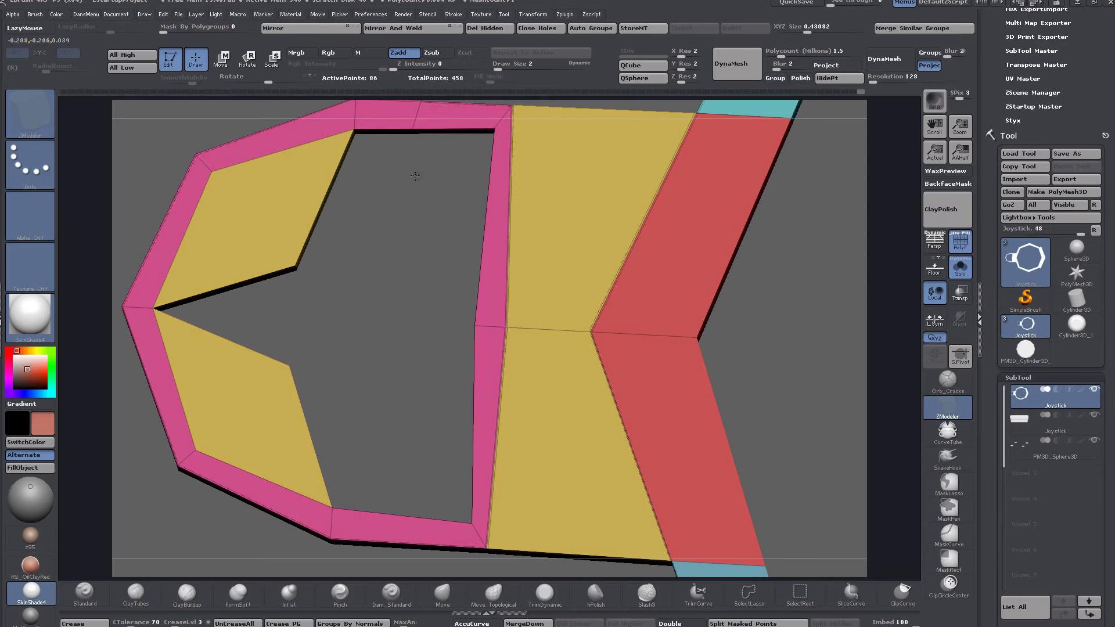
Step: Remove the edge loop across the top segment and extrude the small ring's upper-right inner face into its opening with QMesh
key(ctrl+z)
click(430, 132)
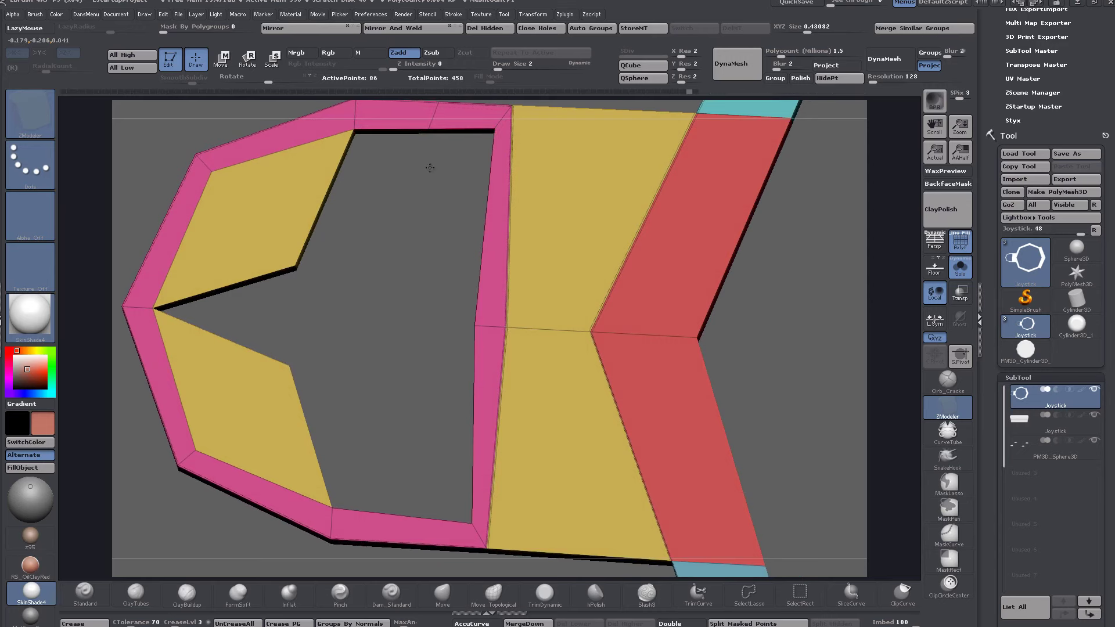
drag(411, 249, 403, 142)
click(404, 142)
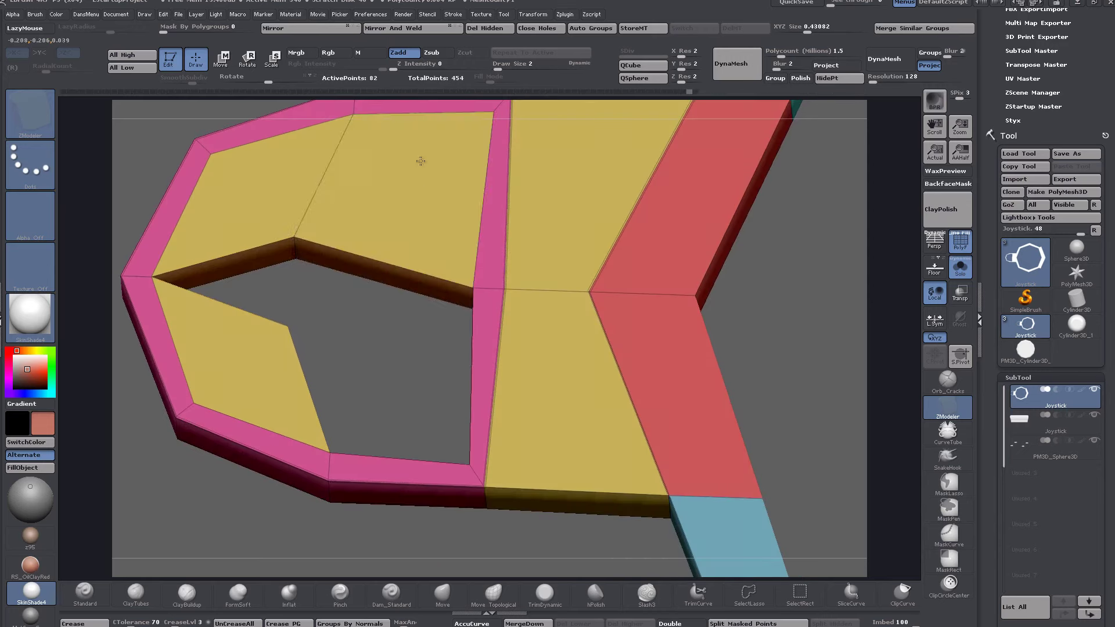
Step: Close the rest of the small ring's opening by extruding the lower-right inner wall and then the walls around the central gap
drag(372, 325, 381, 355)
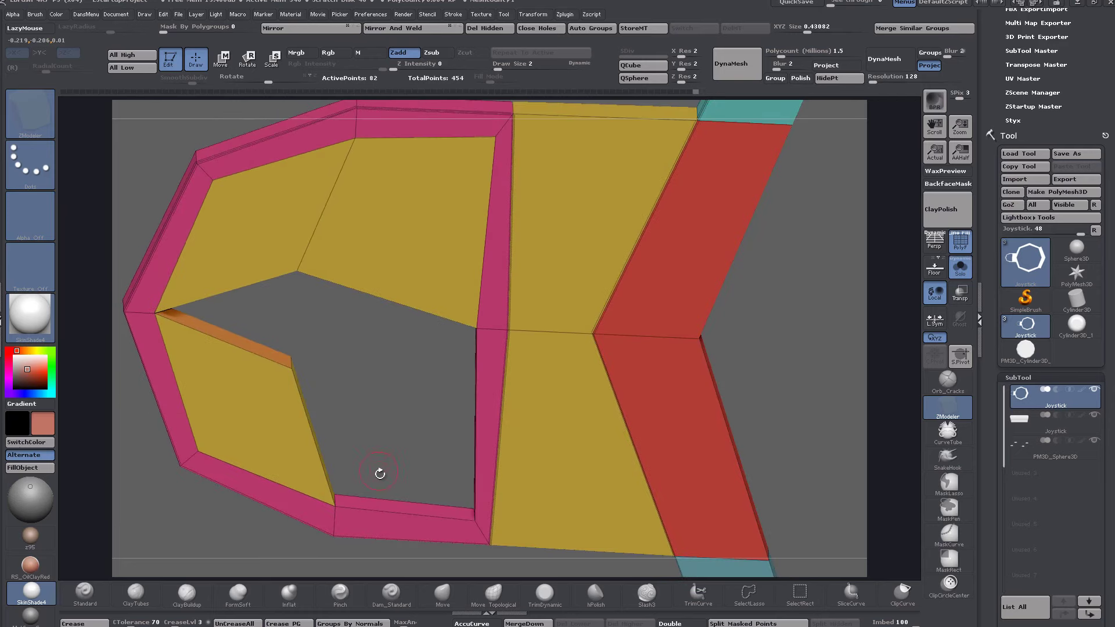
drag(395, 503, 406, 386)
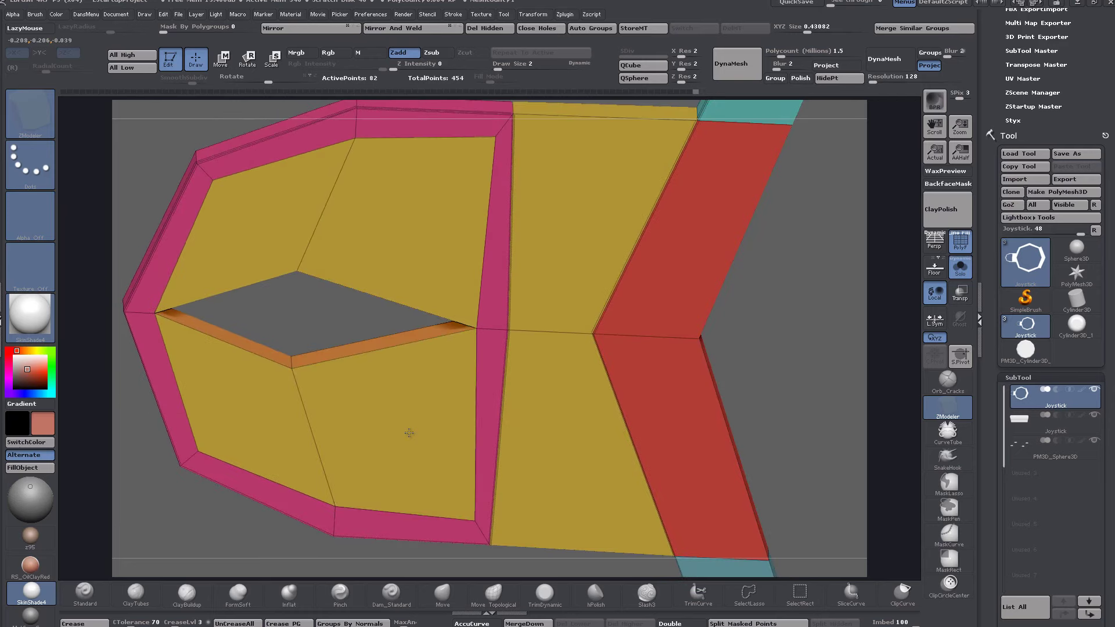
drag(351, 364, 346, 333)
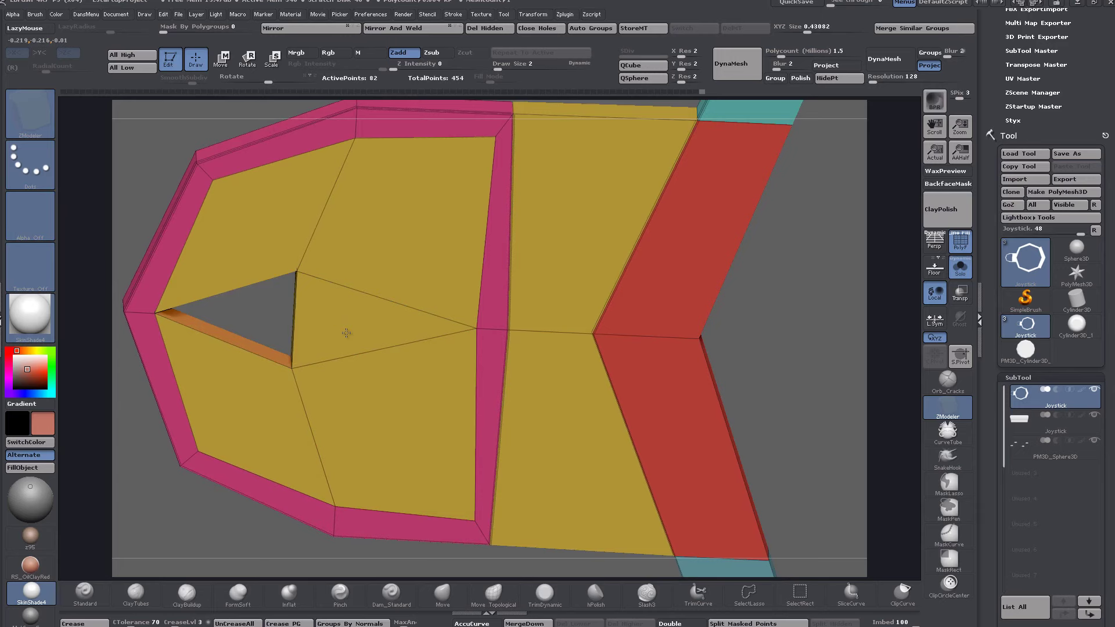
drag(249, 351, 256, 306)
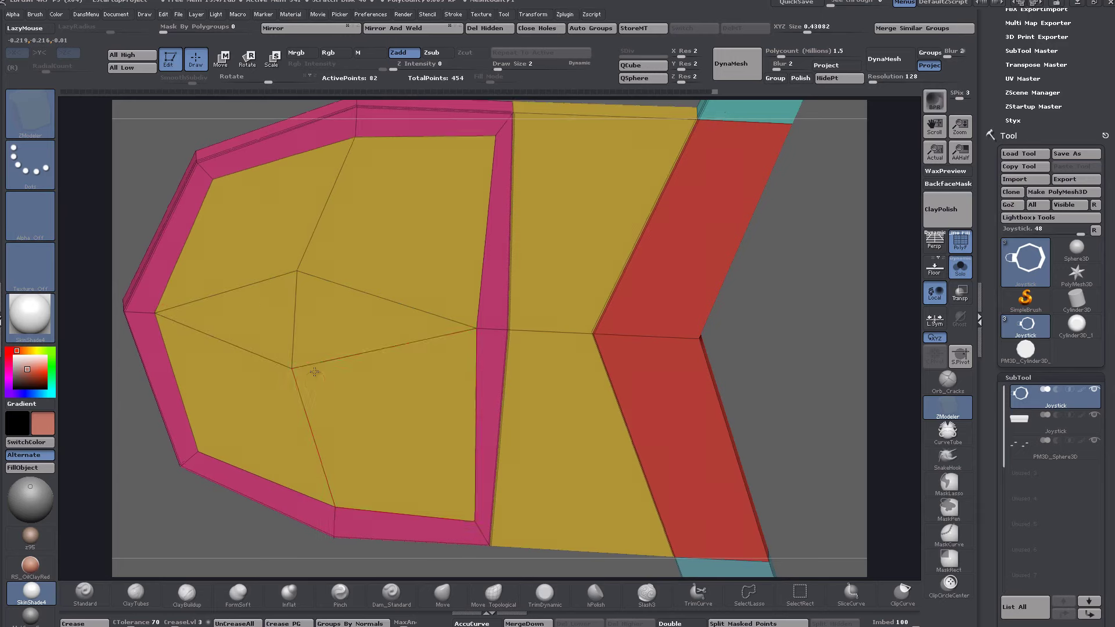
Step: With the Move brush, pull the fill's two central points together at the horizontal centre line
right_drag(314, 372, 413, 373)
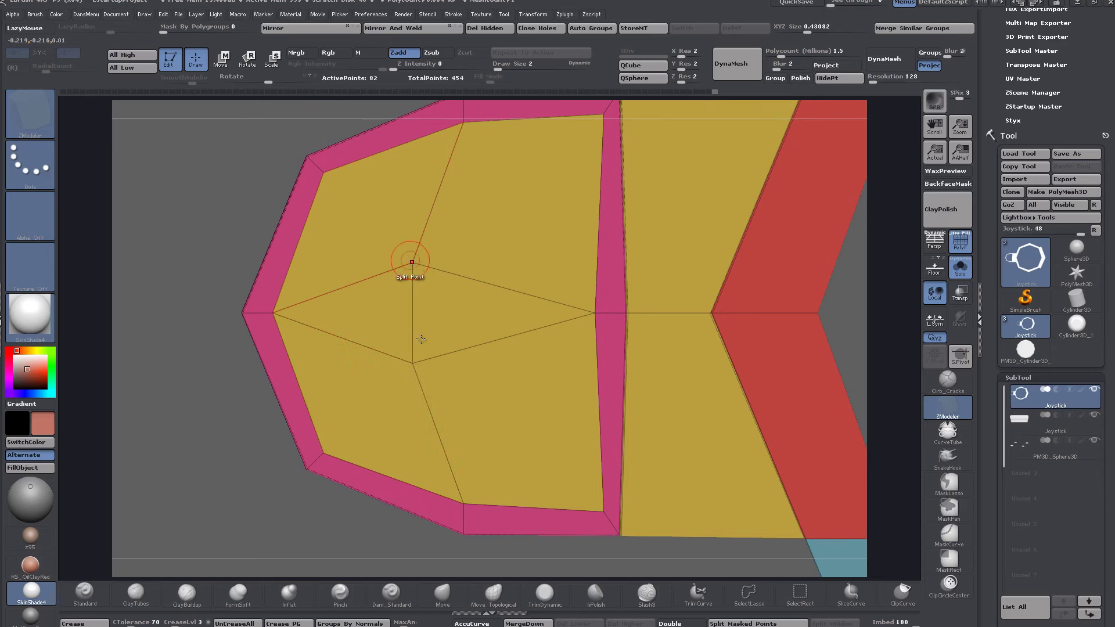
click(443, 594)
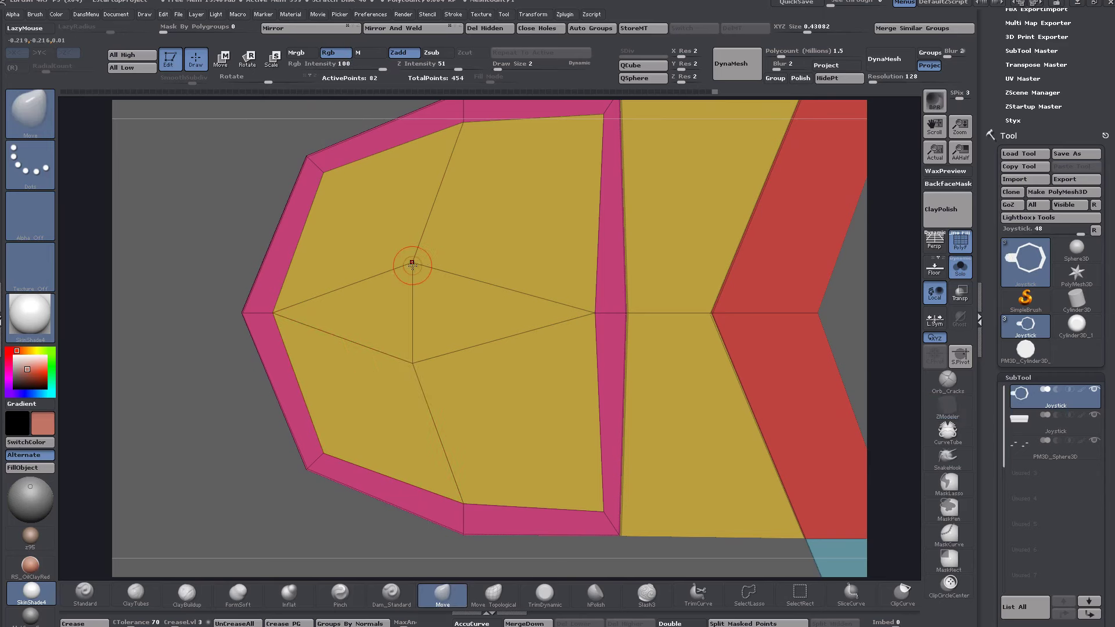
mouse_move(413, 264)
mouse_down()
mouse_move(449, 369)
mouse_move(424, 337)
mouse_move(431, 322)
mouse_up()
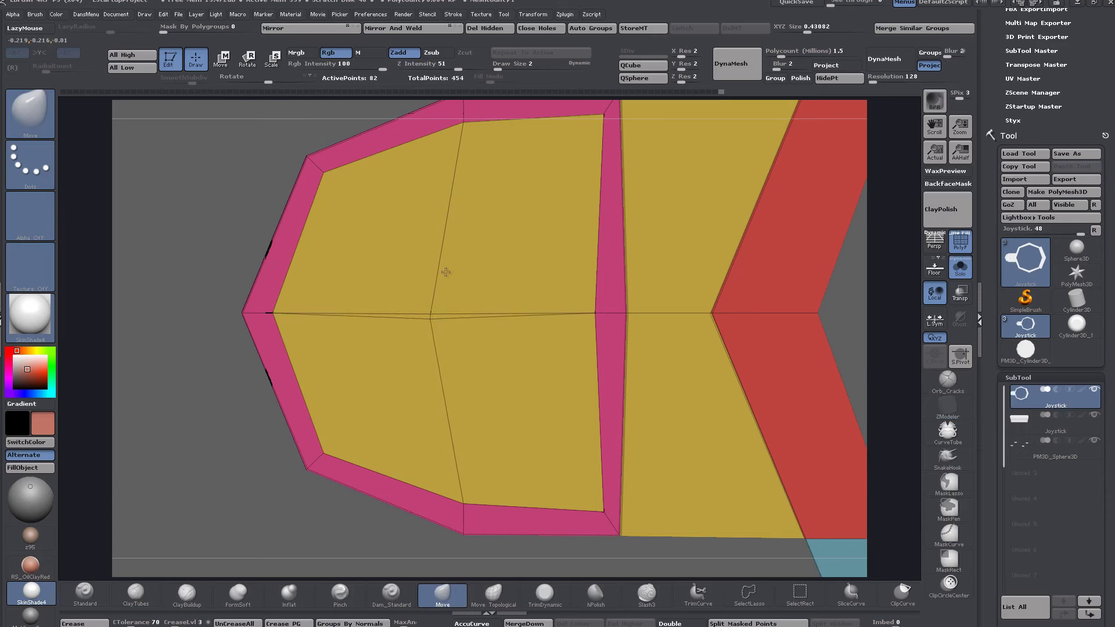
Step: Stitch the two nearly coincident points at the centre of the fill into one with ZModeler's Stitch point action
alt+right_drag(436, 336, 498, 465)
key(space)
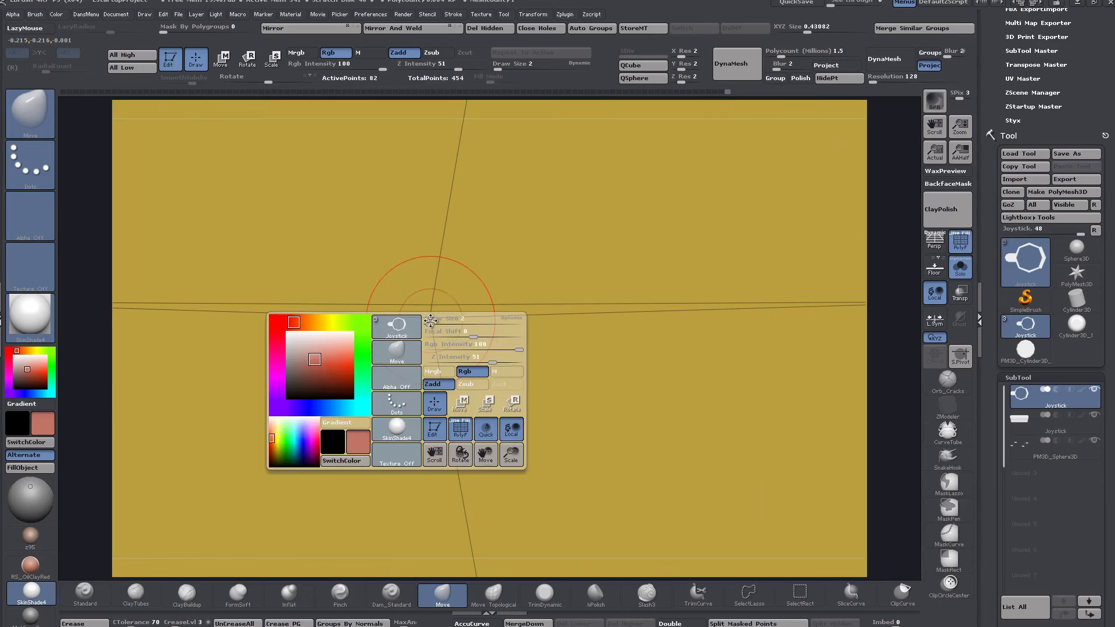
click(953, 414)
key(space)
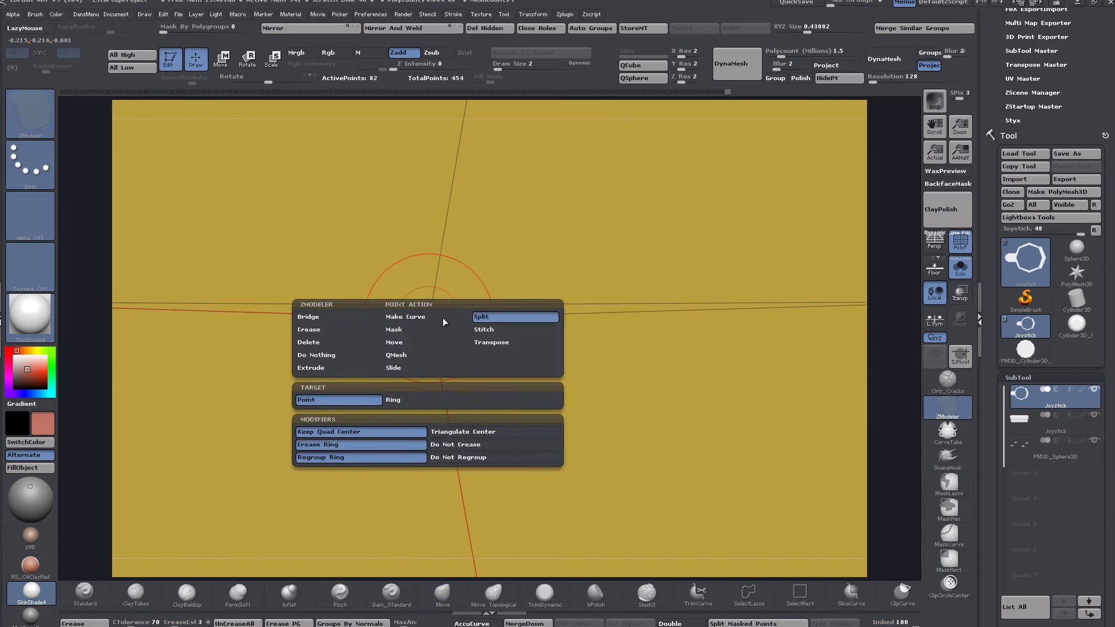
click(484, 330)
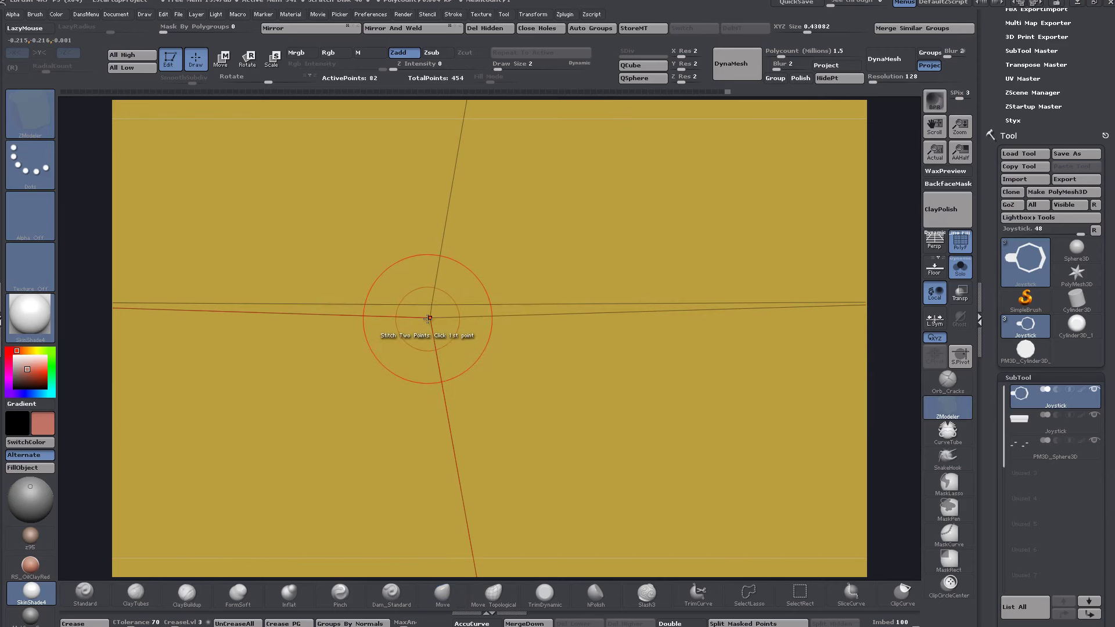
click(428, 318)
click(433, 303)
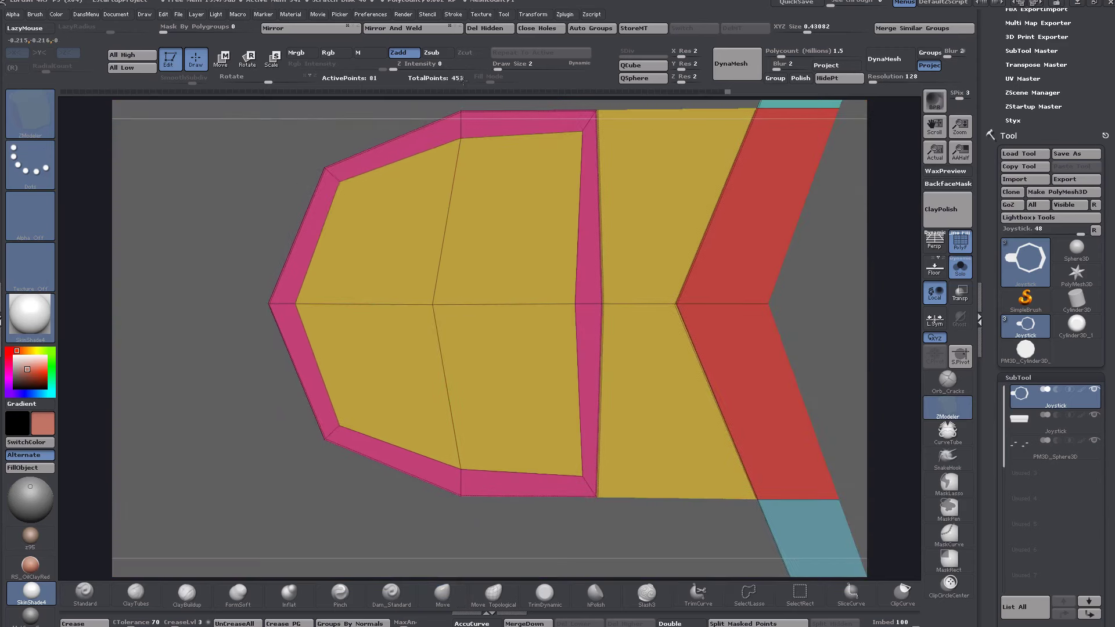
Step: Move the stitched centre point toward the large ring with the Move brush to even out the fill's faces
click(442, 594)
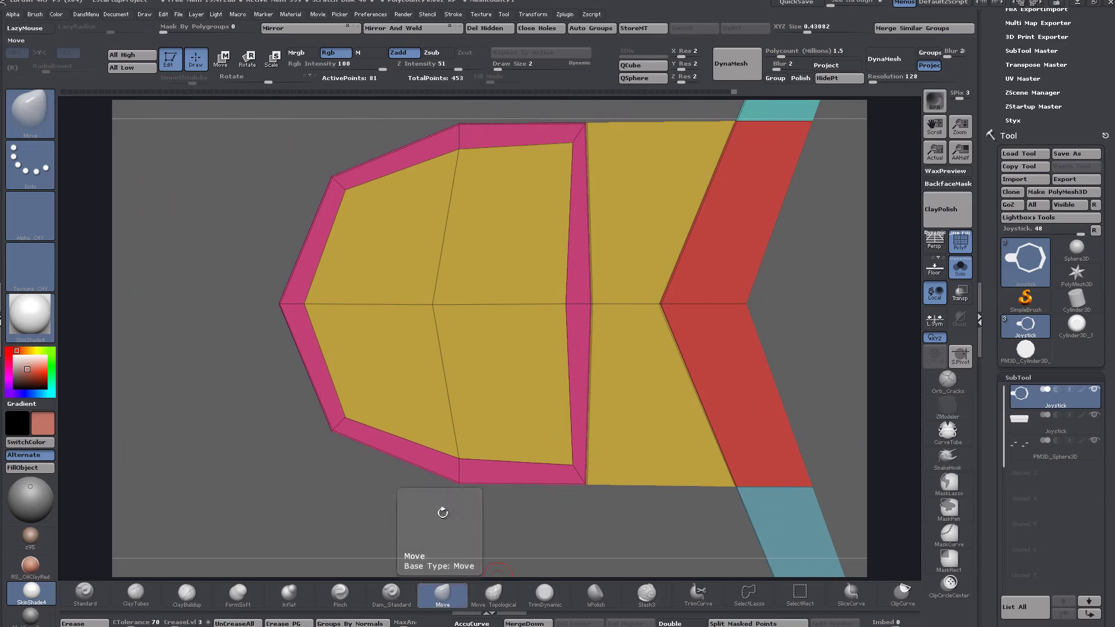
drag(436, 302, 488, 300)
ctrl+right_drag(514, 353, 546, 385)
ctrl+right_drag(625, 455, 664, 428)
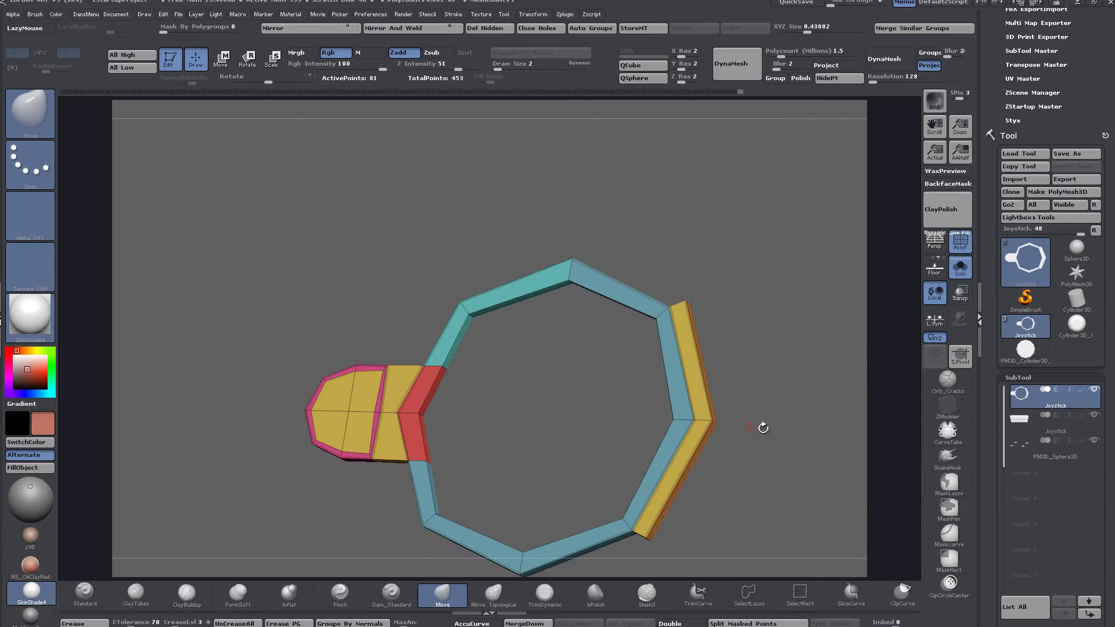
Step: Push the two extra strips on the large ring's far outer side back into the ring with ZModeler QMesh
right_drag(763, 428, 748, 429)
alt+drag(740, 476, 655, 363)
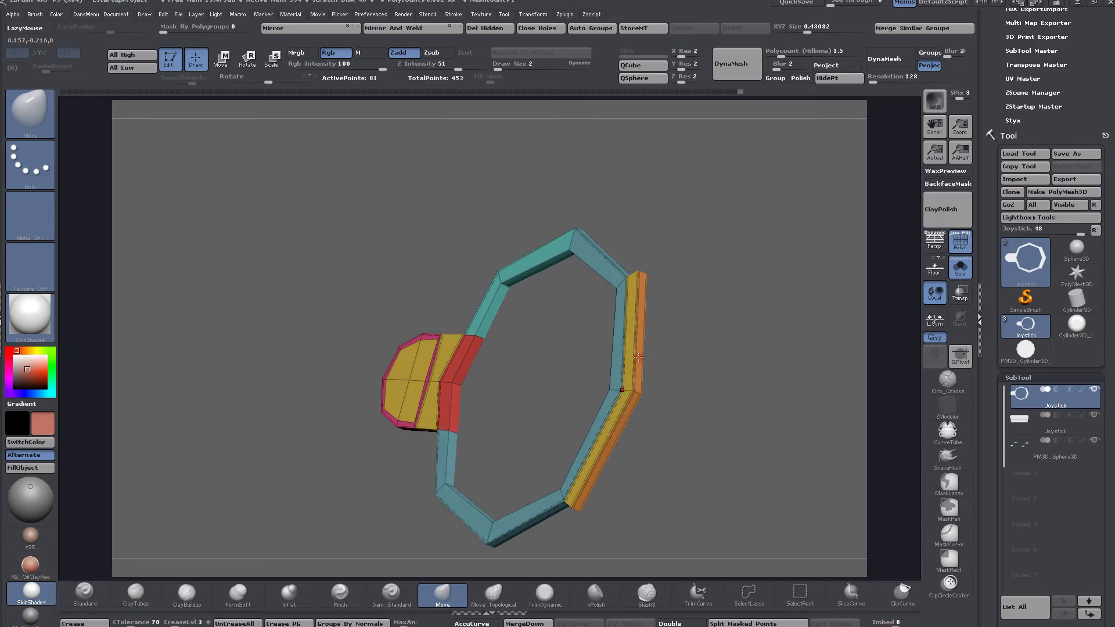
click(949, 411)
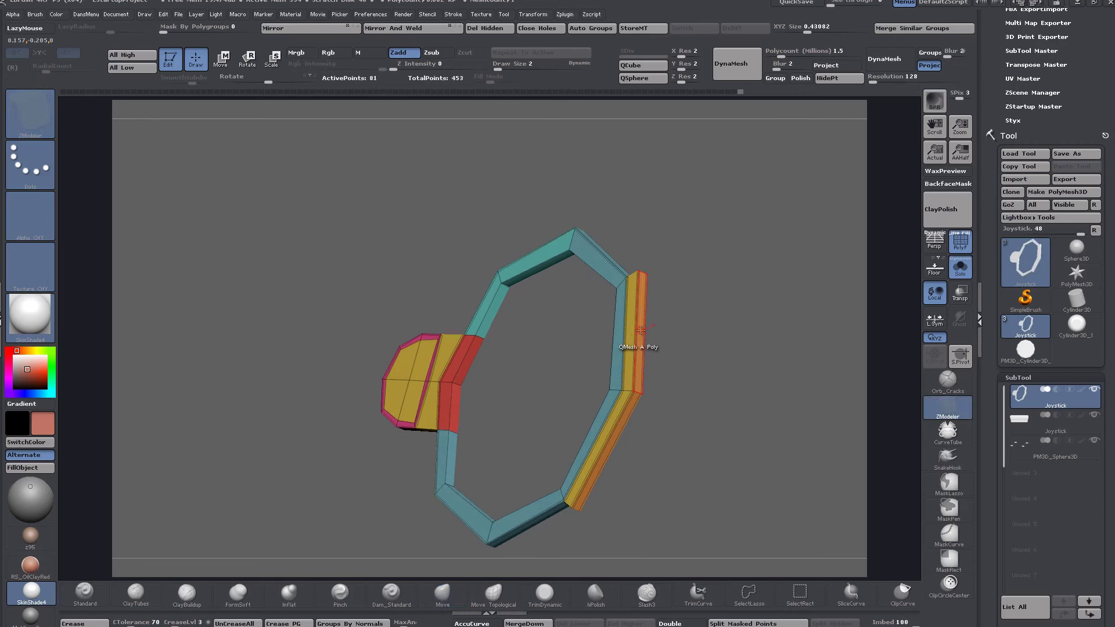
drag(641, 330, 621, 320)
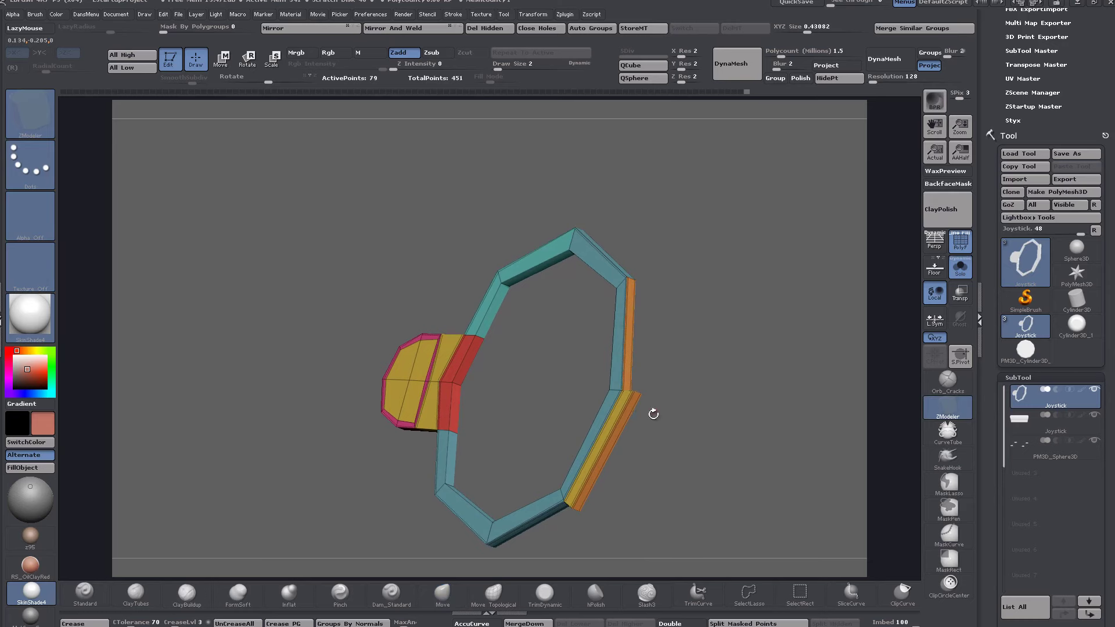
drag(618, 414, 671, 418)
Step: Use ZModeler's polygon action to put the outer and inner side walls of the joined shape into one polygroup
alt+drag(657, 380, 739, 488)
alt+drag(670, 457, 746, 425)
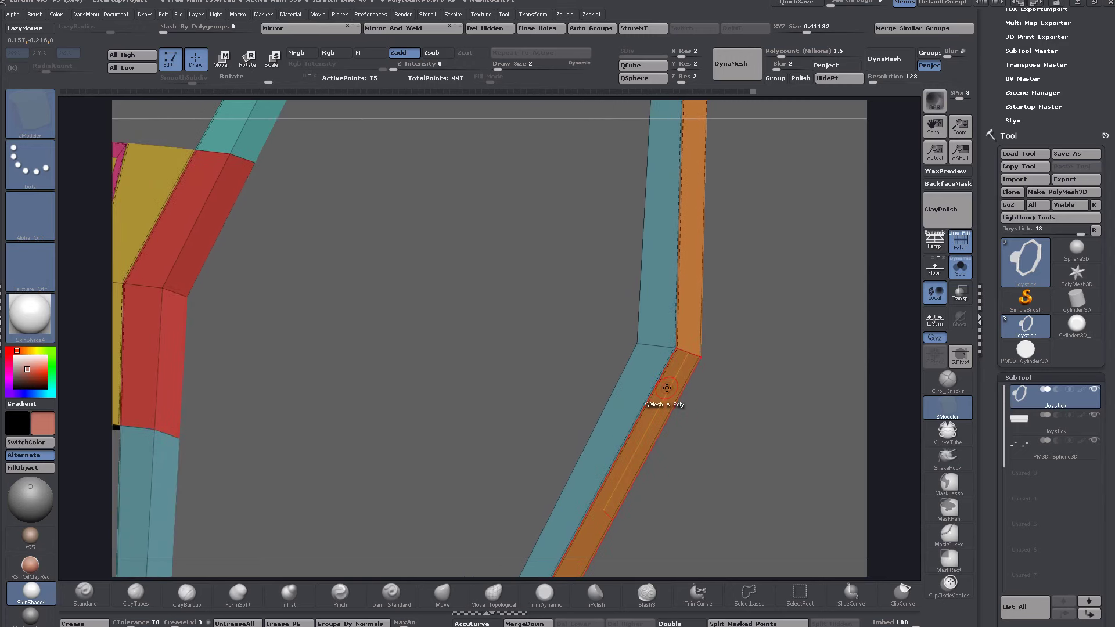
key(space)
click(639, 288)
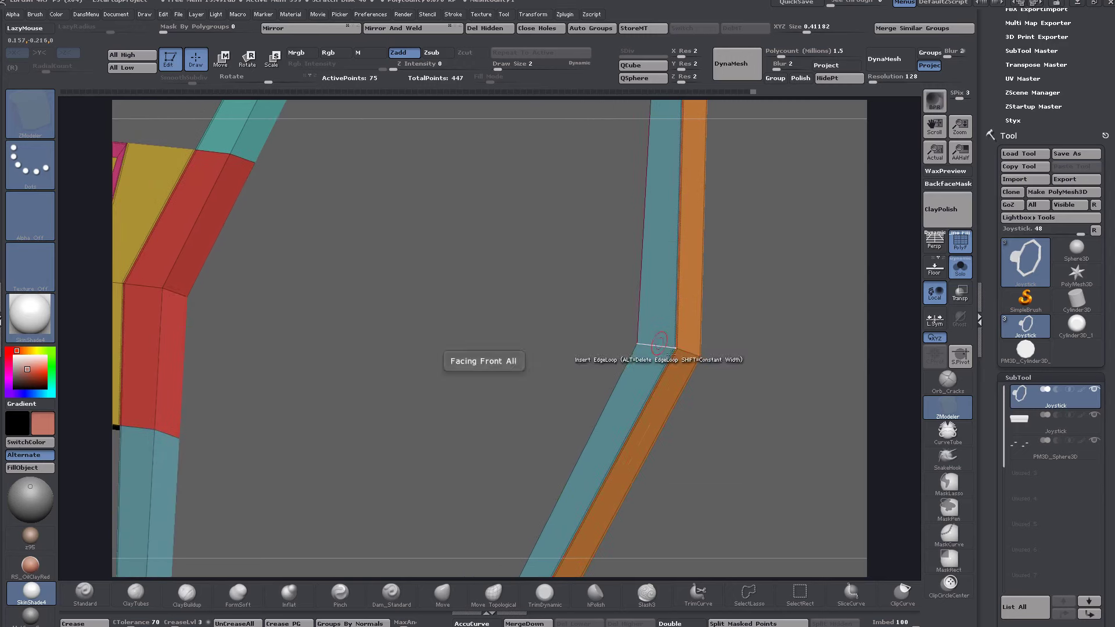
click(677, 379)
key(f)
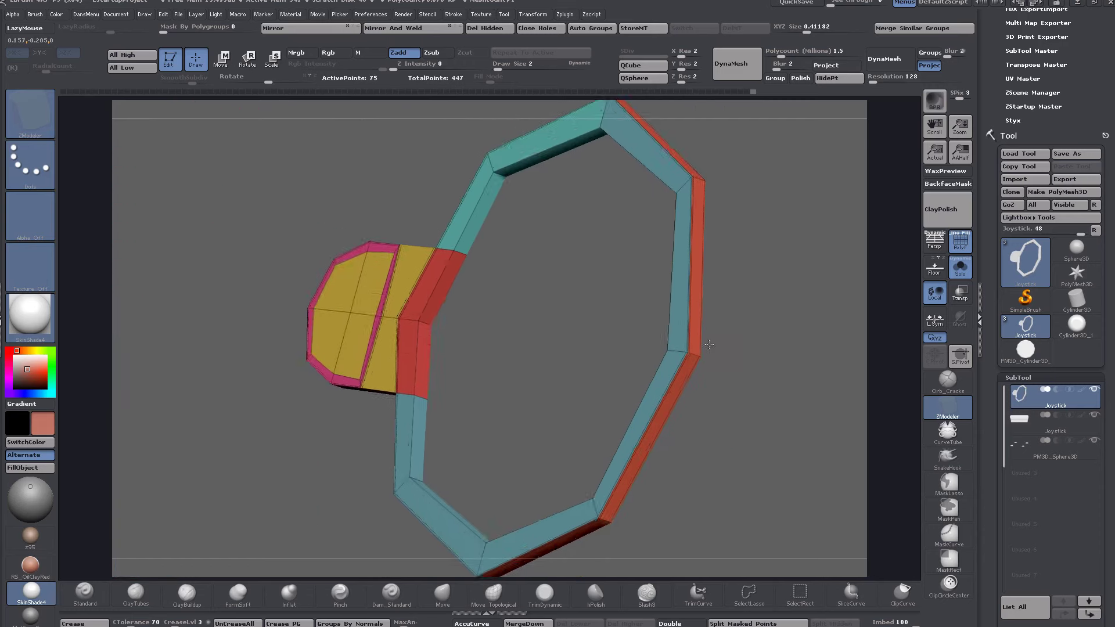
drag(674, 378, 536, 388)
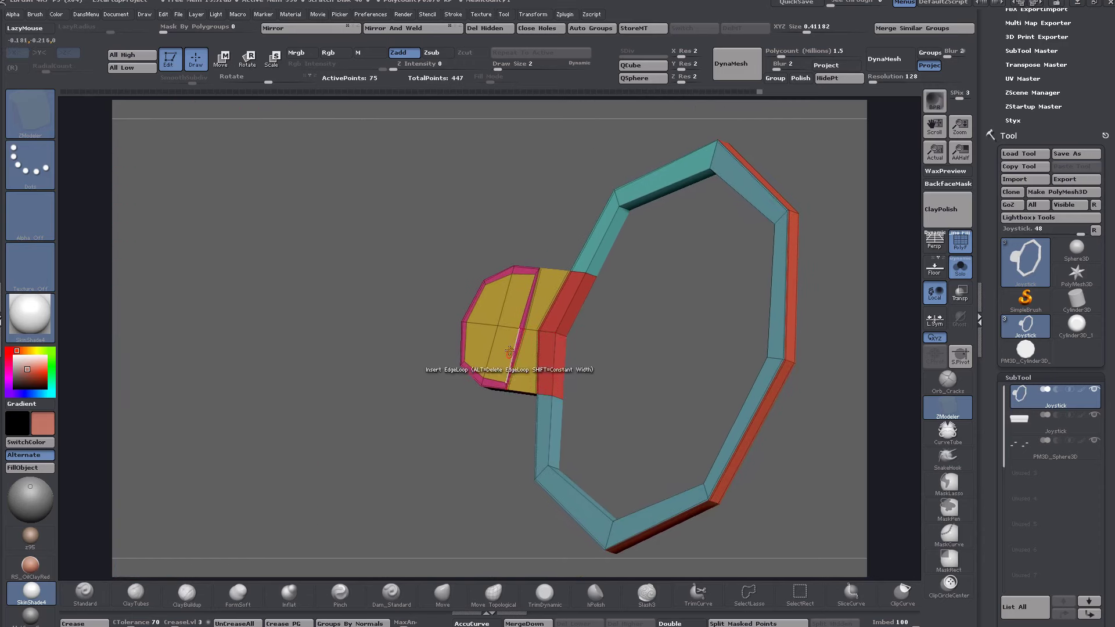
click(561, 351)
drag(561, 351, 500, 449)
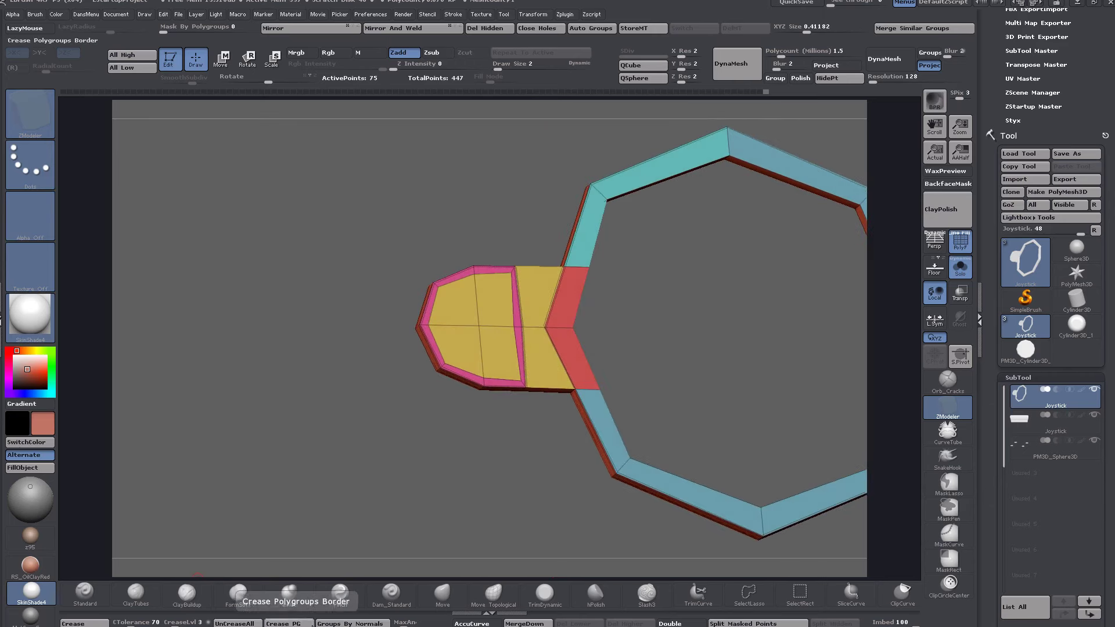
Step: Remove all creases from the joined ring mesh
click(253, 624)
key(f)
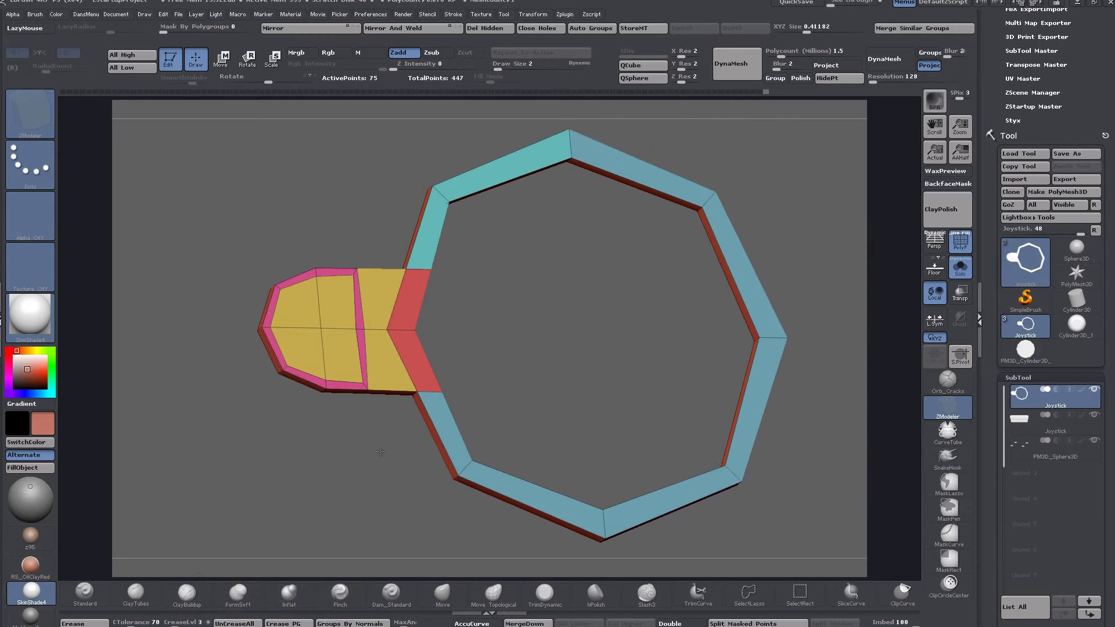
drag(393, 479, 347, 408)
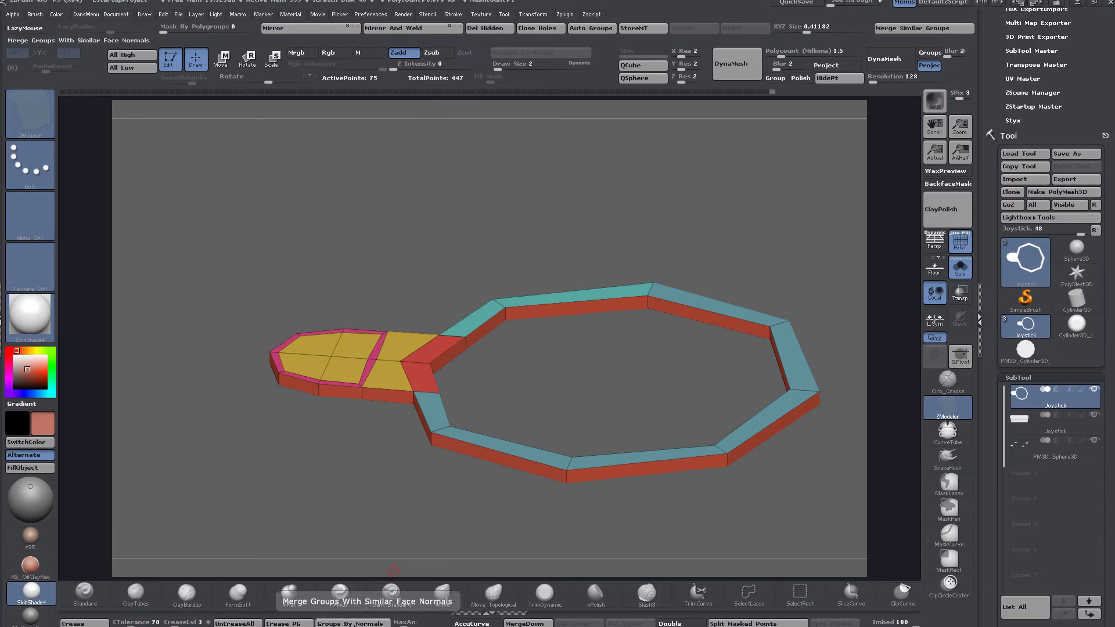
Step: Set the maximum angle tolerance to 76.307 and regroup the mesh's polygons by normals
scroll(1005, 284, down, 10)
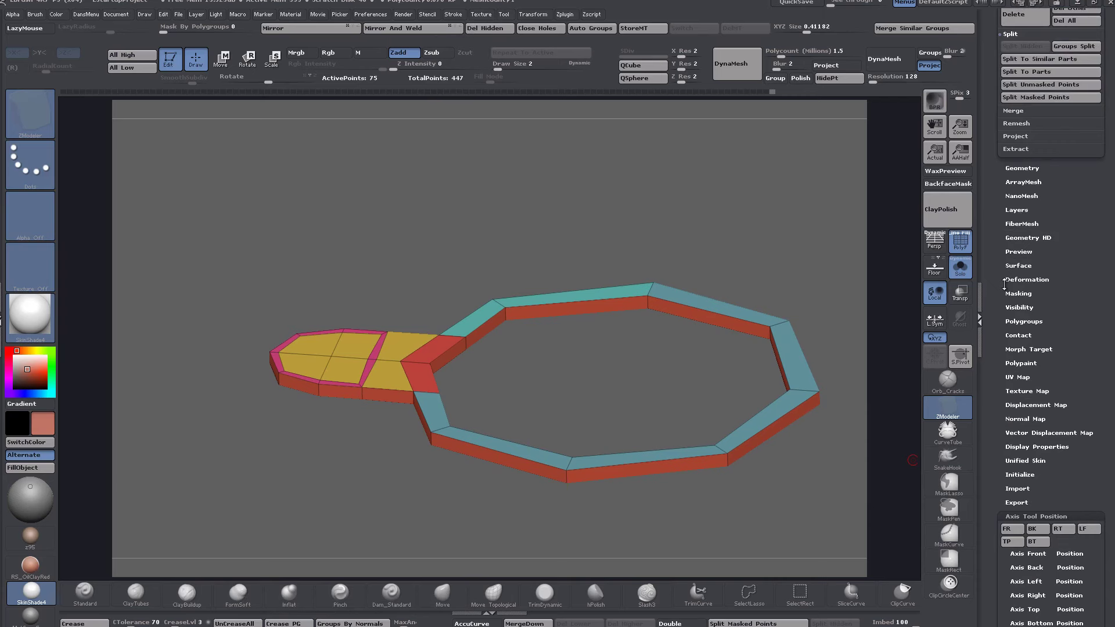
click(1017, 321)
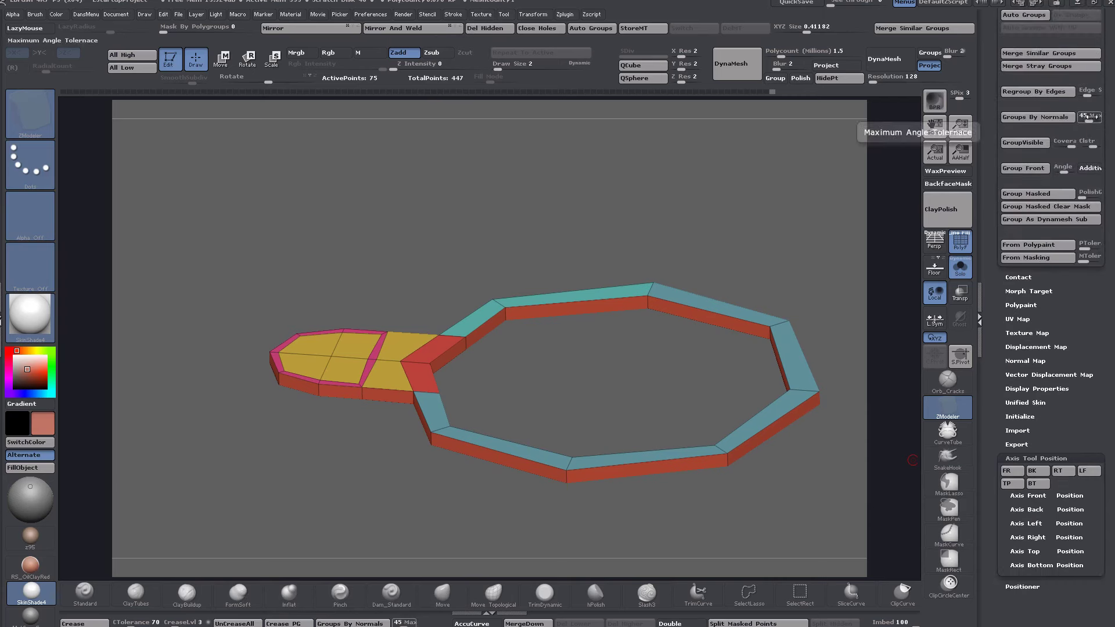
drag(985, 86, 1002, 186)
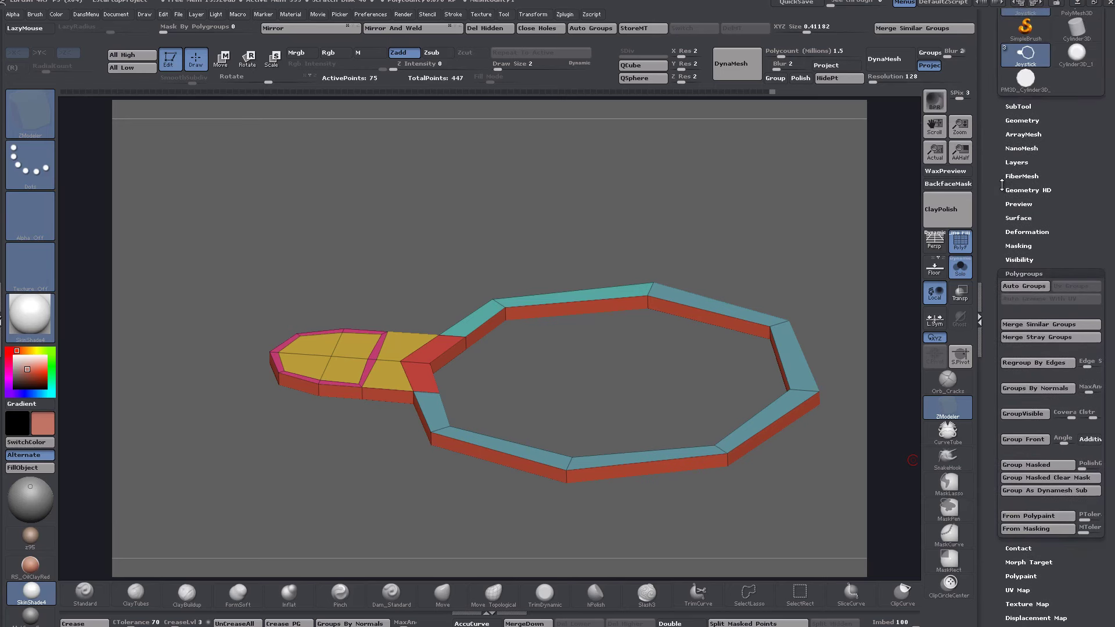
click(1033, 274)
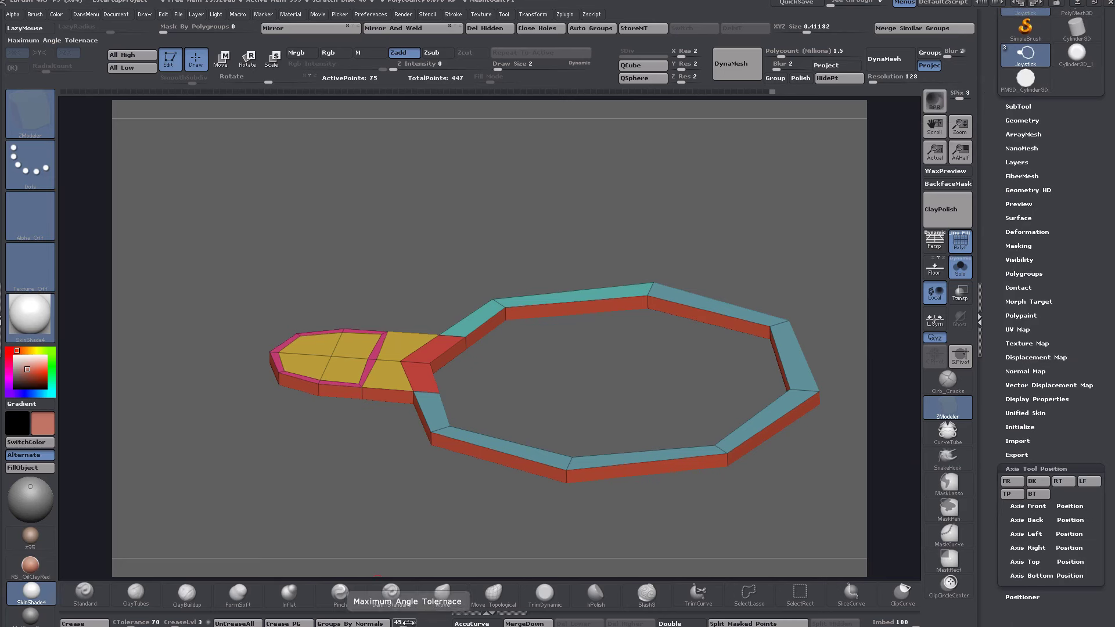
drag(406, 625, 407, 625)
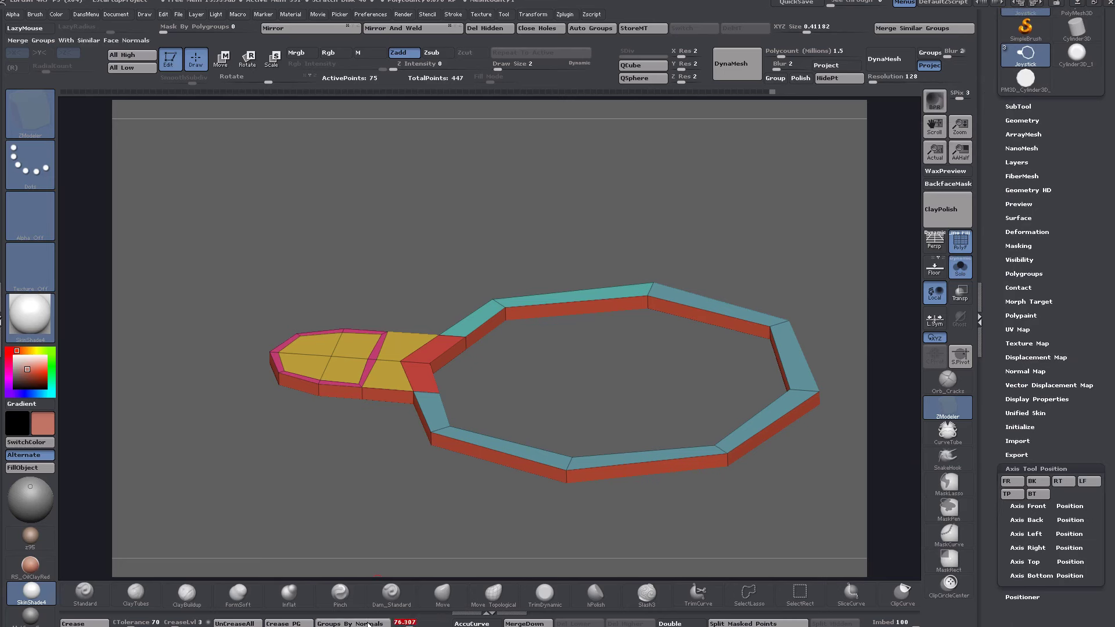
click(349, 624)
Step: Crease the borders of the new polygroups and turn on the smooth dynamic subdivision preview
drag(436, 330, 557, 313)
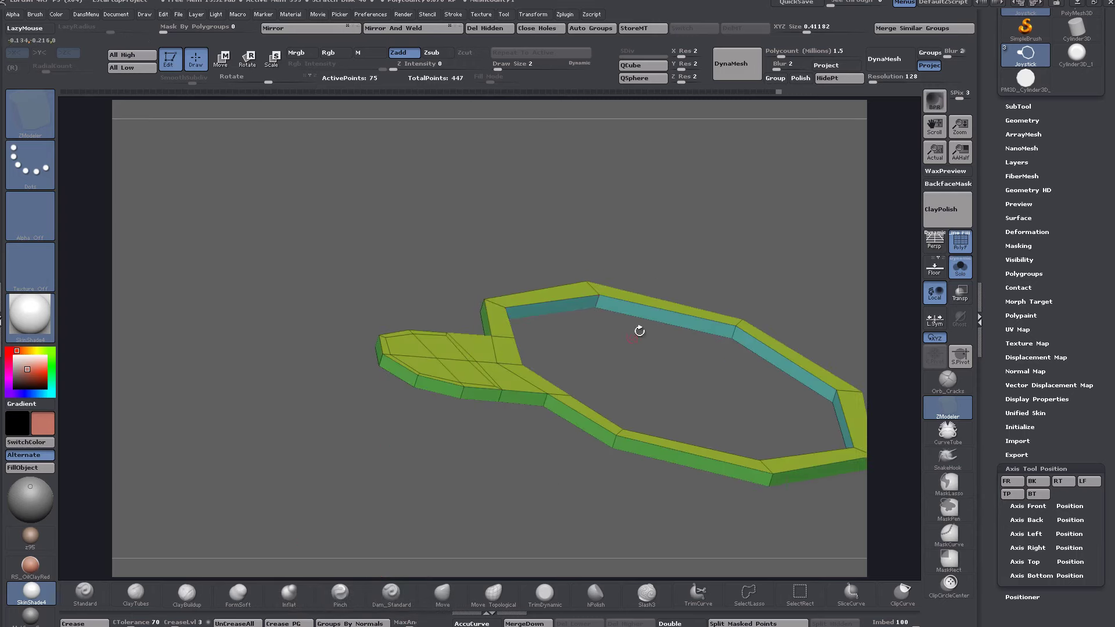
drag(640, 331, 565, 409)
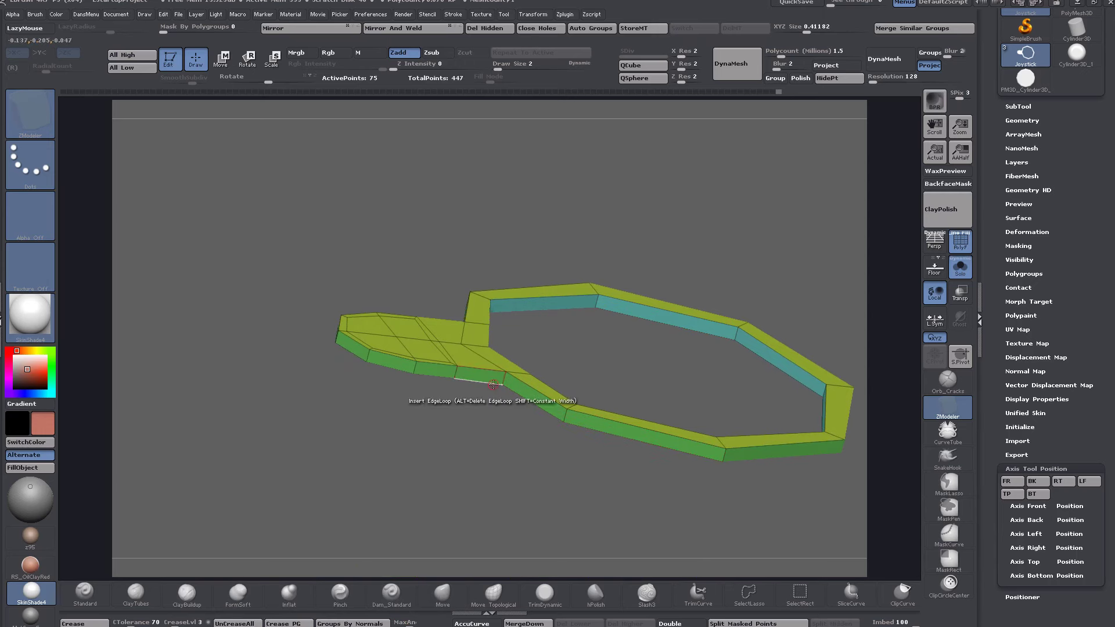
drag(613, 363, 594, 388)
alt+drag(434, 398, 448, 428)
alt+right_drag(251, 457, 500, 265)
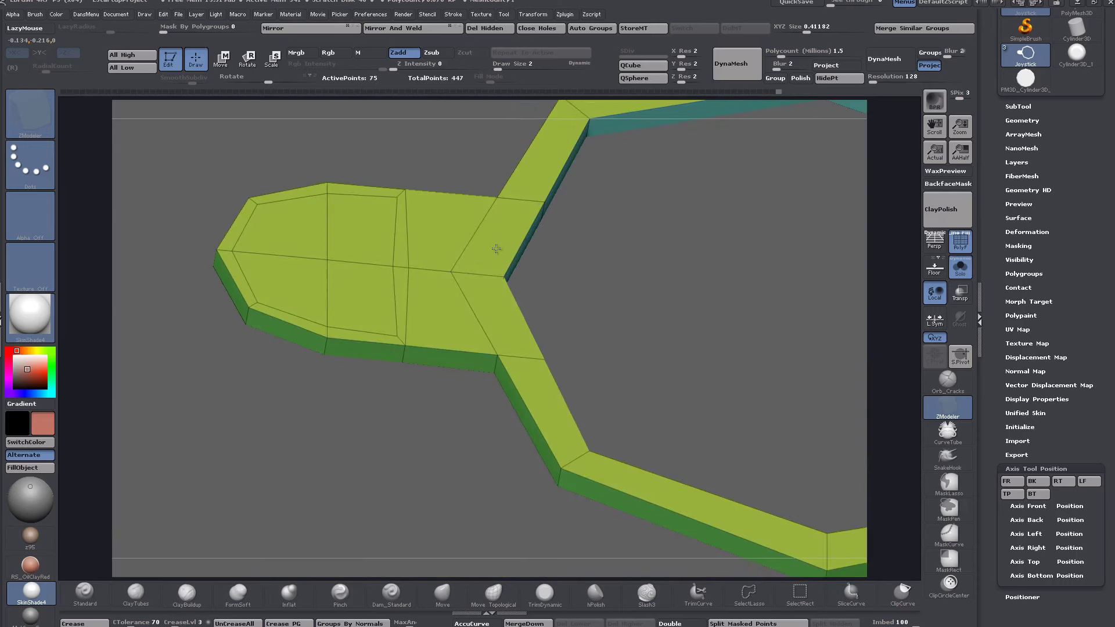
click(281, 623)
right_drag(400, 428, 419, 368)
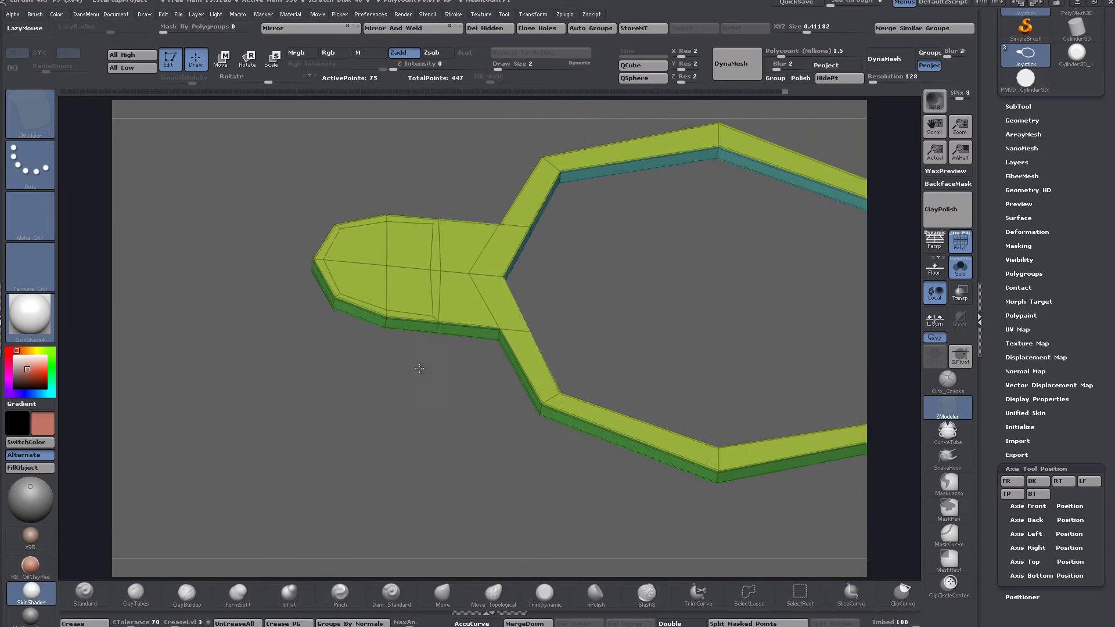
key(shift+d)
right_drag(483, 413, 744, 258)
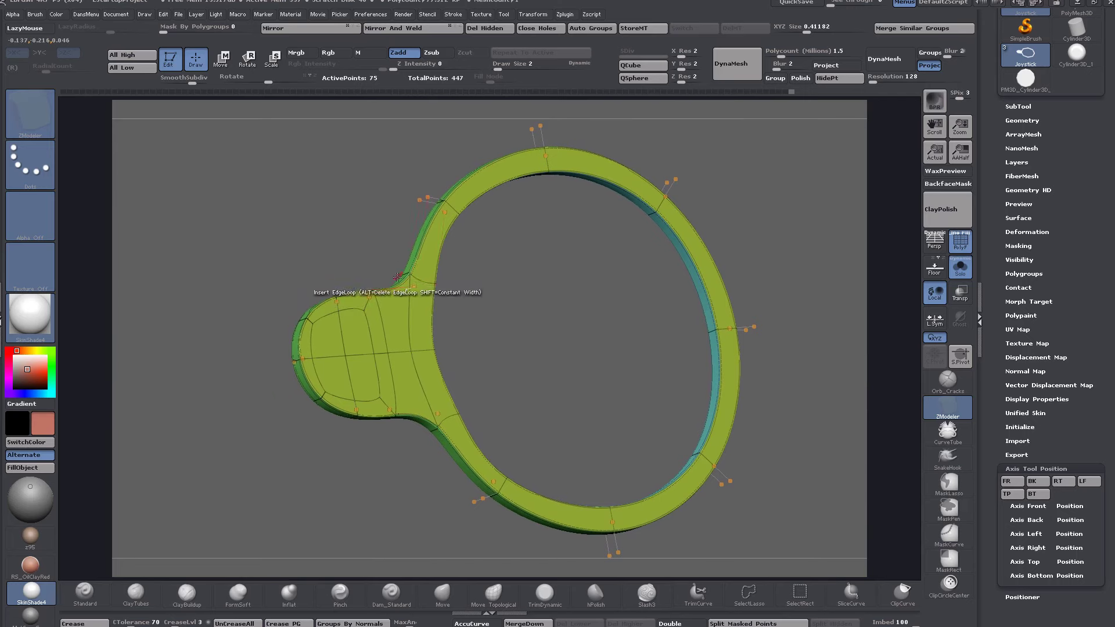
Step: Set ZModeler's edge action to Crease and crease the vertical corner edge where the button pad's side wall meets the large ring
ctrl+right_drag(388, 279, 485, 358)
alt+right_drag(373, 201, 546, 340)
ctrl+right_drag(480, 299, 352, 273)
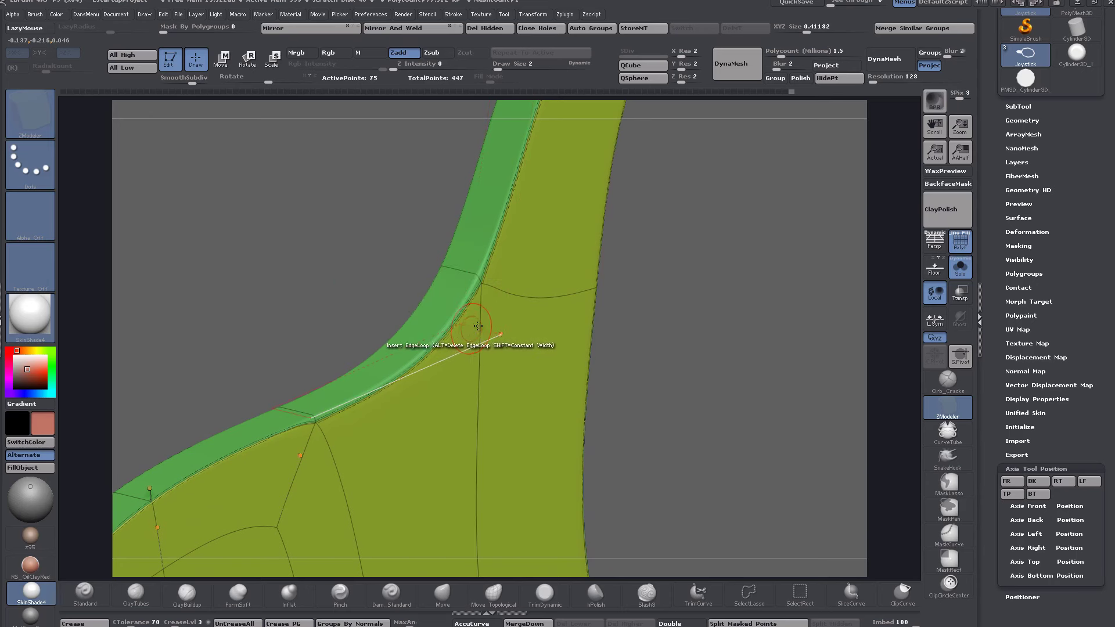
right_drag(462, 264, 526, 311)
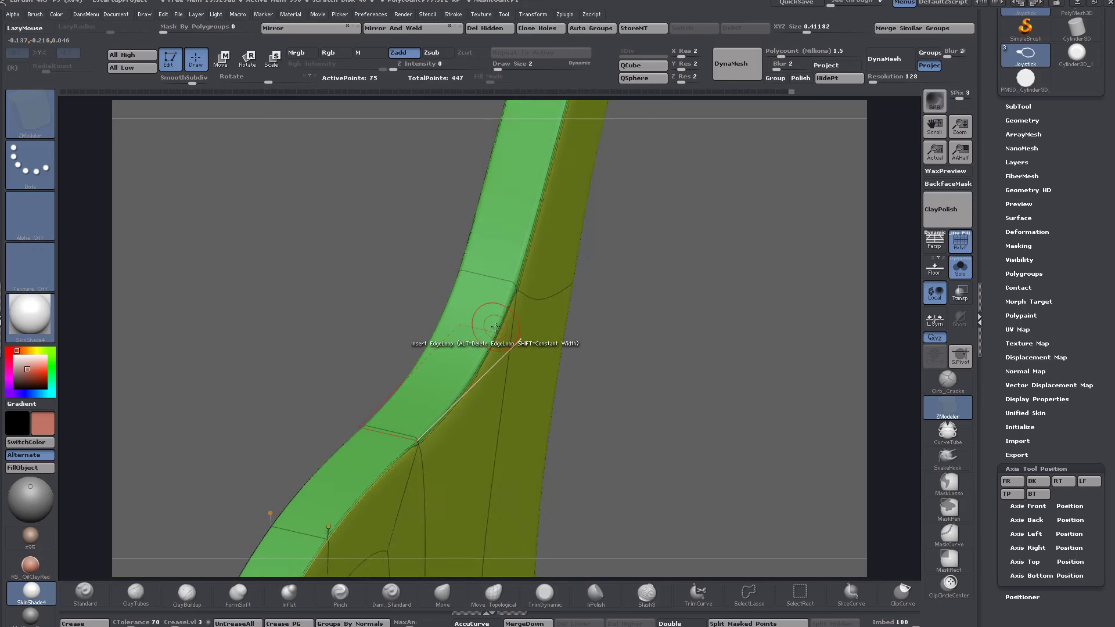
key(shift+d)
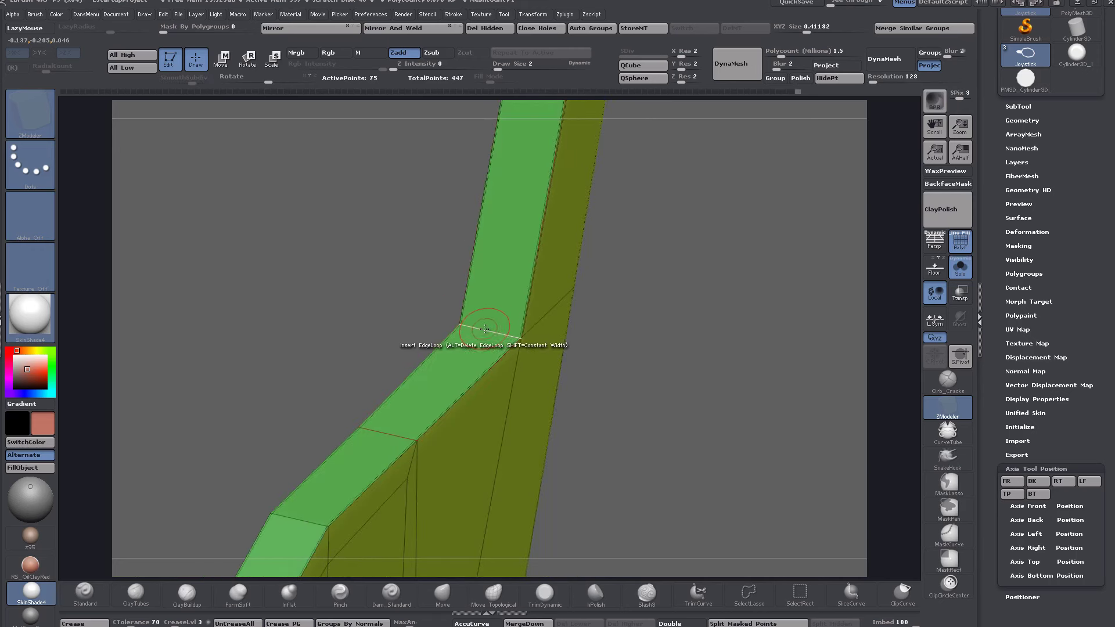
key(d)
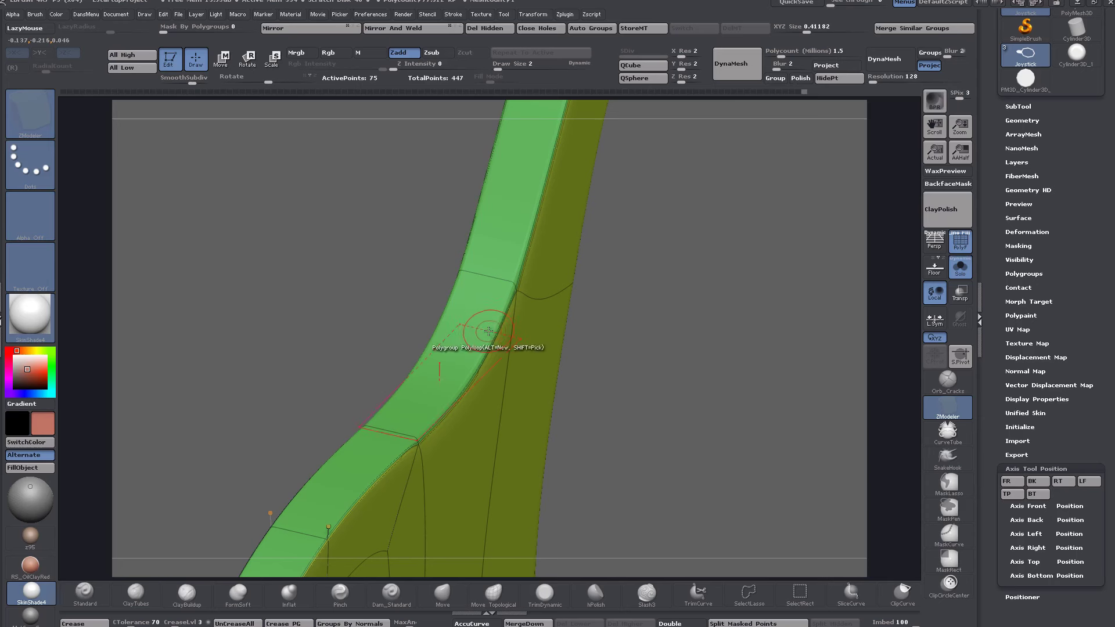
key(space)
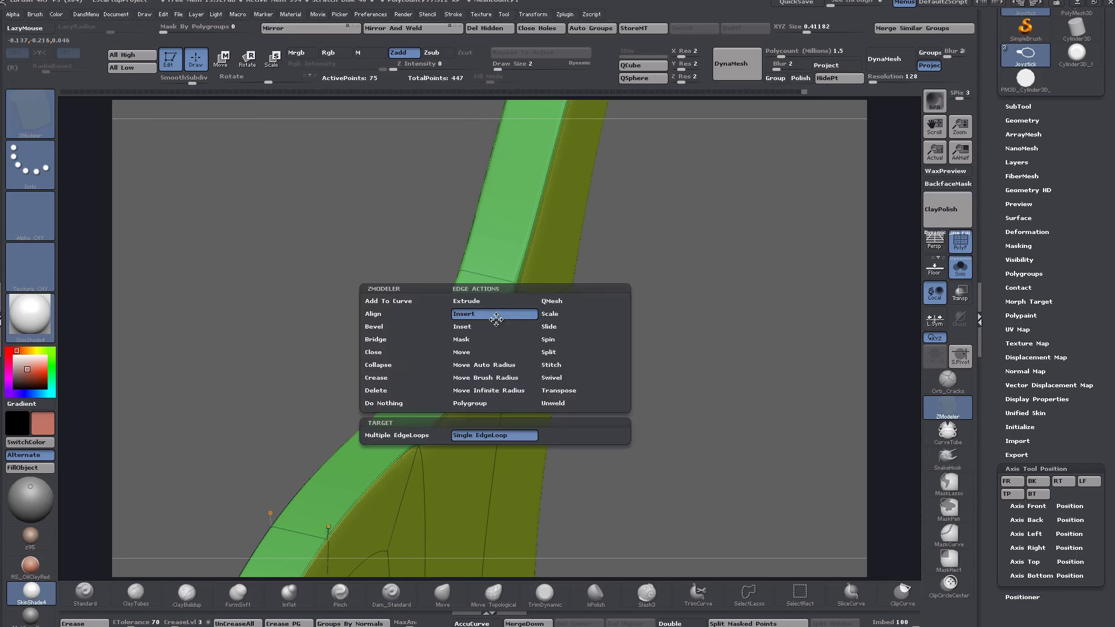
click(387, 378)
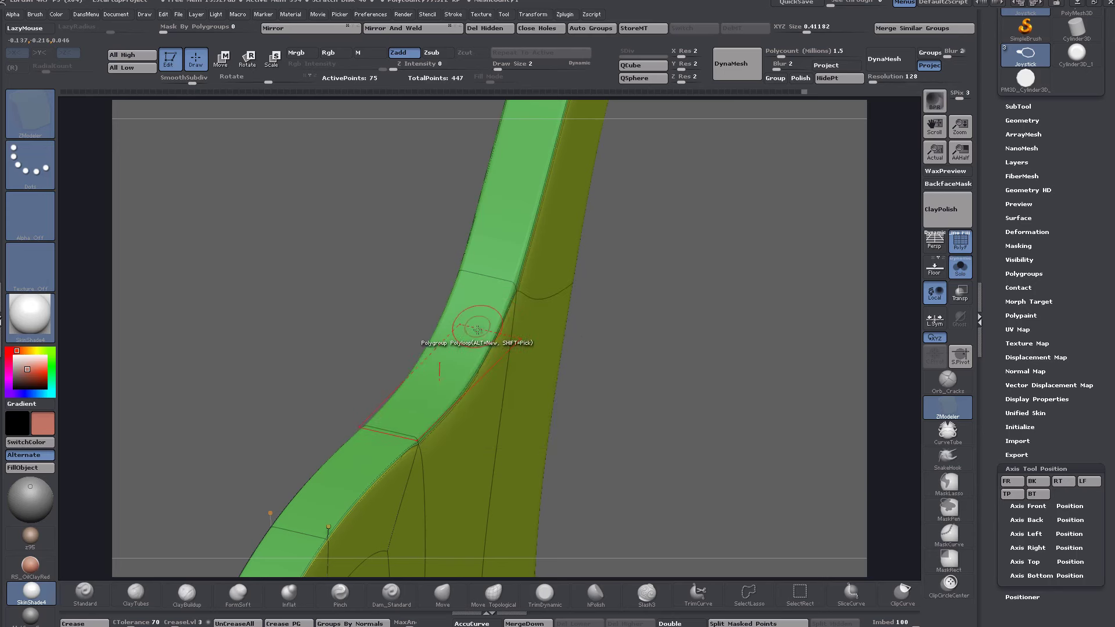
click(487, 324)
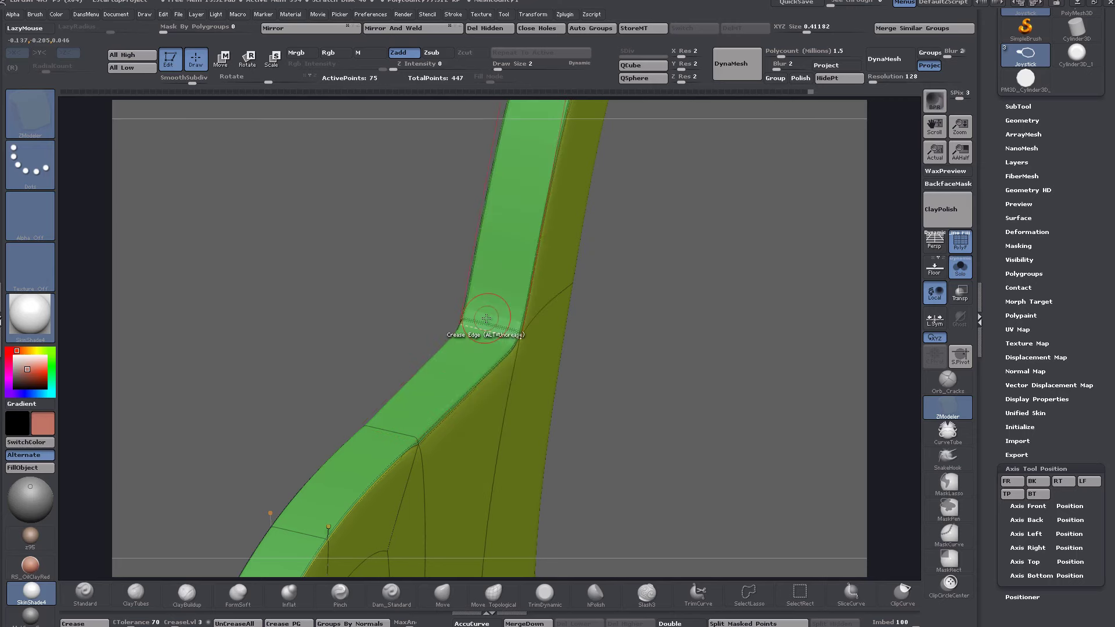
Step: Turn off X symmetry and leave only Z symmetry active for the joined ring
drag(575, 343, 455, 370)
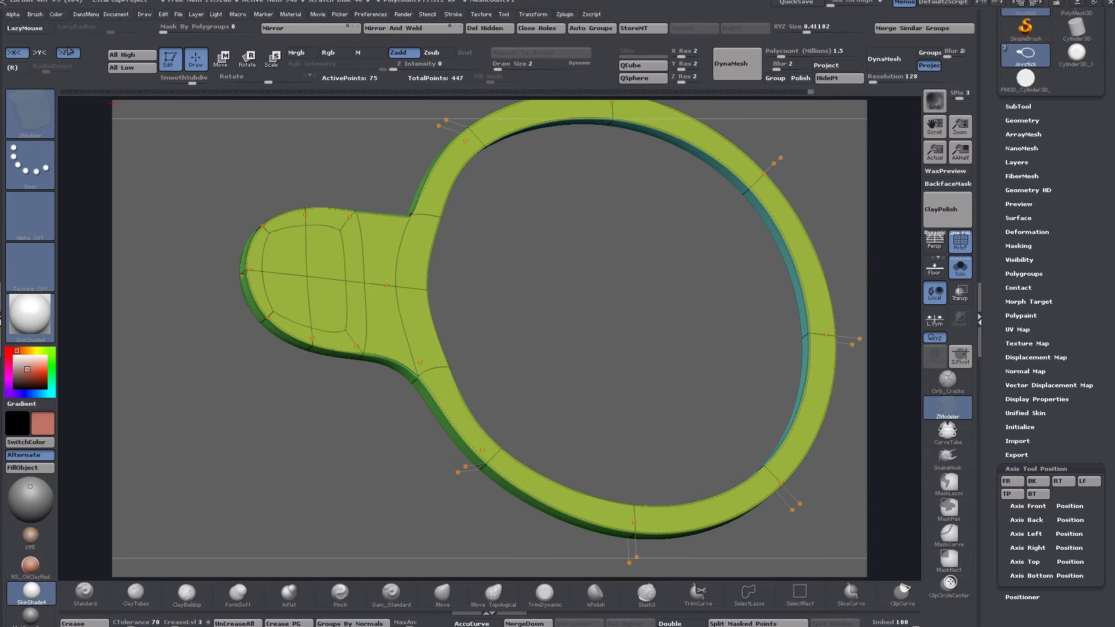
key(space)
drag(602, 301, 587, 248)
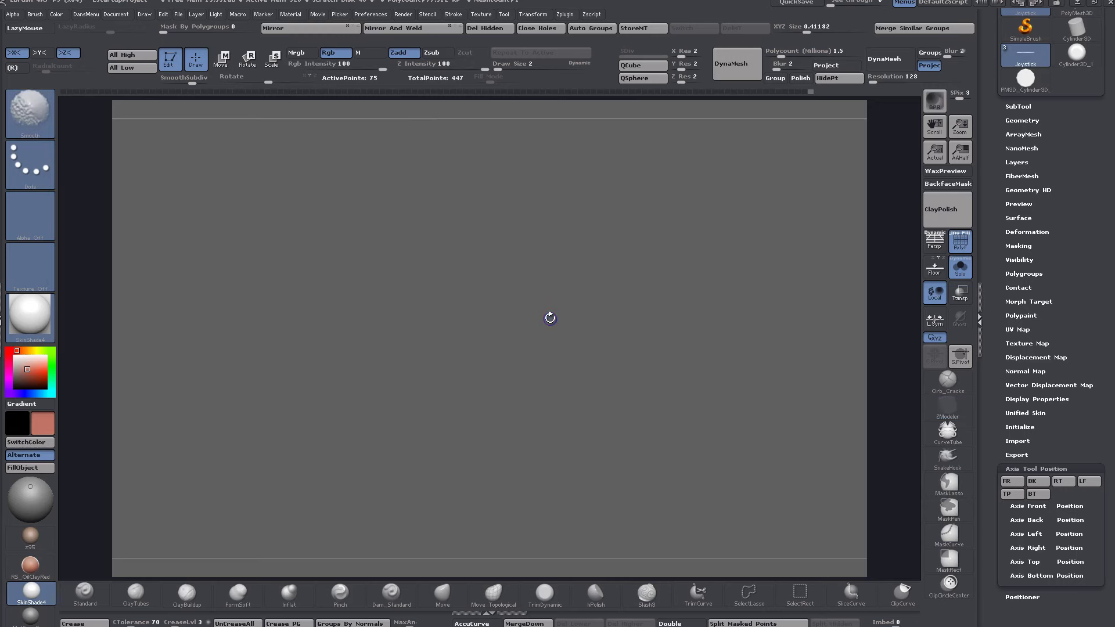
key(f)
drag(448, 286, 559, 391)
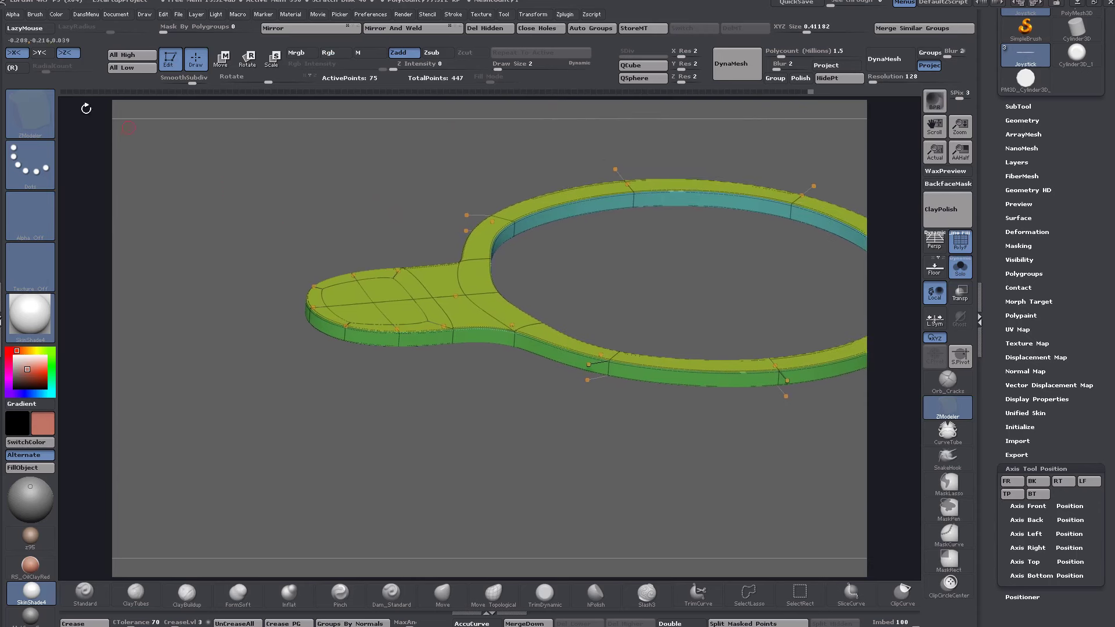
click(65, 53)
key(space)
alt+drag(790, 322, 641, 347)
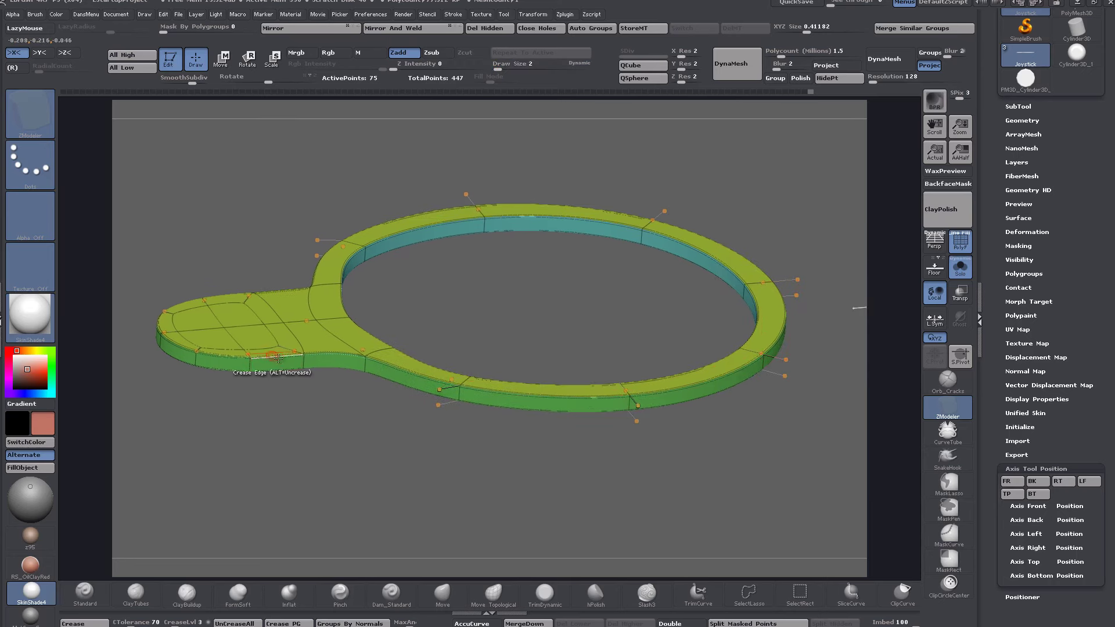
click(17, 54)
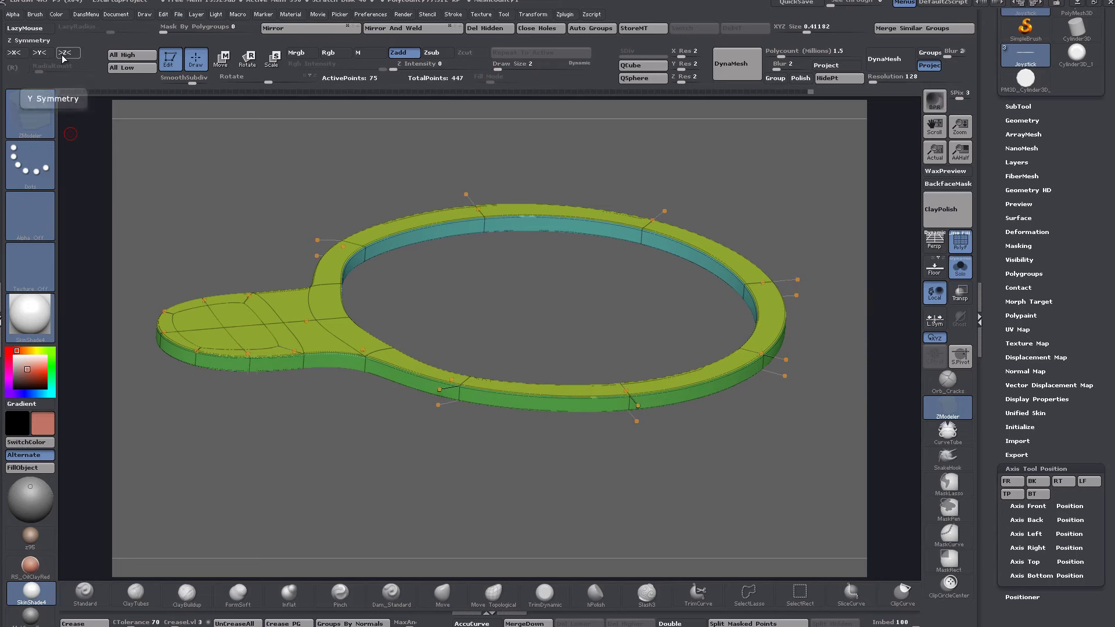
click(65, 53)
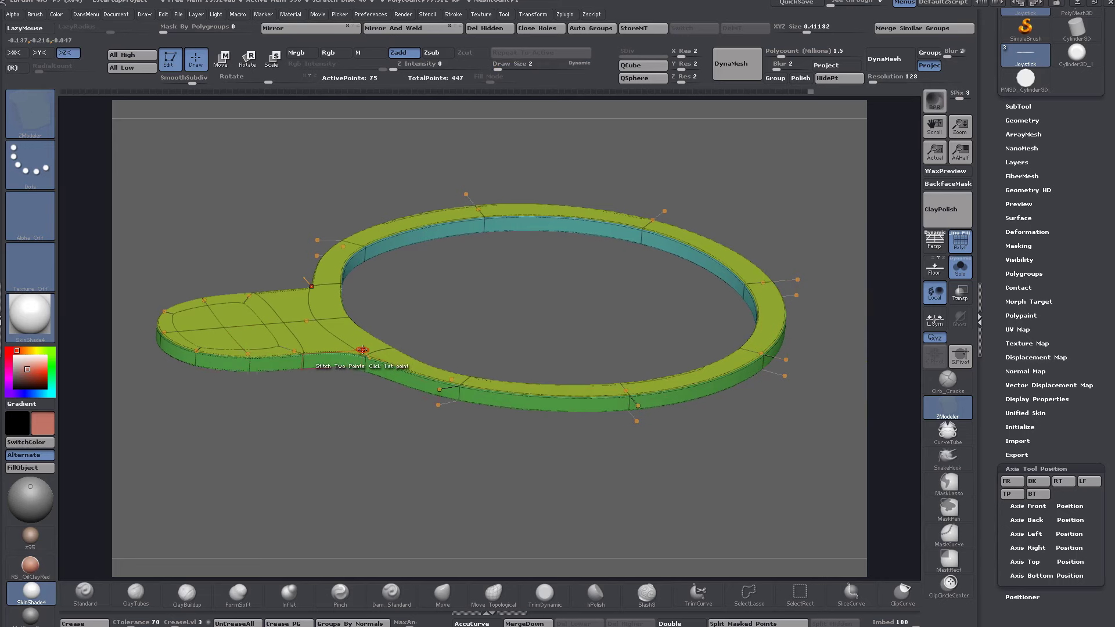
Step: Undo the one-sided crease and crease both vertical corner edges between pad and ring using Z symmetry
right_drag(358, 363, 360, 389)
ctrl+right_drag(379, 343, 537, 439)
mouse_move(386, 269)
right_down()
mouse_move(444, 279)
mouse_move(376, 293)
mouse_move(428, 331)
right_up()
key(ctrl)
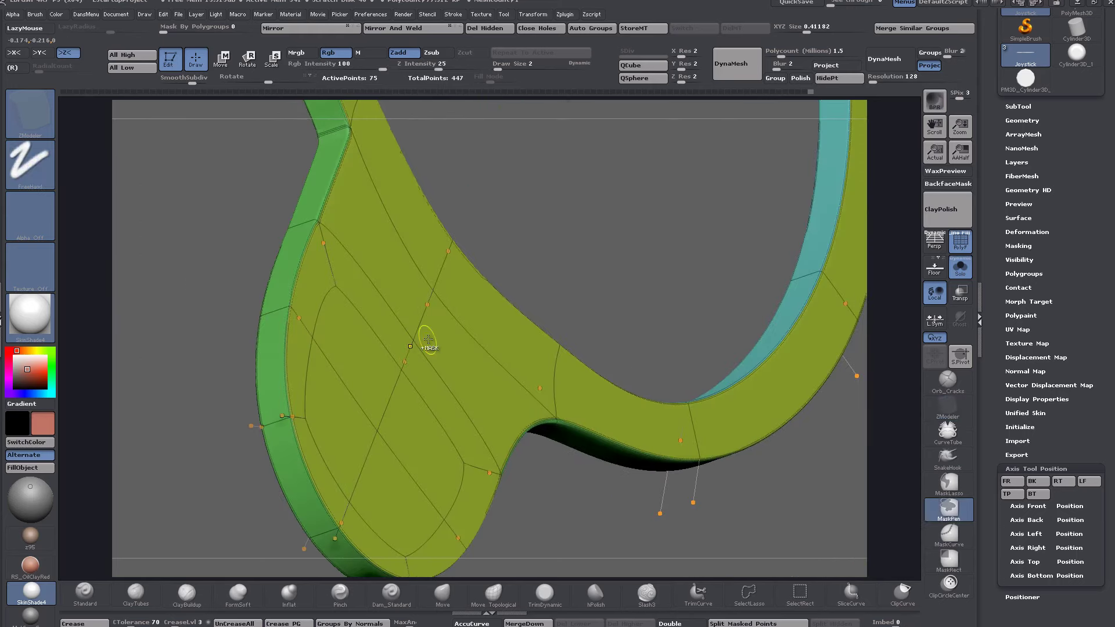
mouse_move(573, 398)
right_down()
mouse_move(530, 337)
mouse_move(542, 366)
mouse_move(519, 356)
right_up()
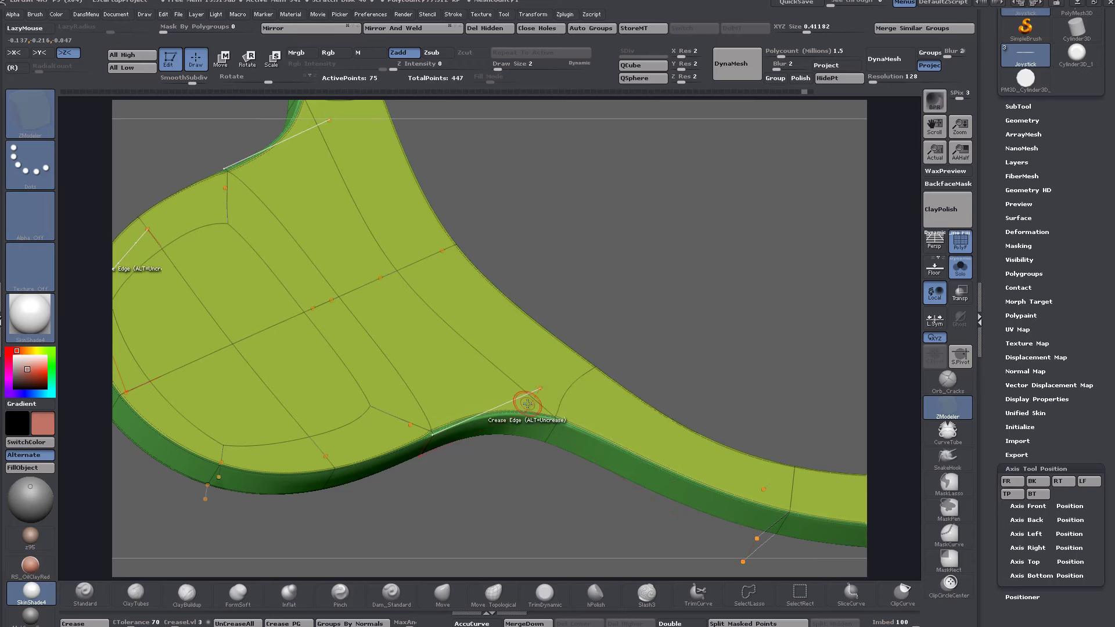
key(shift+d)
key(shift+d)
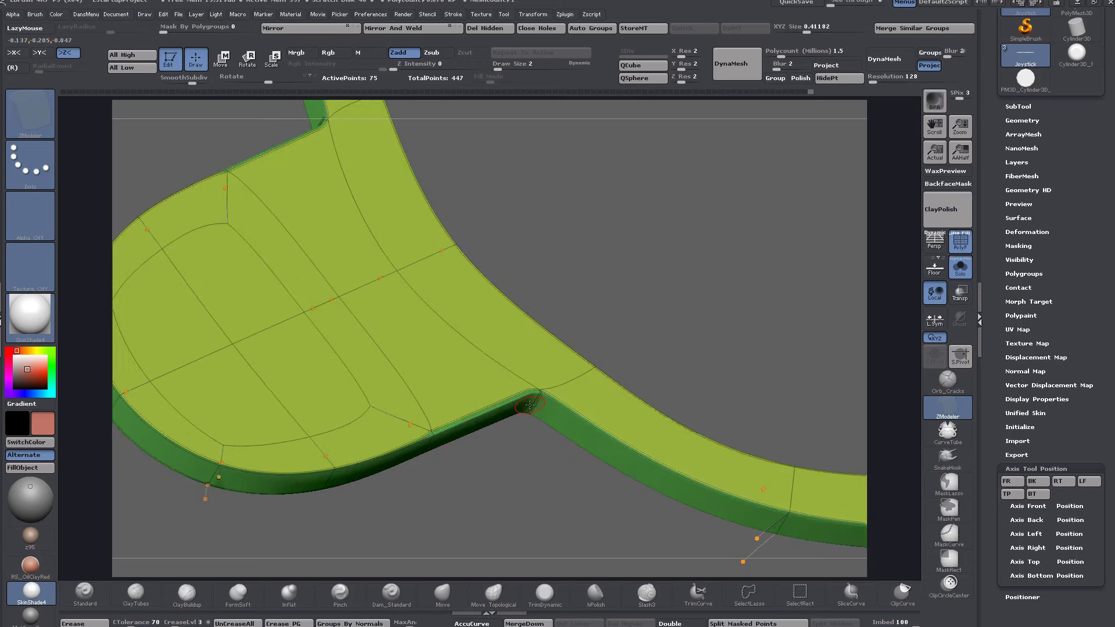
Step: Try to round the large ring's inner rim from the top view with the ClipCircleCenter brush
alt+drag(541, 443, 564, 310)
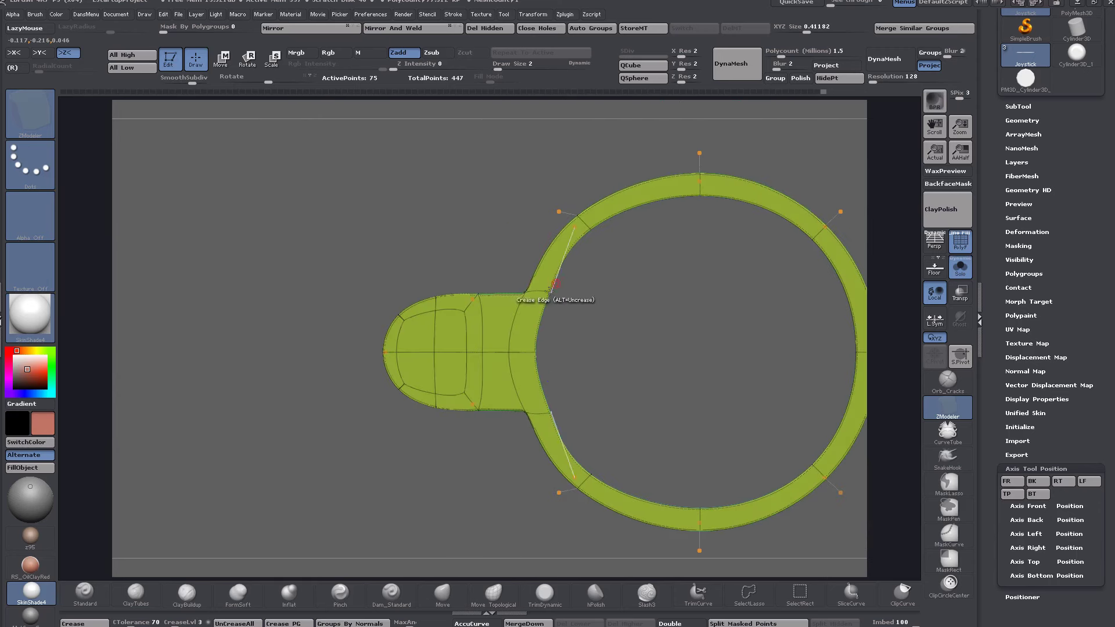
click(549, 290)
alt+drag(604, 392, 496, 362)
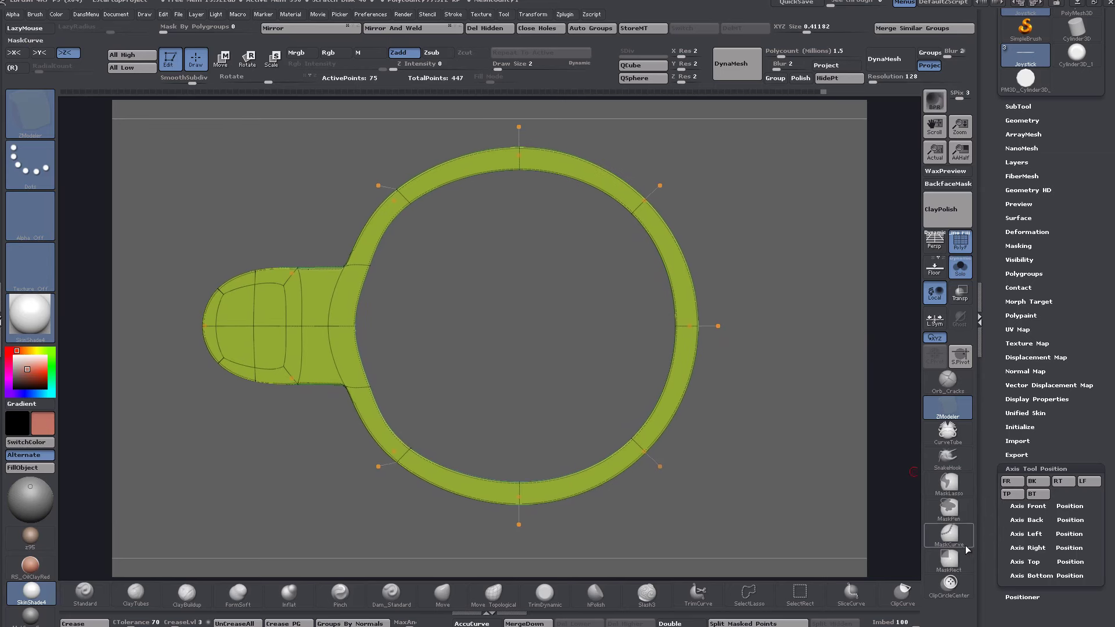
click(949, 583)
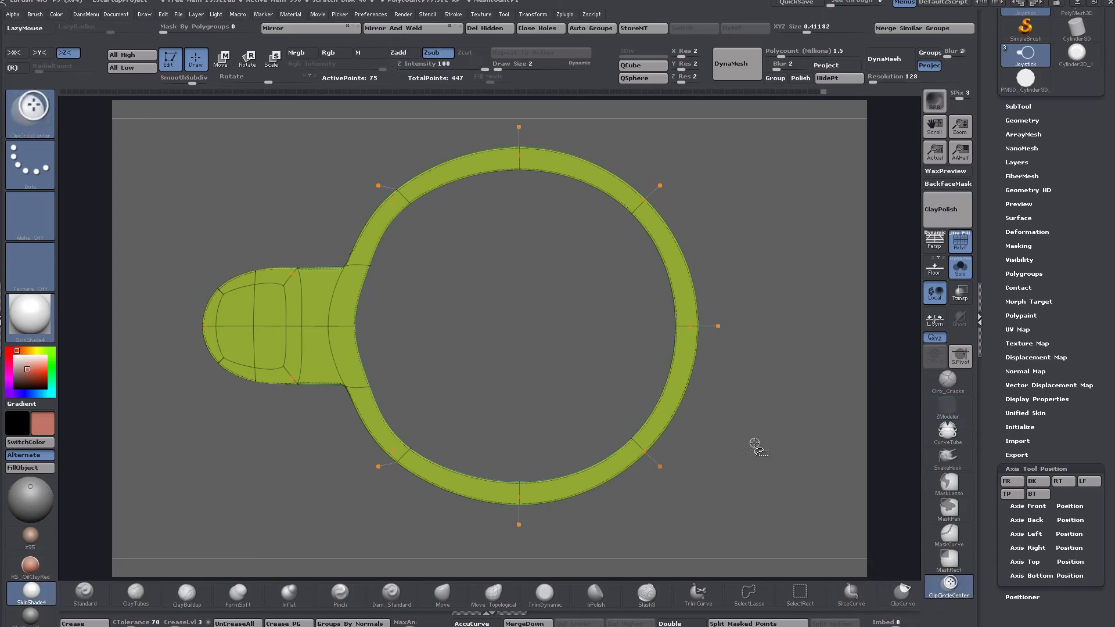
drag(751, 427, 690, 457)
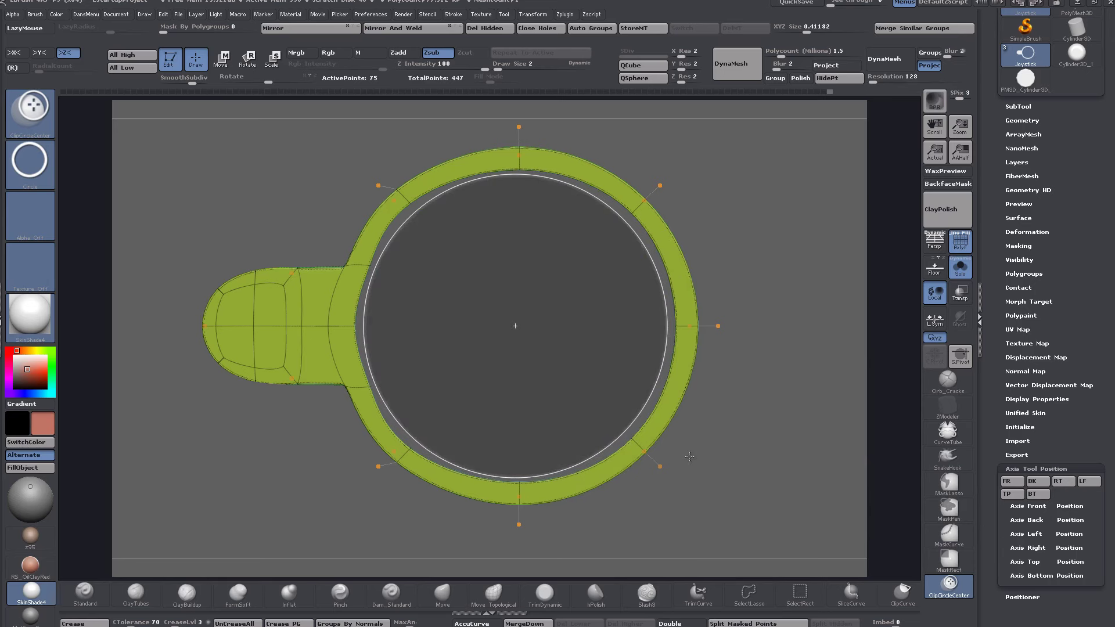
key(alt)
drag(690, 457, 668, 395)
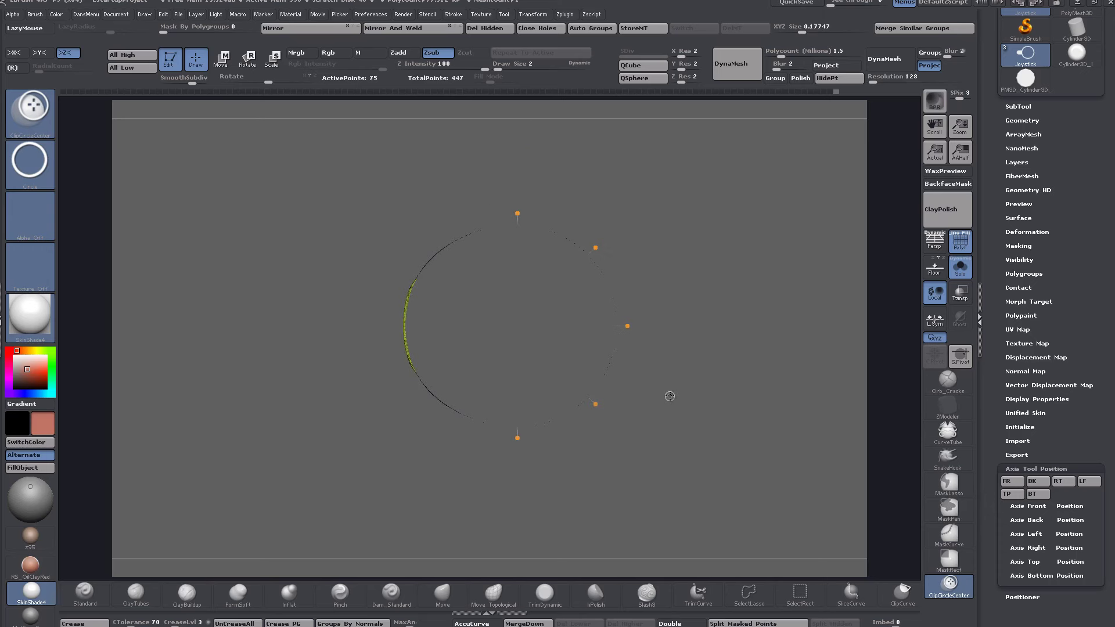
key(b)
key(z)
key(m)
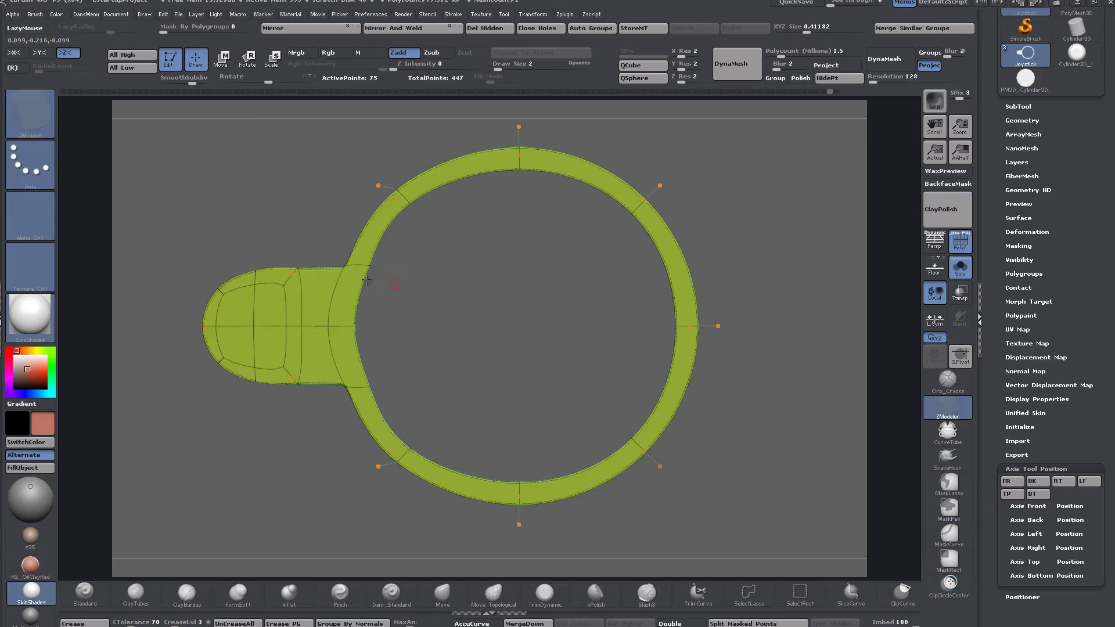
Step: Test the clip brush's circle stroke with Square and Center disabled, and restore both options
key(ctrl+shift)
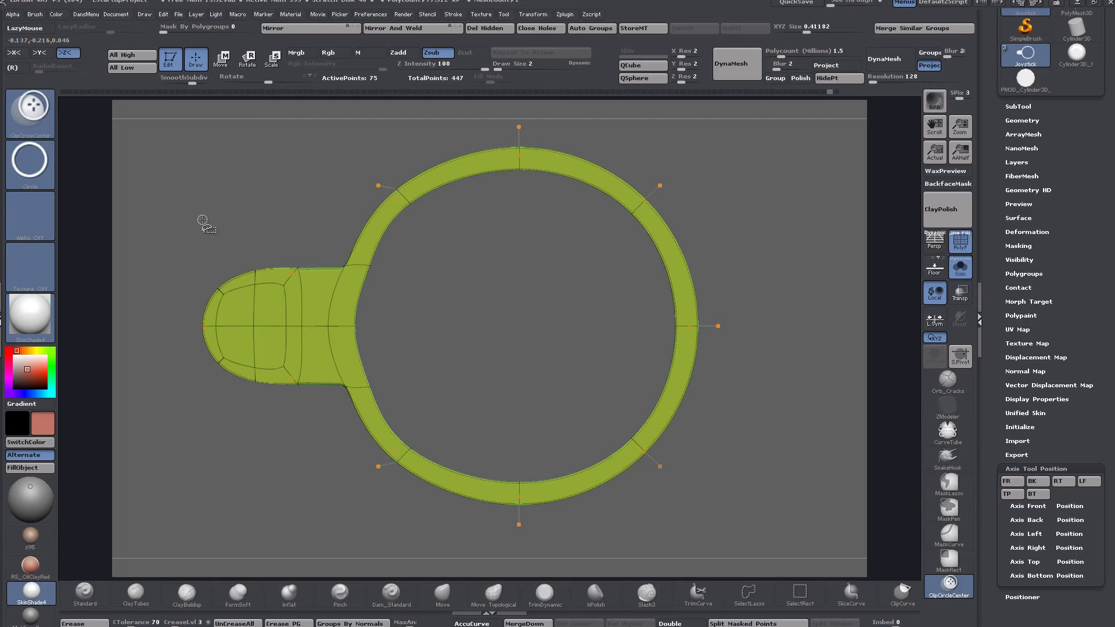
ctrl+shift+click(23, 116)
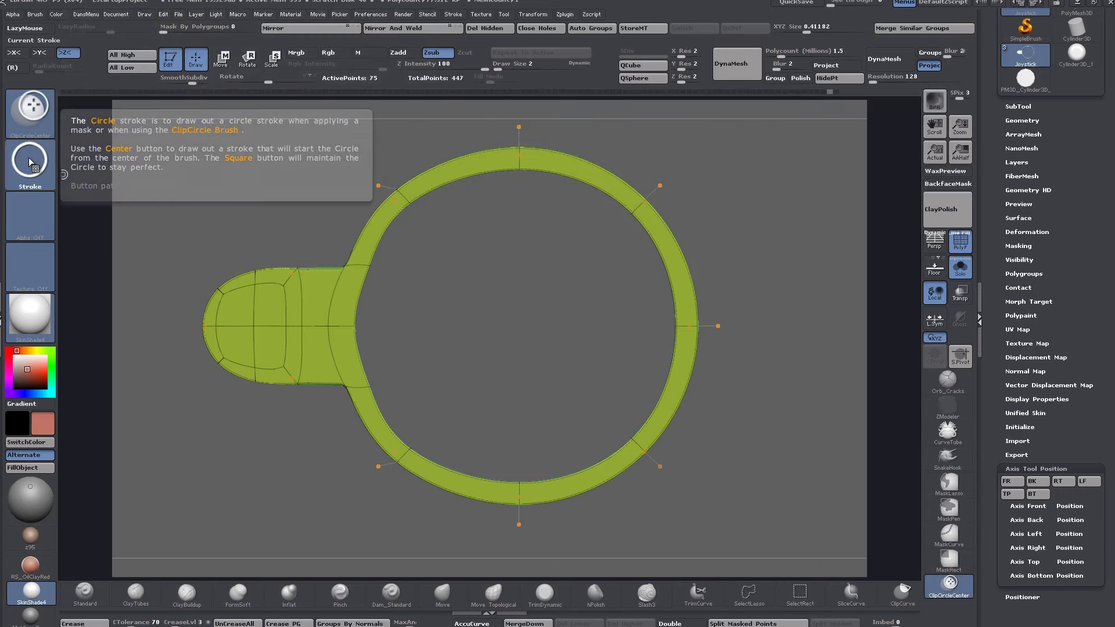
click(29, 158)
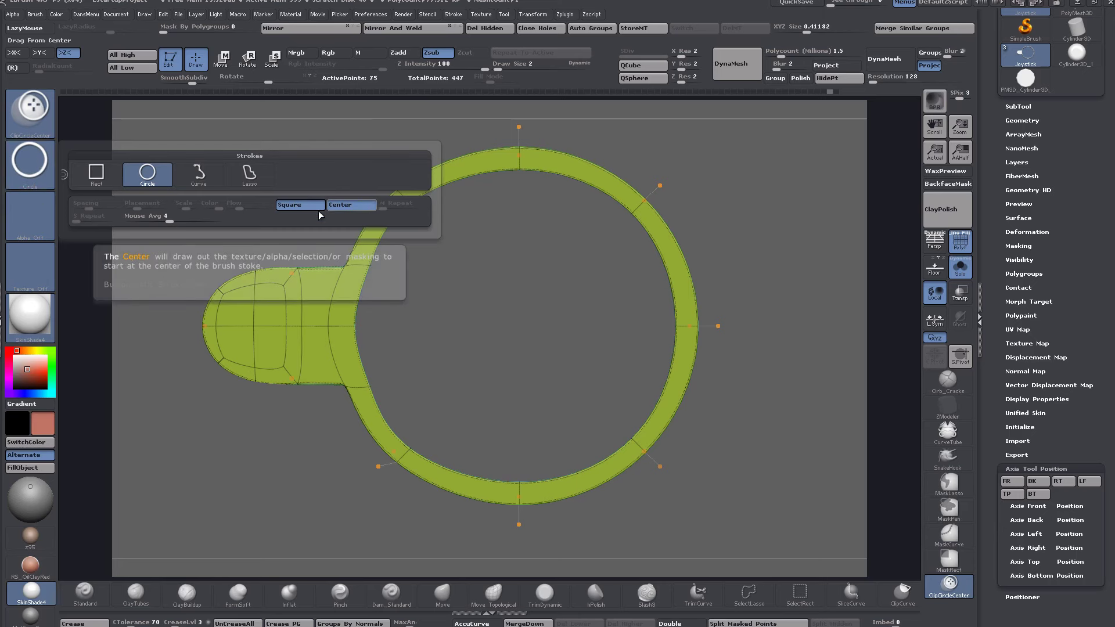
ctrl+shift+click(298, 207)
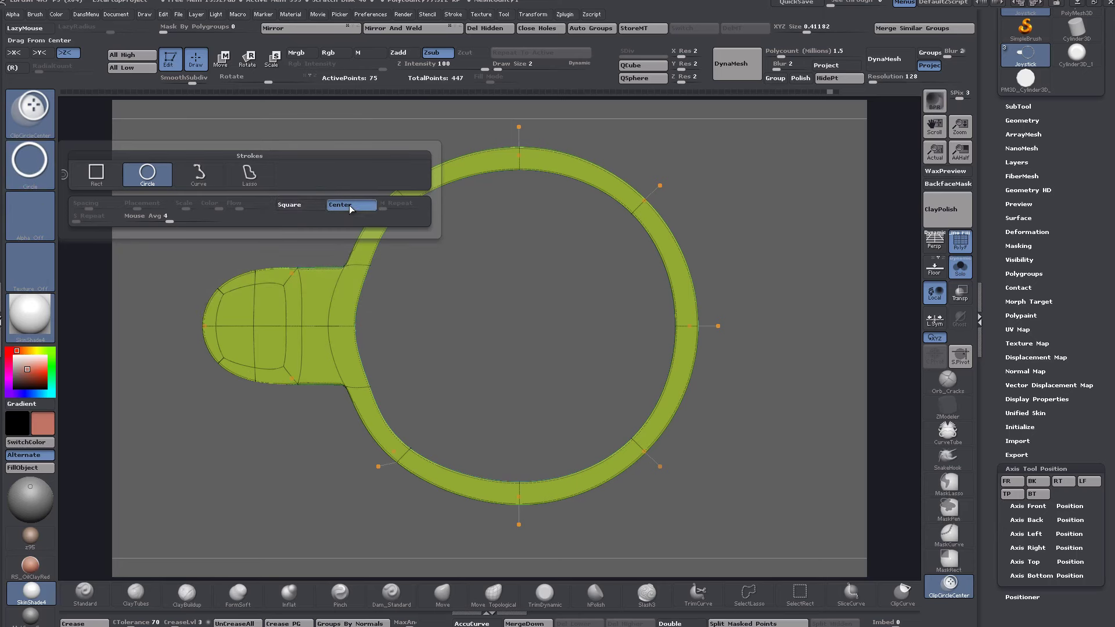
ctrl+shift+click(350, 205)
mouse_move(192, 172)
mouse_down()
mouse_move(266, 231)
mouse_move(463, 266)
mouse_move(510, 342)
mouse_move(266, 269)
mouse_move(356, 391)
mouse_move(262, 220)
mouse_up()
key(ctrl+z)
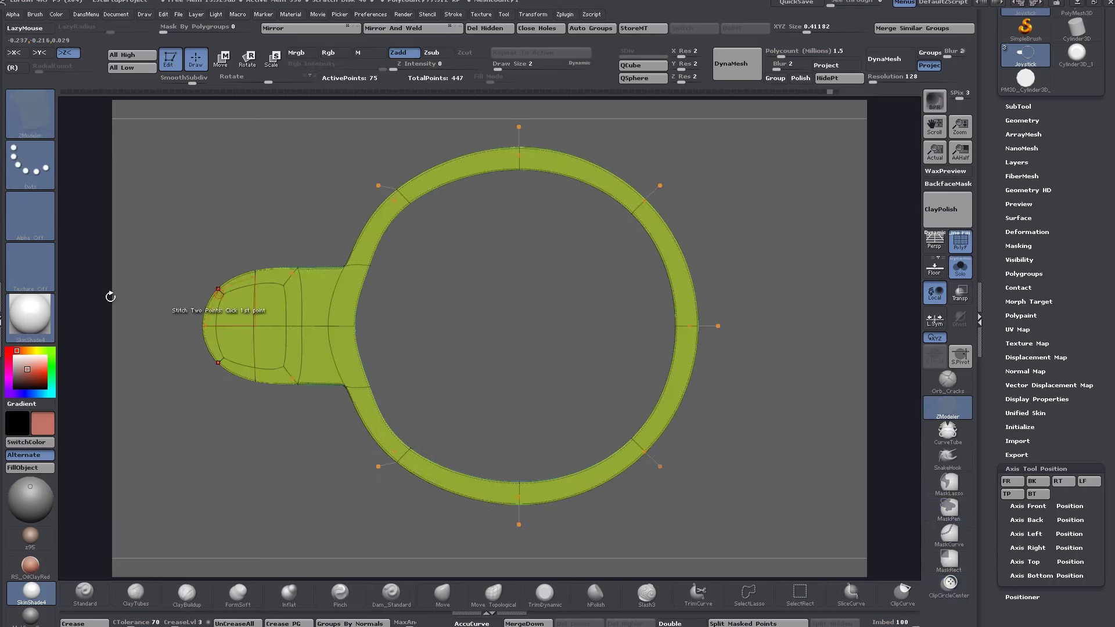
click(29, 162)
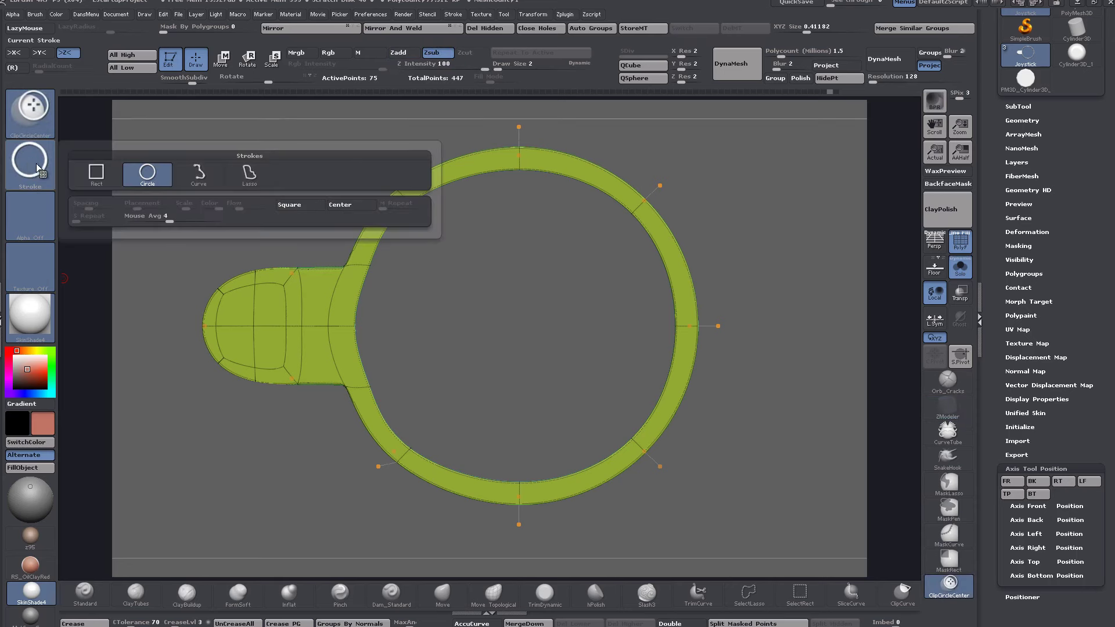
click(291, 207)
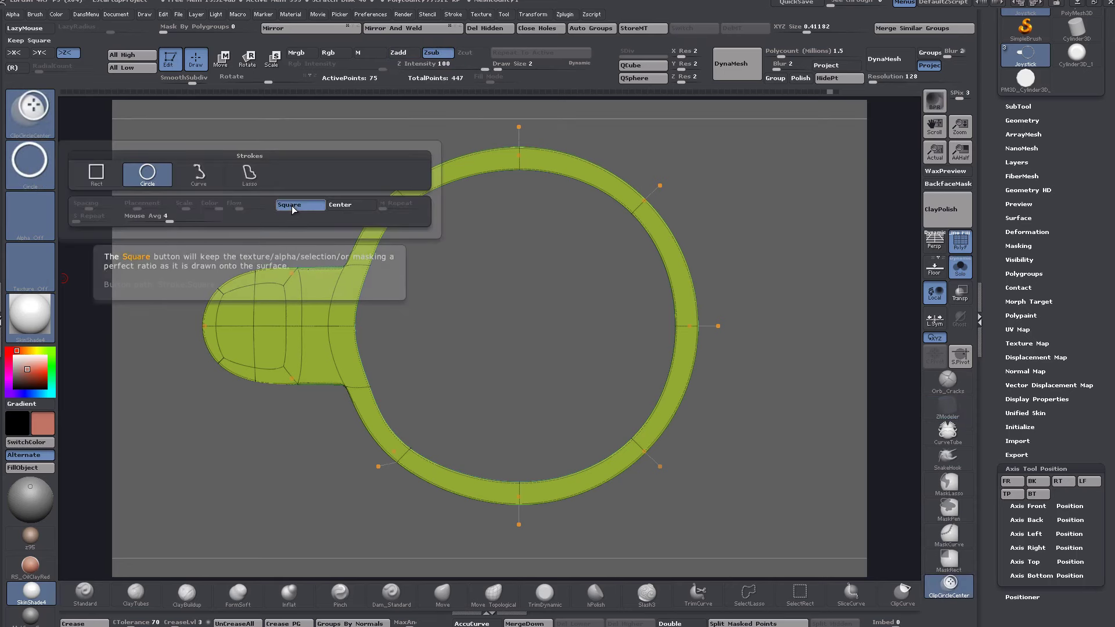
click(346, 206)
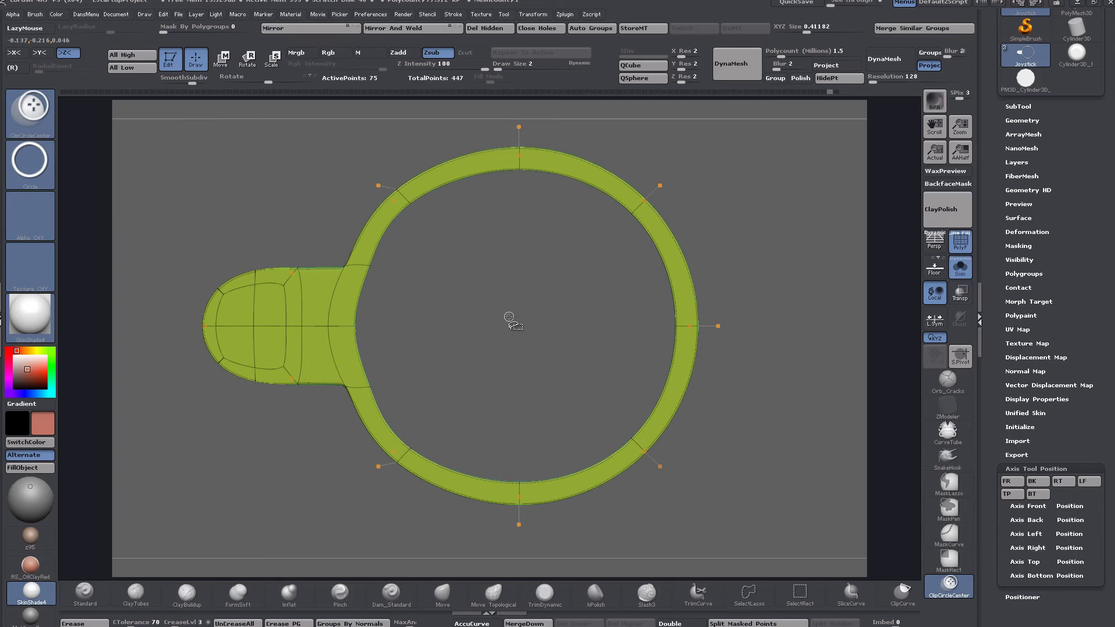
Step: Show the floor grid as a centre reference for the circular clip
key(b)
key(z)
key(m)
click(935, 272)
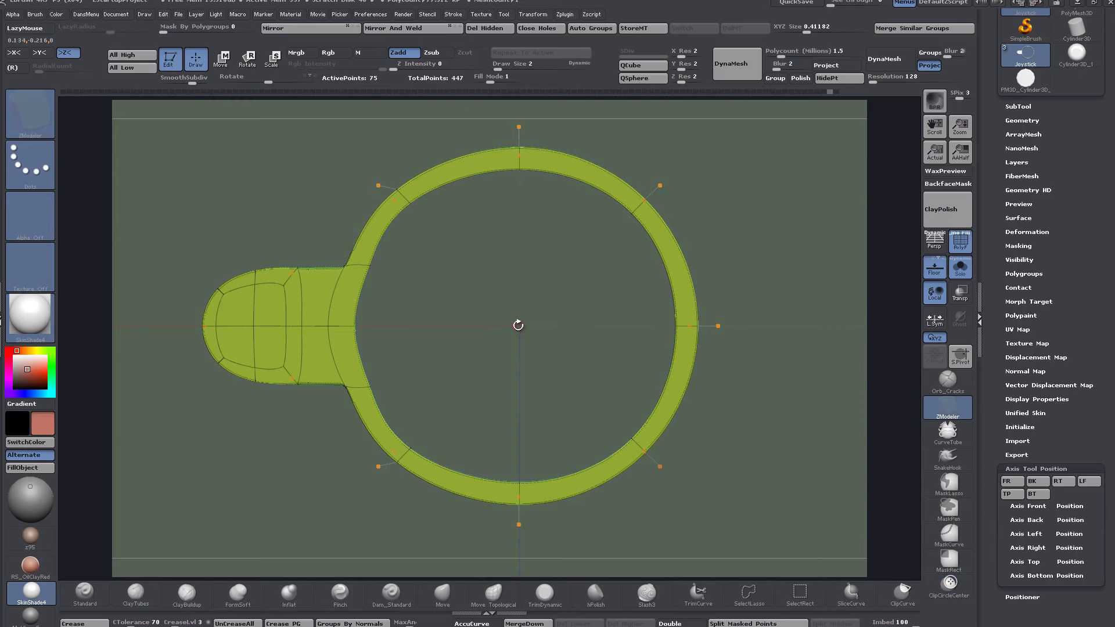
Step: Clip the large ring's inner rim to a true circle centred on the grid origin with ClipCircleCenter, and return to the ZModeler brush
ctrl+shift+drag(518, 326, 672, 498)
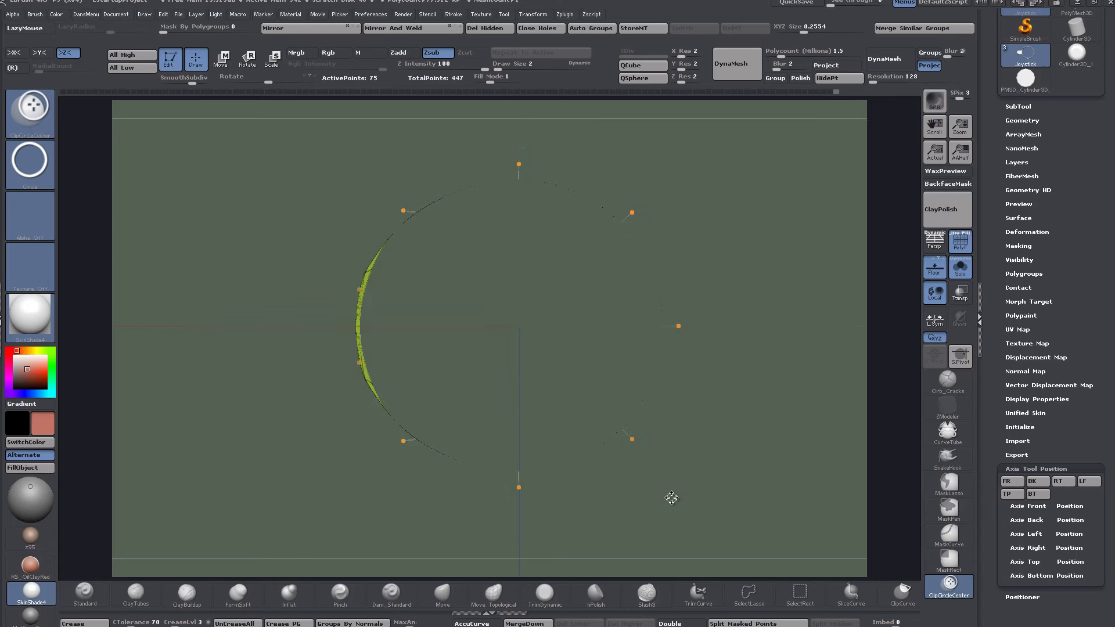
key(ctrl+z)
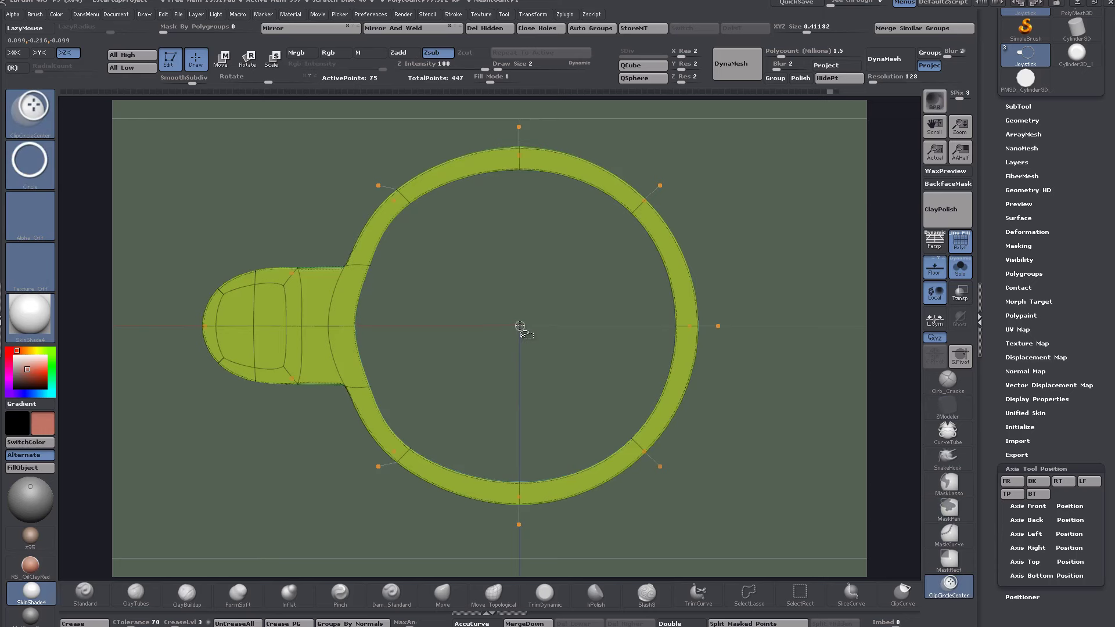
drag(519, 326, 652, 508)
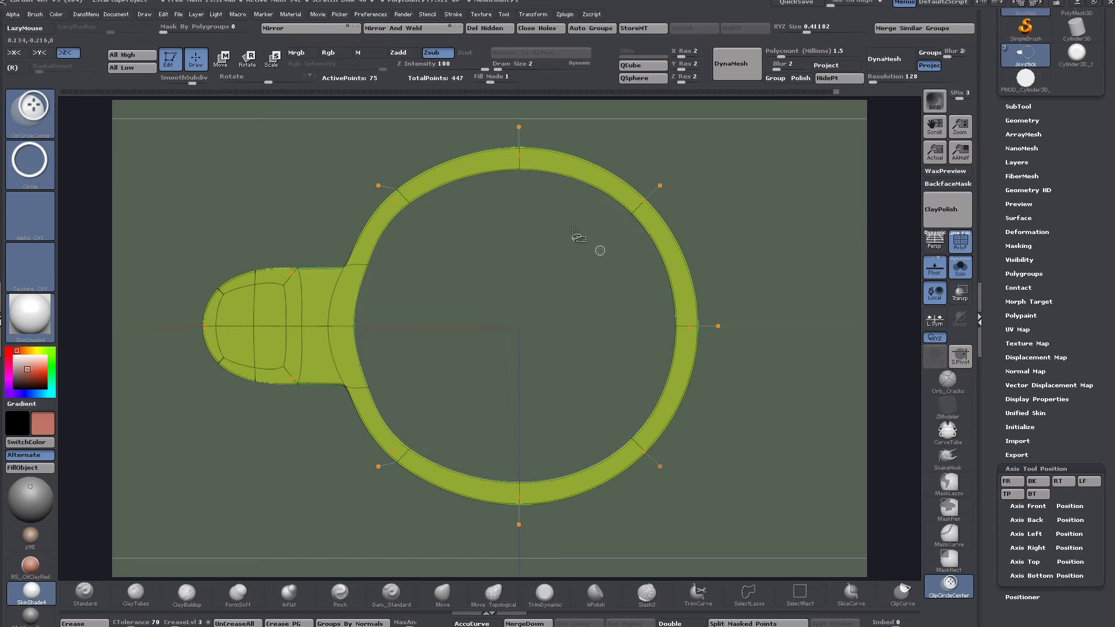
mouse_move(768, 342)
mouse_down()
mouse_move(889, 522)
mouse_move(620, 505)
mouse_move(789, 456)
mouse_move(894, 566)
mouse_move(807, 488)
mouse_move(1009, 508)
mouse_move(760, 505)
mouse_move(990, 483)
mouse_move(948, 410)
mouse_up()
click(948, 406)
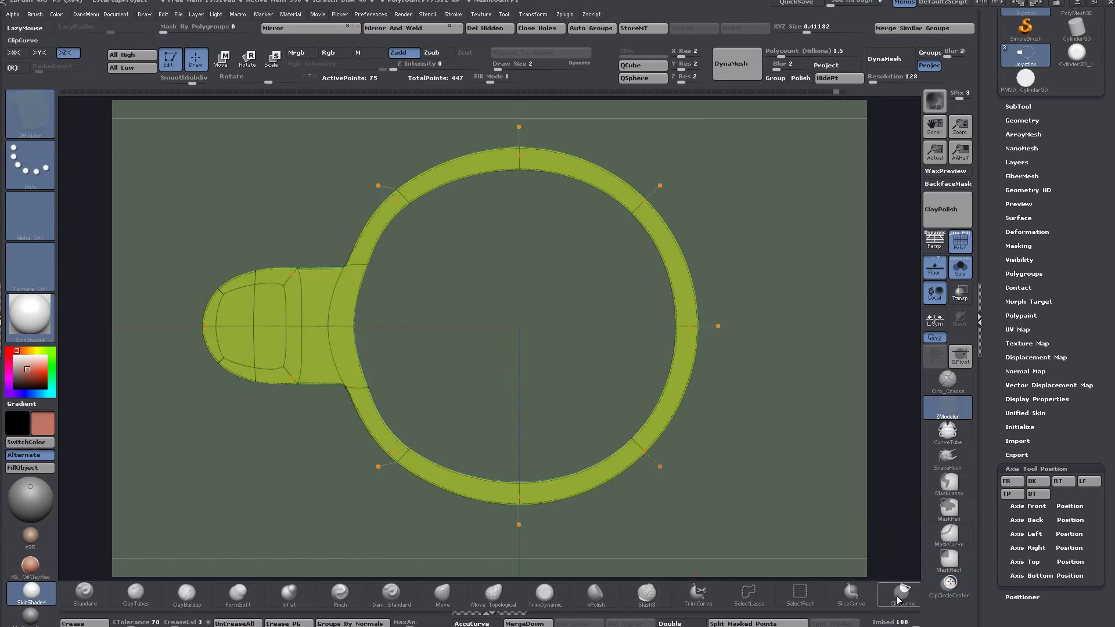
Step: Try to trim the side of the ring opposite the tab with the ClipCurve brush
mouse_move(774, 269)
ctrl+shift+mouse_down()
mouse_move(713, 513)
mouse_move(665, 472)
mouse_move(654, 481)
ctrl+shift+mouse_up()
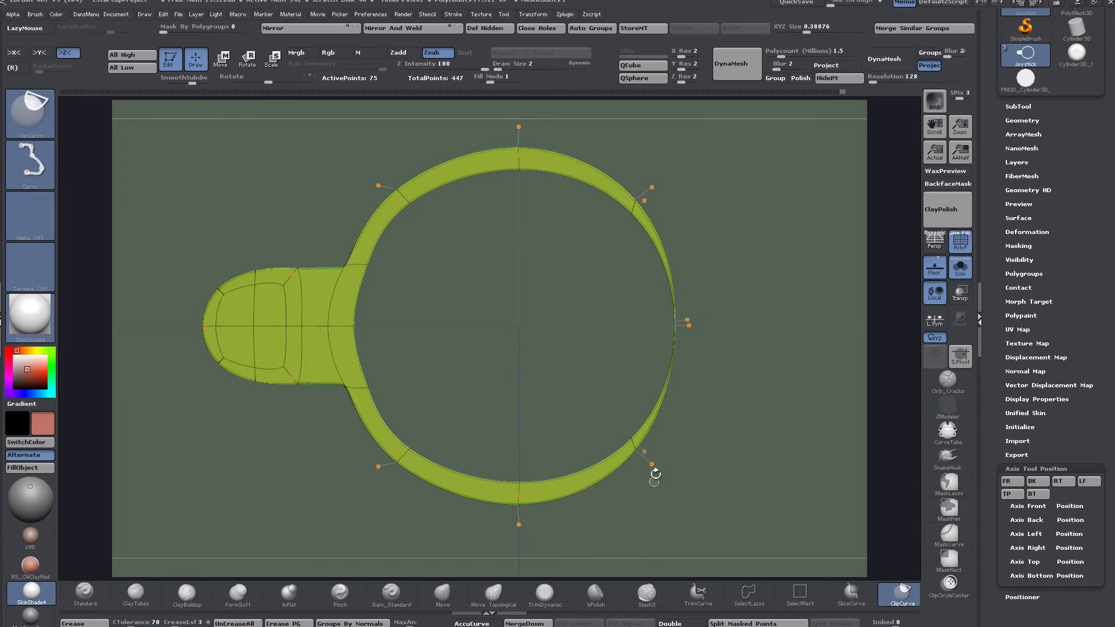
key(ctrl)
key(ctrl)
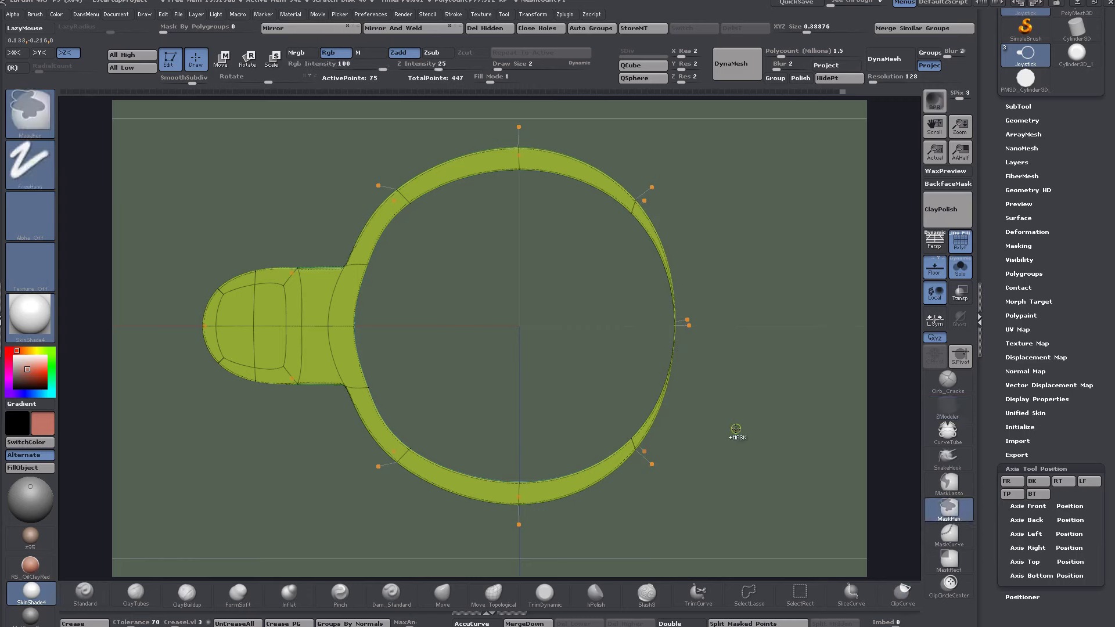
key(ctrl+z)
key(ctrl+z)
key(ctrl+z)
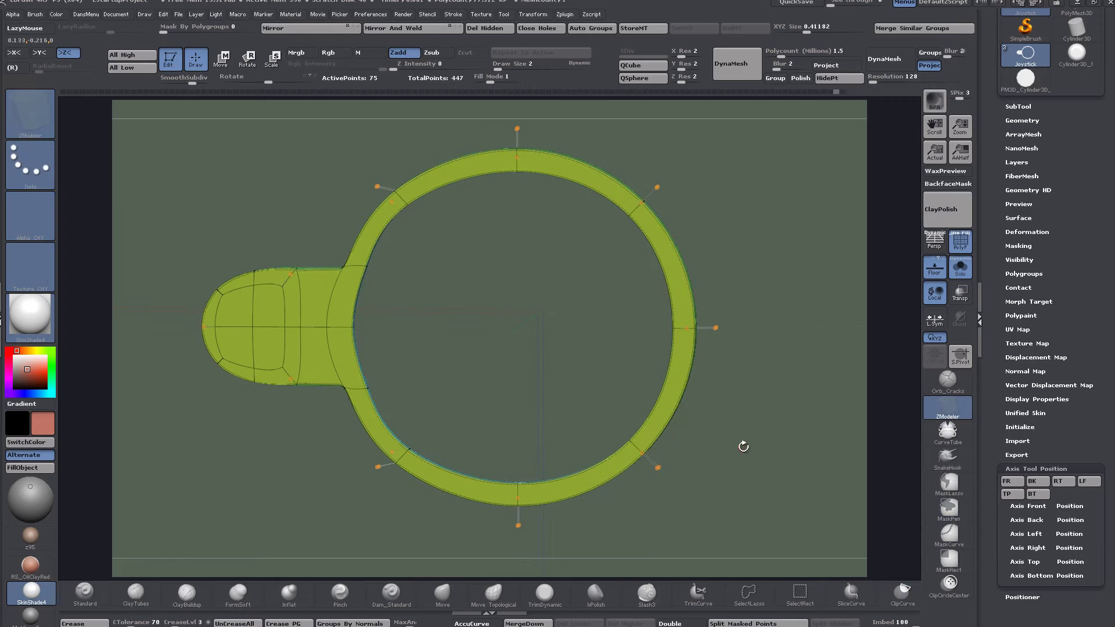
mouse_move(135, 193)
ctrl+shift+mouse_down()
mouse_move(635, 512)
mouse_move(743, 552)
ctrl+shift+mouse_up()
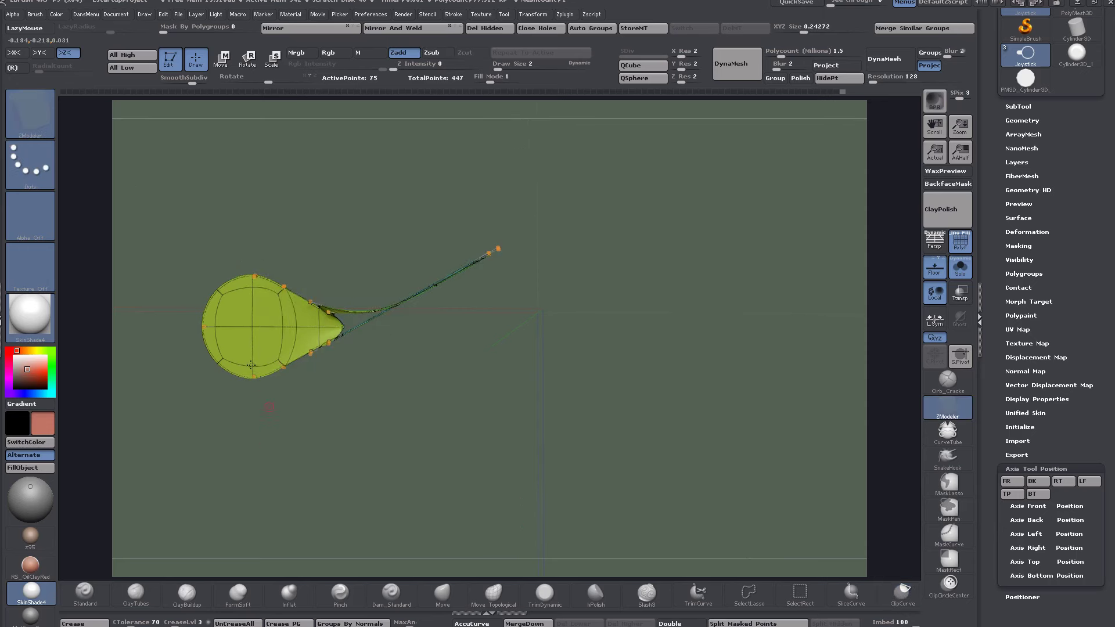
key(ctrl+z)
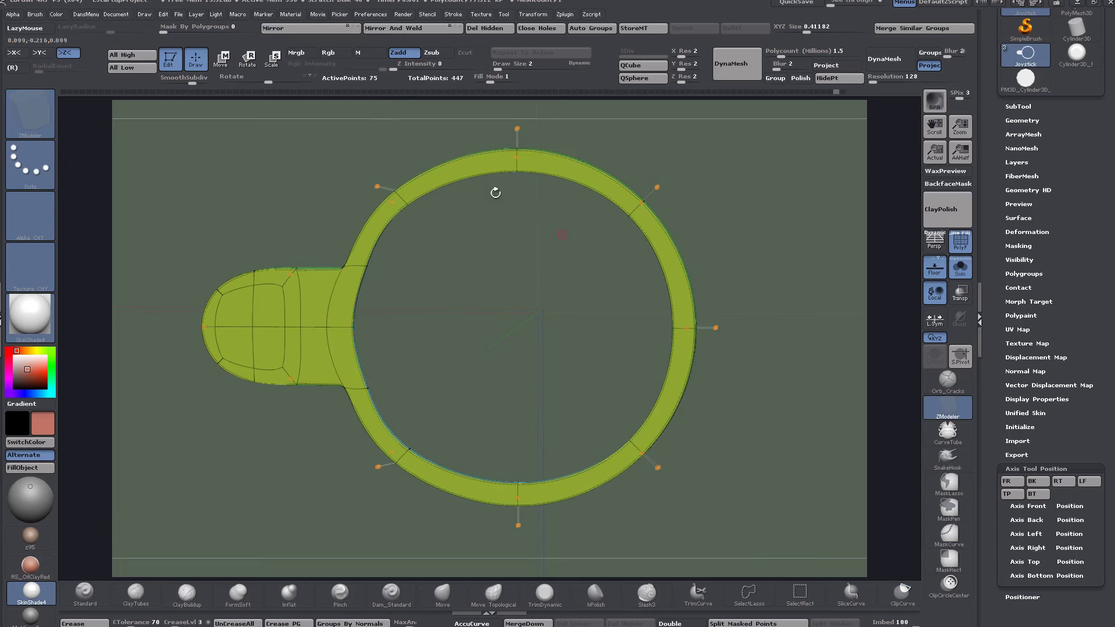
Step: Hide the floor grid and turn off the smoothed subdivision preview for the junction between tab and ring
alt+drag(759, 492, 776, 467)
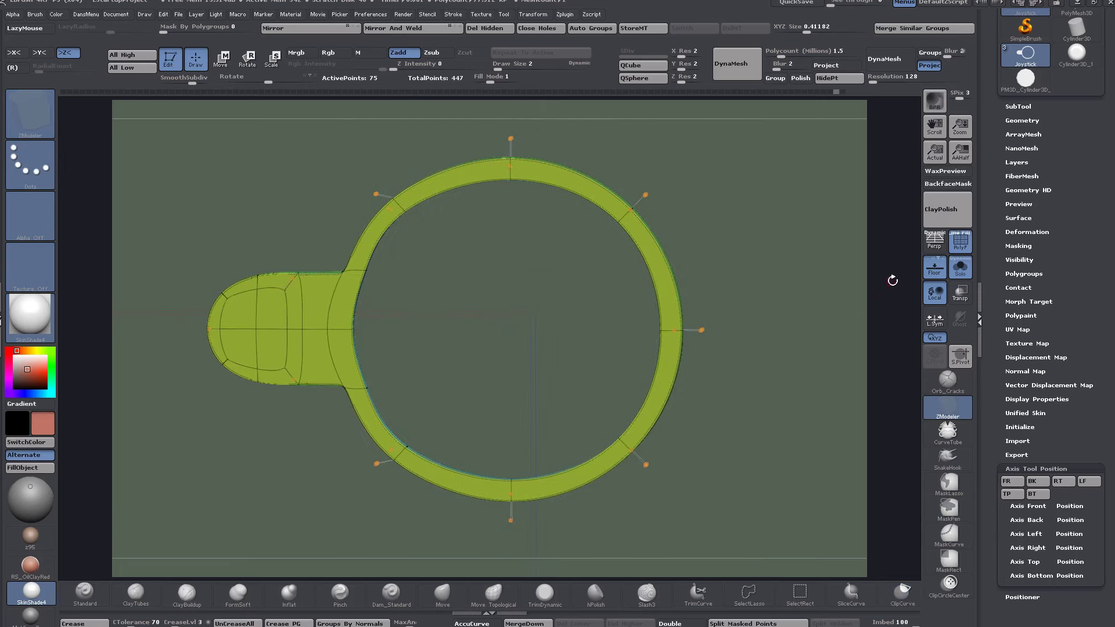
click(935, 266)
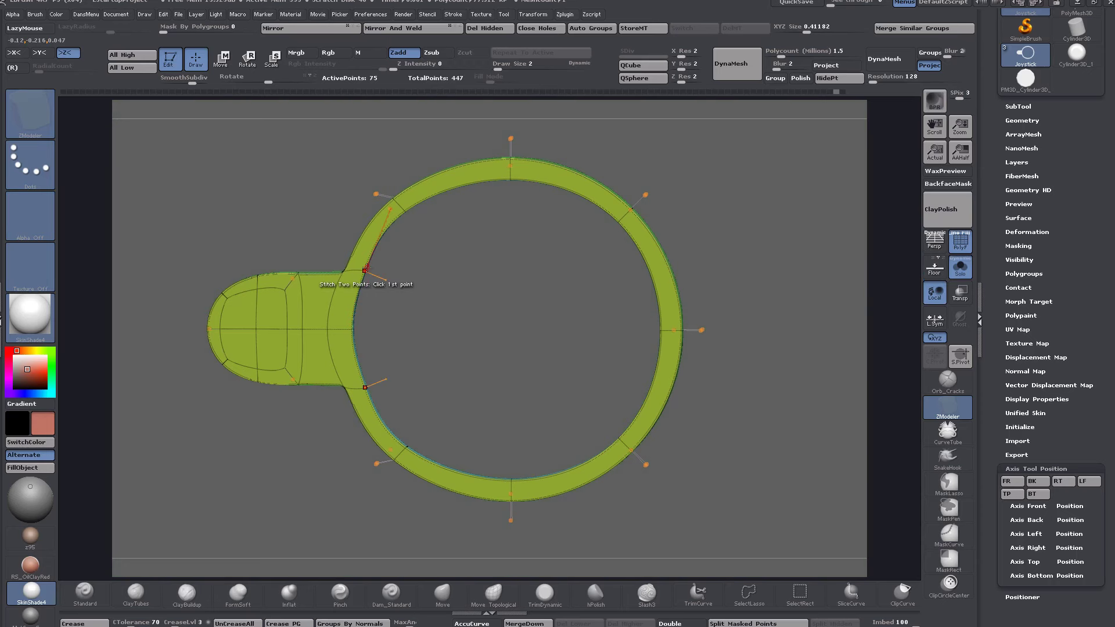
ctrl+right_drag(366, 270, 491, 362)
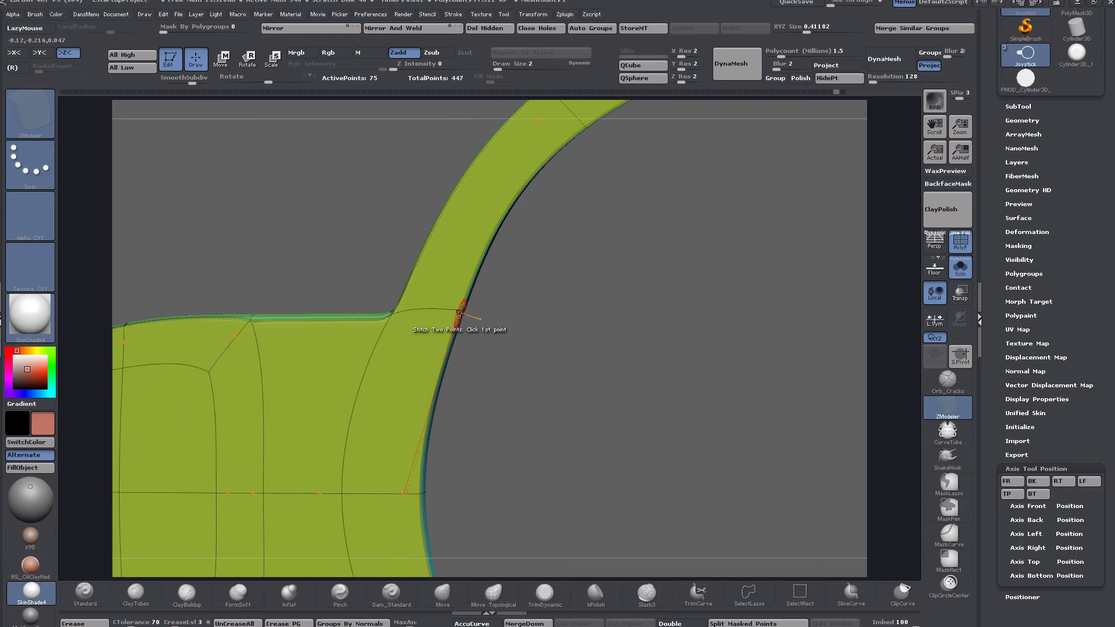
key(shift+d)
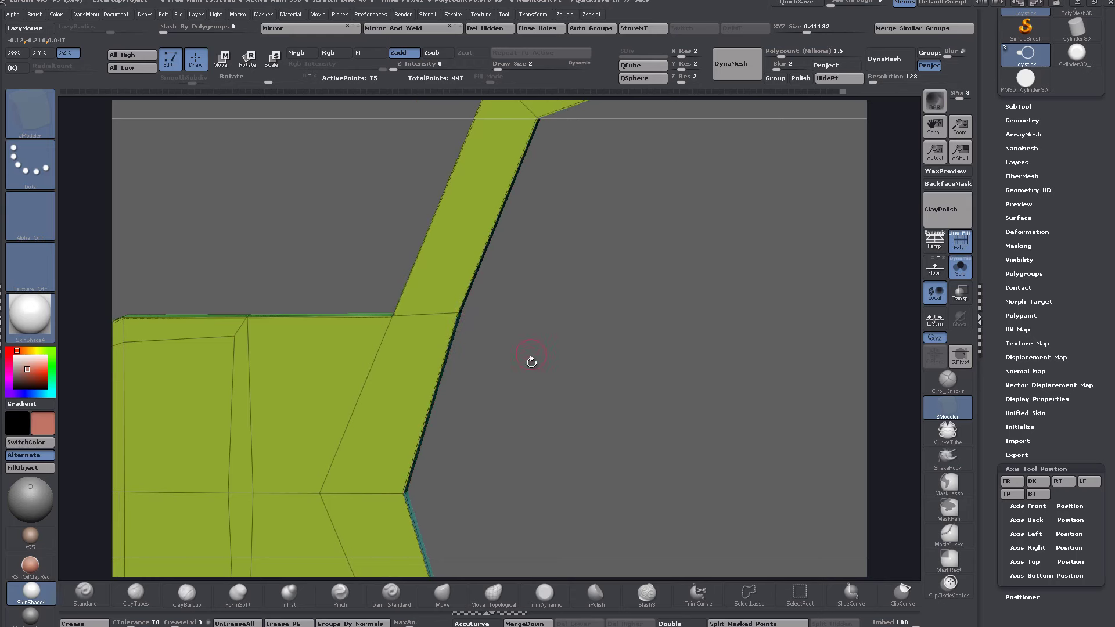
mouse_move(531, 360)
mouse_down()
mouse_move(538, 383)
mouse_move(533, 362)
mouse_move(523, 369)
mouse_up()
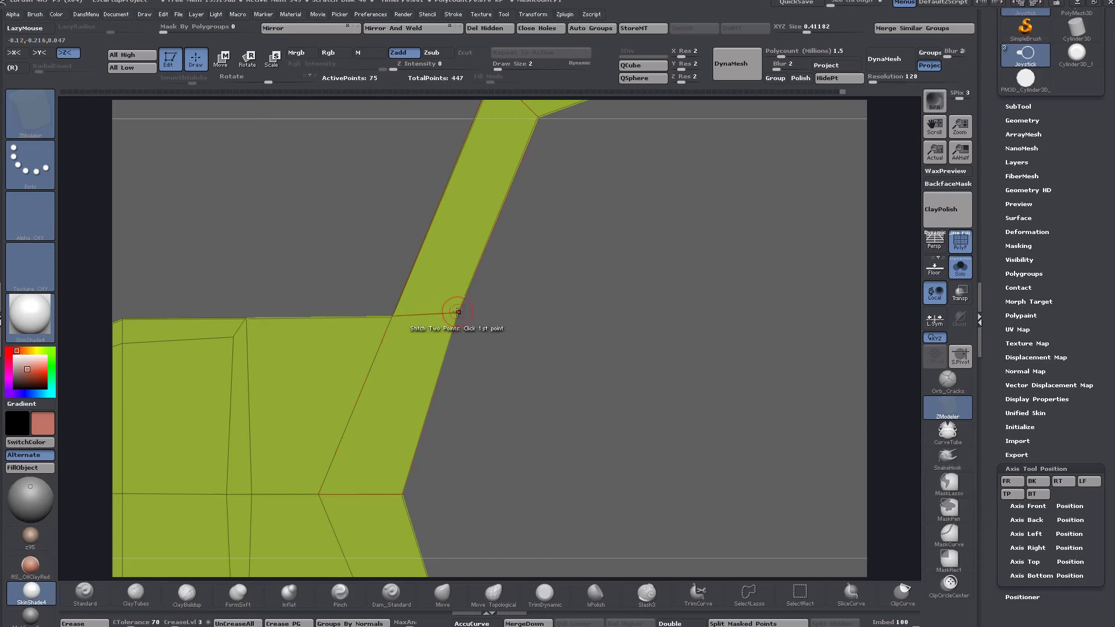
Step: Set the ZModeler point action to Move with the Infinite Depth target
key(space)
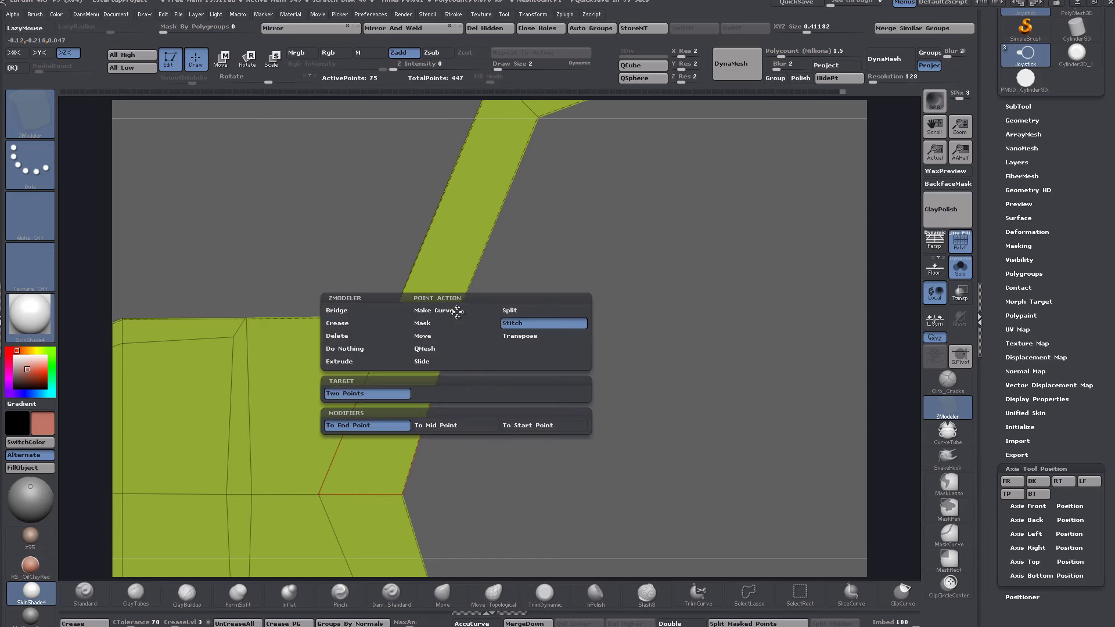
click(435, 337)
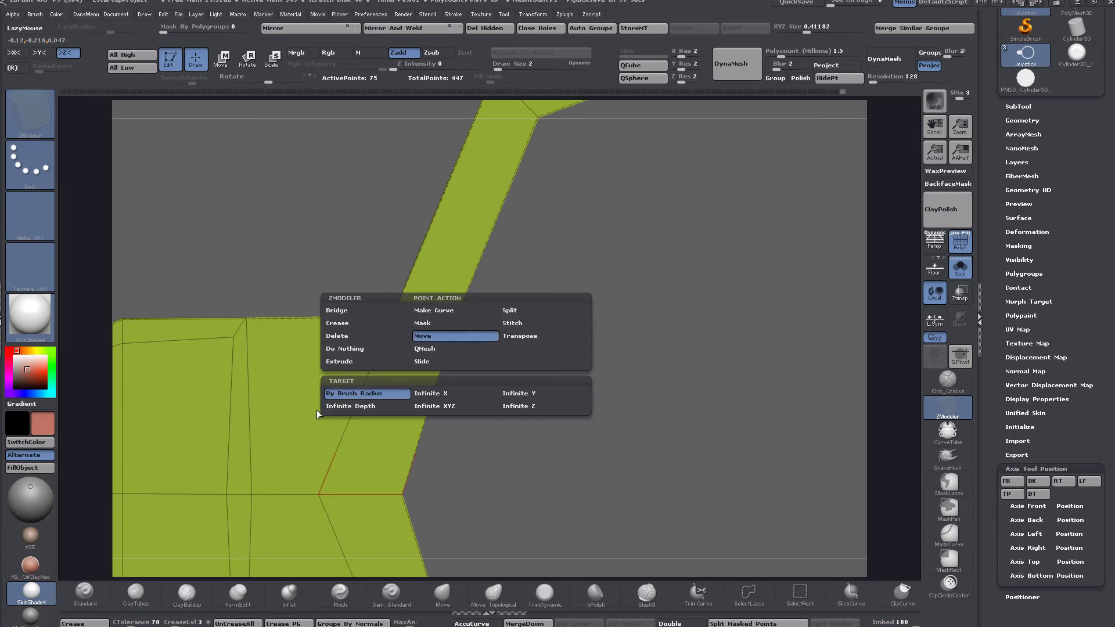
click(347, 408)
drag(515, 327, 489, 329)
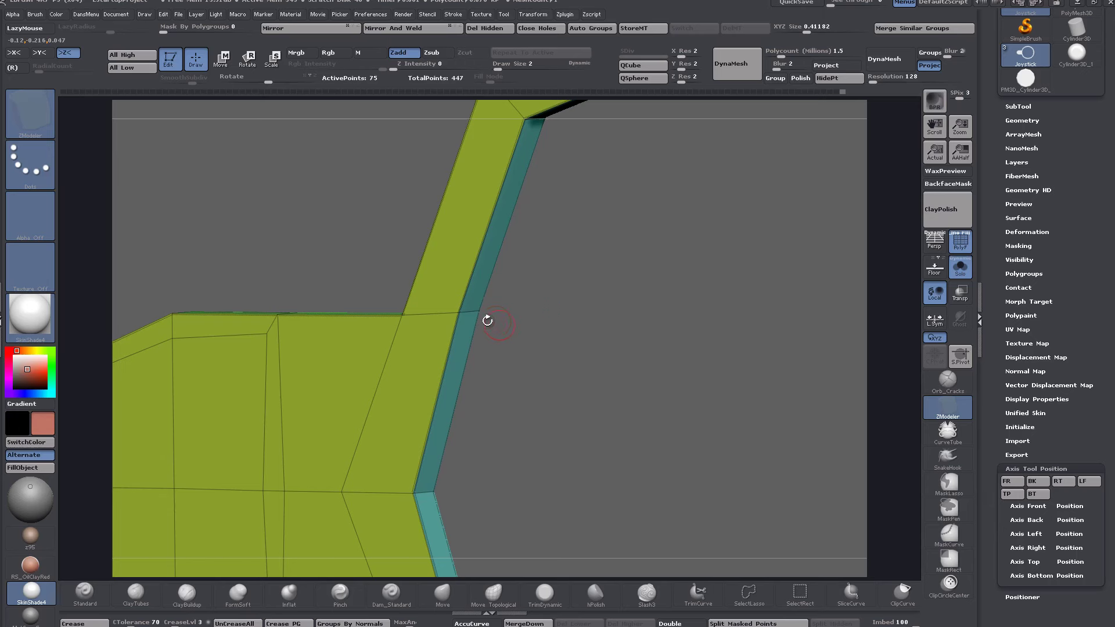
shift+drag(531, 348, 523, 336)
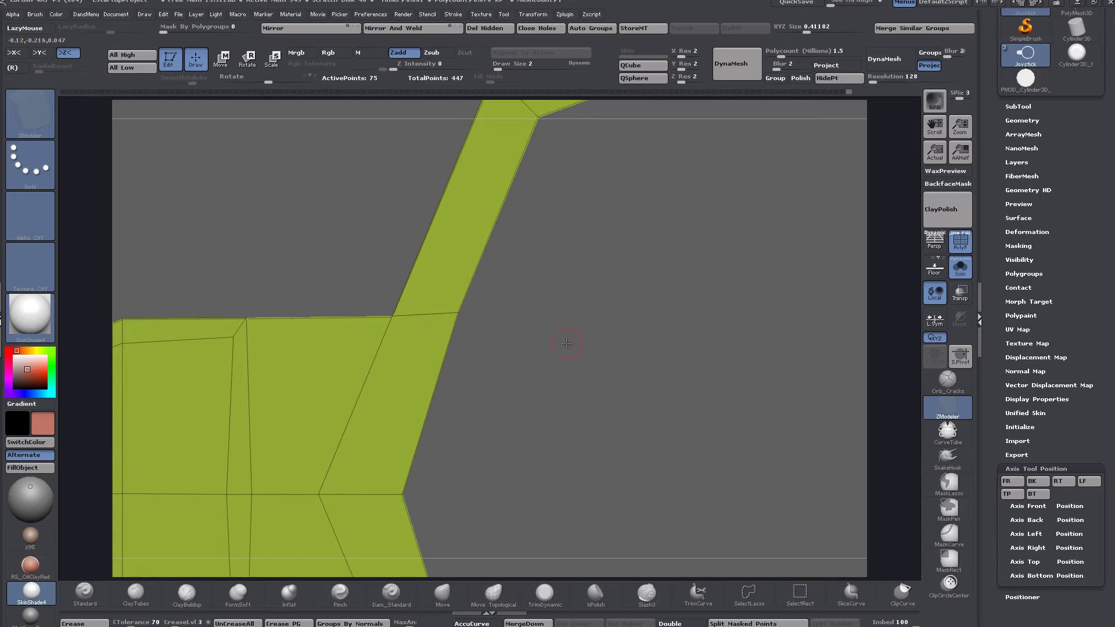
Step: Try to move the inner junction point, including with the By Brush Radius target
key(space)
drag(528, 339, 533, 340)
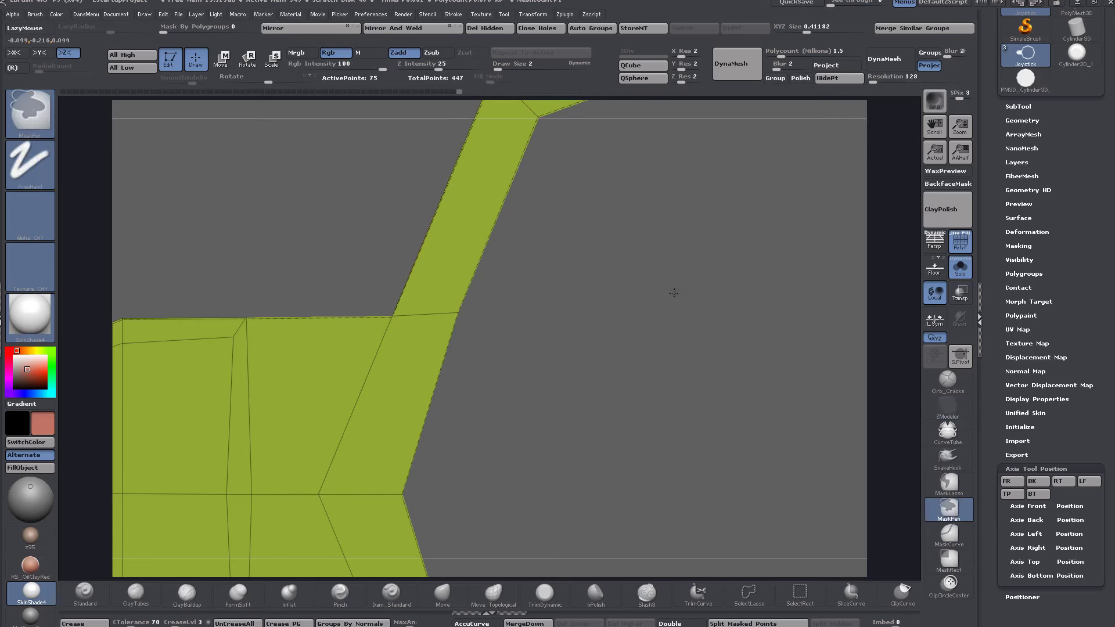
drag(458, 312, 580, 304)
drag(662, 406, 570, 349)
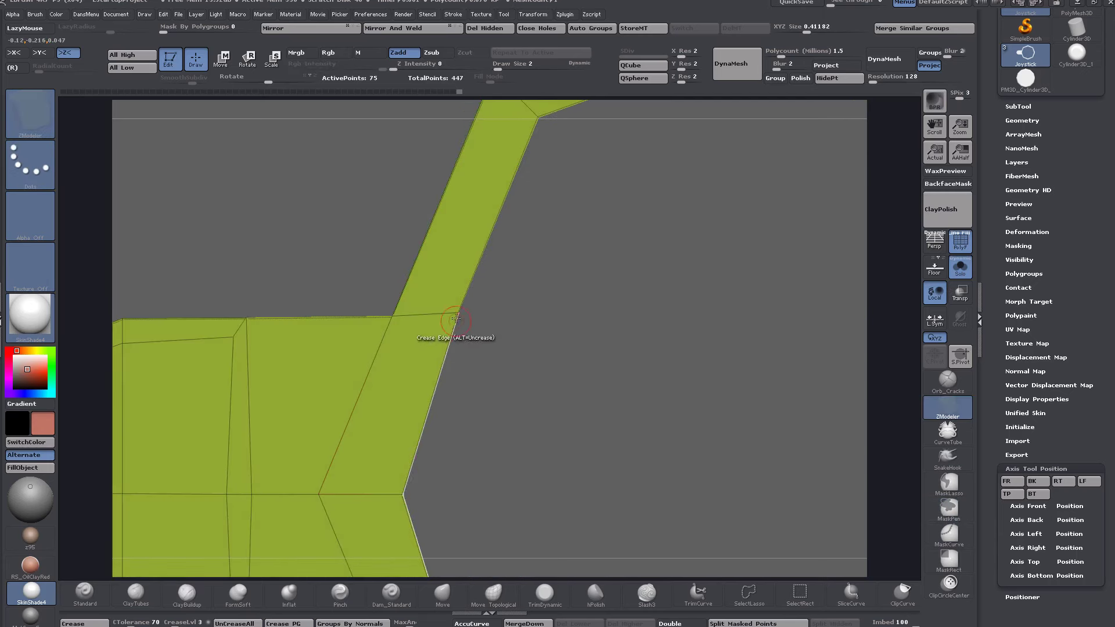
key(space)
click(378, 401)
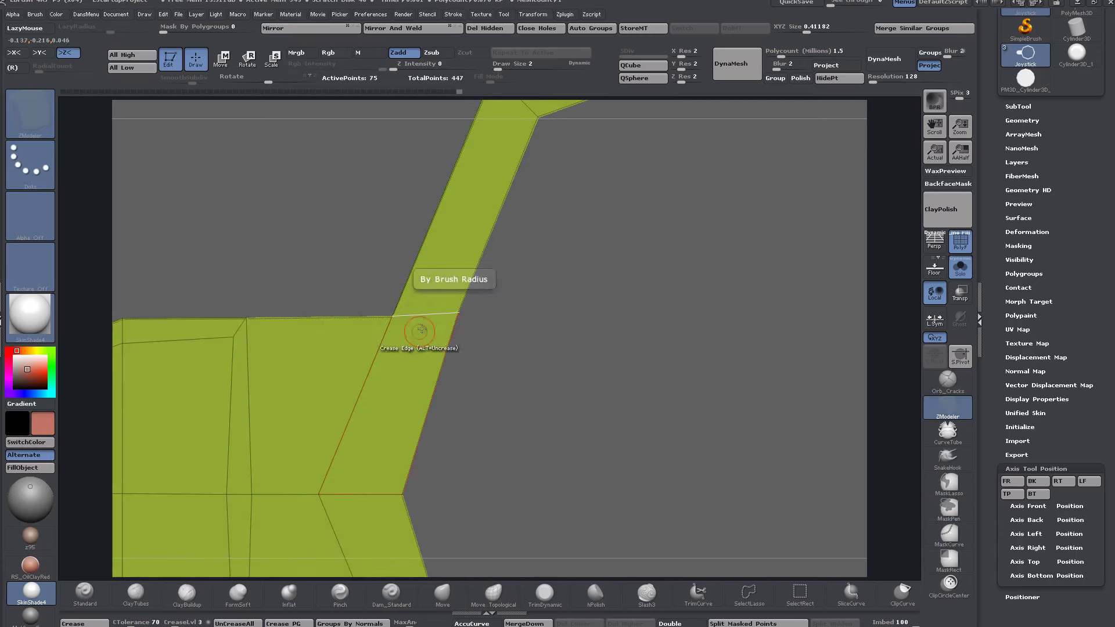
drag(456, 313, 584, 313)
mouse_move(635, 372)
mouse_down()
mouse_move(551, 379)
mouse_move(622, 372)
mouse_up()
key(ctrl+z)
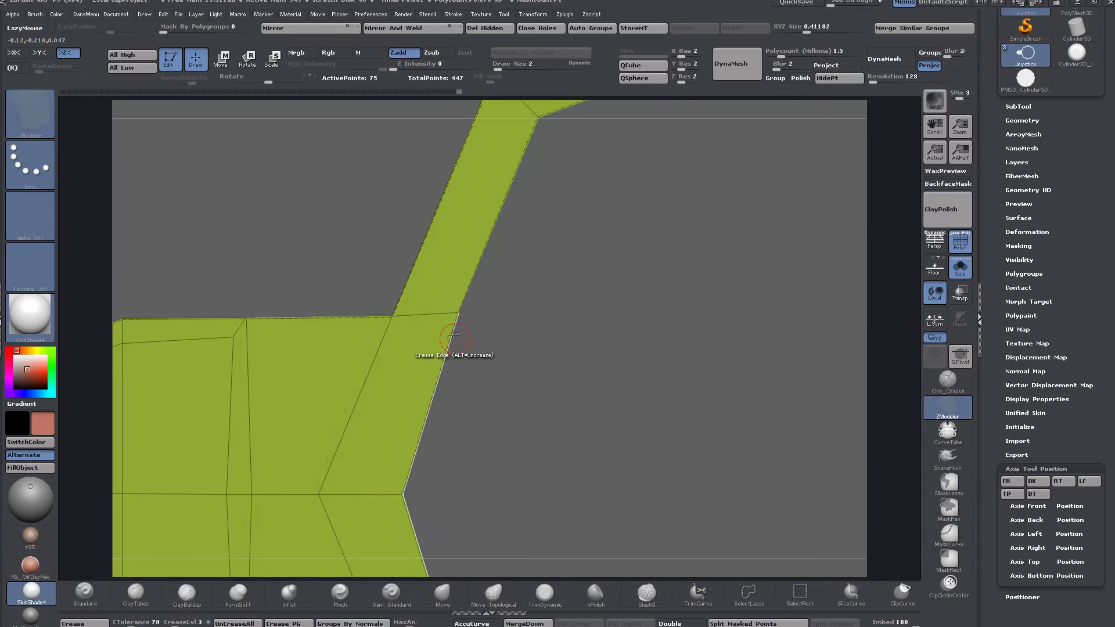
Step: Set the Move point action's target to Infinite Depth and turn the smoothed subdivision preview back on
key(space)
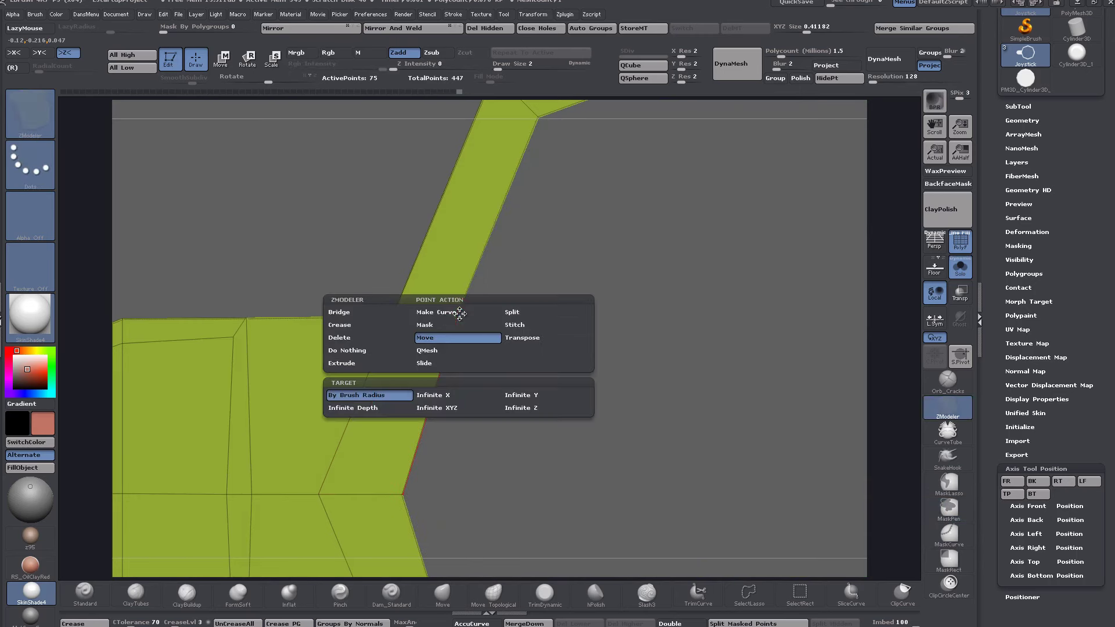
click(361, 410)
key(d)
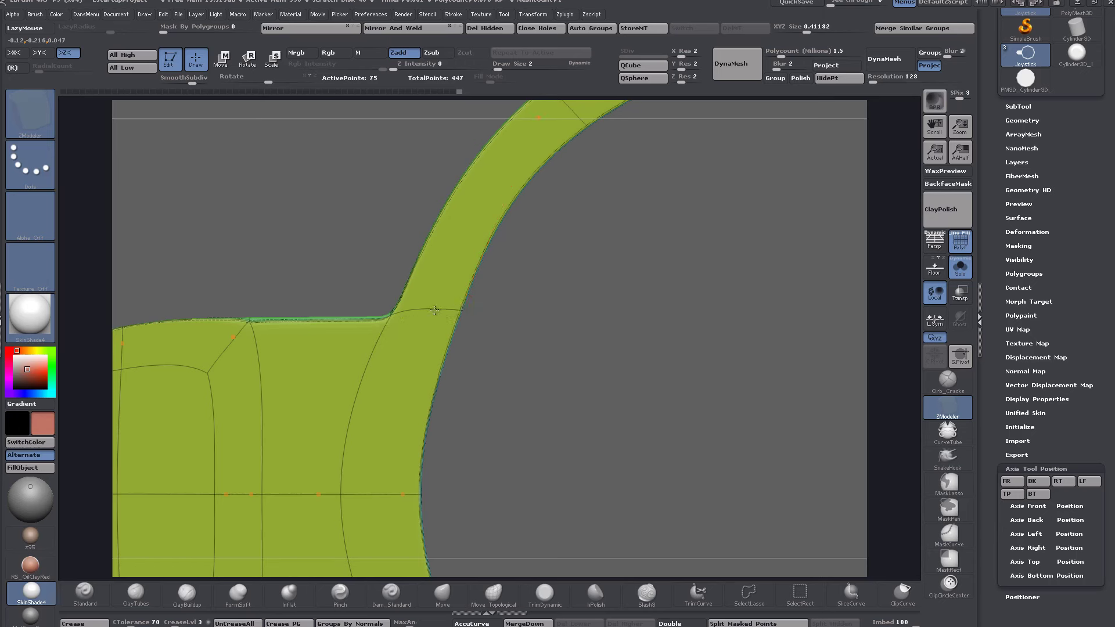
Step: Increase the draw size to 8 and shift the outer junction points slightly away from the ring towards the tab
key(space)
drag(549, 338, 554, 338)
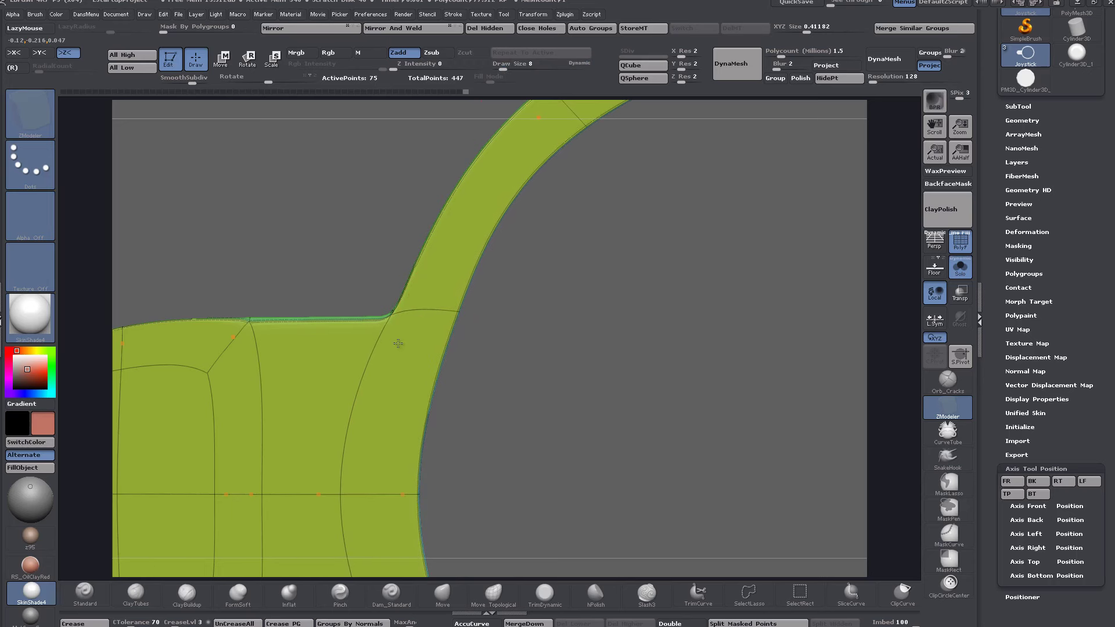
scroll(401, 342, down, 5)
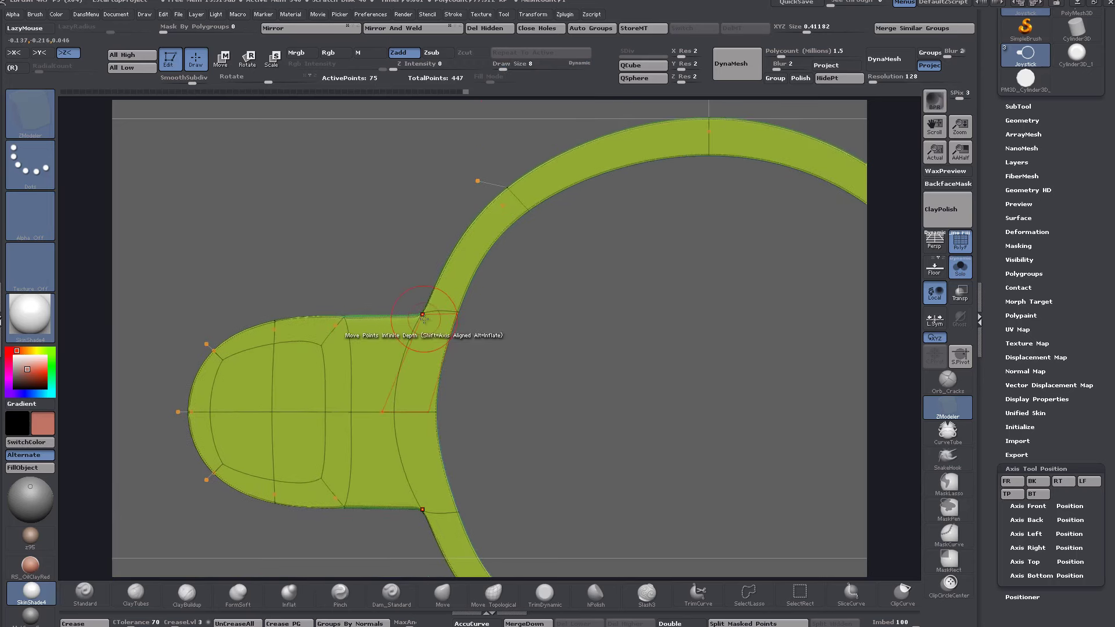
drag(423, 318, 396, 318)
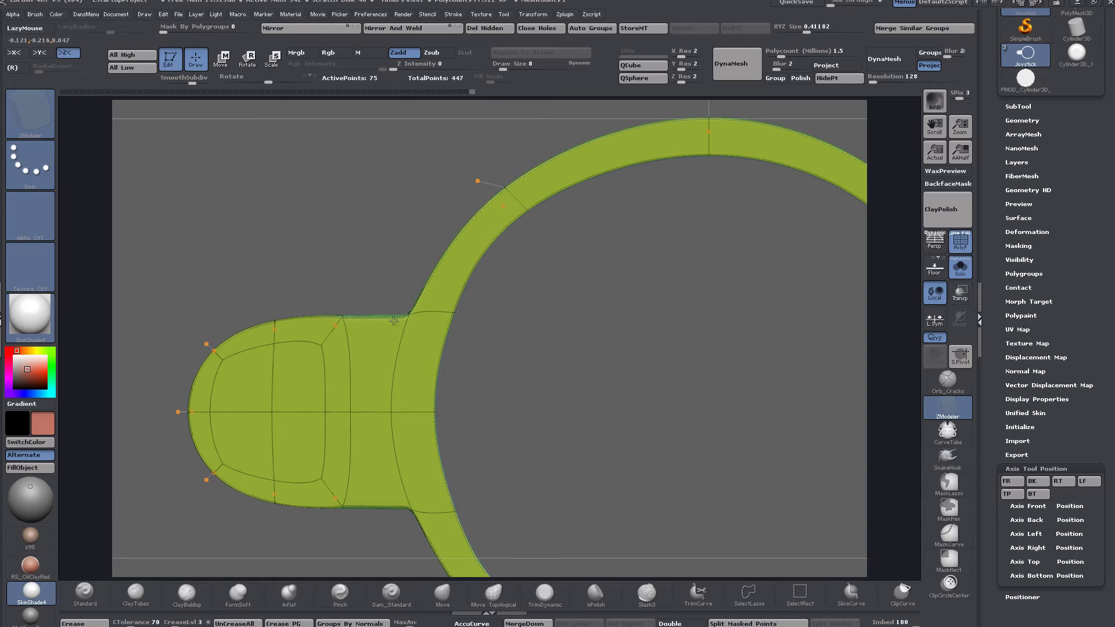
click(390, 321)
Step: Turn off the polygon wireframe and Solo mode to check the smooth ring shape on top of the box
mouse_move(705, 401)
ctrl+right_down()
mouse_move(687, 329)
mouse_move(707, 351)
mouse_move(697, 326)
ctrl+right_up()
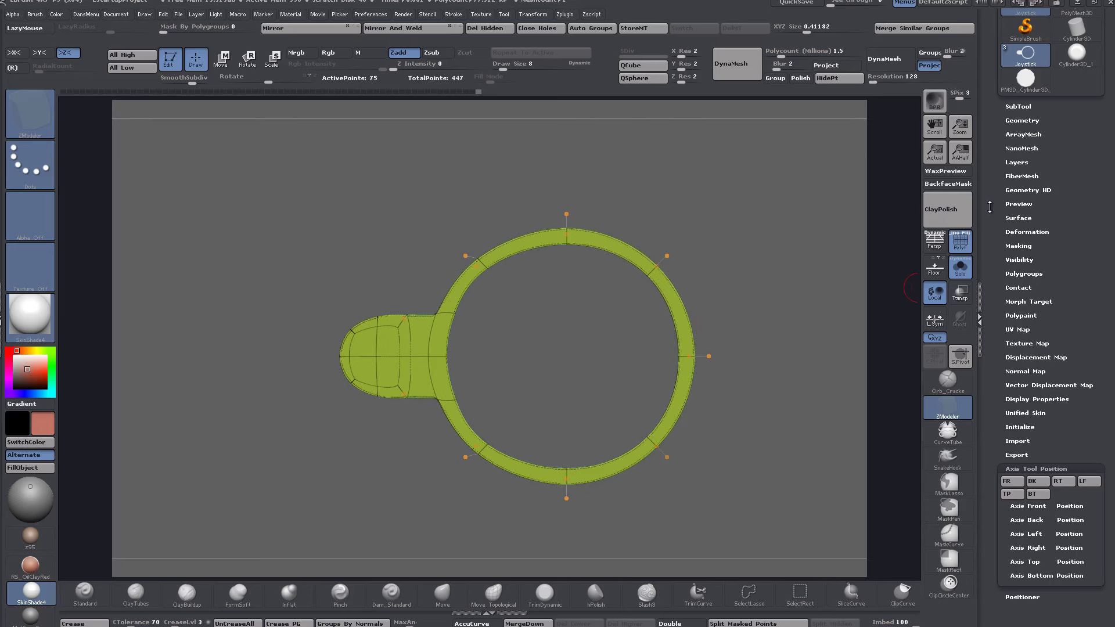
click(963, 243)
drag(812, 437, 818, 339)
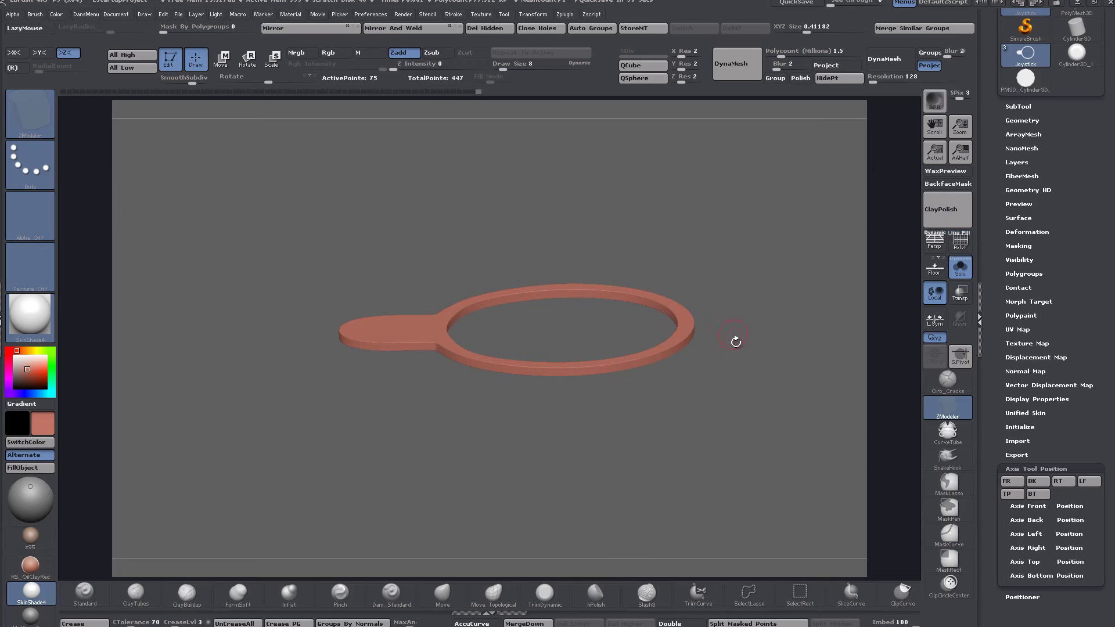
ctrl+right_drag(736, 341, 415, 374)
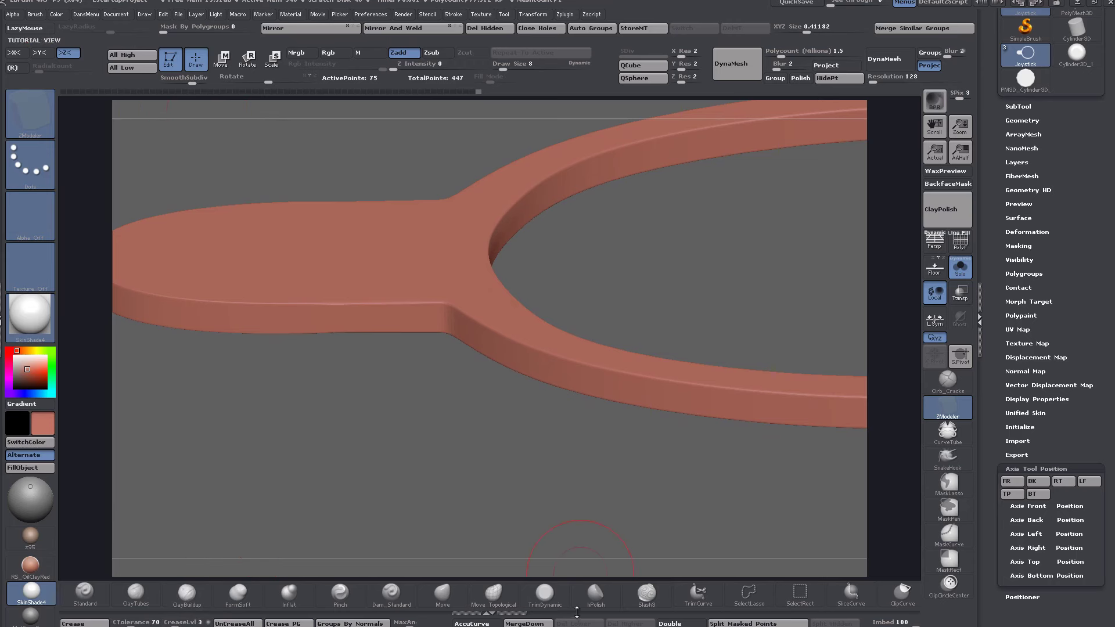
alt+drag(567, 483, 540, 279)
alt+drag(720, 276, 640, 370)
click(963, 268)
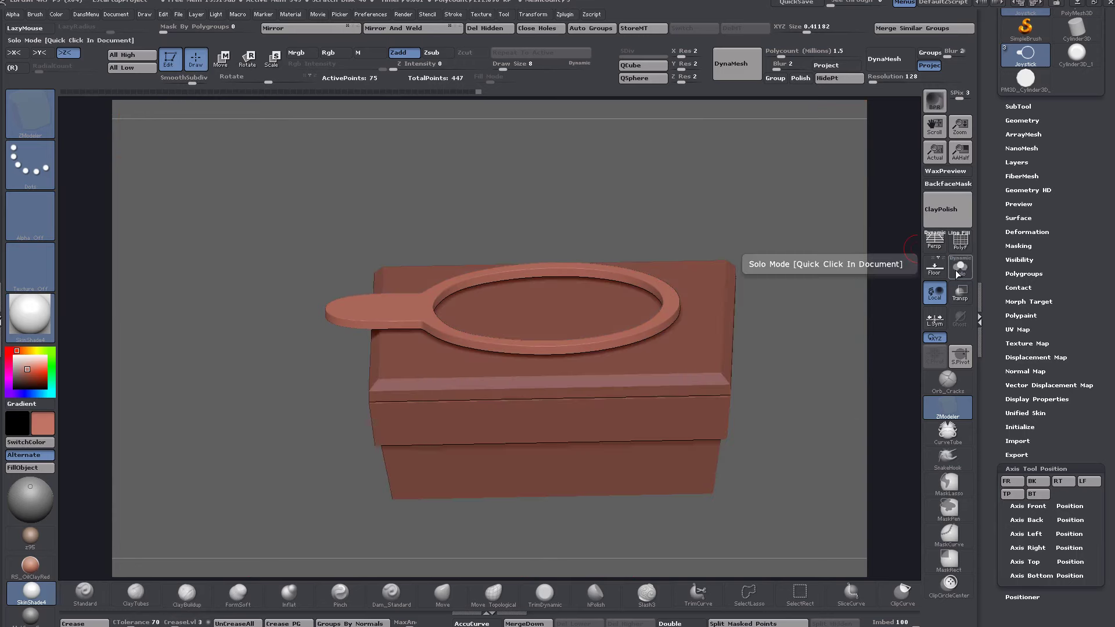
Step: Rotate the ring with its tab by 45 degrees so the tab points to a corner of the box
drag(795, 306, 778, 330)
click(260, 77)
text(45)
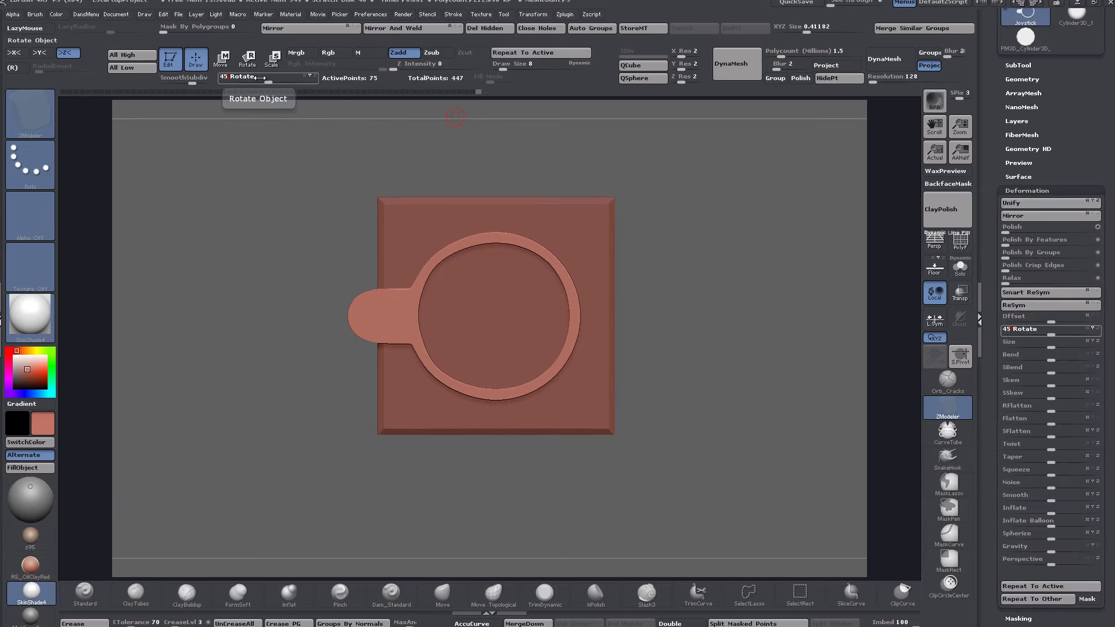
key(Return)
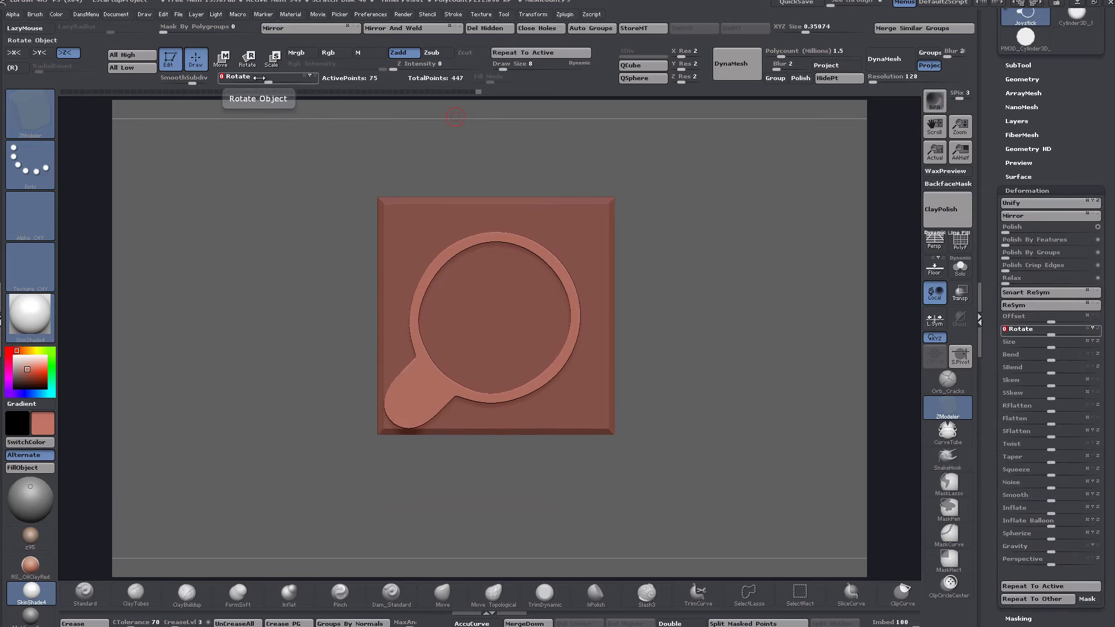
alt+drag(675, 313, 674, 271)
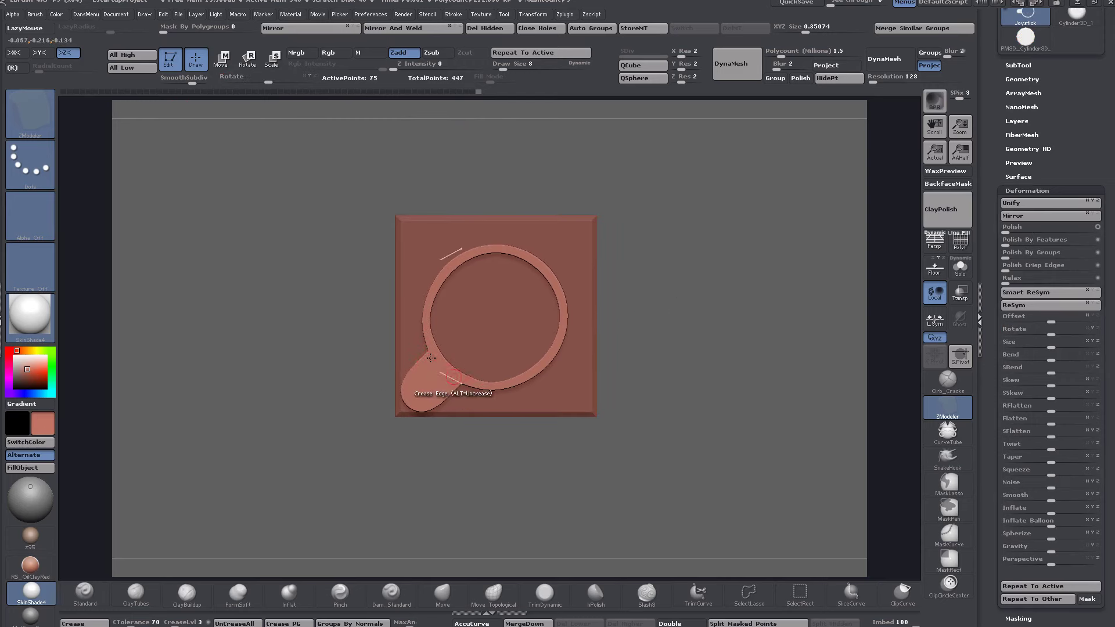
click(466, 366)
click(271, 58)
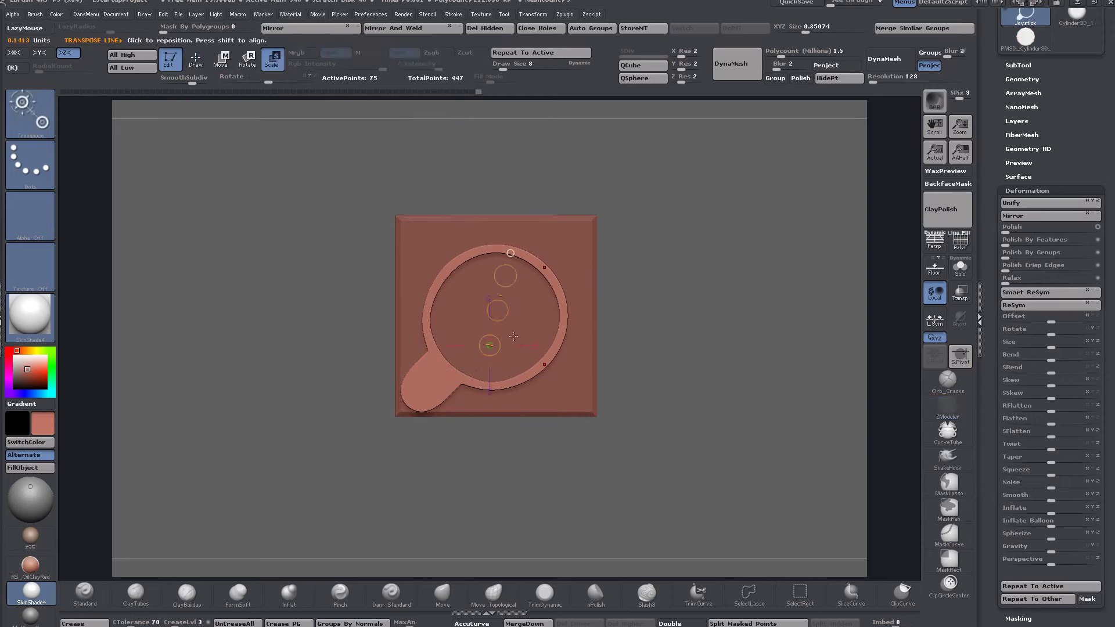
click(514, 248)
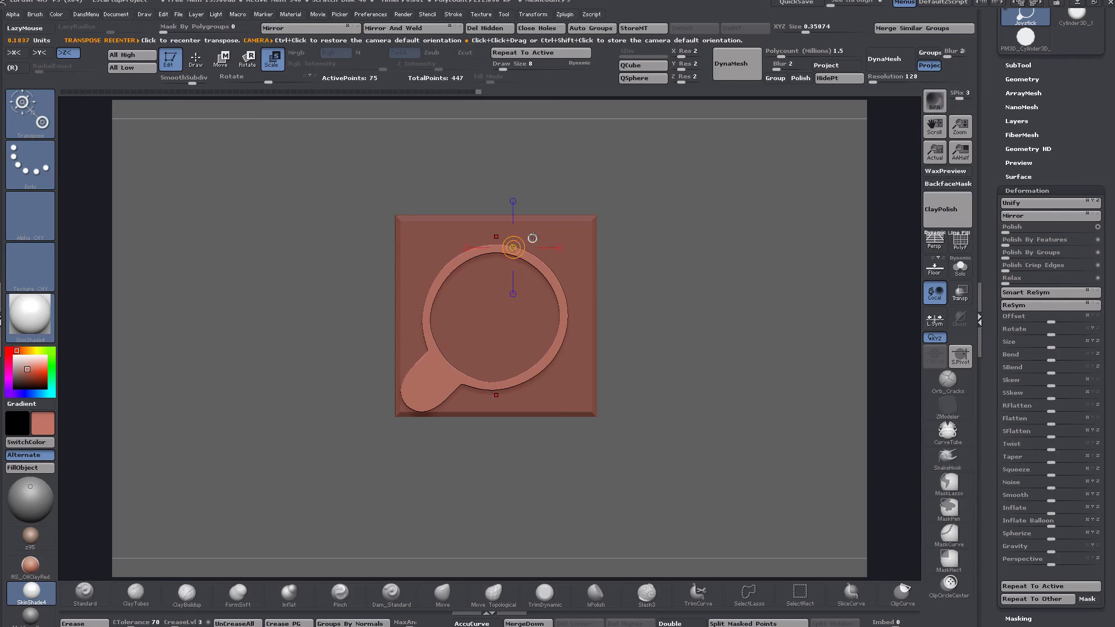
click(530, 239)
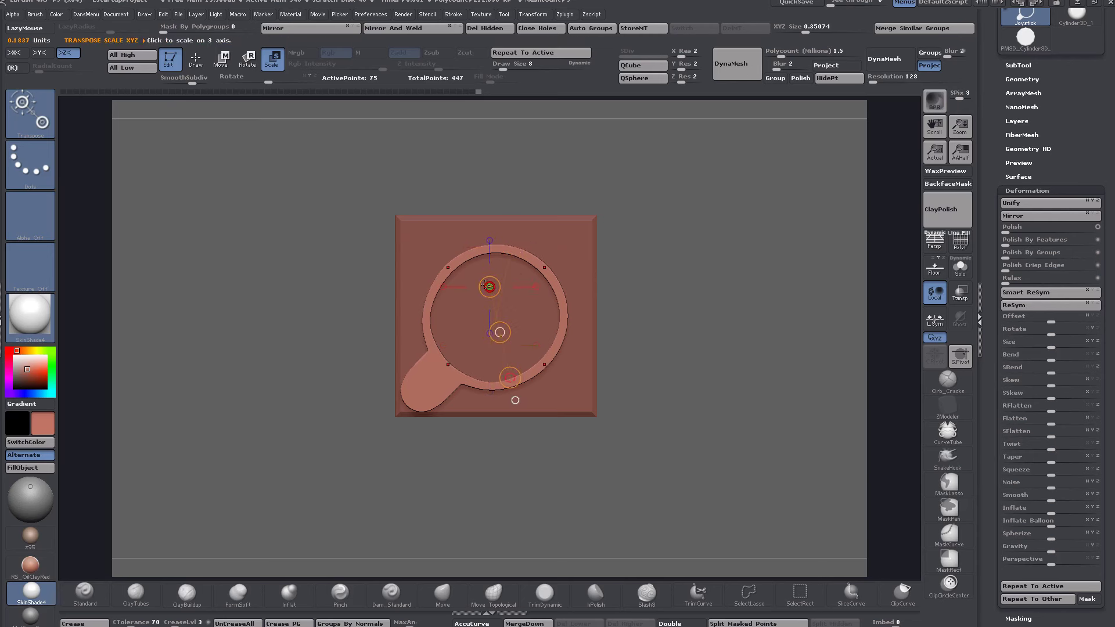
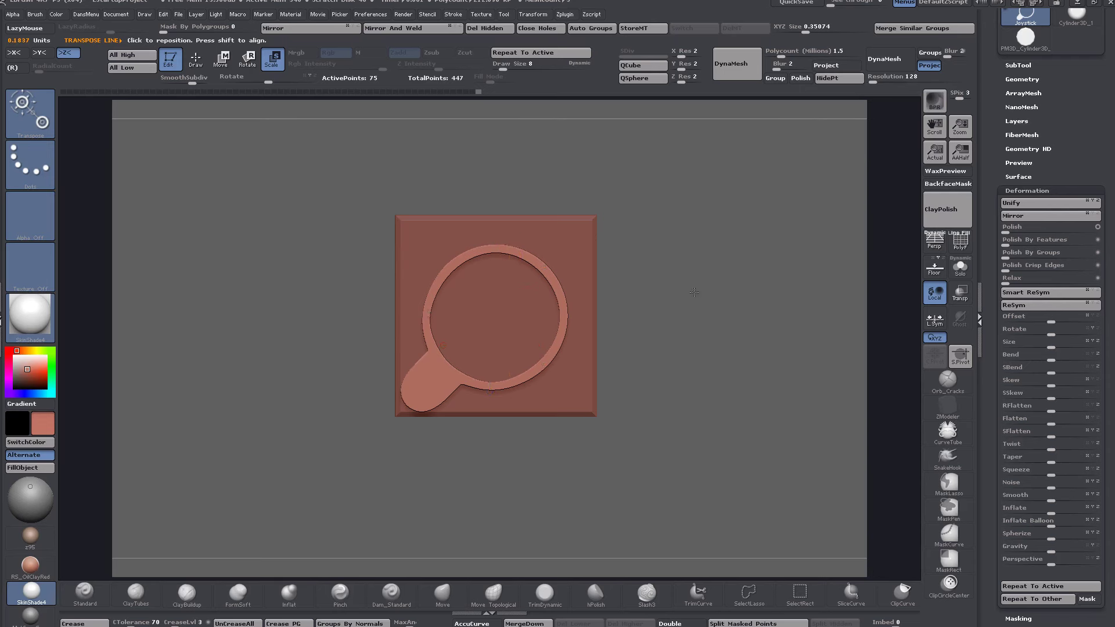
alt+drag(694, 292, 710, 326)
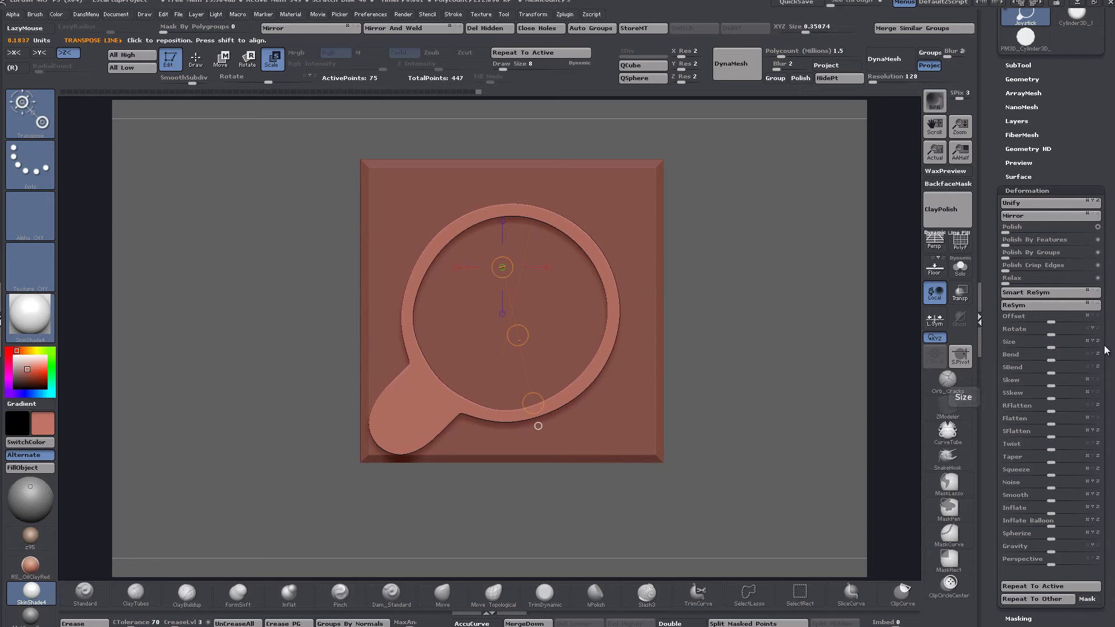
Step: Check the ring's Position and Size values in its geometry settings
click(1018, 190)
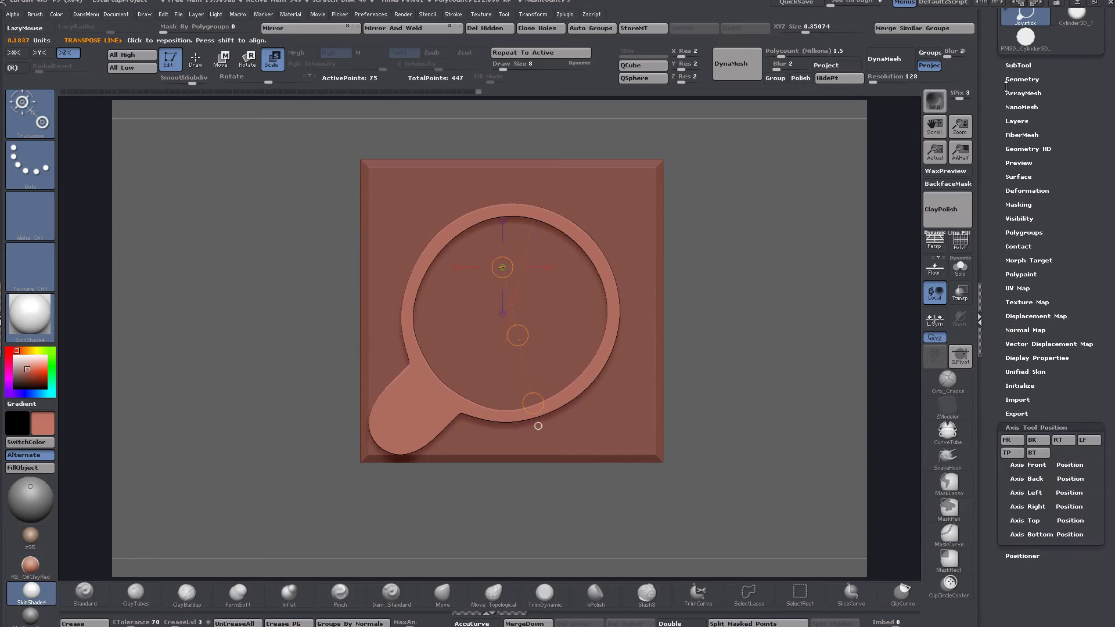
click(1022, 79)
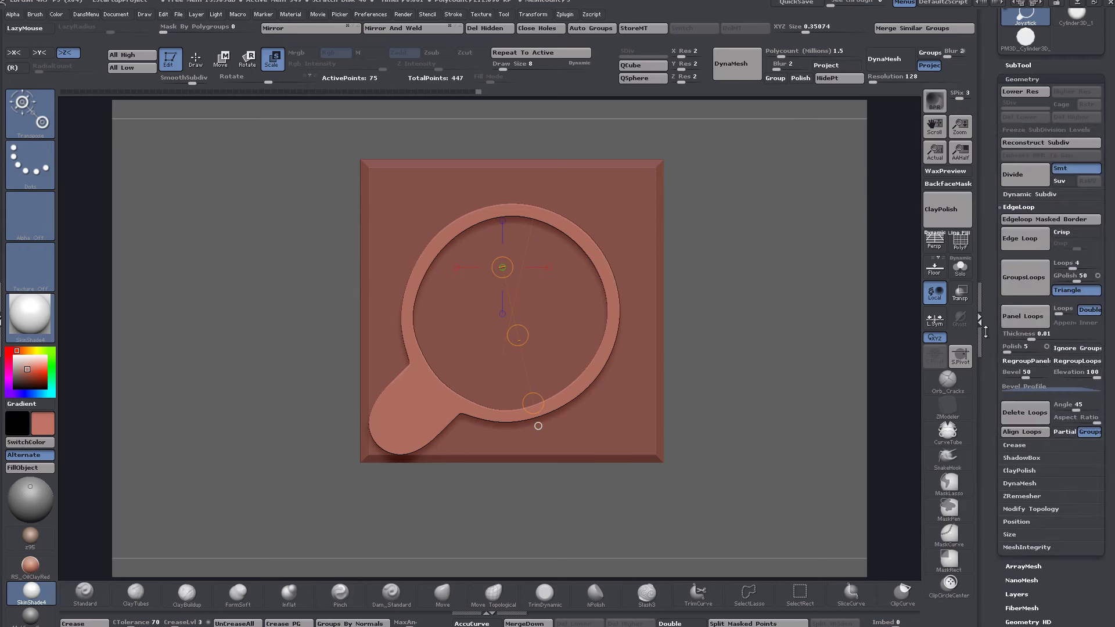
drag(986, 331, 1000, 293)
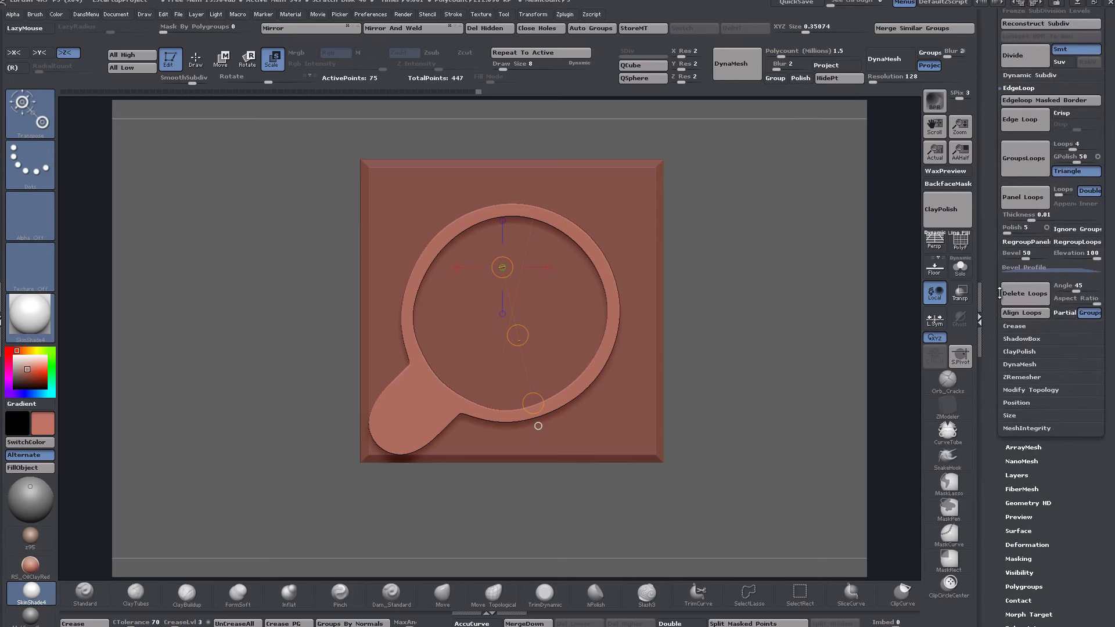
click(1019, 402)
drag(995, 367, 1004, 416)
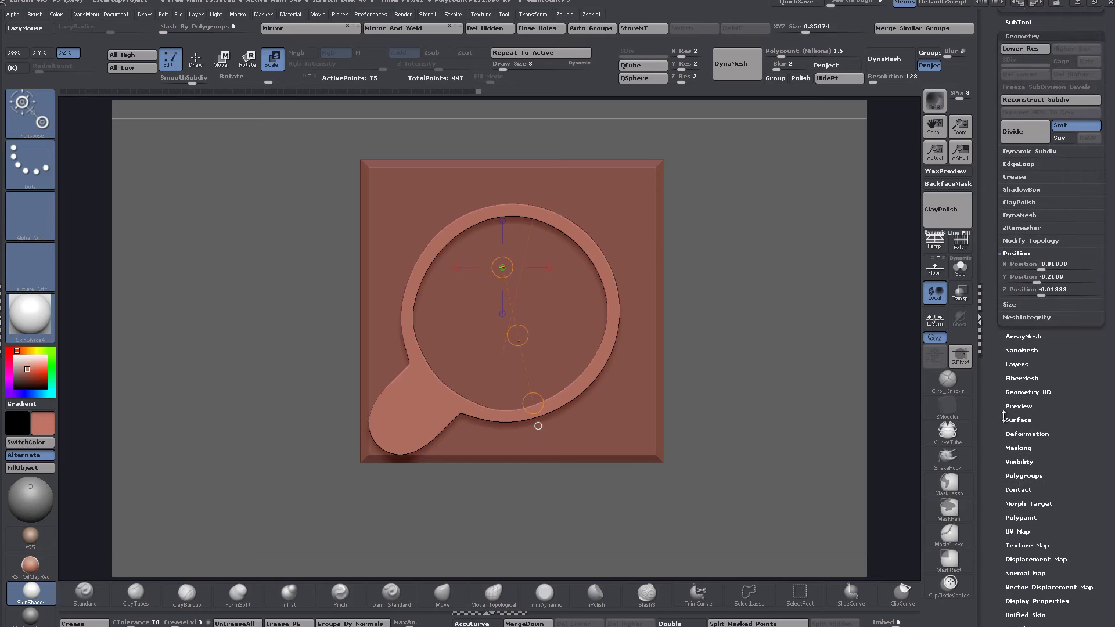
click(1011, 305)
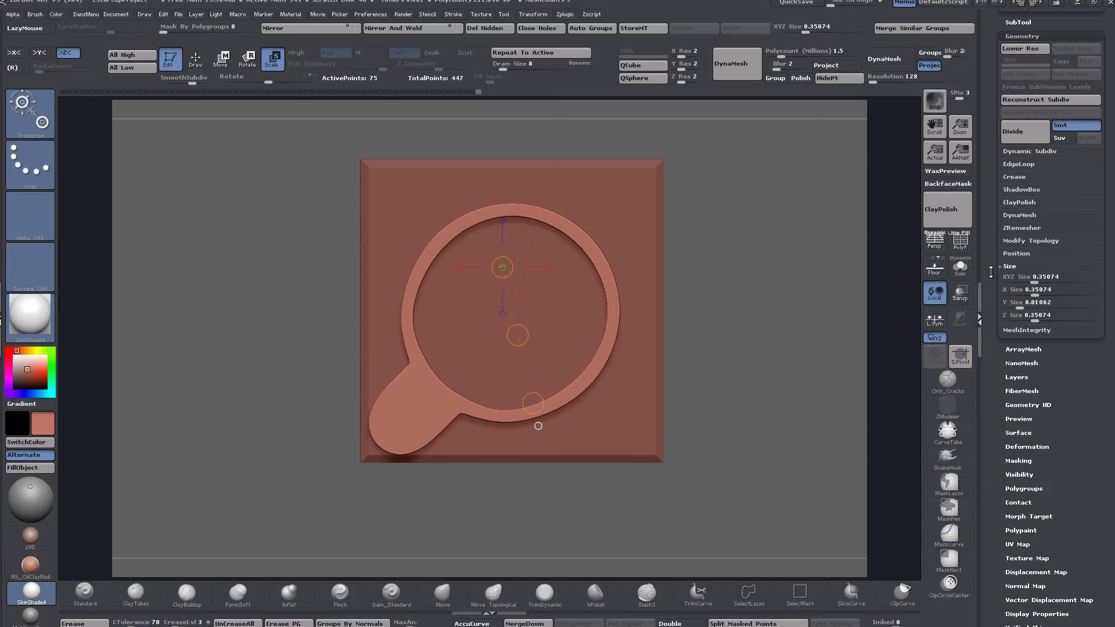
Step: Shrink the ring with the Size deformation to an XYZ size of about 0.33 and show the polygon wireframe
scroll(991, 272, down, 3)
click(1019, 338)
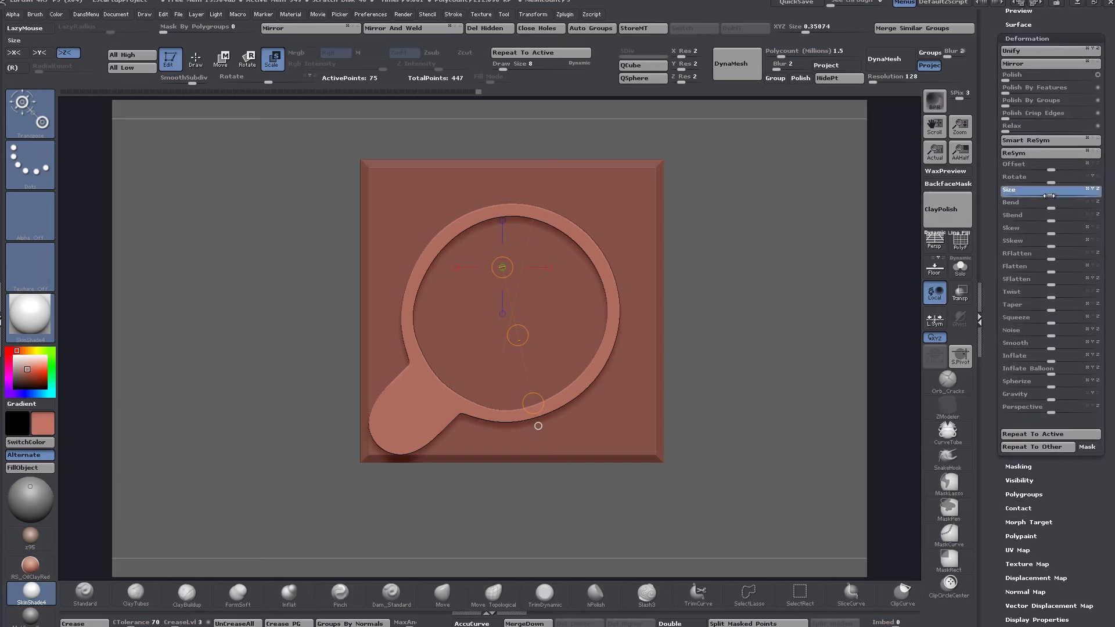
drag(1049, 196, 1044, 196)
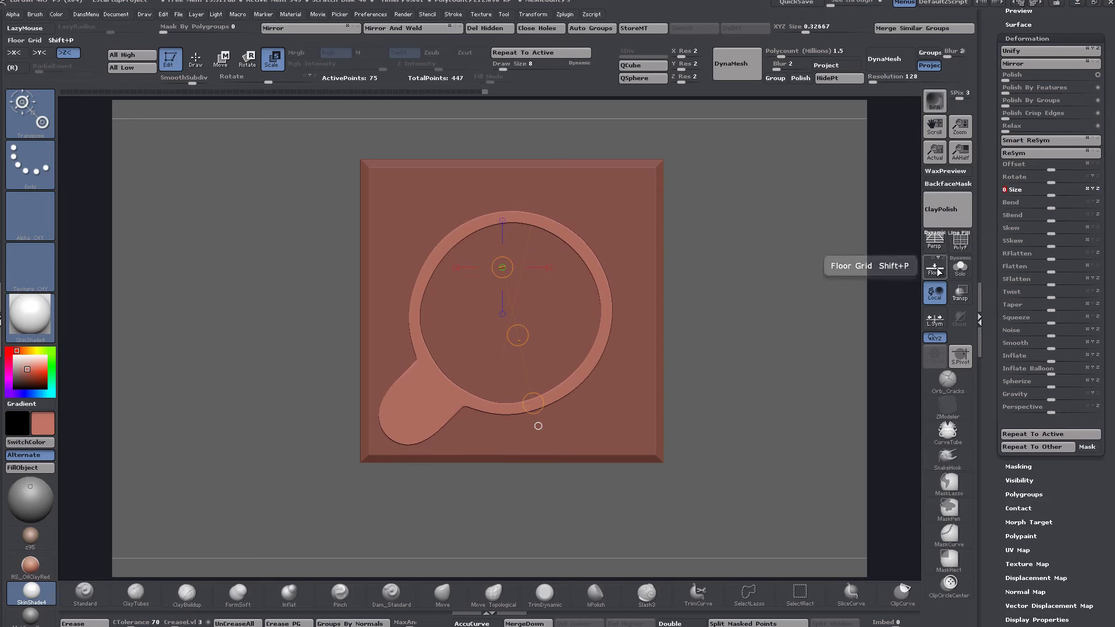
click(961, 241)
Step: Try to resize the box beneath the ring with the Size deformation, undo it and reselect the ring
alt+click(613, 210)
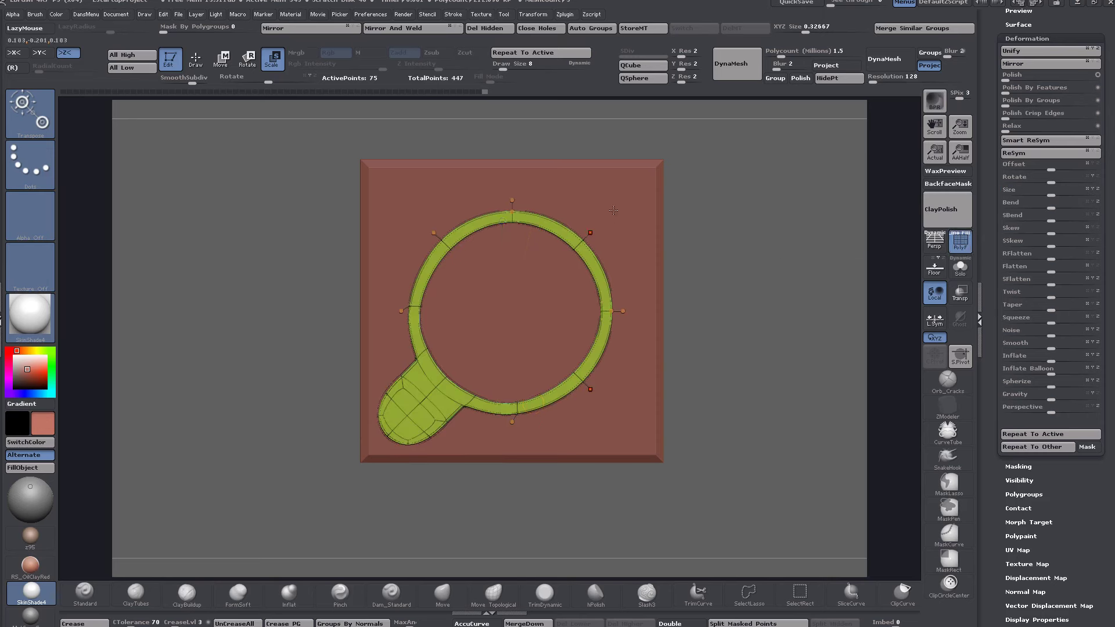
drag(588, 361, 442, 385)
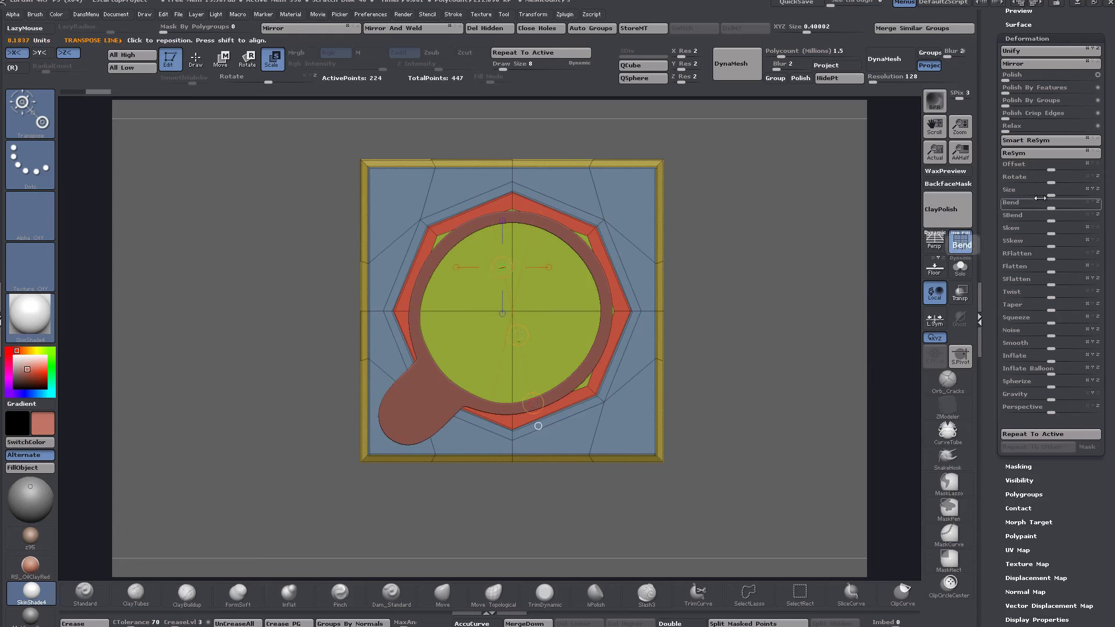
drag(1053, 195, 1055, 195)
key(ctrl+z)
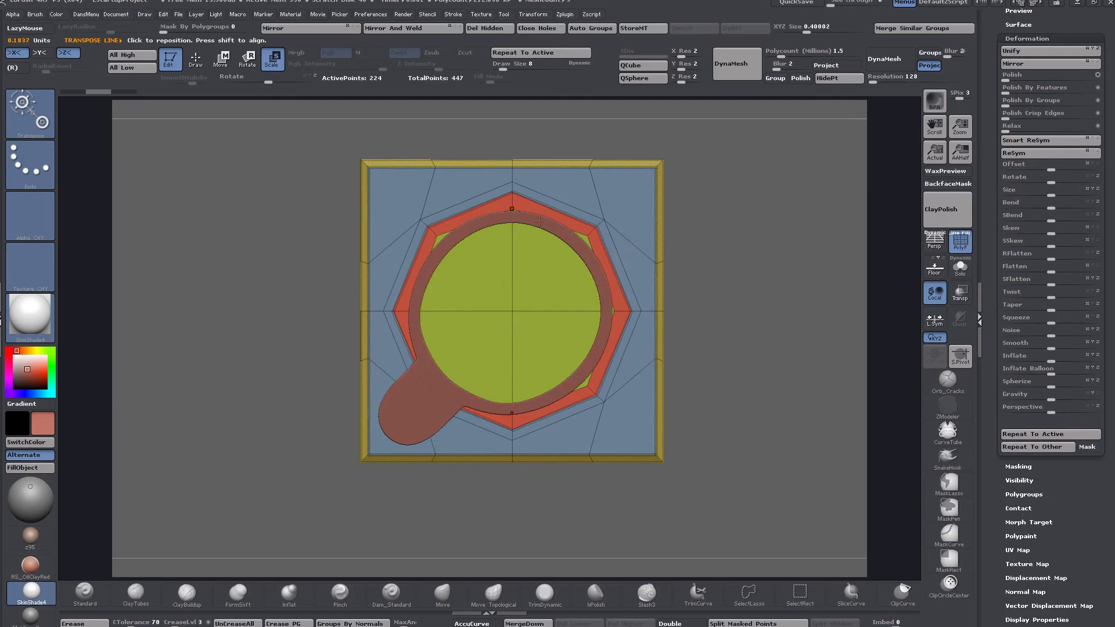
alt+click(562, 230)
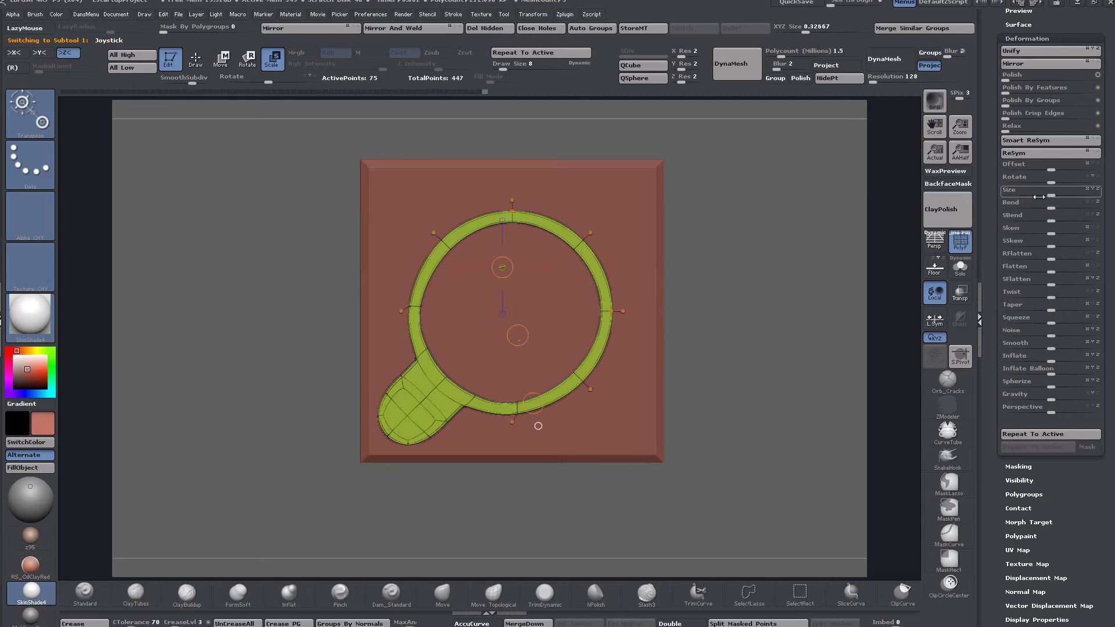
Step: Rescale the ring with the Size deformation to an XYZ size of about 0.34 and compare it with the joystick reference photo
drag(1050, 195, 1047, 194)
key(ctrl)
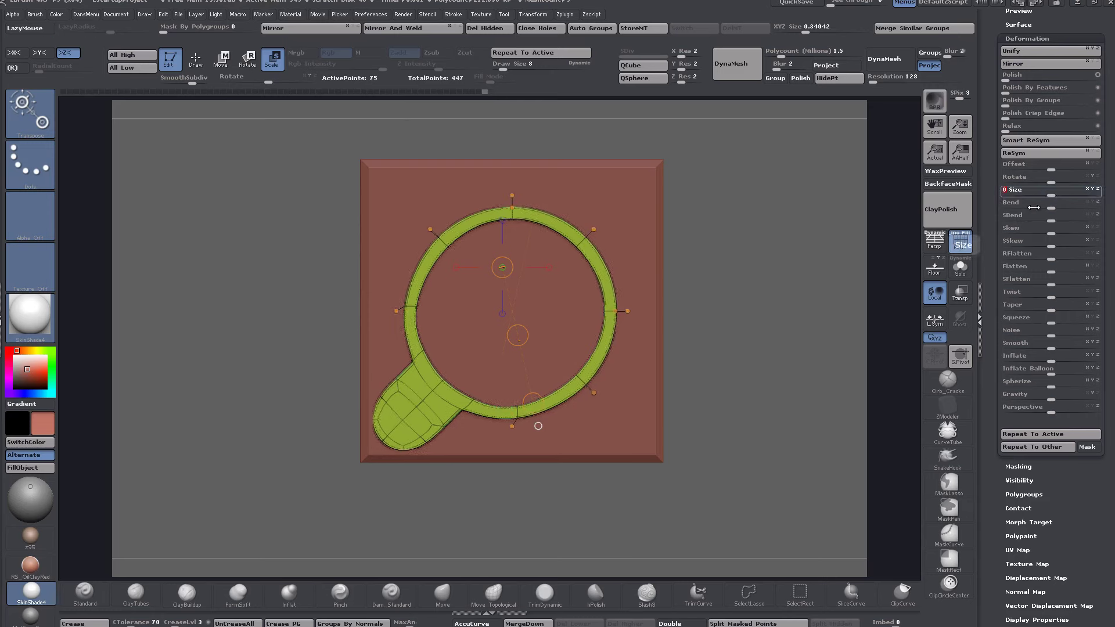
drag(794, 366, 803, 276)
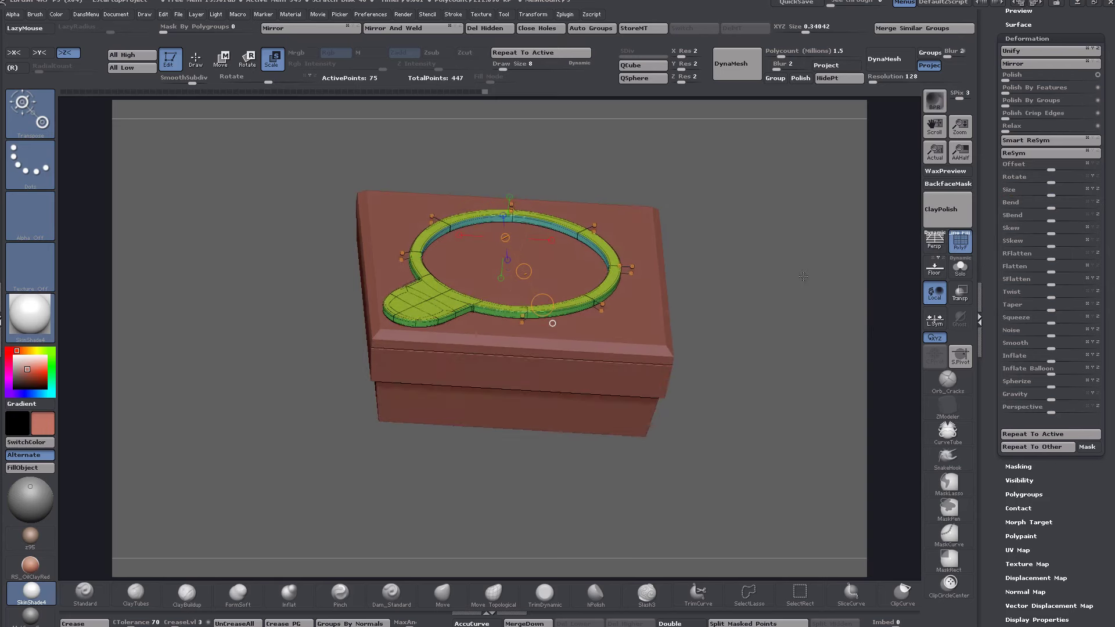
drag(1114, 24, 850, 48)
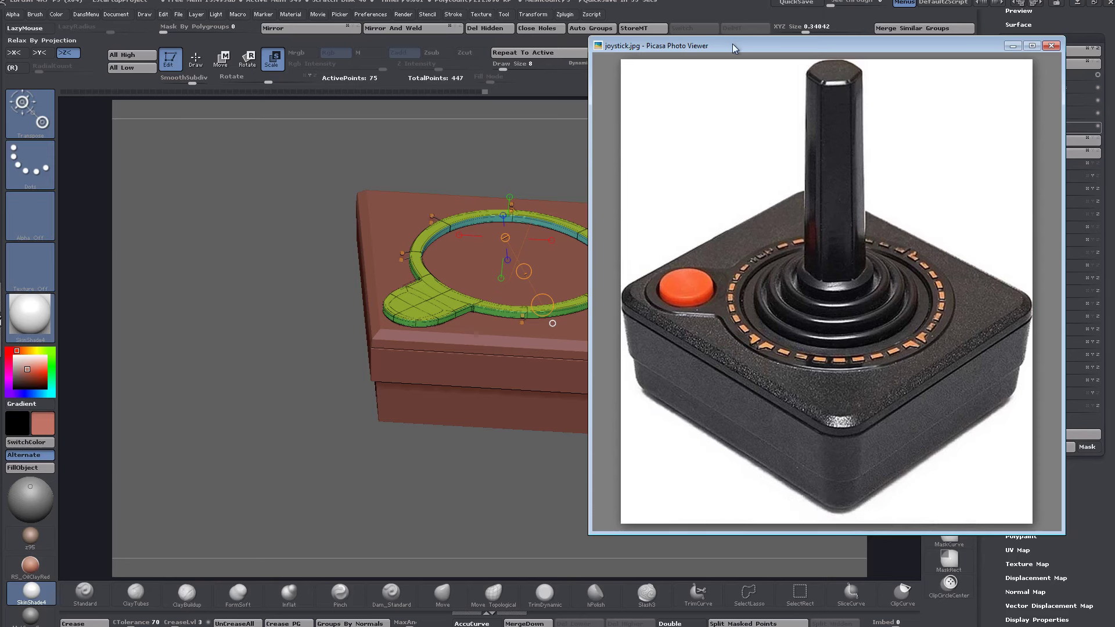
drag(733, 44, 1114, 45)
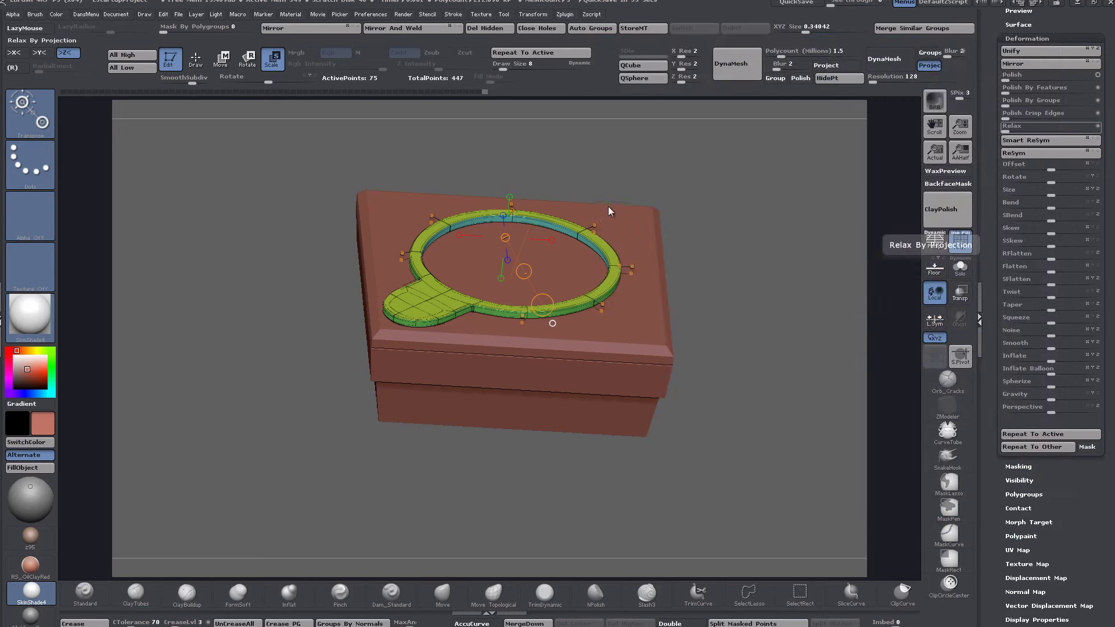
Step: Isolate the ring in Solo mode and switch off its smoothed subdivision preview to expose the tab's low-poly mesh
drag(748, 219, 703, 262)
drag(488, 303, 534, 214)
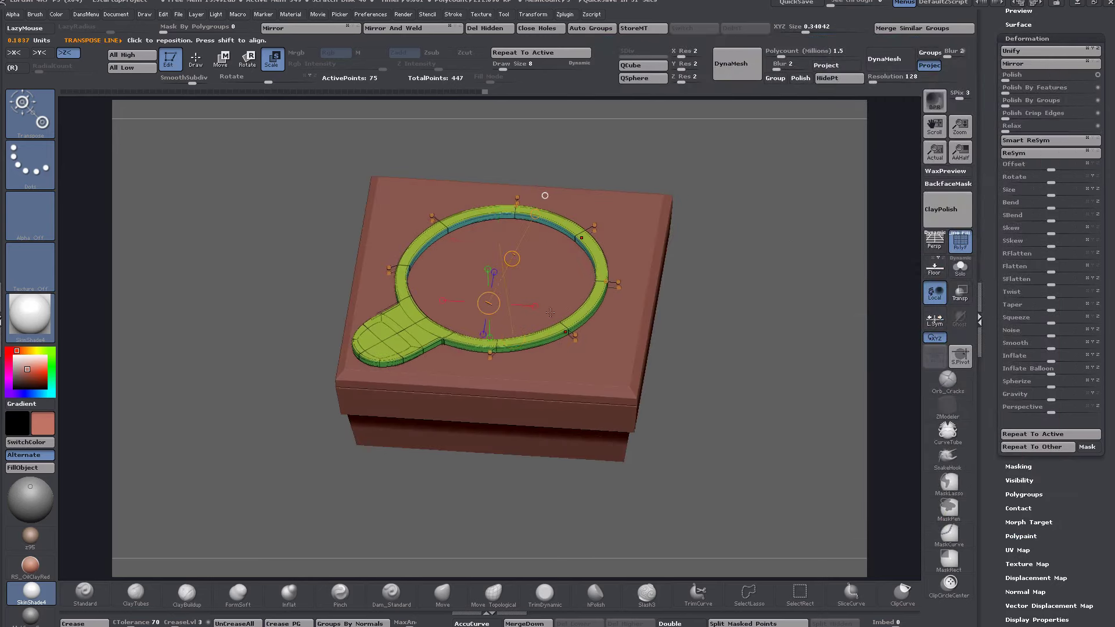
ctrl+right_drag(396, 330, 600, 333)
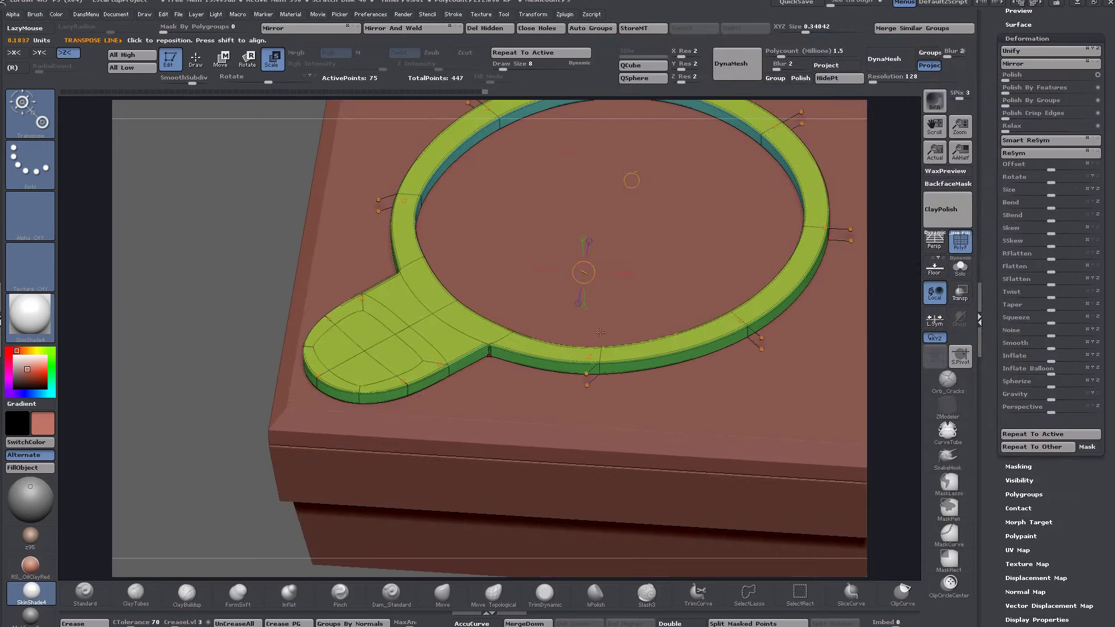
click(958, 275)
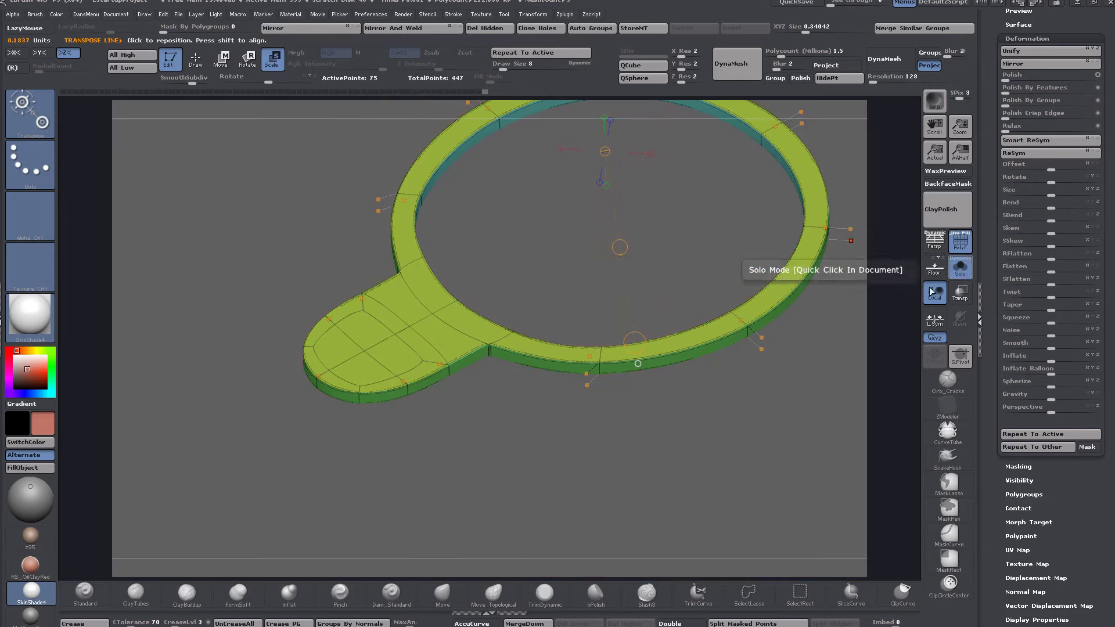
right_drag(509, 434, 513, 451)
key(shift+d)
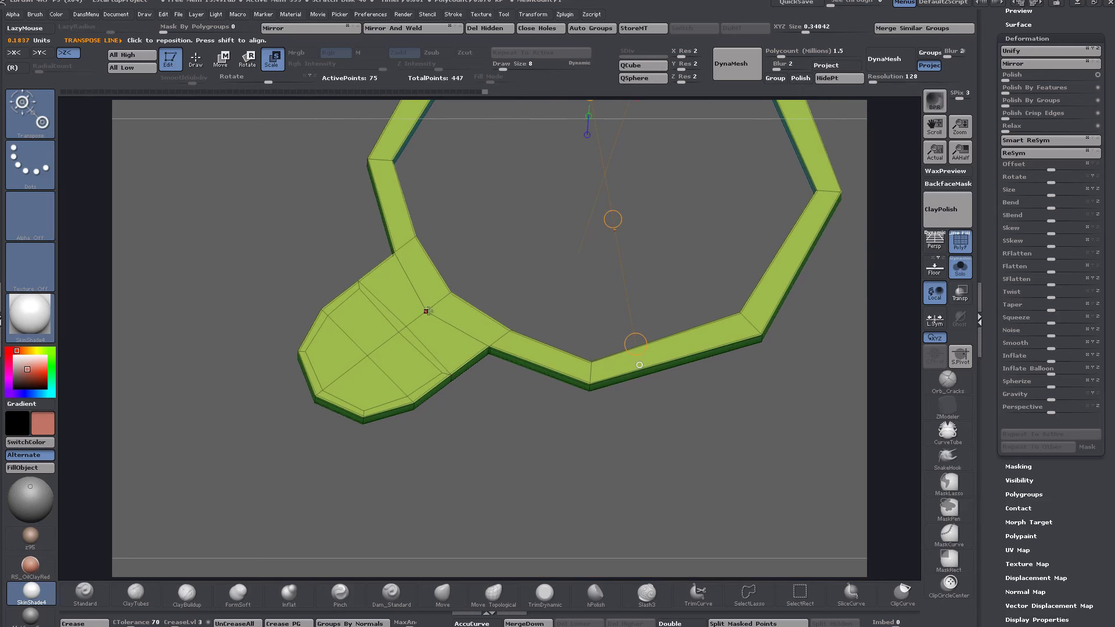
Step: Use the ZModeler Slide point action by brush radius at draw size 4 to slide the tab's centre-line points towards the ring
click(947, 405)
key(space)
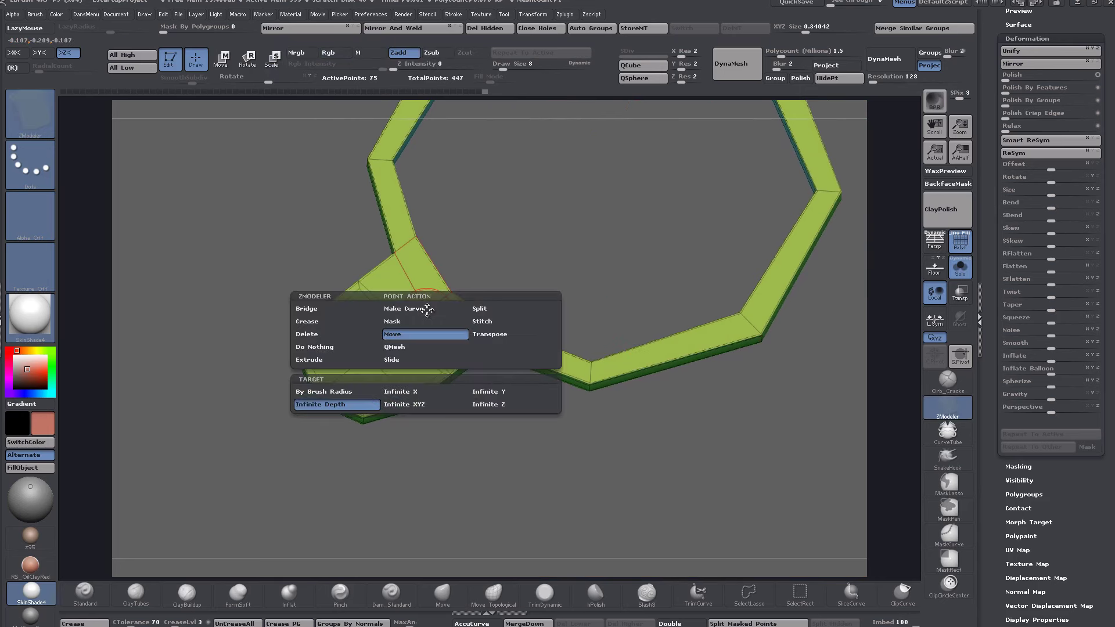
click(391, 347)
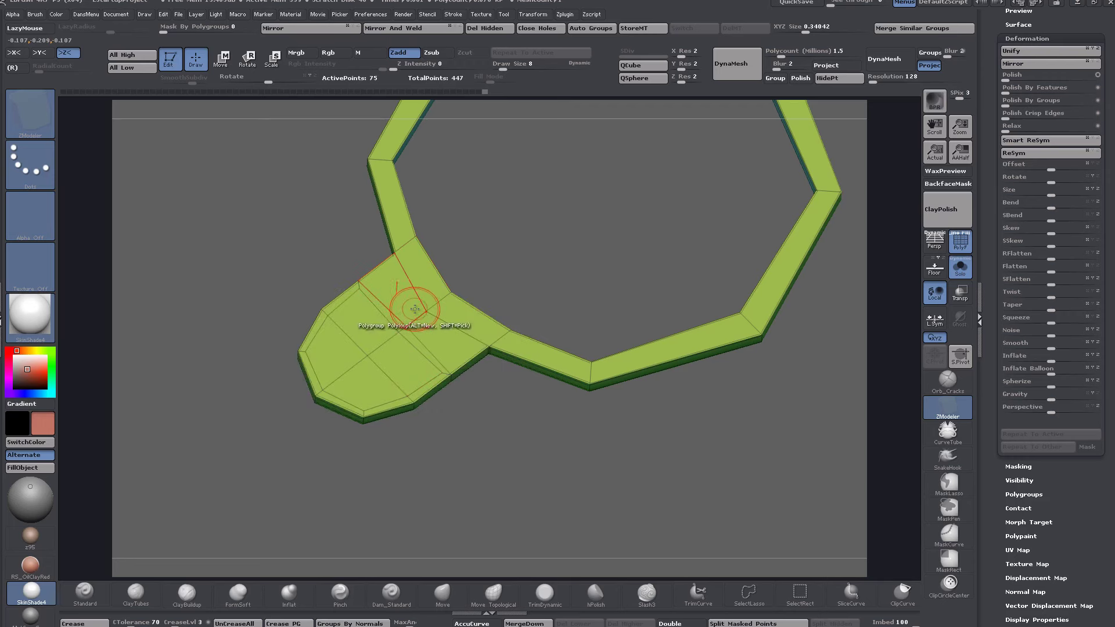
key(space)
key(space)
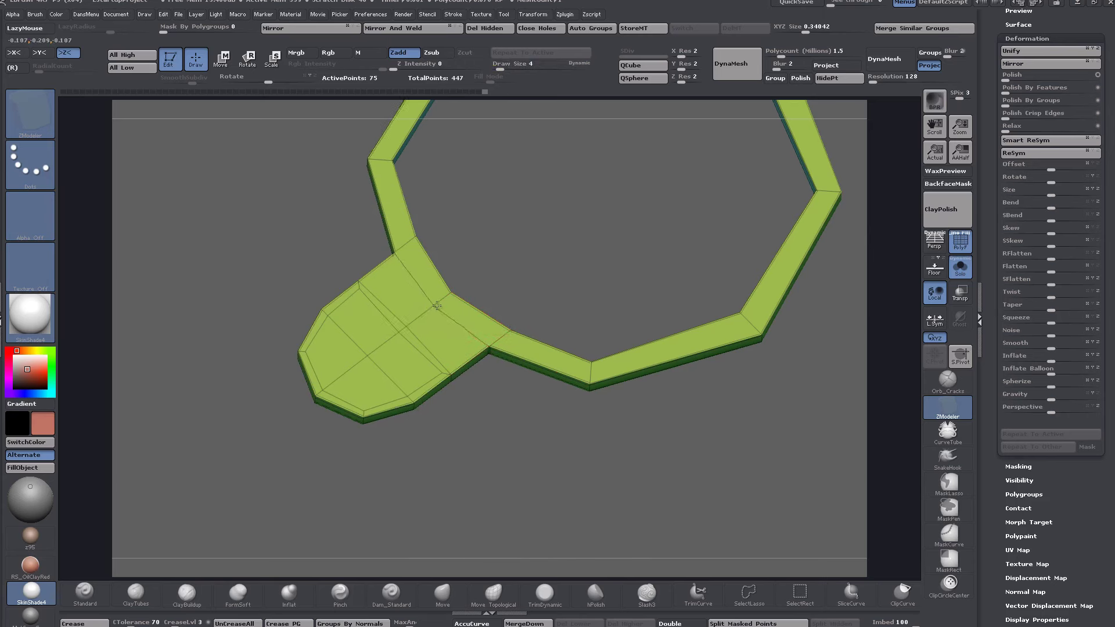
drag(408, 329, 422, 312)
drag(495, 414, 484, 451)
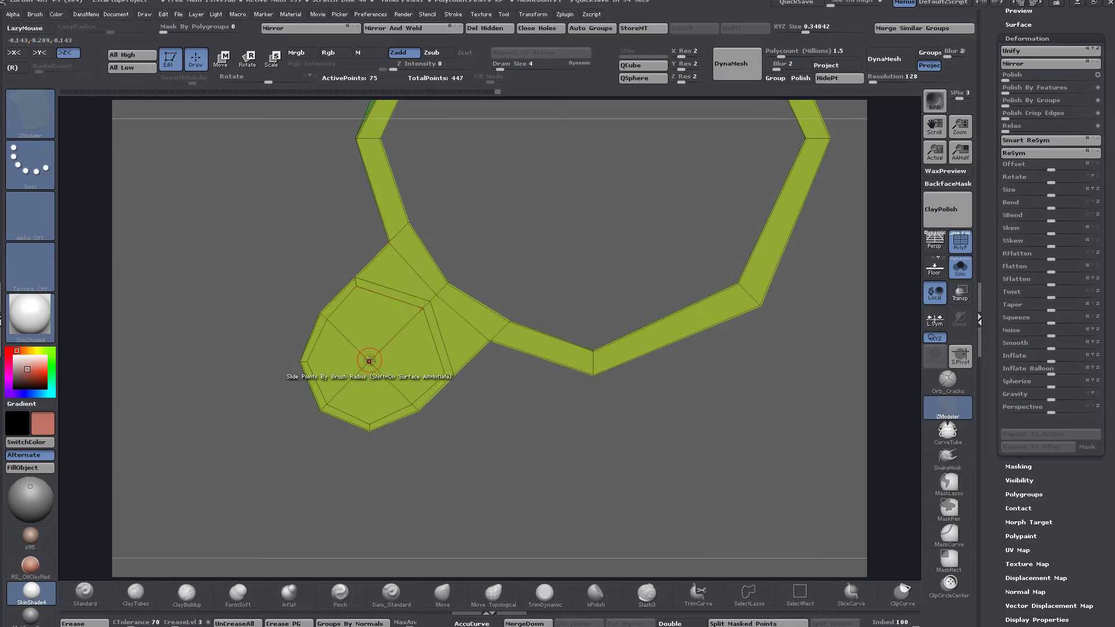
Step: Split the tab's centre point into an eight-sided disc that nearly fills the rounded end of the tab
key(space)
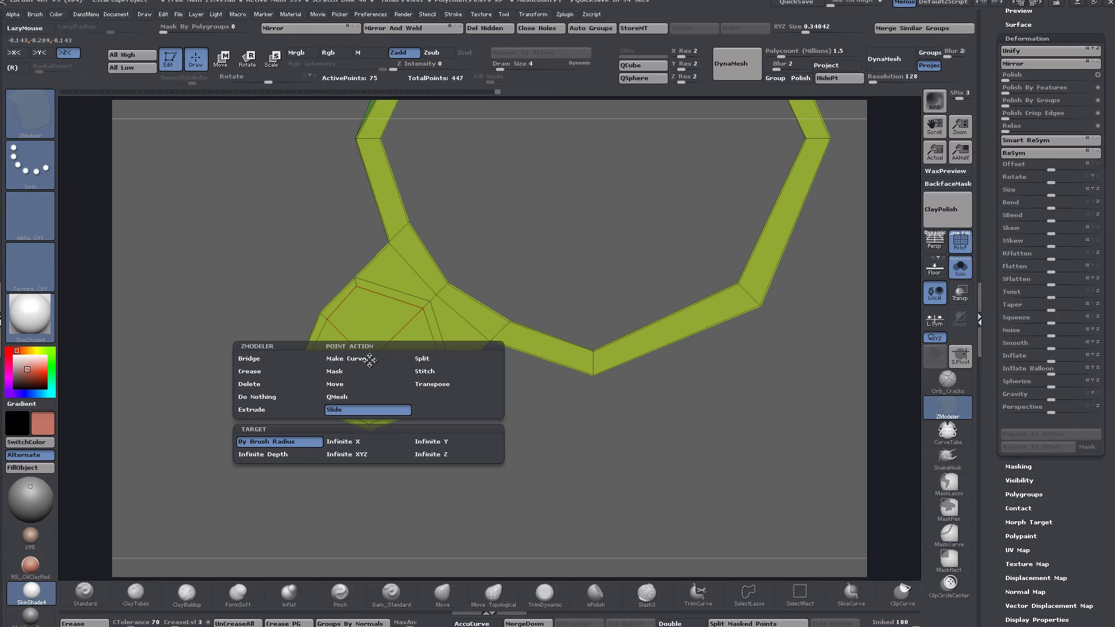
click(426, 359)
click(373, 351)
drag(373, 351, 407, 319)
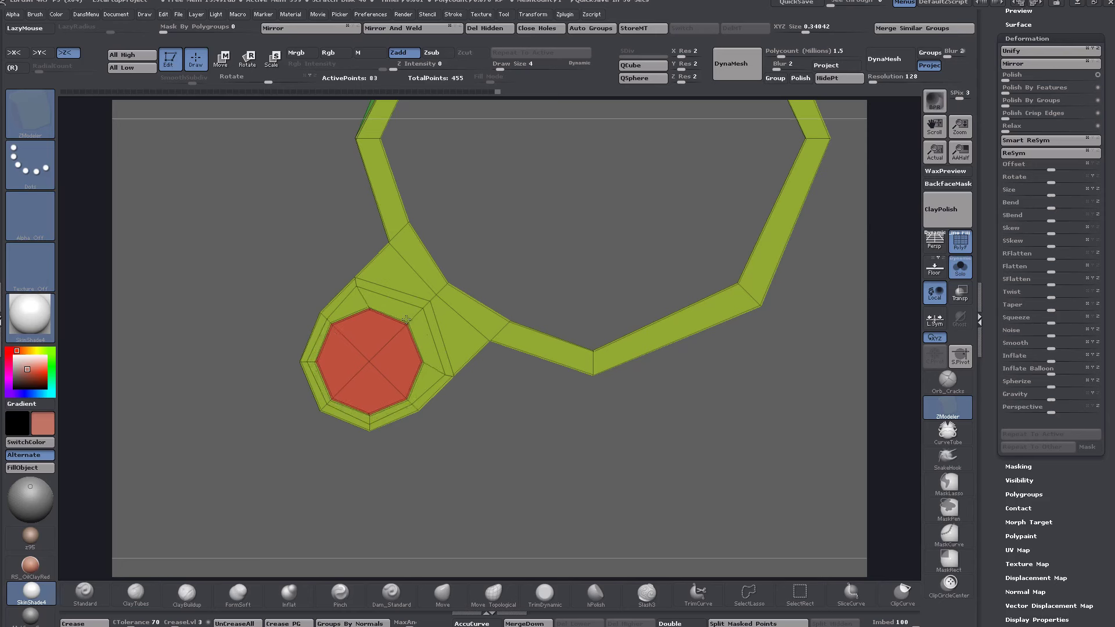
Step: Show the floor grid and lower the ring in side view until its underside rests on the grid line
drag(473, 514, 548, 437)
alt+drag(539, 394, 635, 435)
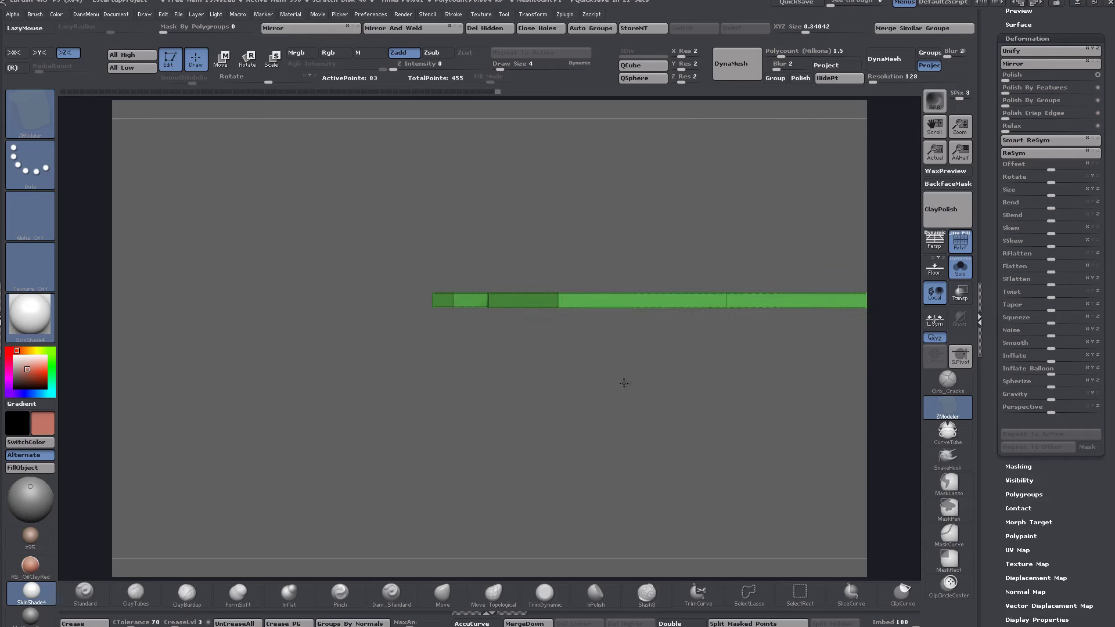
alt+drag(672, 398, 693, 361)
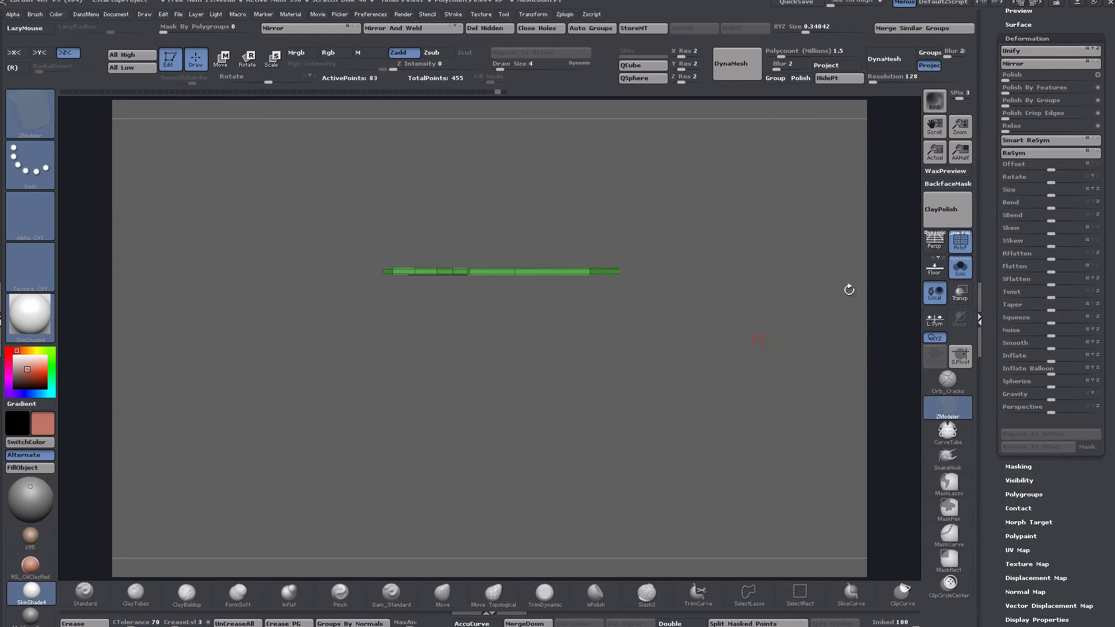
click(934, 278)
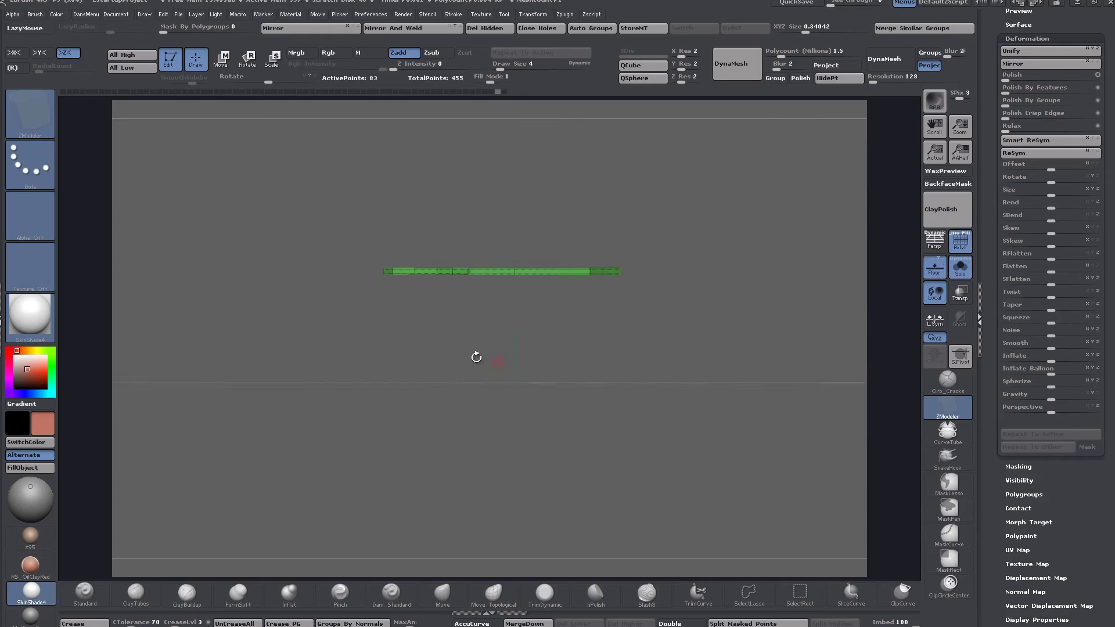
key(w)
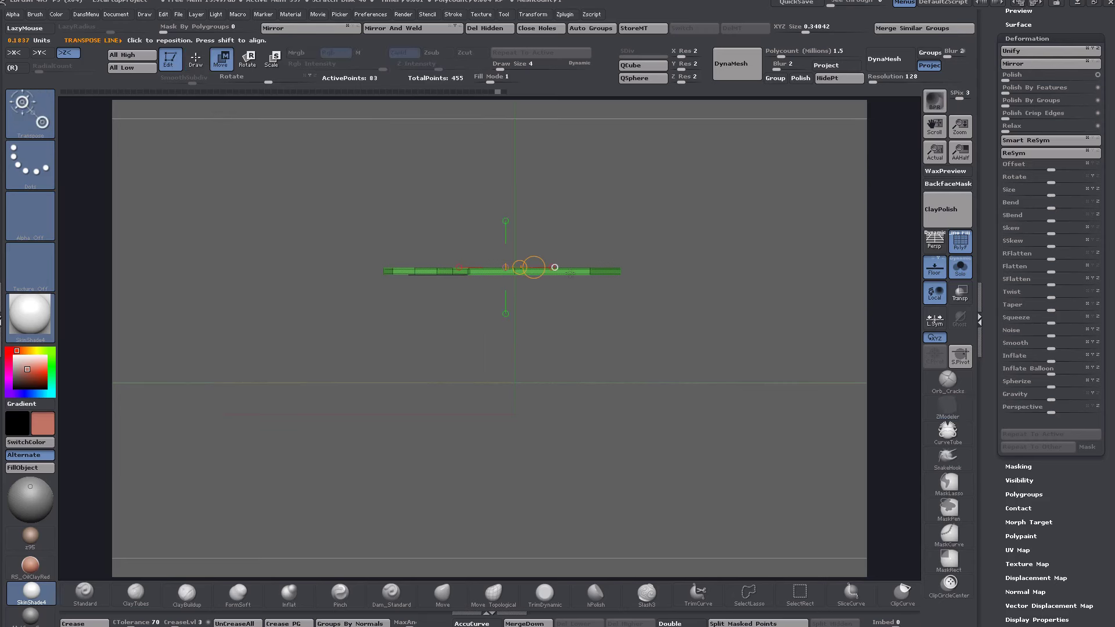
drag(580, 269, 580, 117)
drag(580, 194, 582, 303)
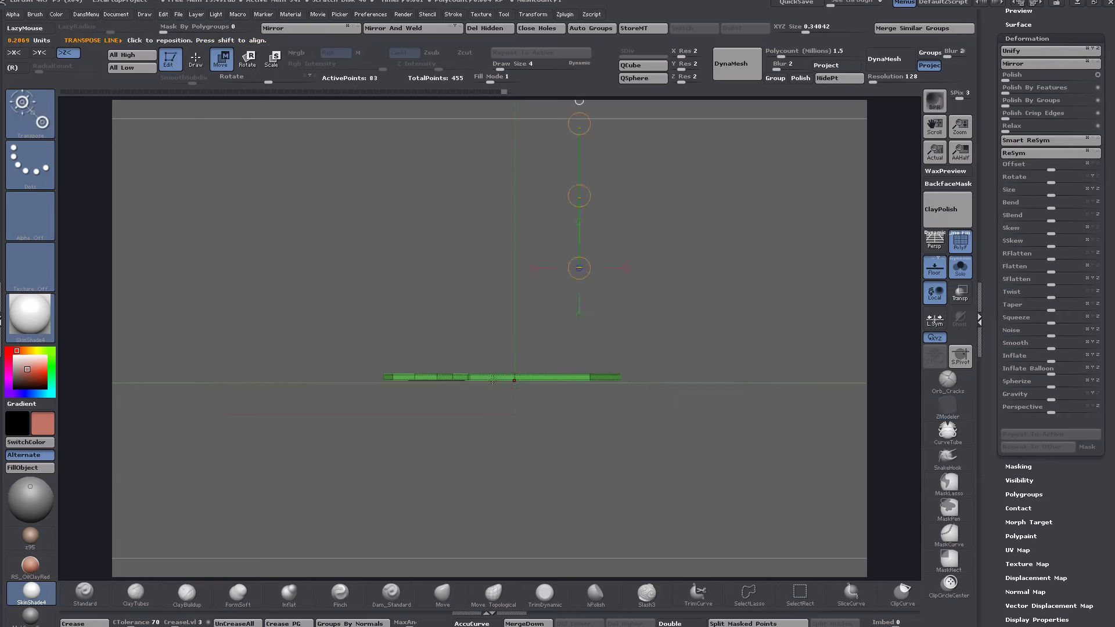
ctrl+right_drag(566, 352, 650, 507)
drag(542, 370, 540, 229)
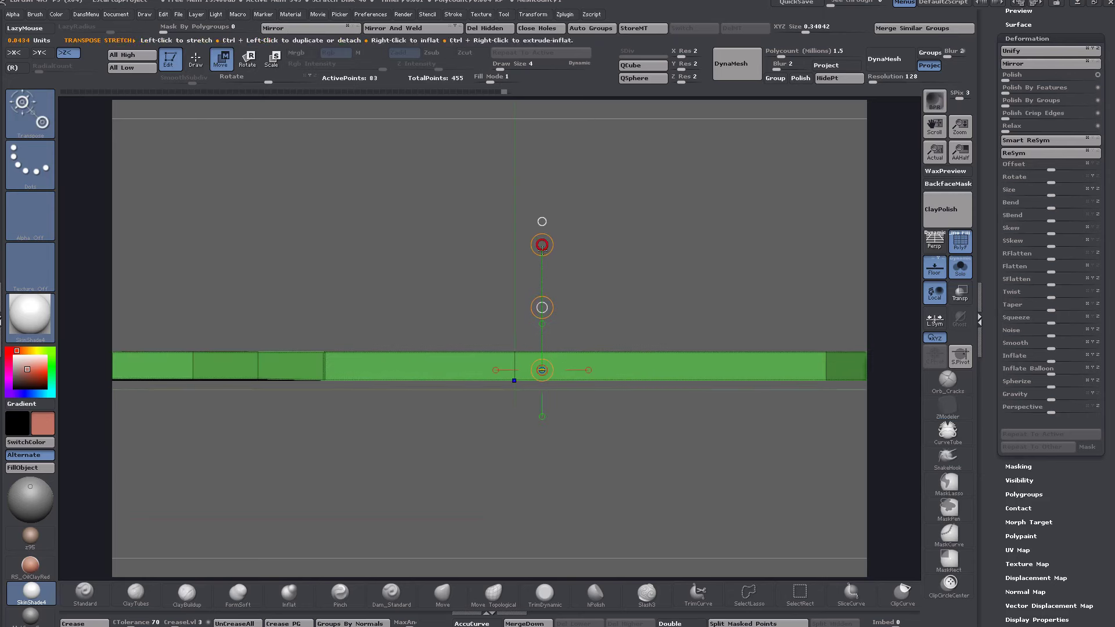
drag(541, 308, 543, 318)
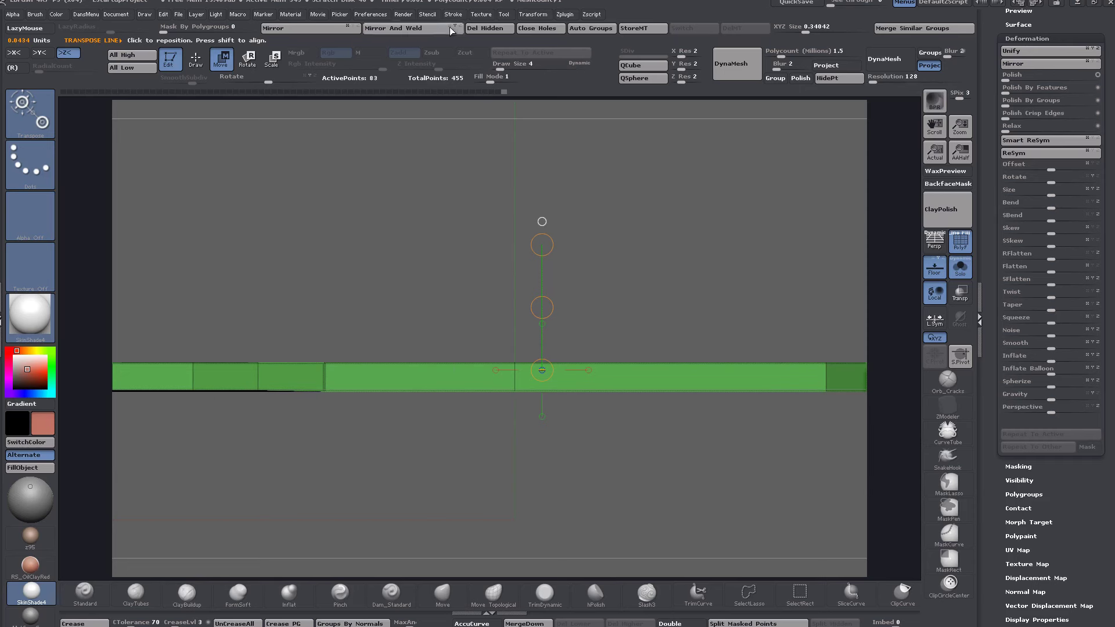
Step: Try Mirror And Weld on the ring across the floor plane with the grid elevation not at zero
click(402, 28)
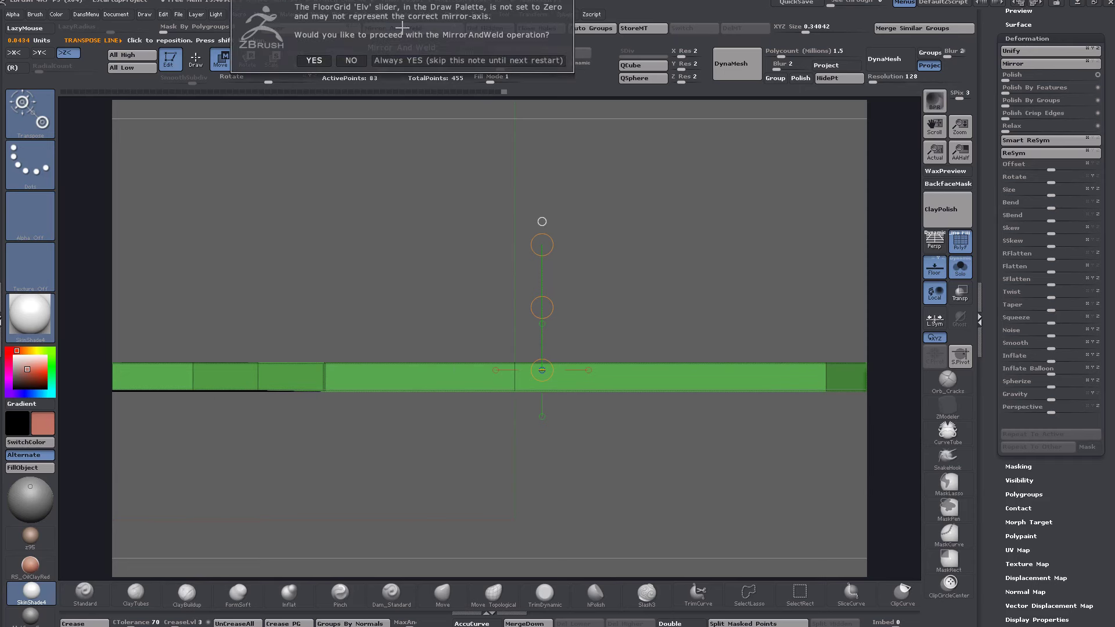
click(412, 58)
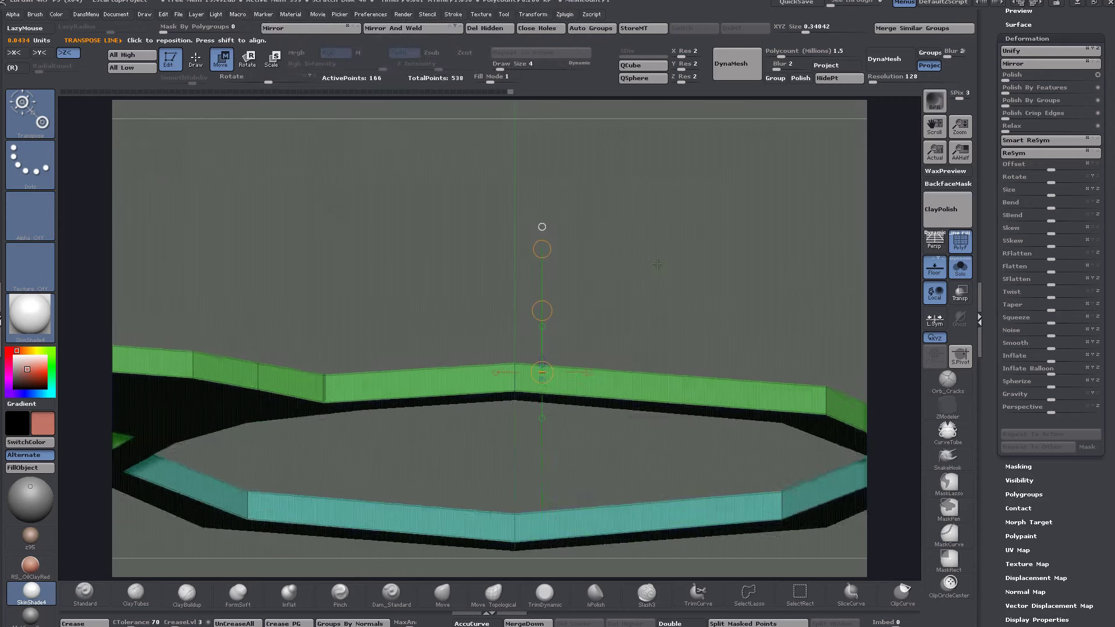
drag(657, 264, 667, 355)
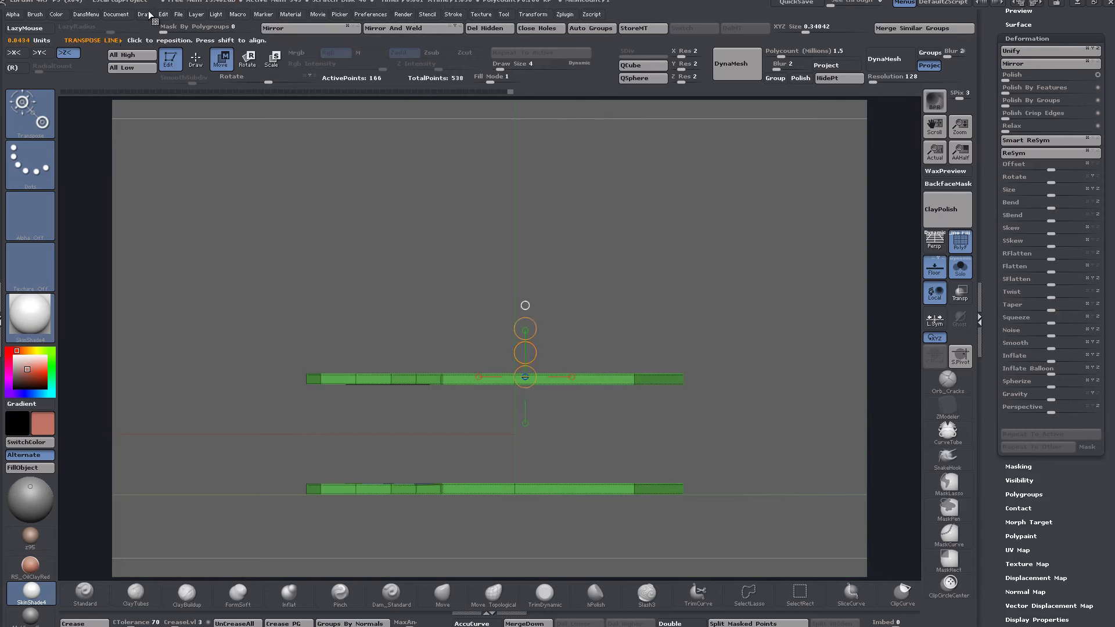
Step: Set the floor grid elevation to 0
click(143, 15)
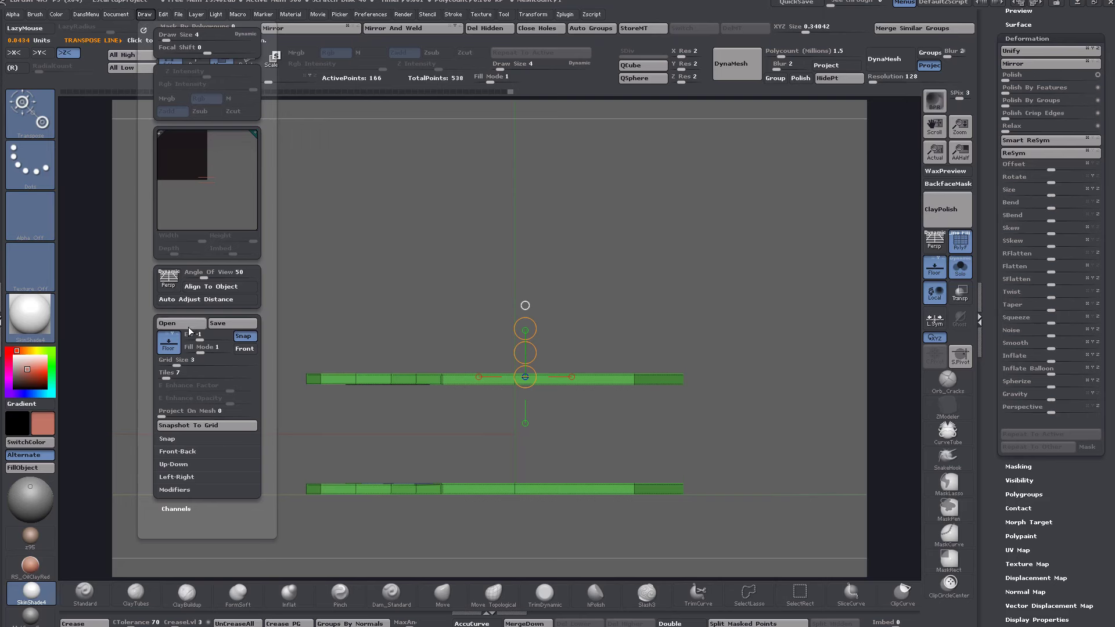
drag(197, 339, 190, 342)
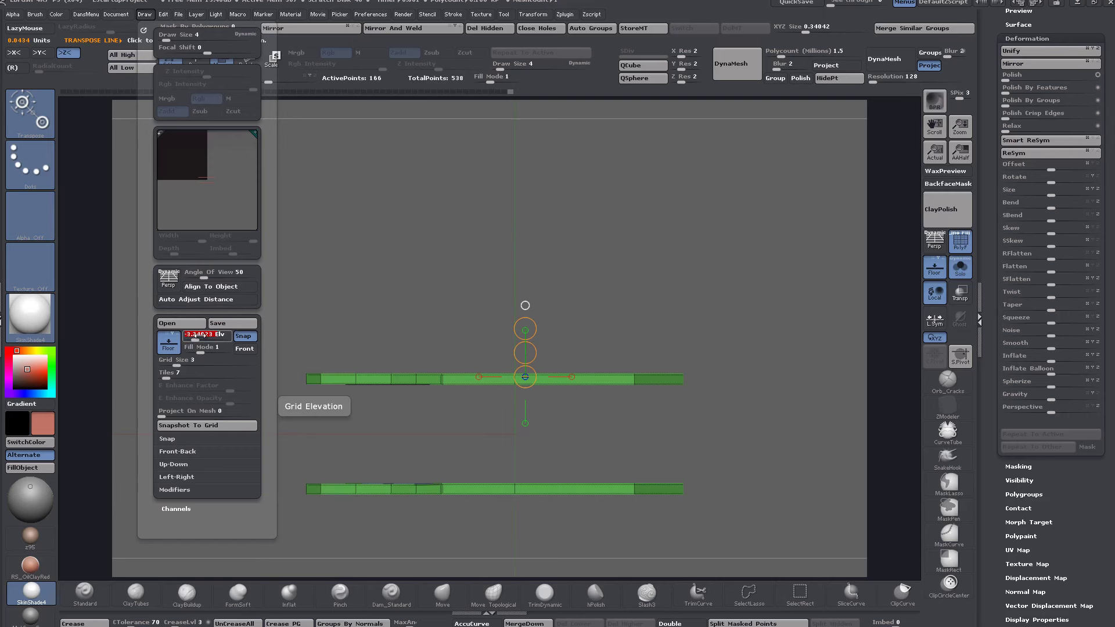
text(0)
key(Return)
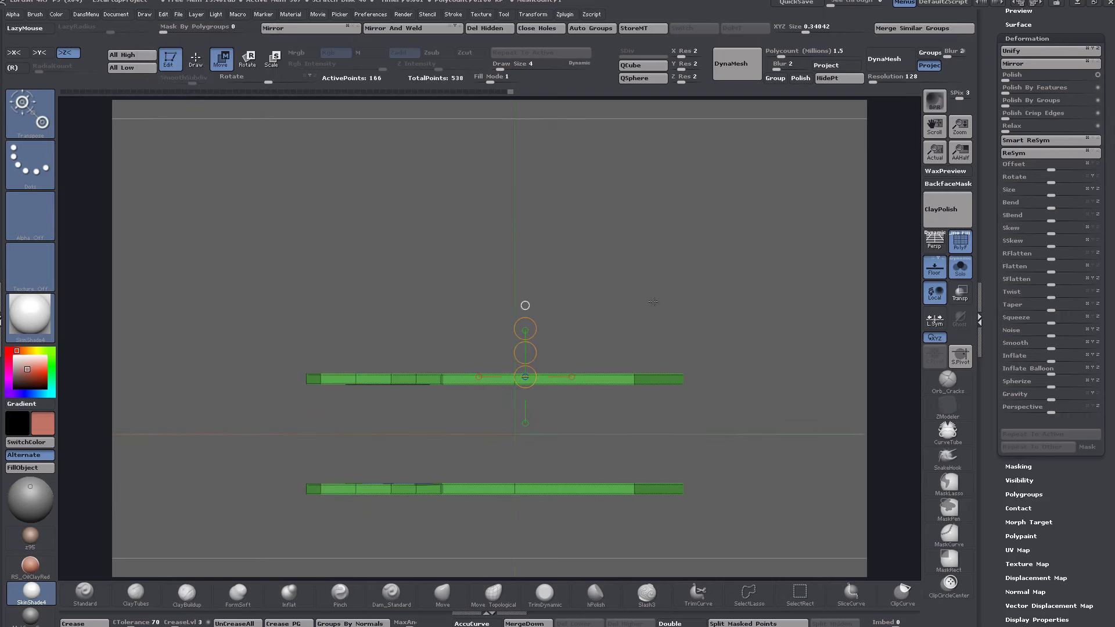
Step: Undo the mirroring of the ring
drag(525, 354, 524, 402)
key(ctrl+z)
key(ctrl+z)
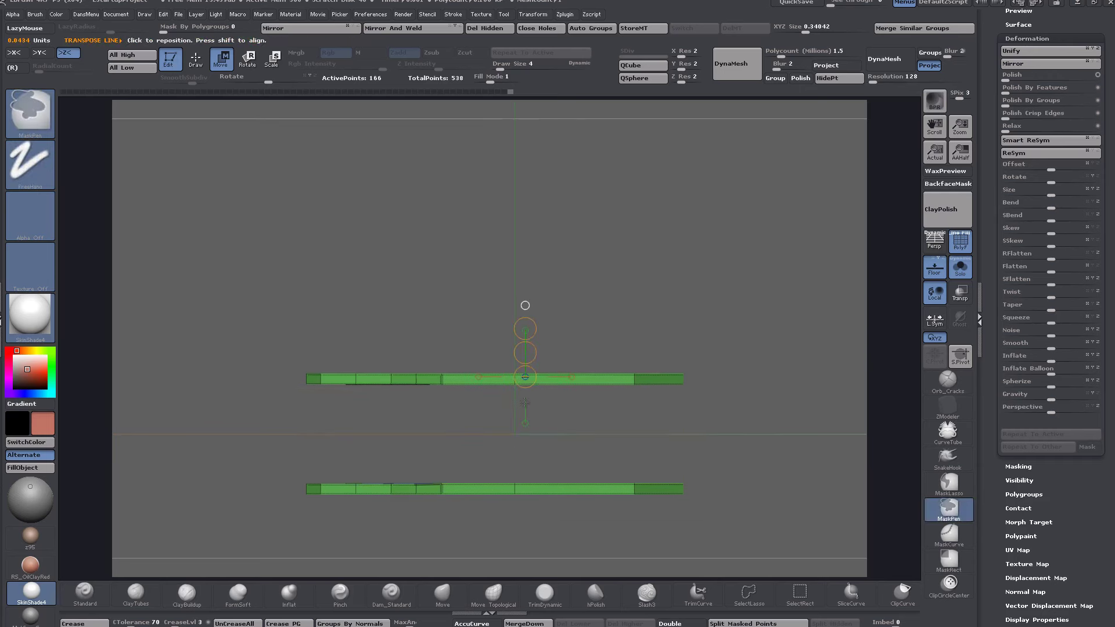
Step: Lower the single ring onto the zero-elevation grid line and apply Mirror And Weld to join both halves
drag(525, 353, 514, 396)
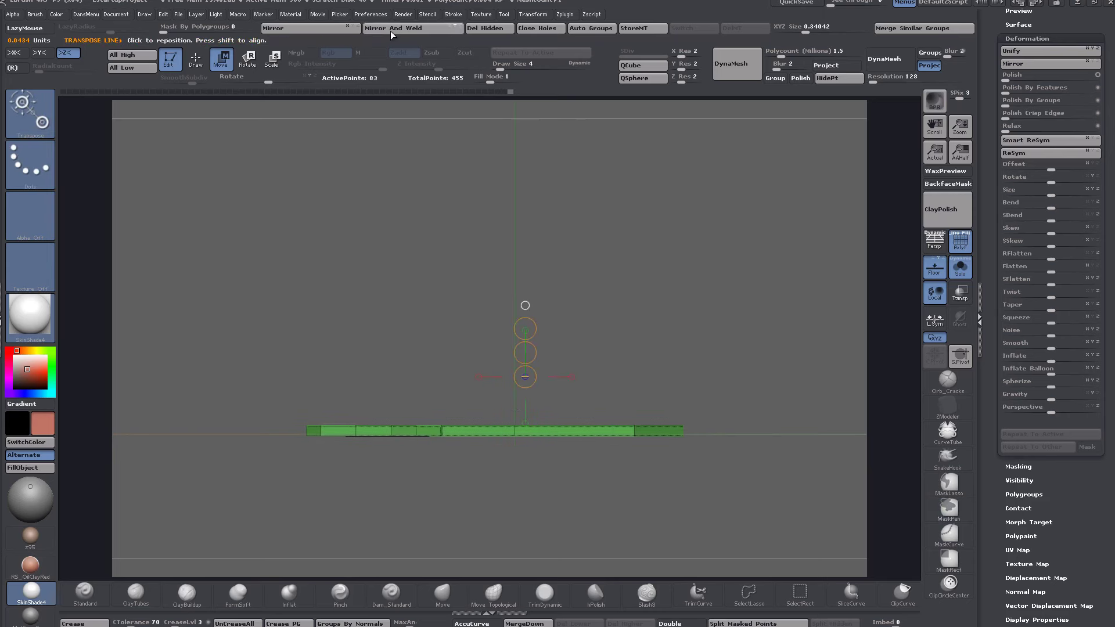
click(391, 30)
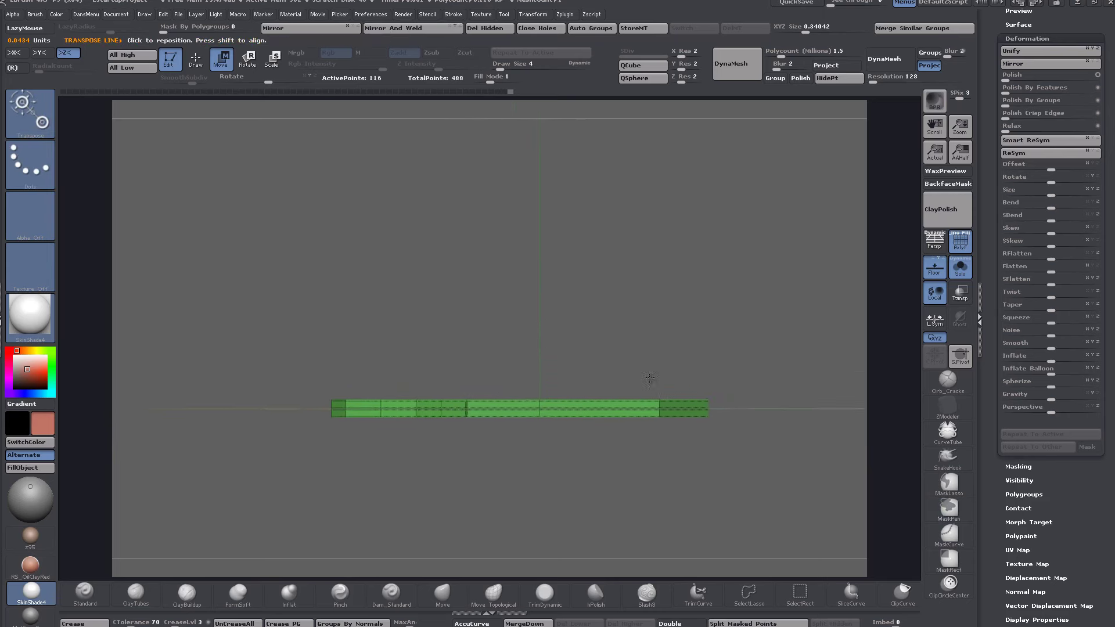
drag(650, 378, 586, 349)
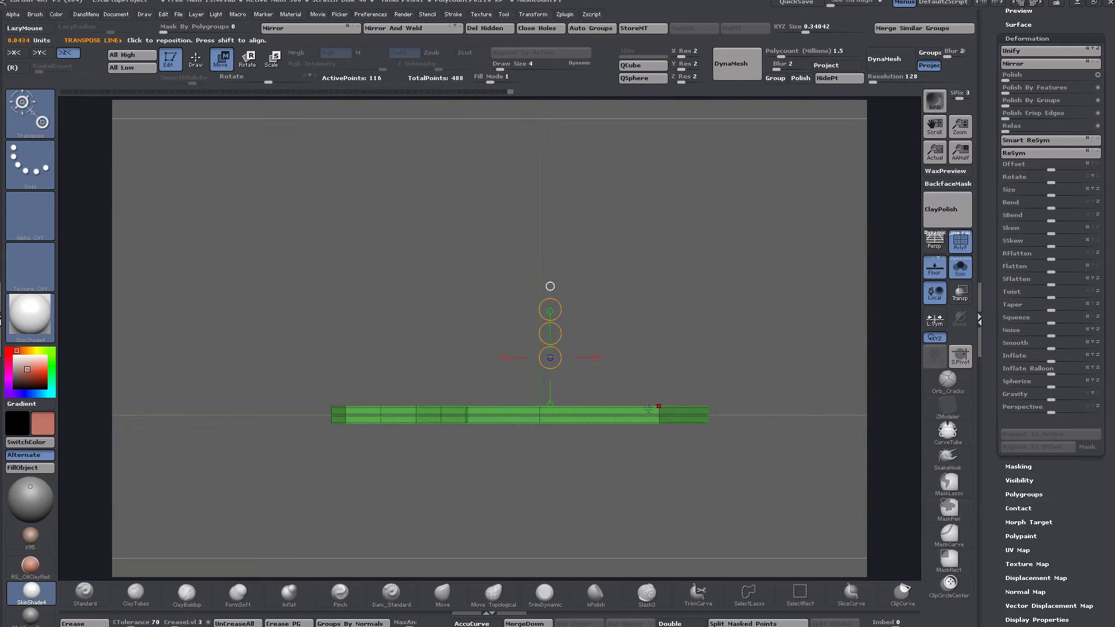
click(145, 17)
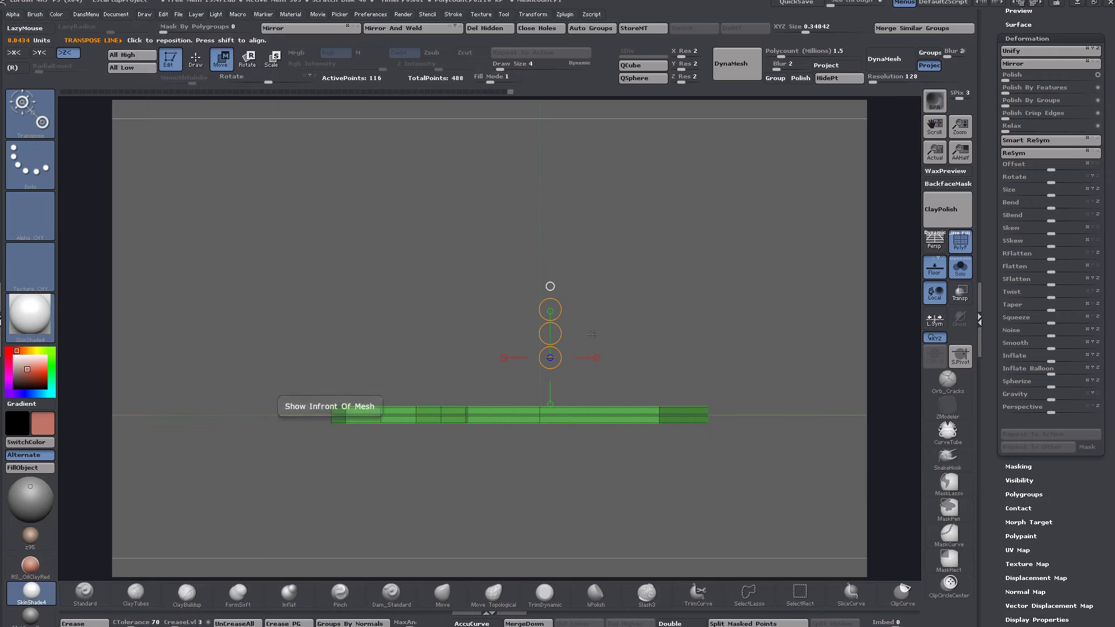
mouse_move(636, 319)
mouse_down()
mouse_move(641, 347)
mouse_move(644, 316)
mouse_up()
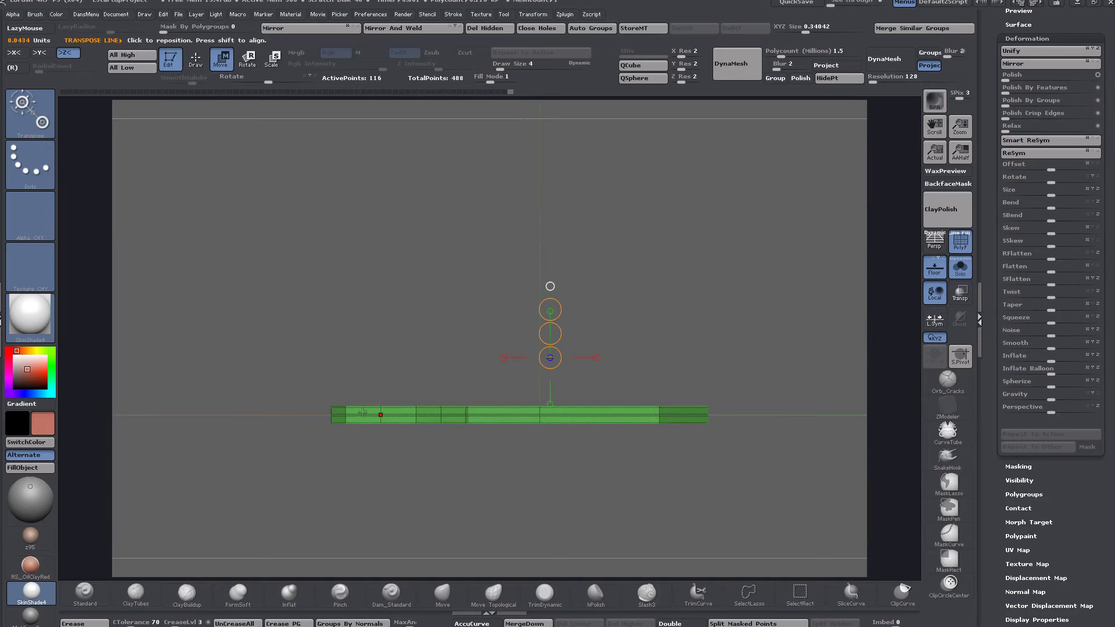
Step: Switch back to the ZModeler brush and hide the floor grid
drag(685, 386, 272, 525)
alt+drag(466, 331, 516, 321)
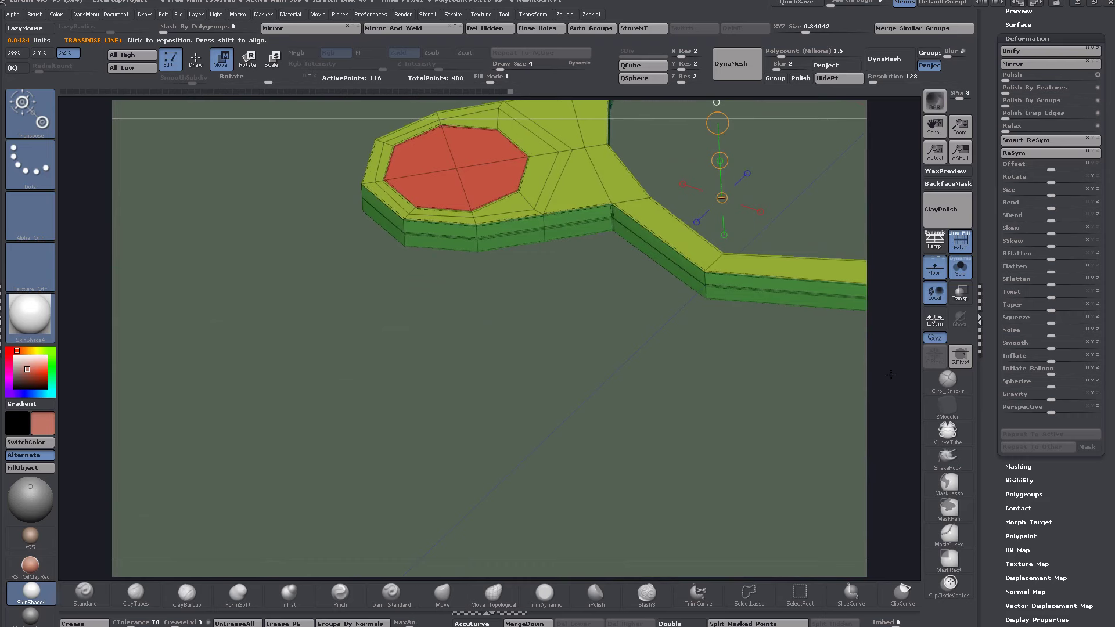
click(955, 407)
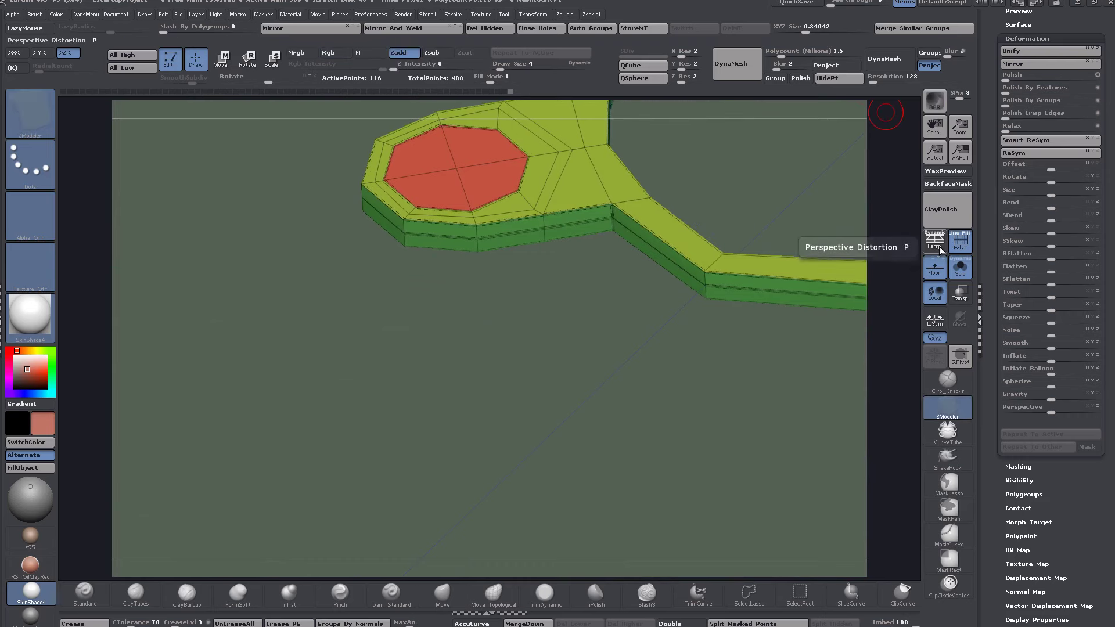
click(934, 268)
Step: Set the ZModeler polygon action to QMesh with Polygroup Island as the target
drag(342, 323, 485, 311)
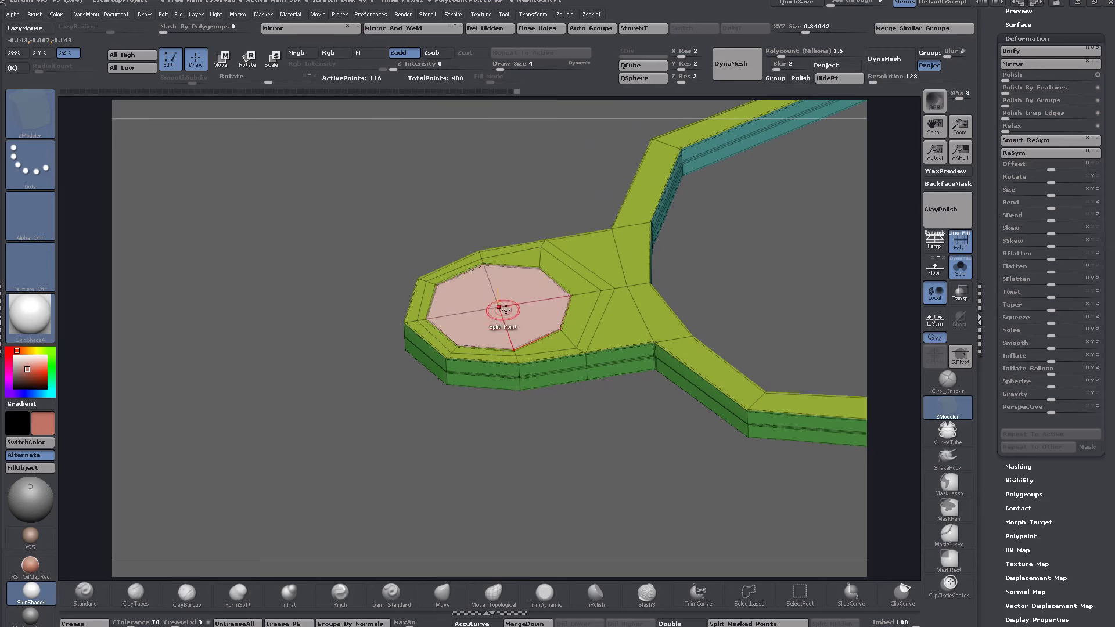
key(space)
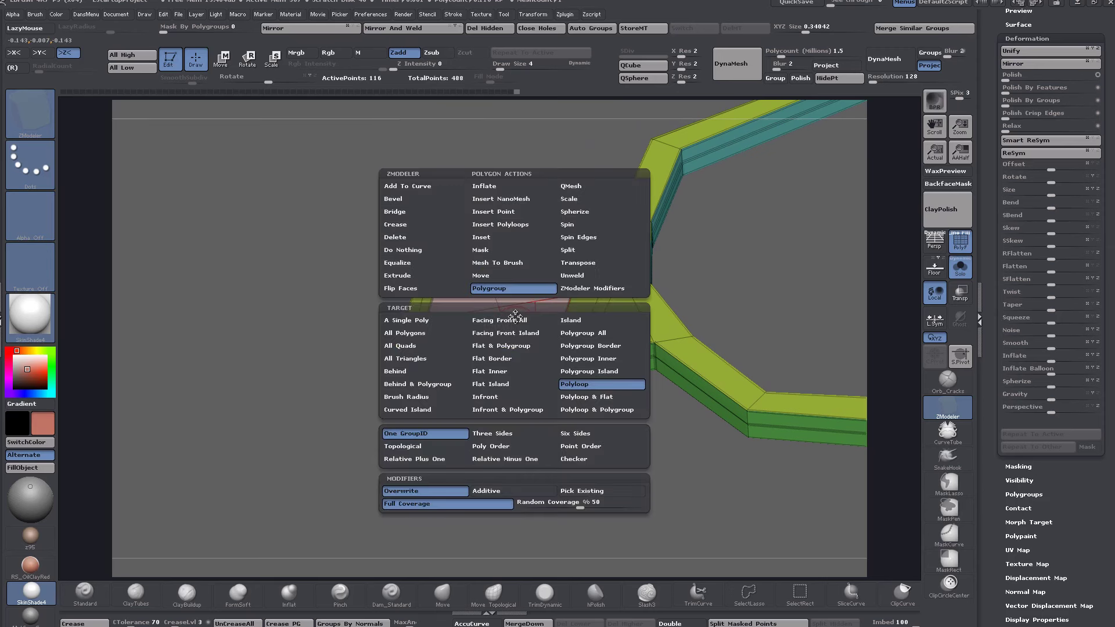
click(571, 186)
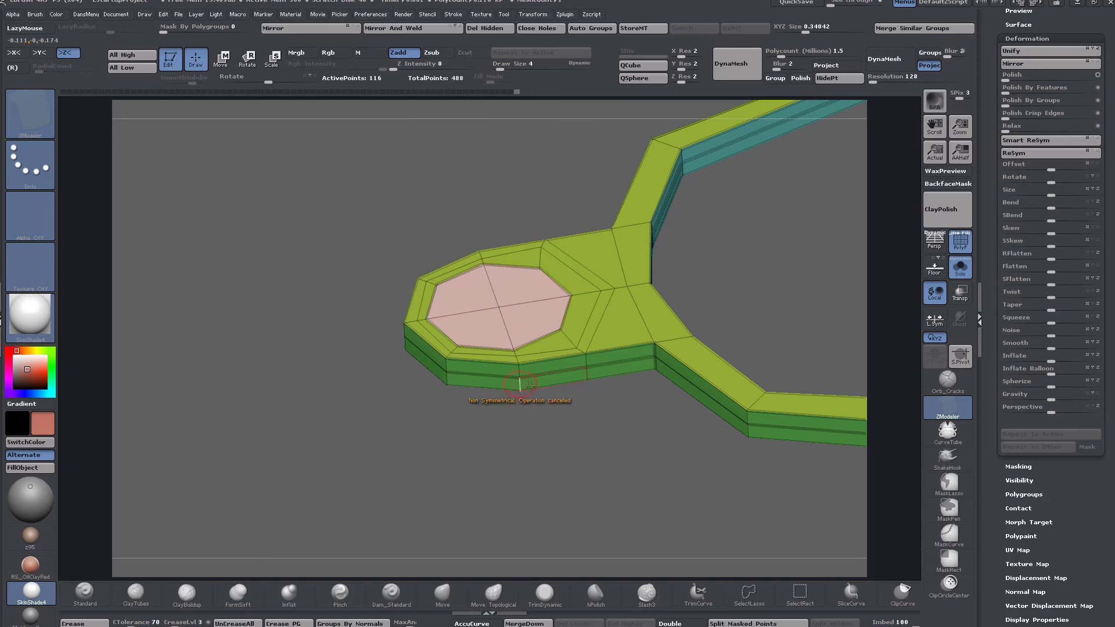
alt+drag(557, 436, 448, 385)
mouse_move(248, 409)
ctrl+mouse_down()
mouse_move(339, 485)
mouse_move(355, 484)
ctrl+mouse_up()
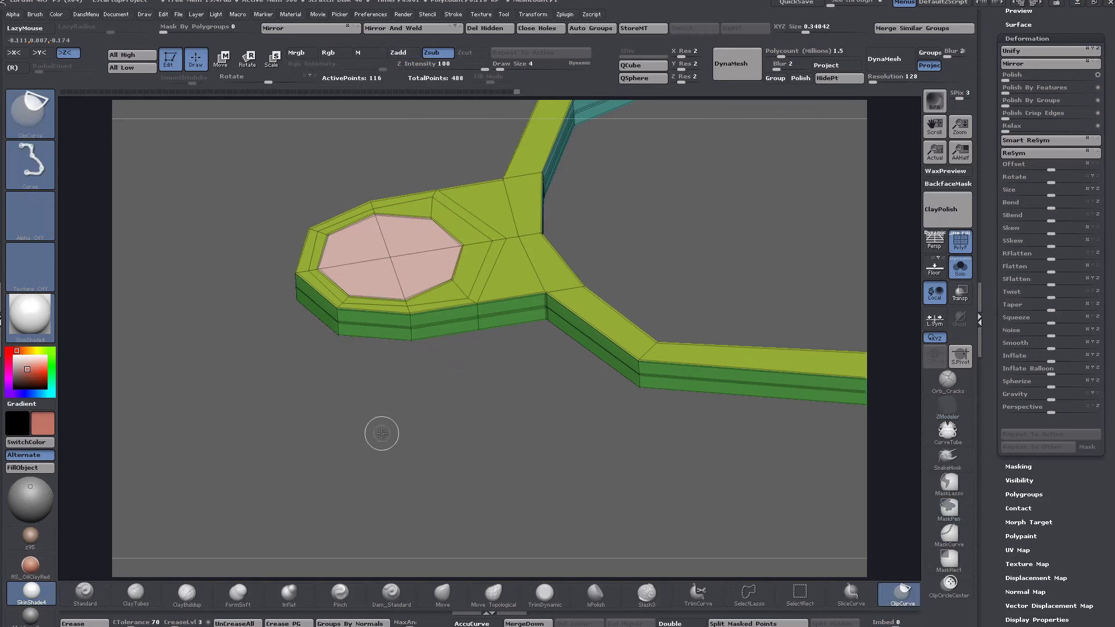
mouse_move(383, 407)
mouse_down()
mouse_move(436, 363)
mouse_move(412, 248)
mouse_move(416, 399)
mouse_up()
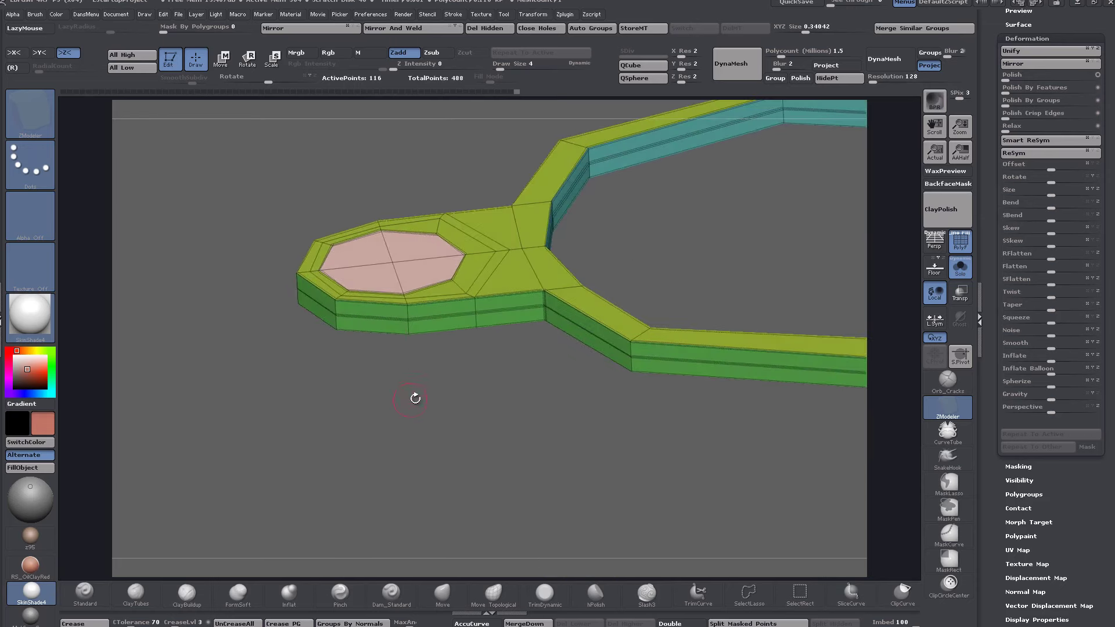
key(space)
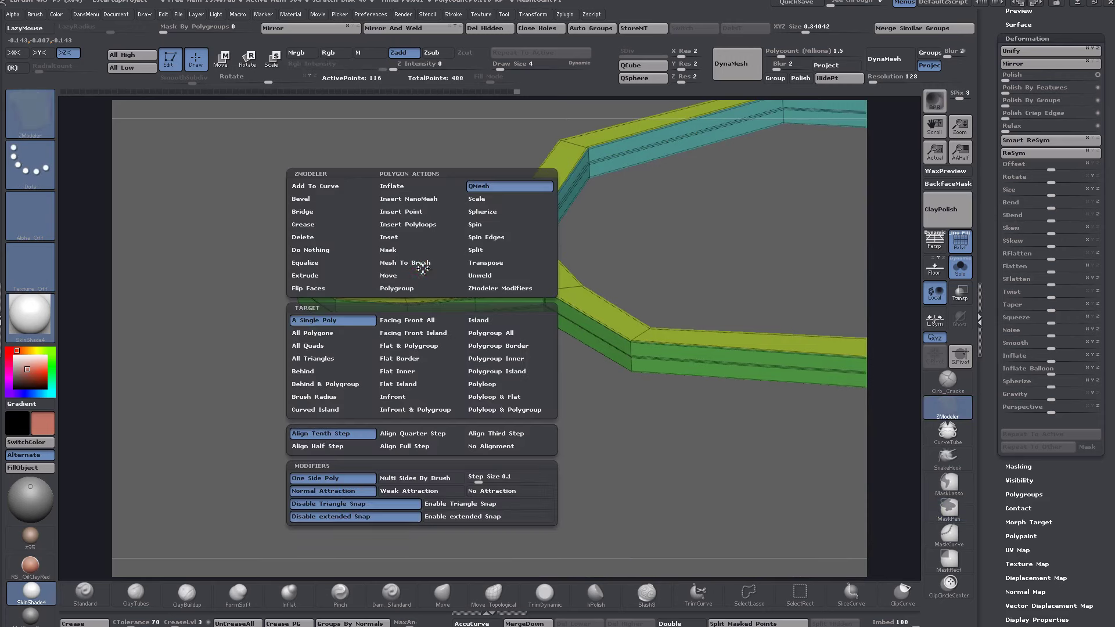
click(487, 371)
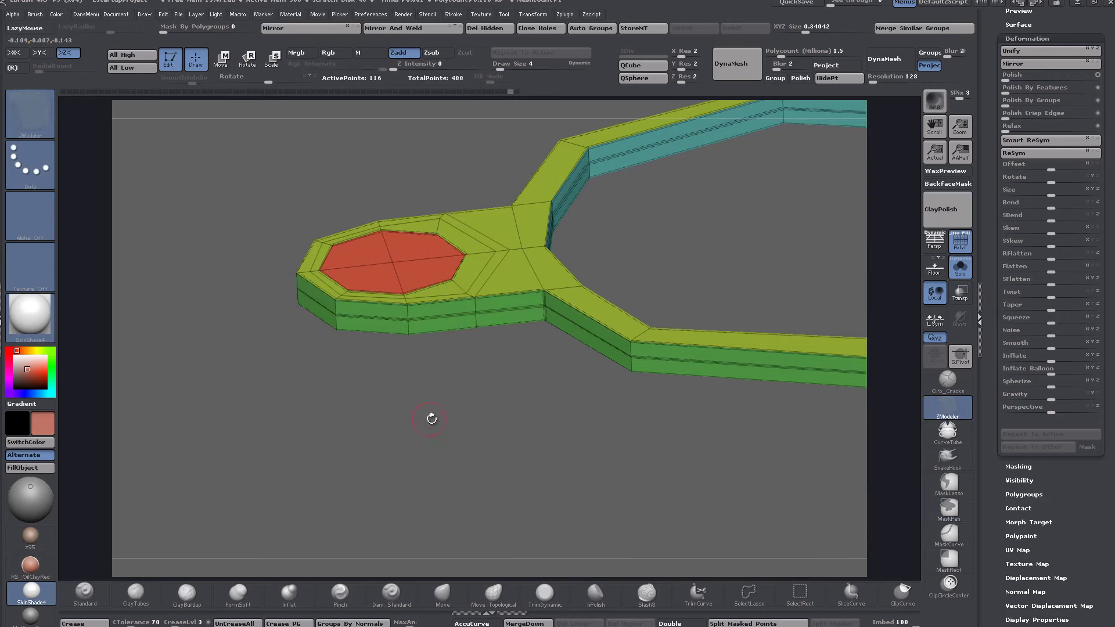
Step: Set the ZModeler edge action to Insert and remove the middle edge loop around the outer side wall of the ring and tab
drag(433, 420, 429, 325)
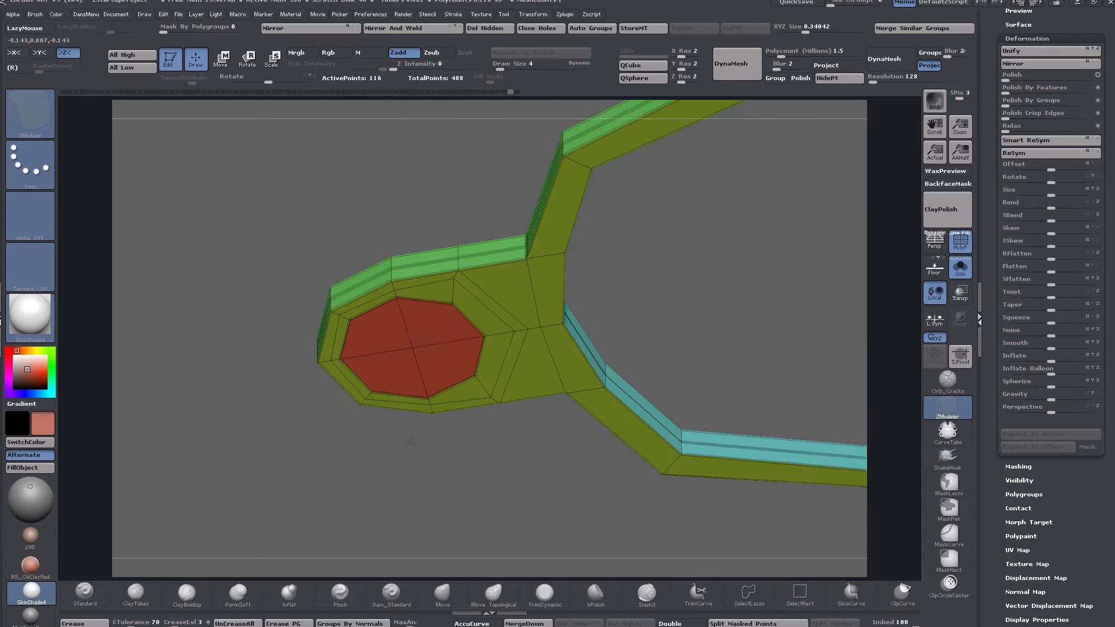
drag(433, 167, 503, 221)
right_drag(503, 221, 494, 234)
ctrl+right_drag(504, 331, 630, 451)
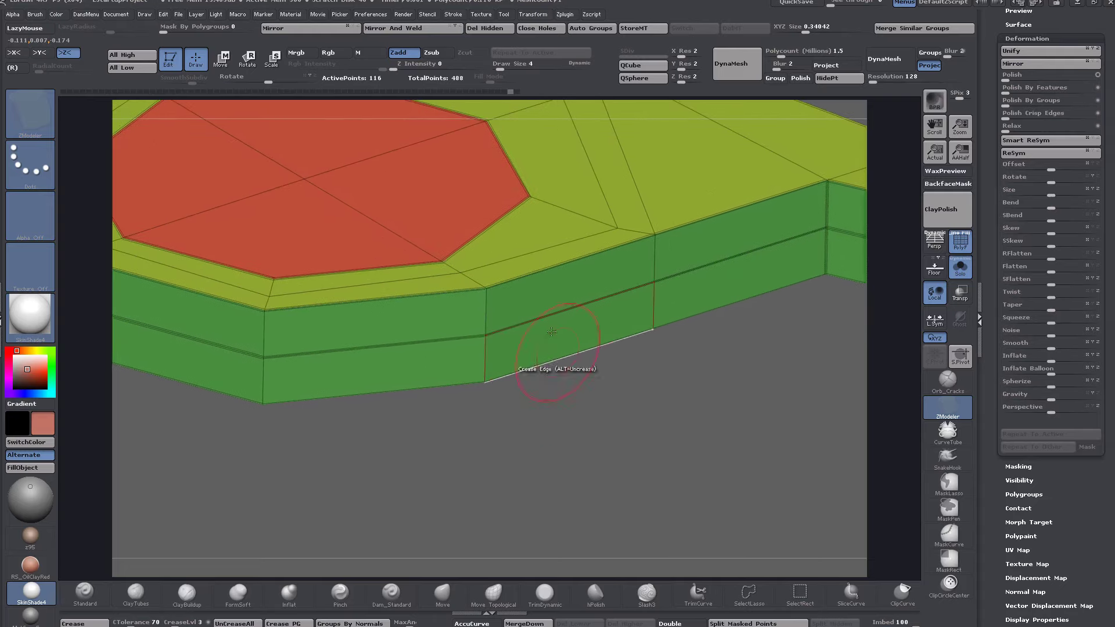
mouse_move(540, 317)
right_down()
mouse_move(527, 230)
mouse_move(544, 300)
right_up()
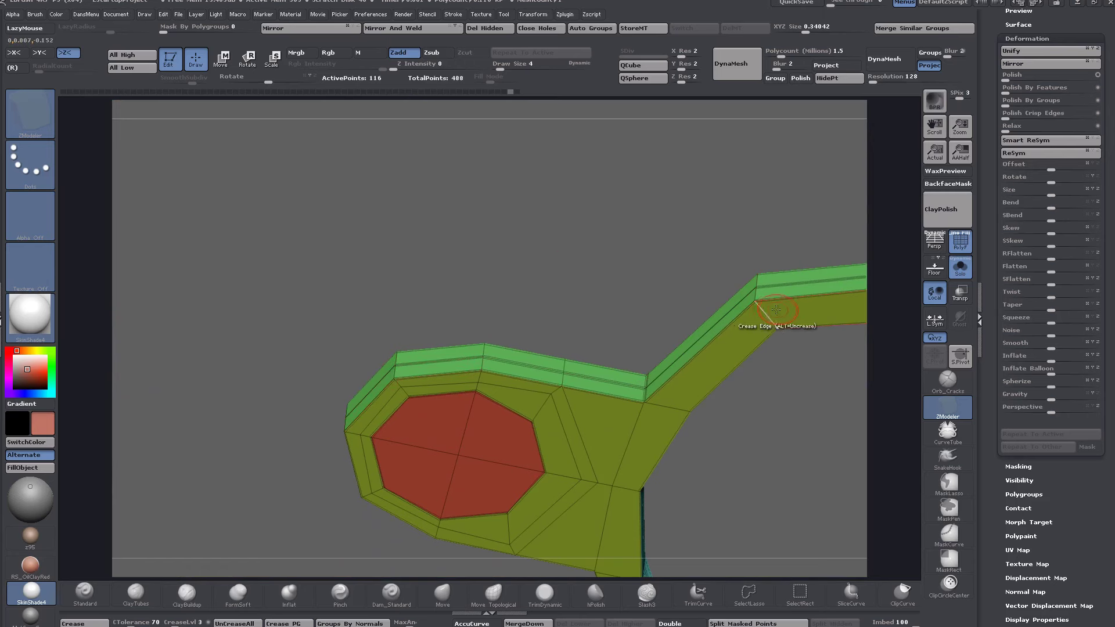
right_drag(460, 348, 457, 447)
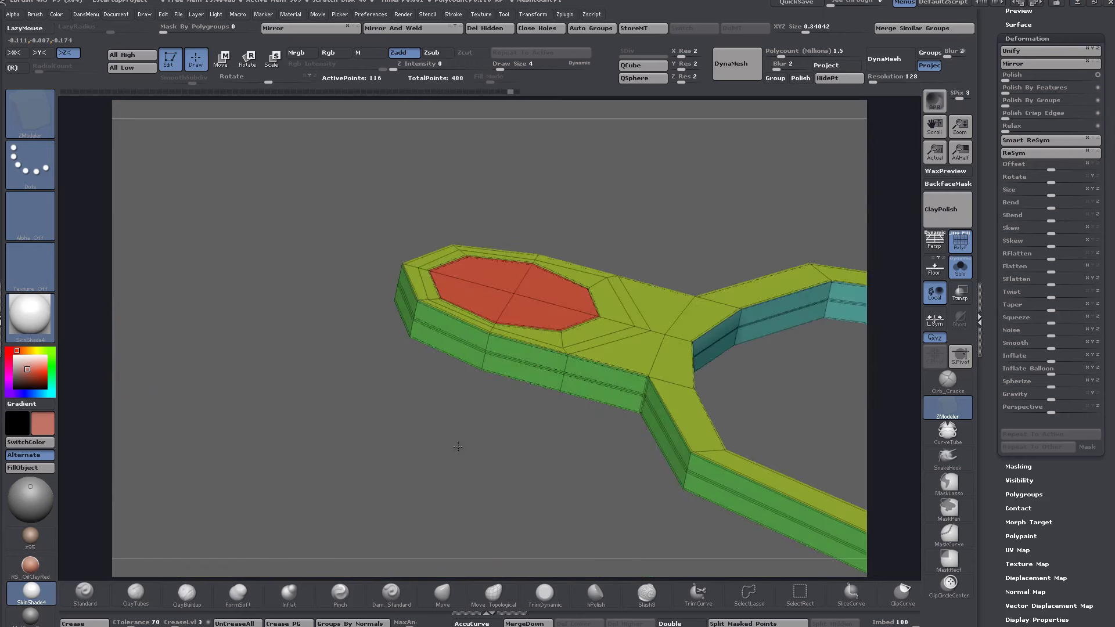
alt+right_drag(528, 378, 362, 390)
right_drag(292, 344, 329, 356)
key(space)
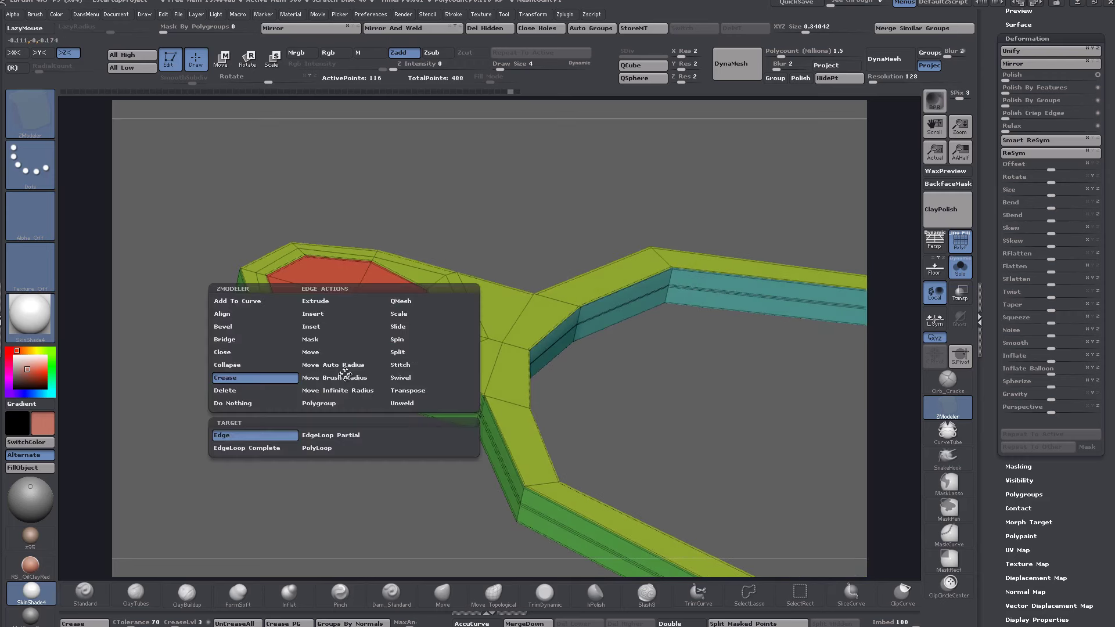
click(318, 317)
click(356, 381)
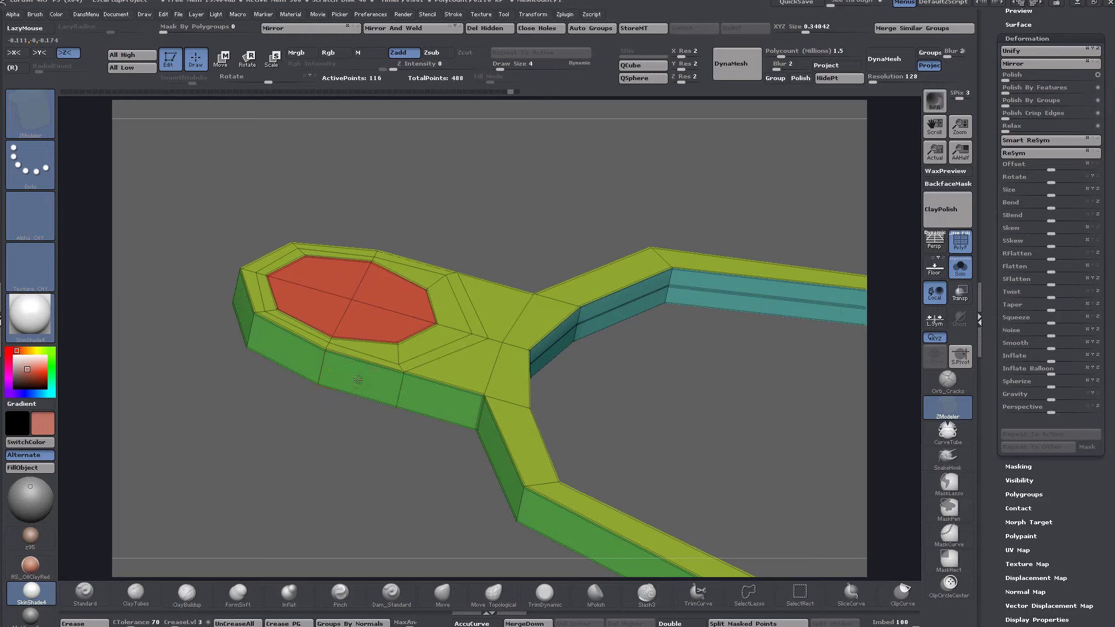
right_drag(323, 402, 353, 320)
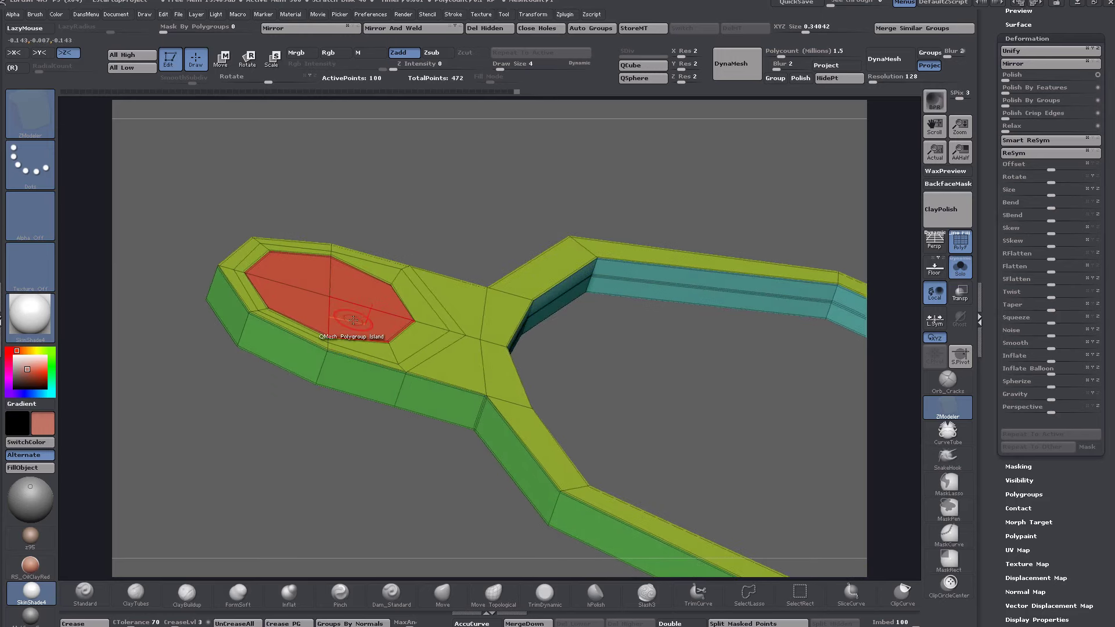
Step: Push the red circular polygroup all the way through the tab with QMesh to open a hole
mouse_move(247, 488)
mouse_down()
mouse_move(276, 274)
mouse_move(272, 477)
mouse_move(255, 418)
mouse_move(239, 566)
mouse_up()
click(230, 624)
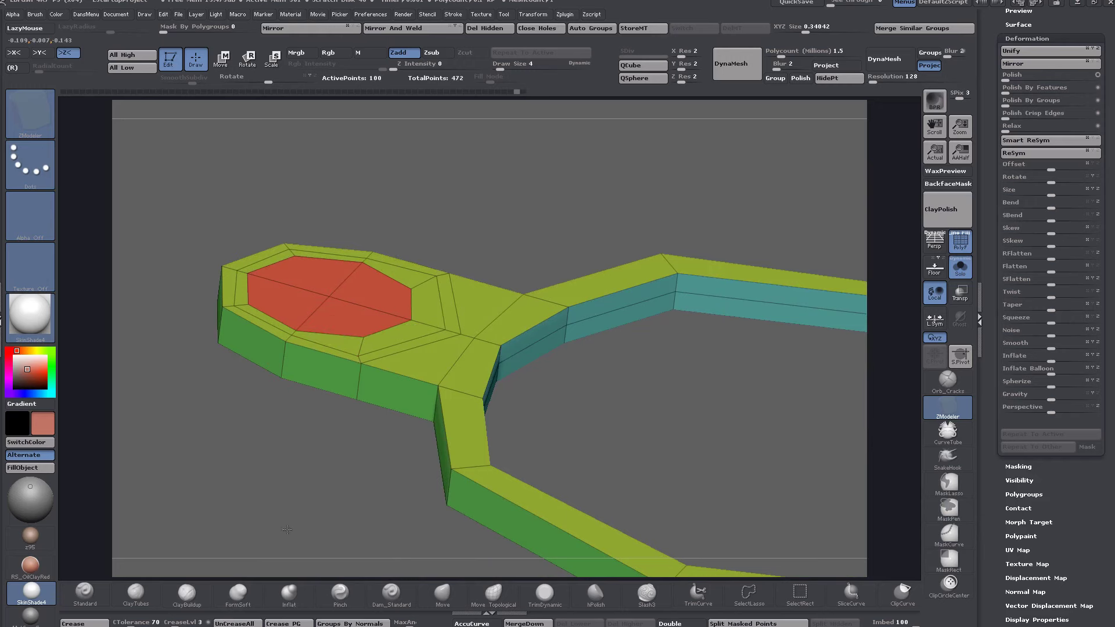
right_drag(321, 321, 342, 304)
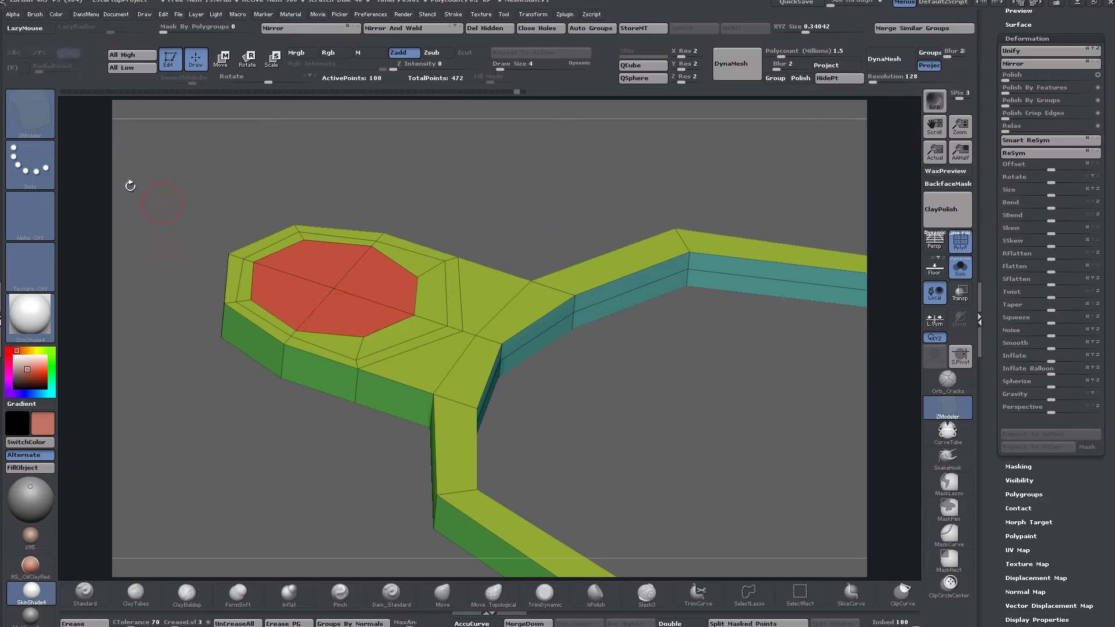
mouse_move(269, 354)
right_down()
mouse_move(337, 348)
mouse_move(264, 367)
right_up()
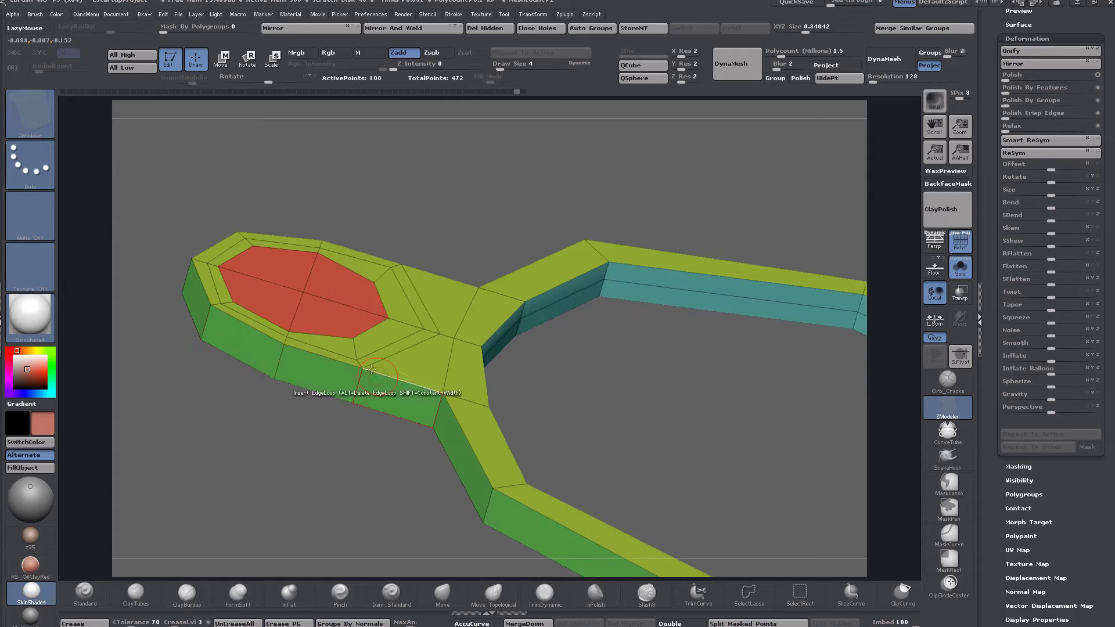
right_drag(348, 378, 374, 330)
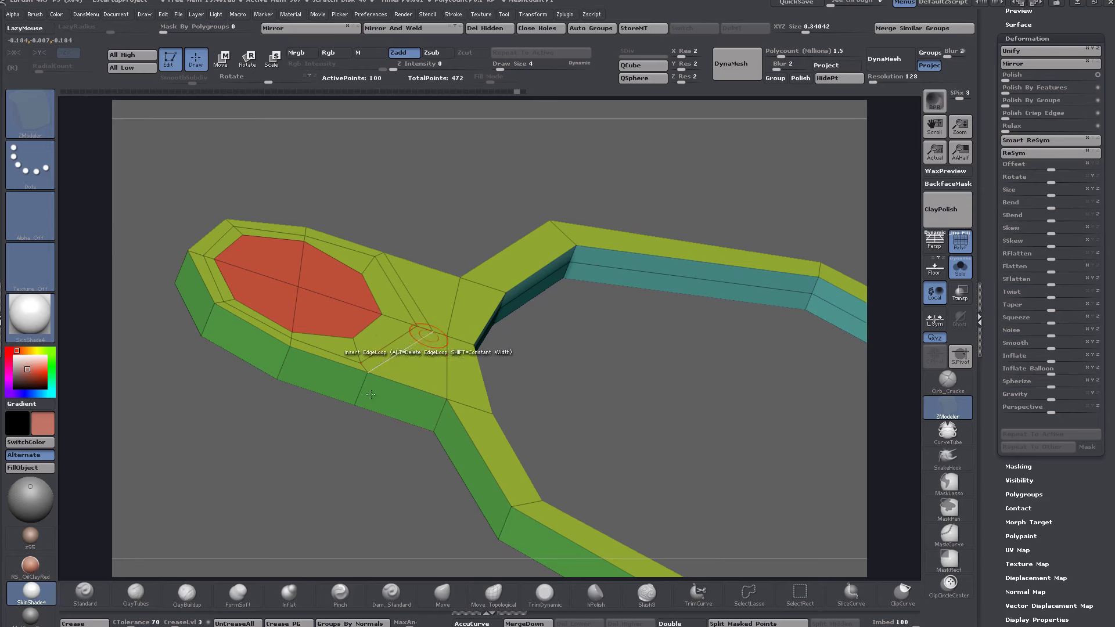
right_drag(370, 377, 314, 325)
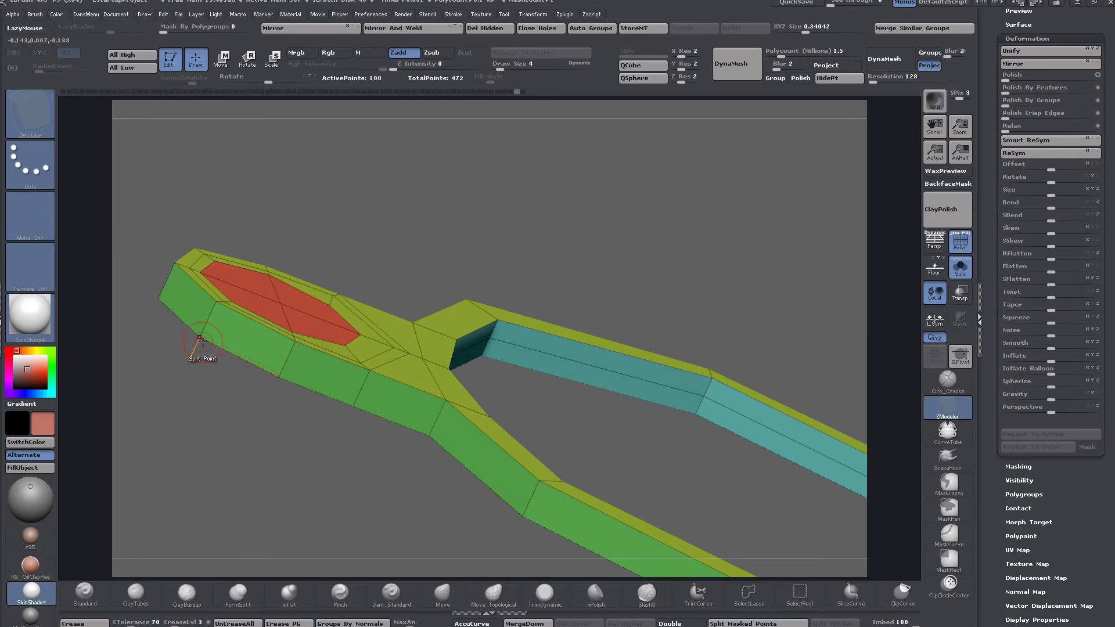
drag(314, 326, 289, 363)
right_drag(290, 363, 328, 390)
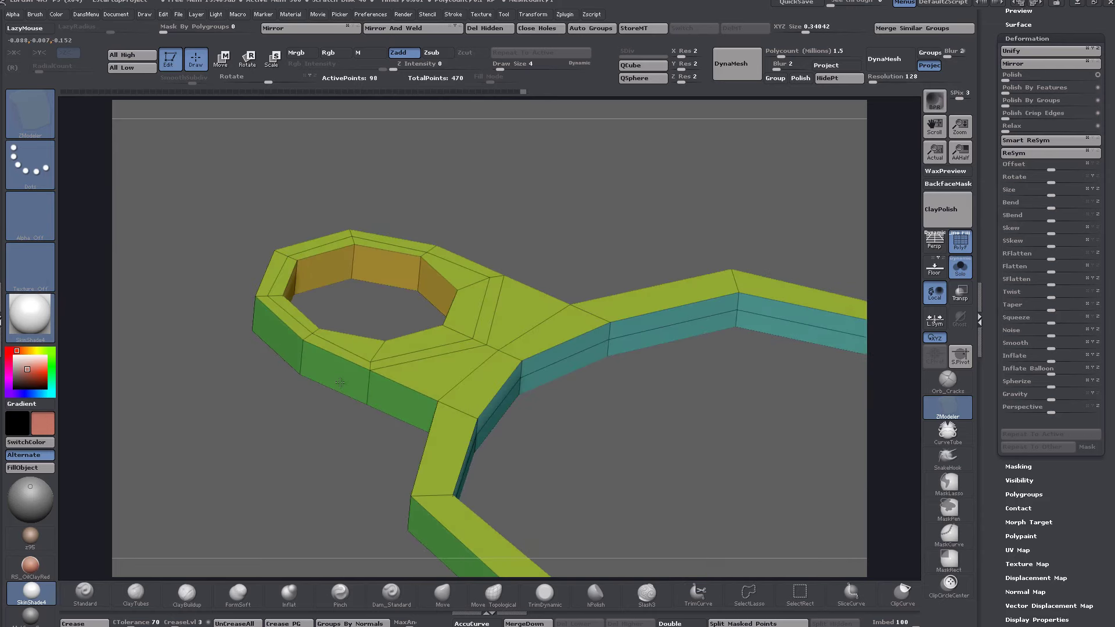
Step: Examine the hole through the tab and the ring's walls from several angles and from the side
ctrl+right_drag(586, 437, 560, 282)
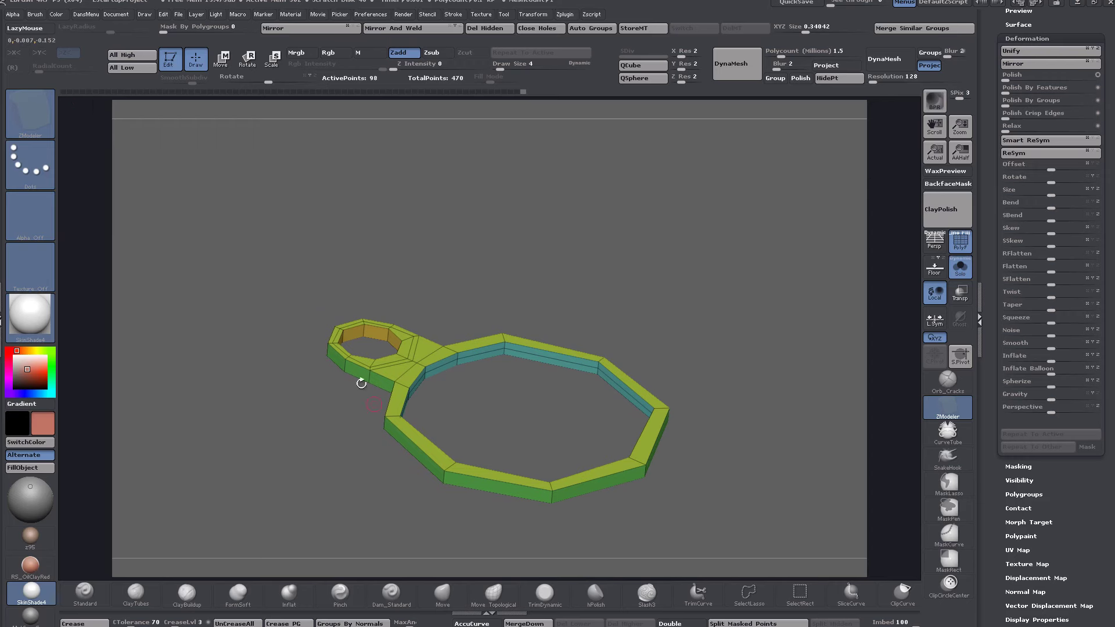
ctrl+right_drag(357, 365, 495, 501)
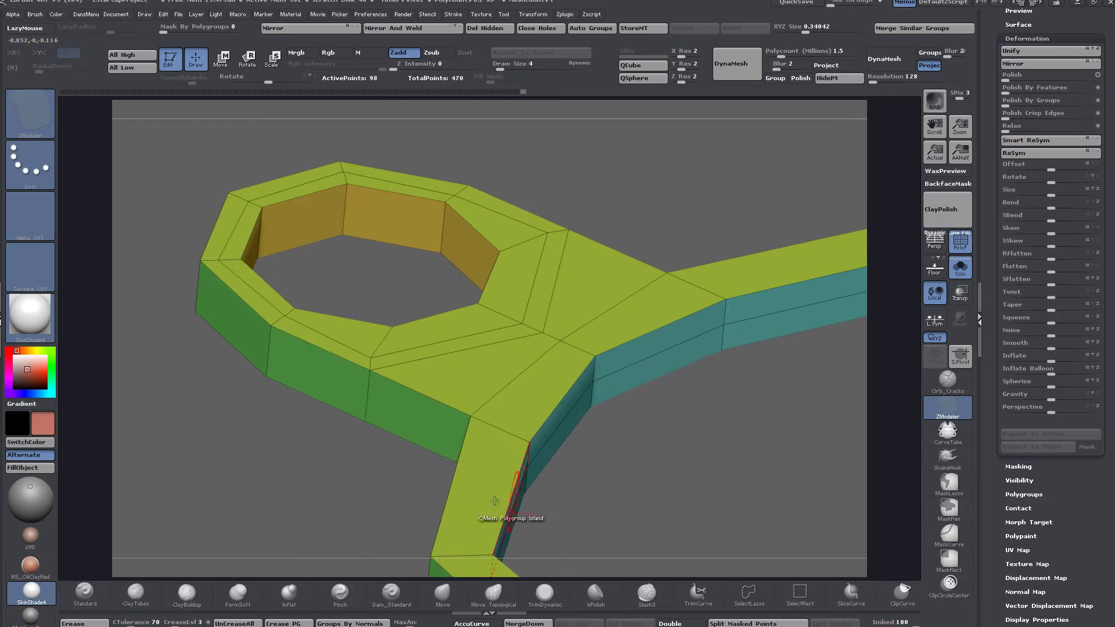
ctrl+right_drag(327, 456, 331, 340)
right_drag(340, 435, 369, 464)
alt+right_drag(519, 427, 450, 363)
ctrl+right_drag(459, 421, 544, 366)
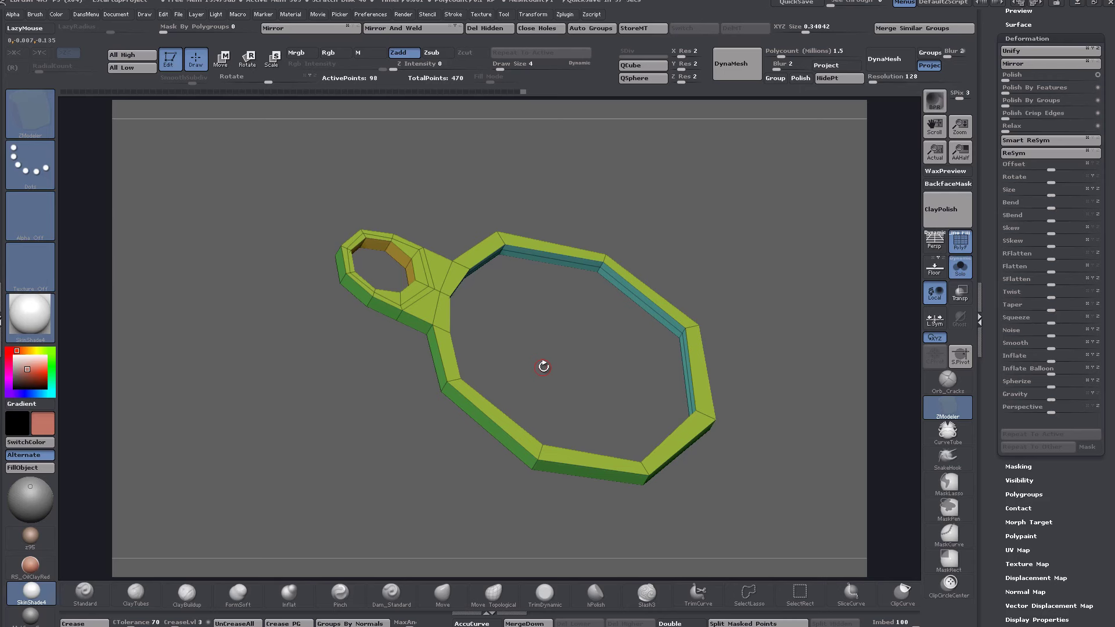
right_drag(548, 324, 493, 293)
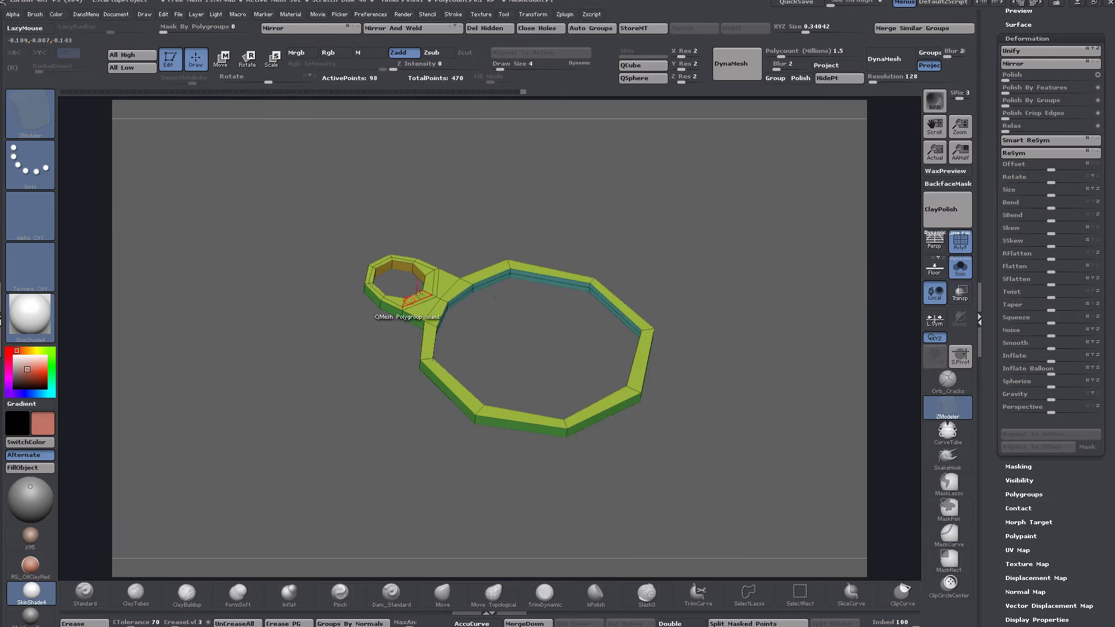
right_drag(418, 294, 508, 435)
mouse_move(366, 319)
right_down()
mouse_move(391, 326)
mouse_move(382, 313)
right_up()
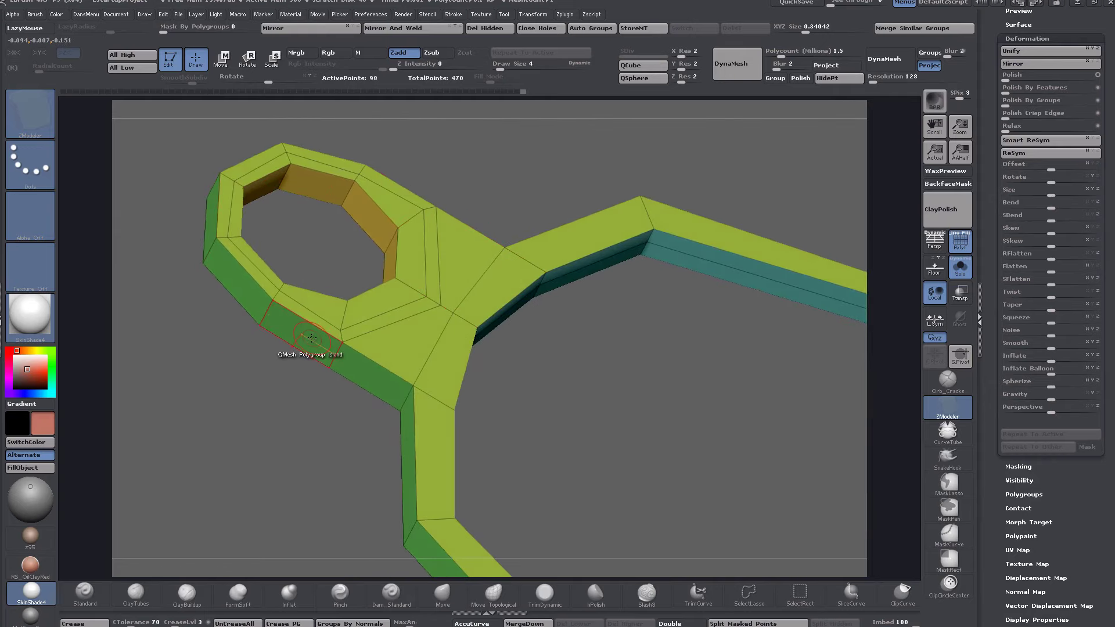
mouse_move(312, 337)
right_down()
mouse_move(470, 363)
mouse_move(447, 383)
mouse_move(499, 377)
mouse_move(476, 461)
mouse_move(401, 468)
right_up()
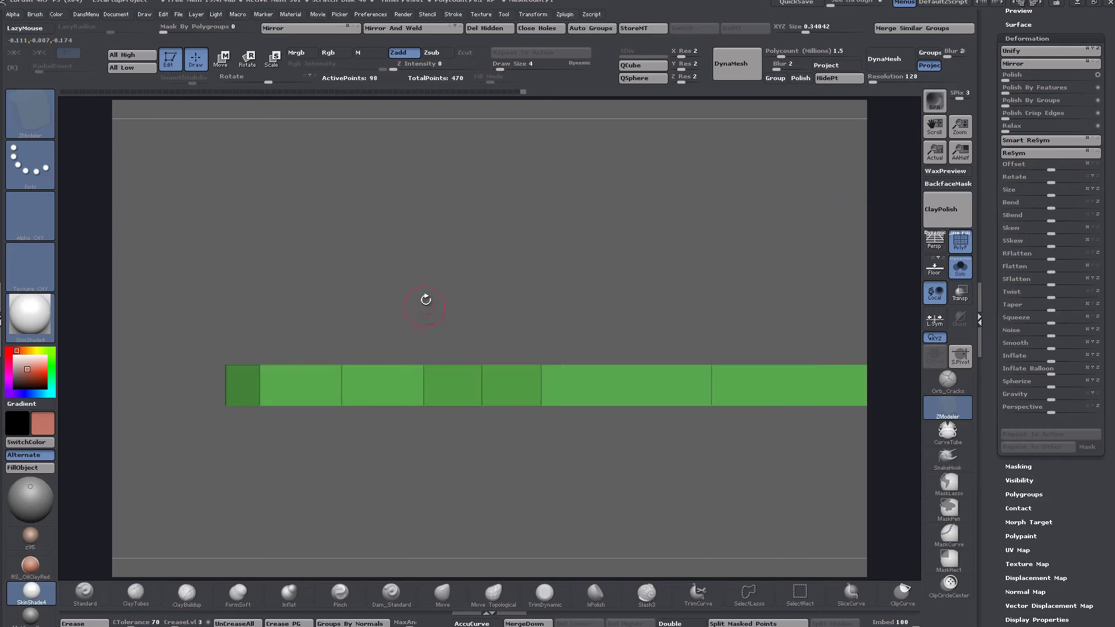
right_drag(426, 298, 399, 377)
Step: Undo the through-hole and push the circular polygroup only slightly into the tab with QMesh to form a shallow recess
key(ctrl)
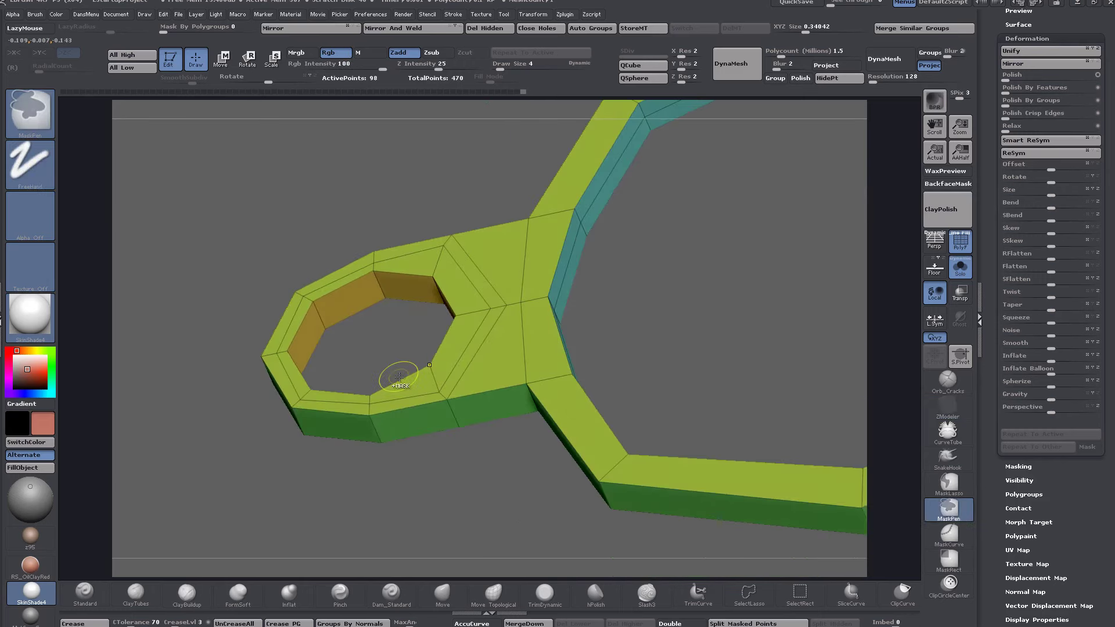
click(399, 377)
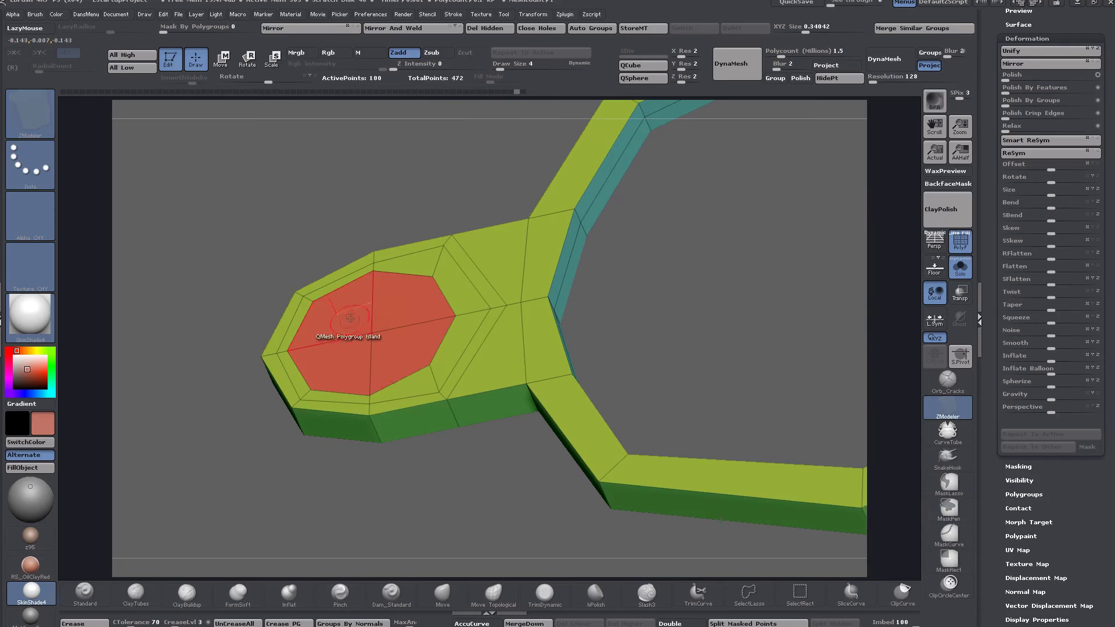
mouse_move(349, 315)
mouse_down()
mouse_move(360, 355)
mouse_move(354, 331)
mouse_up()
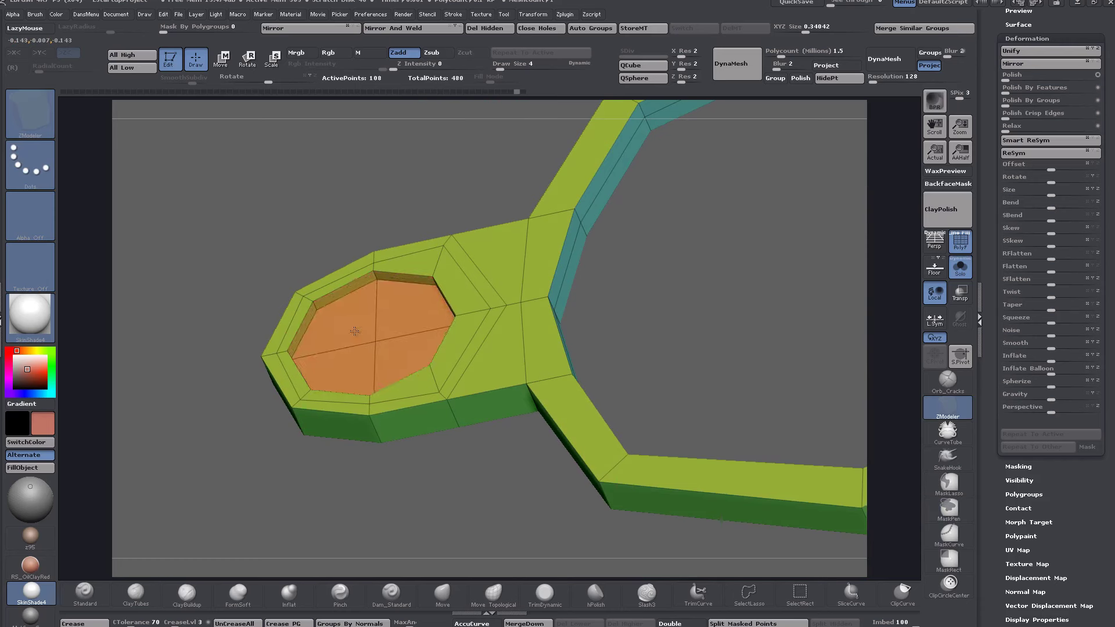
right_drag(356, 331, 414, 360)
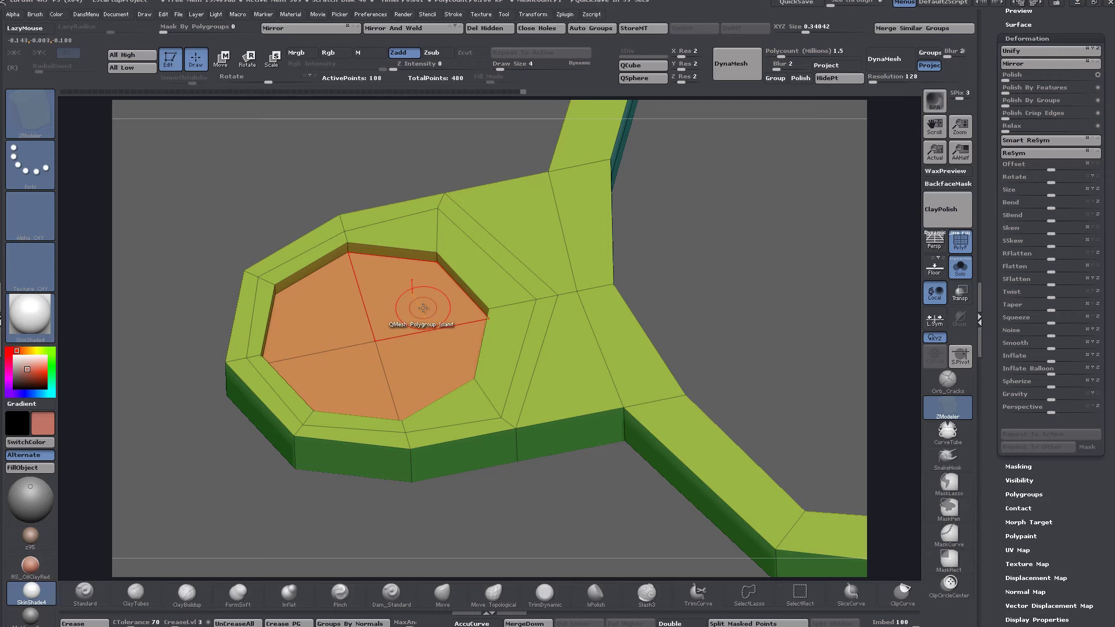
Step: Set the polygon action to Inset on Polygroup Island with Inset Region and inset the recess floor slightly
key(space)
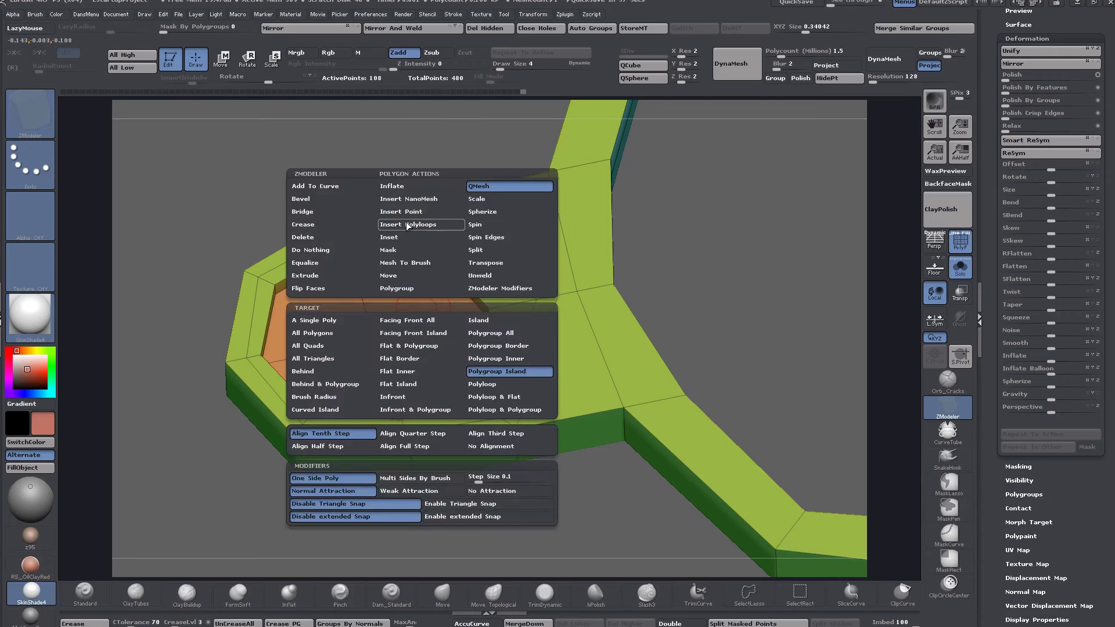
click(389, 237)
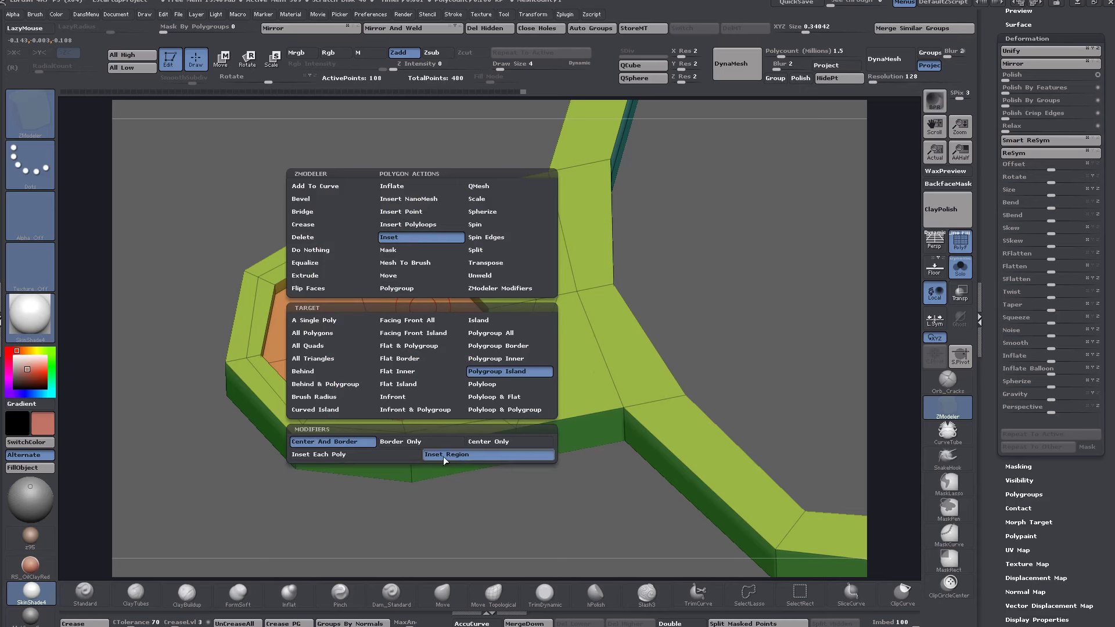
click(471, 367)
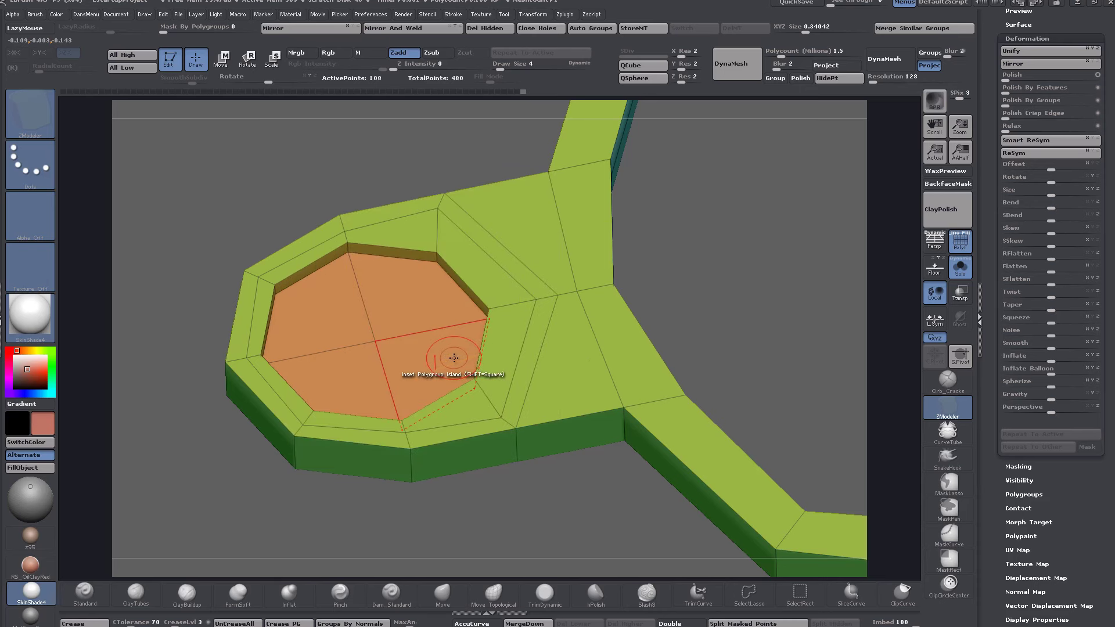
drag(448, 350, 450, 353)
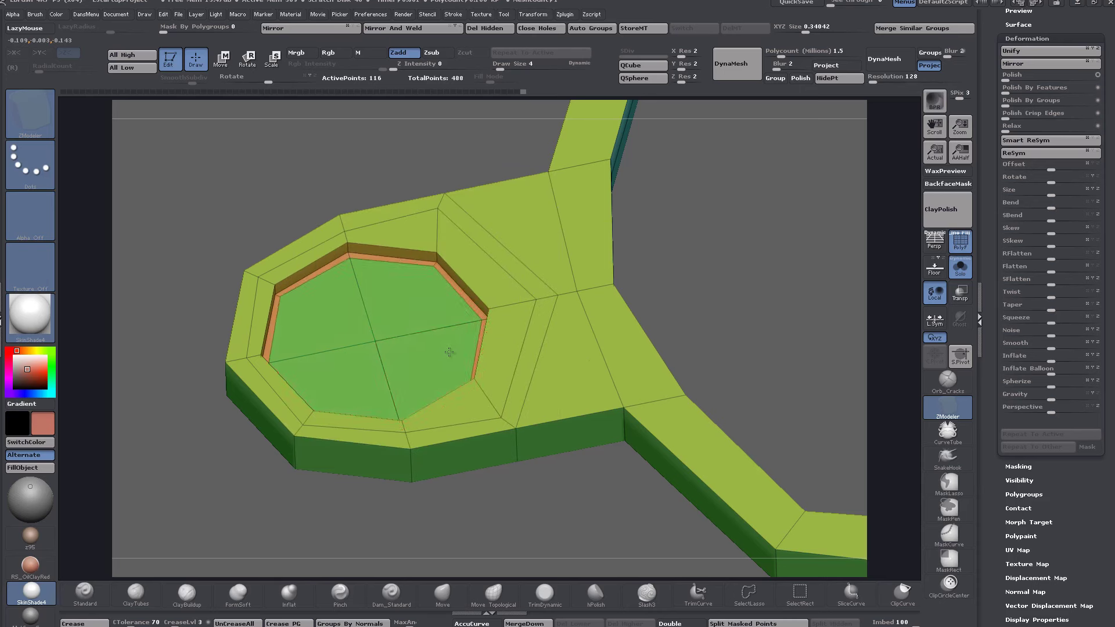
Step: Switch the polygon action to QMesh on Polygroup Island and raise the inset face above the tab's surface as a button
key(space)
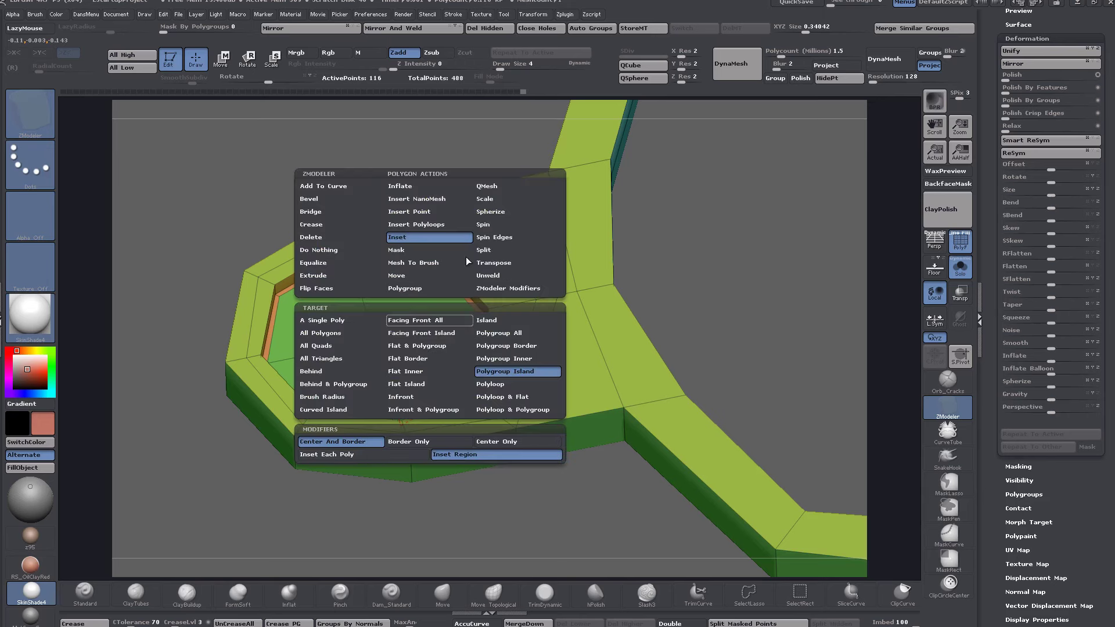
click(501, 187)
click(489, 373)
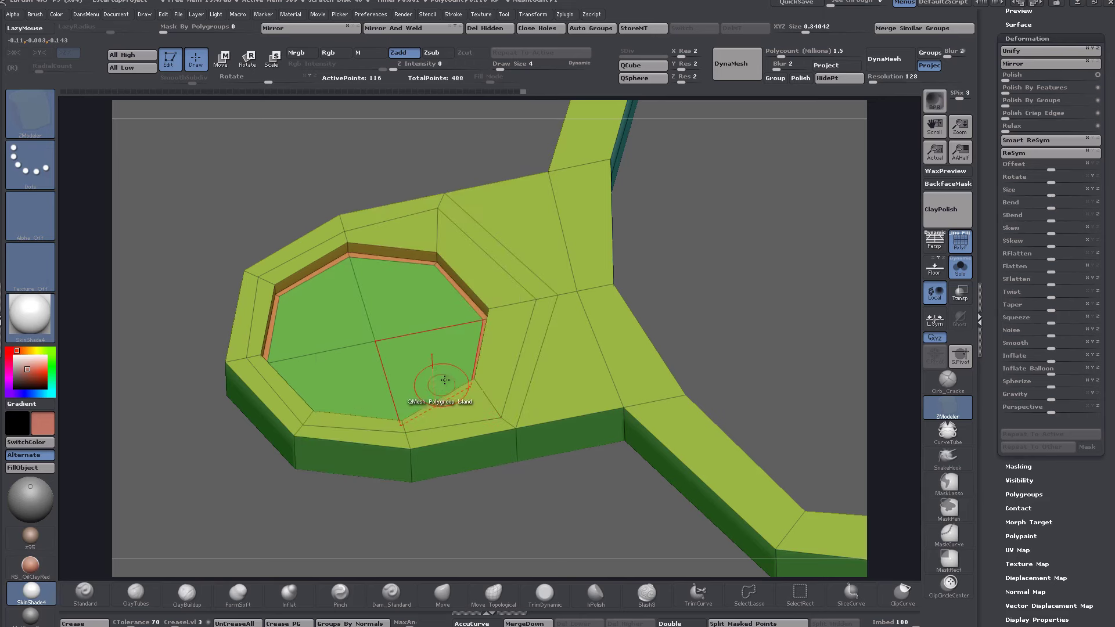
drag(442, 379, 443, 375)
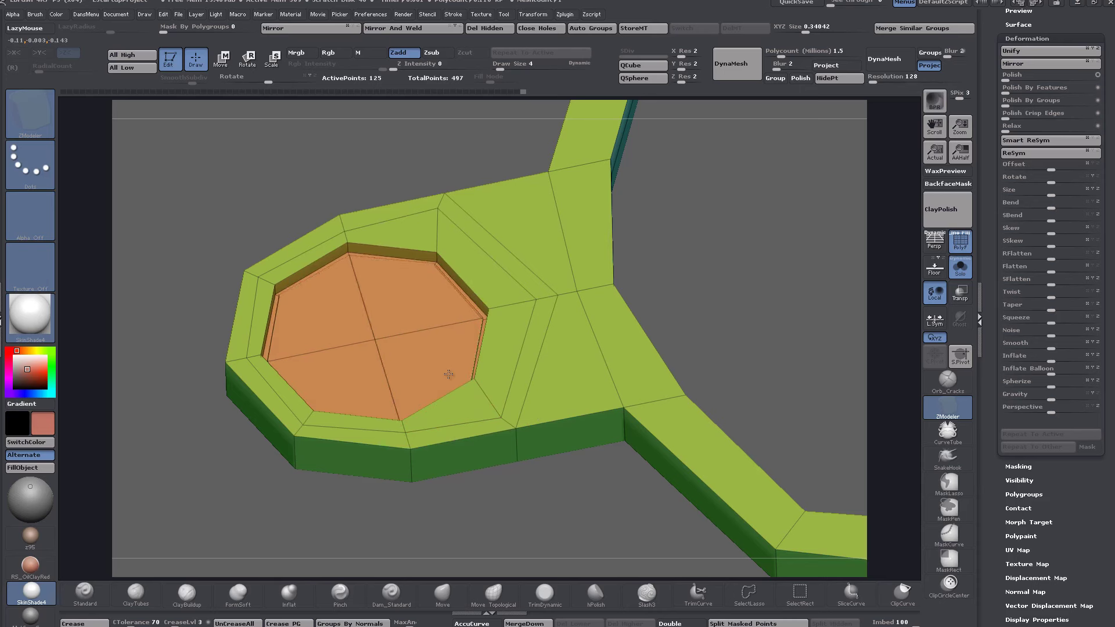
drag(449, 376, 448, 298)
shift+drag(491, 512, 498, 433)
drag(583, 283, 601, 290)
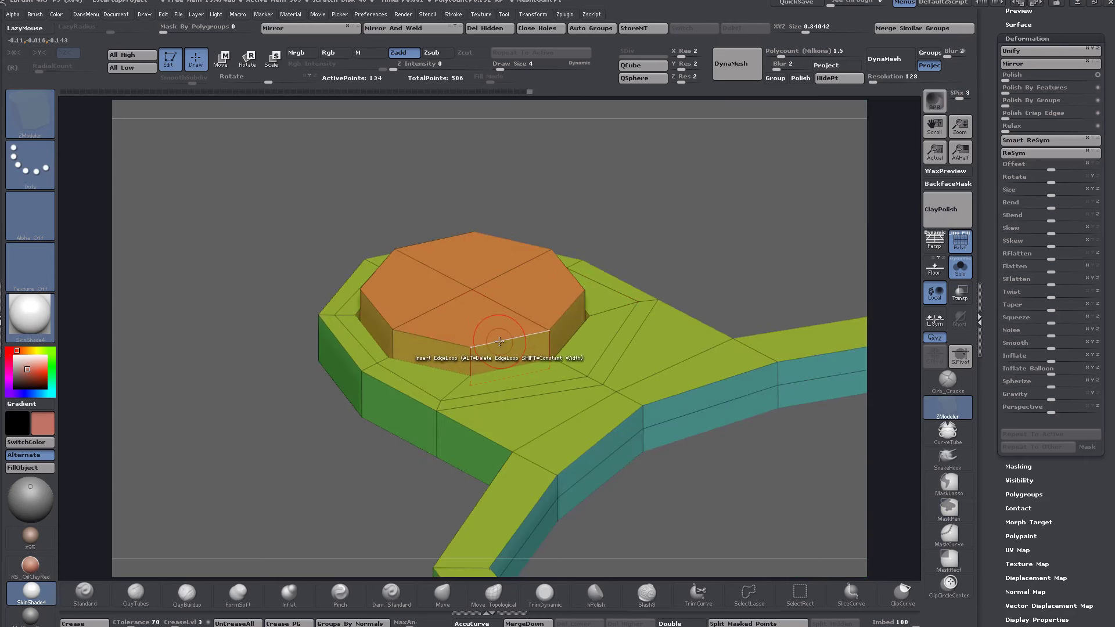
Step: Set the edge action to Bevel with EdgeLoop Complete and bevel the edge loop around the raised button's top
key(space)
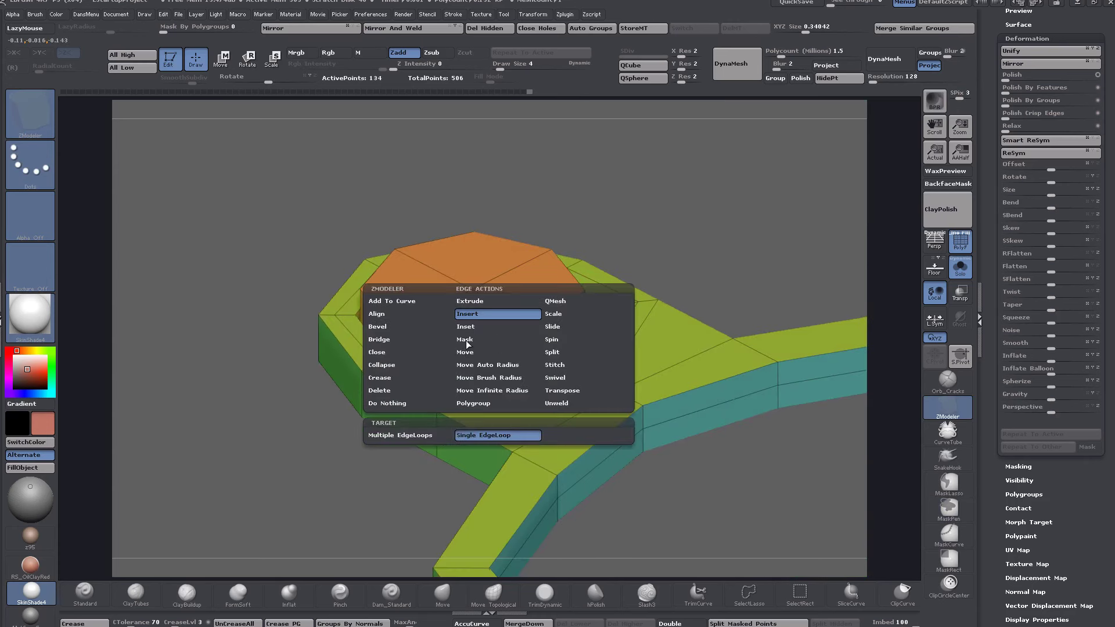
click(401, 329)
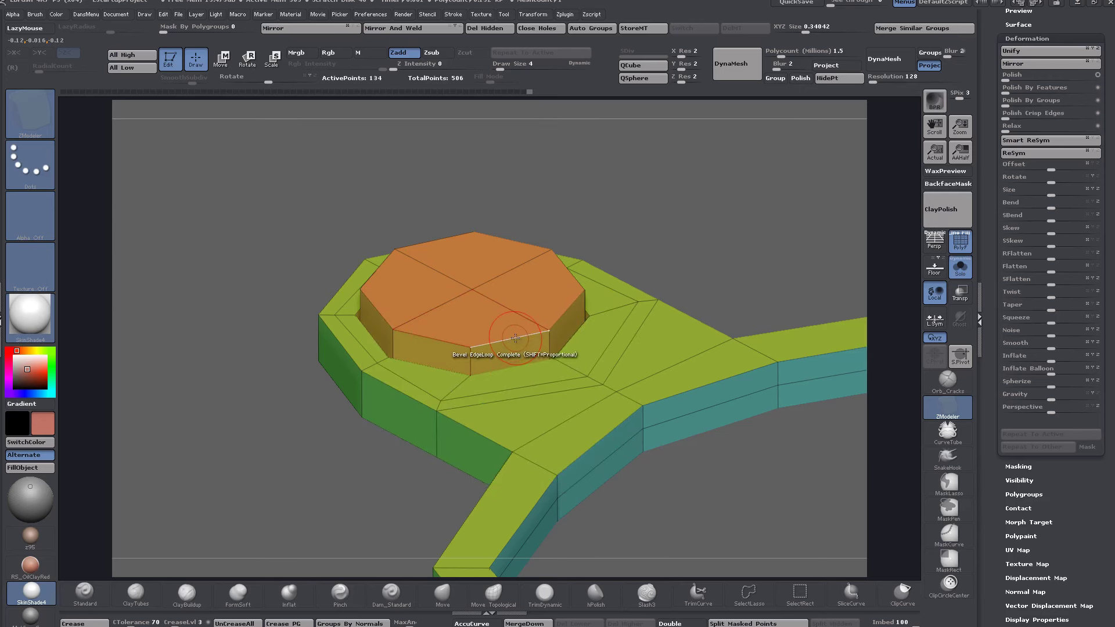
key(ctrl)
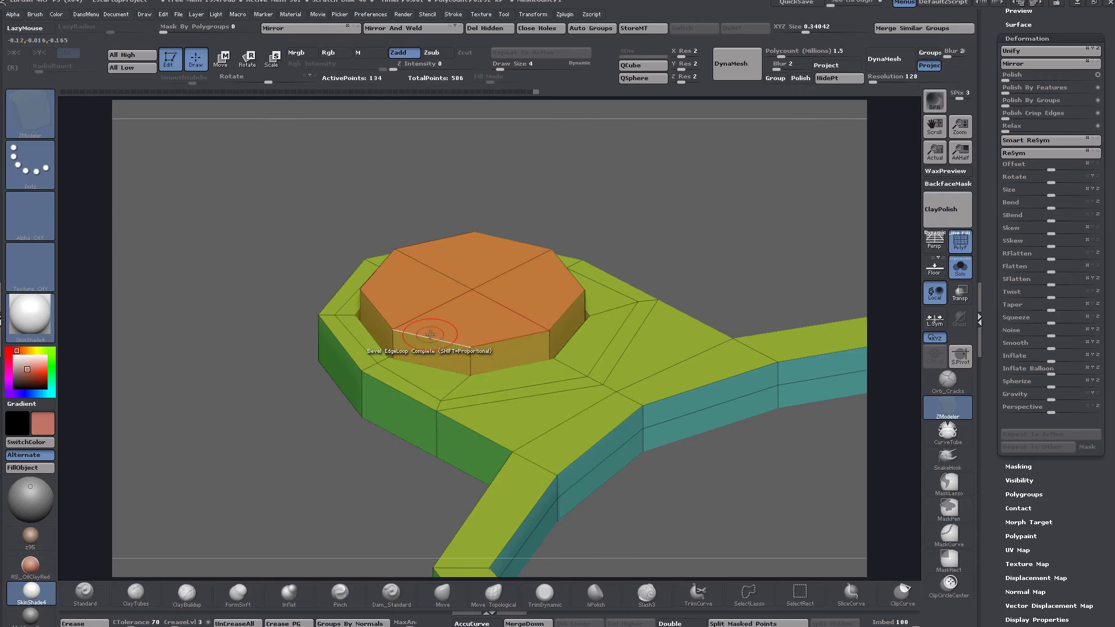
key(ctrl+z)
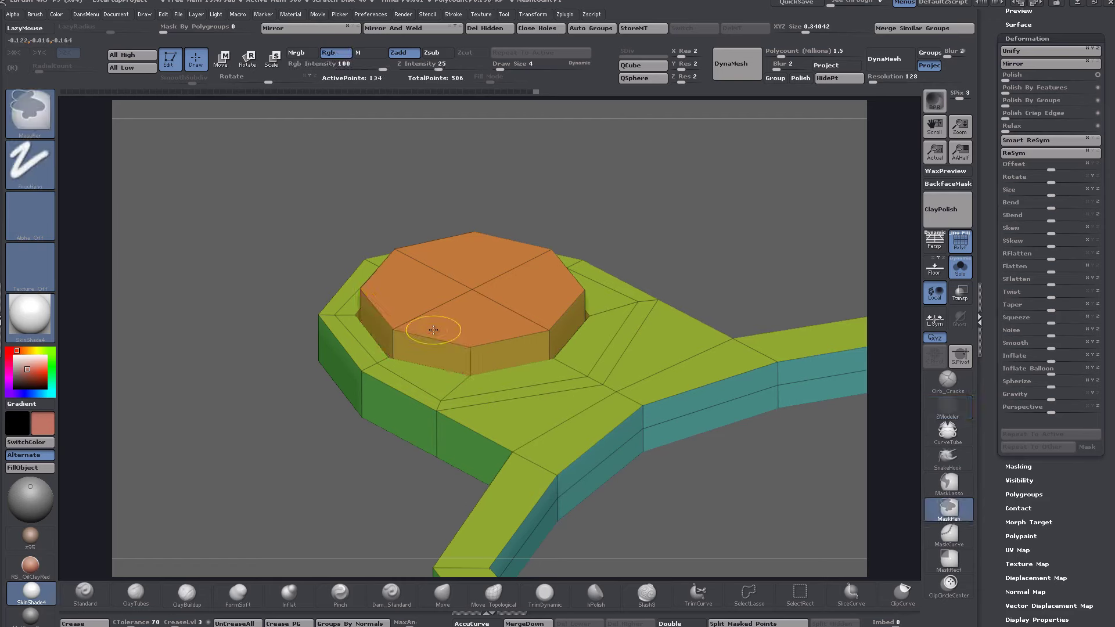
drag(675, 224, 669, 251)
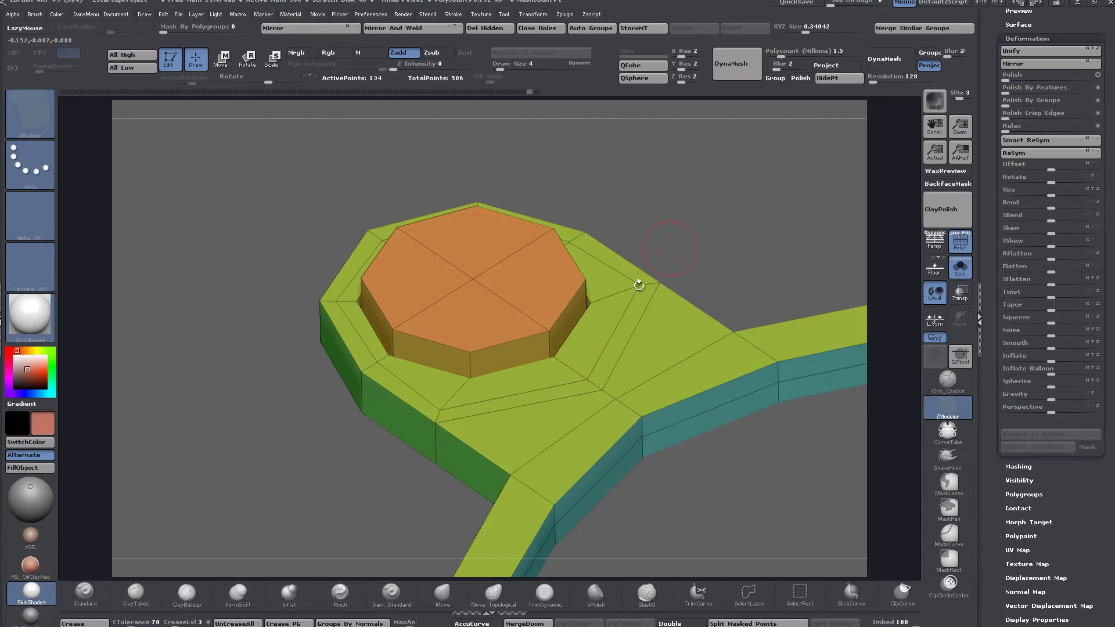
drag(515, 337, 512, 327)
key(ctrl+z)
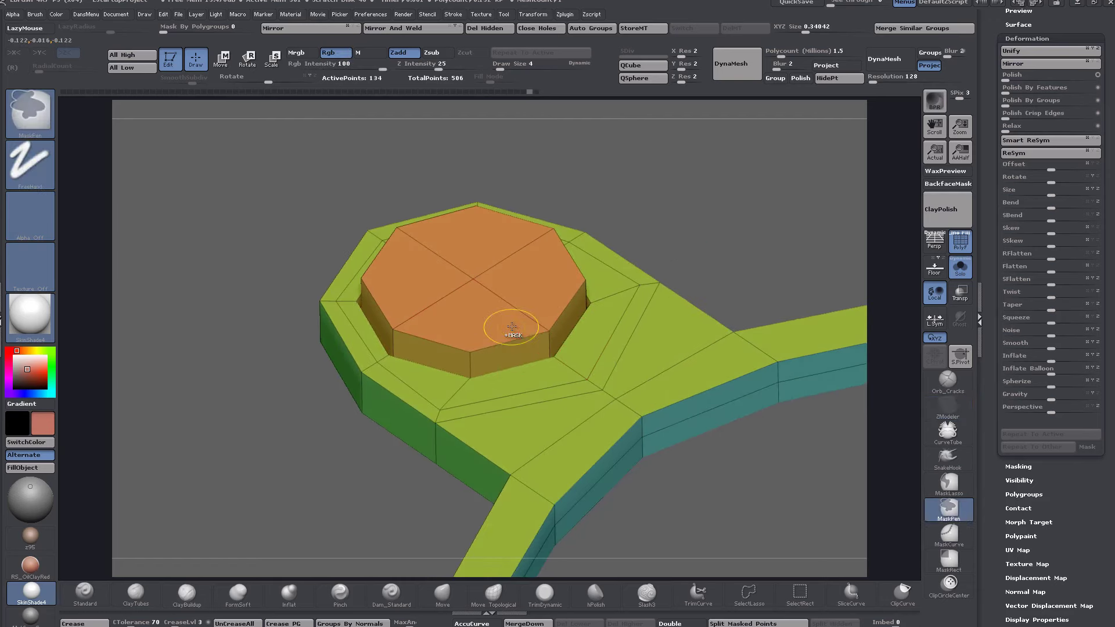
right_drag(521, 276, 527, 274)
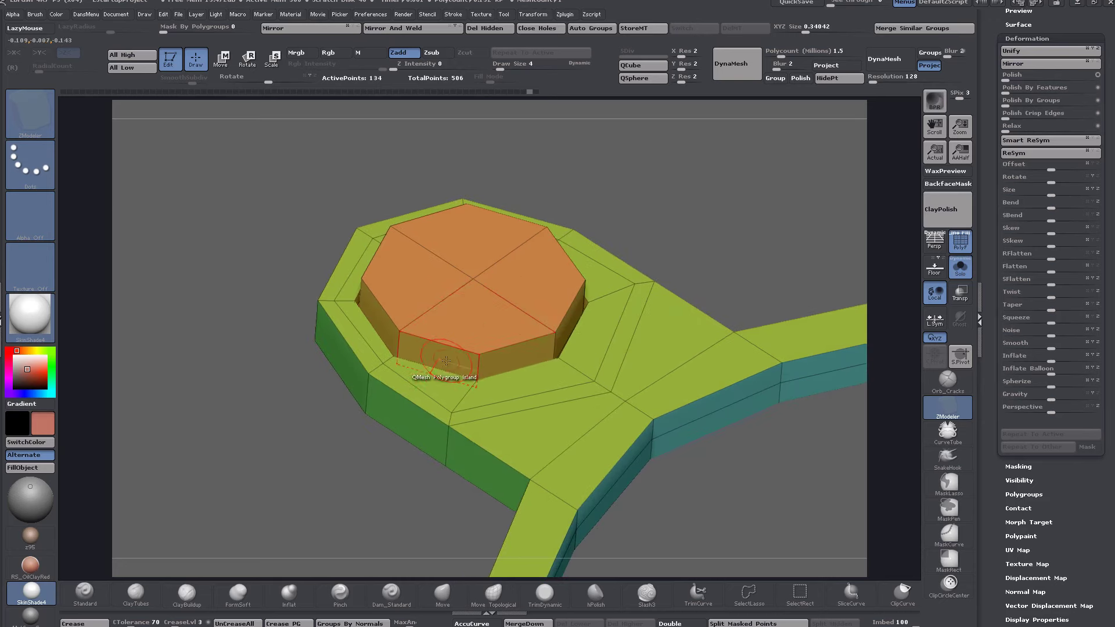
click(445, 338)
drag(445, 339, 447, 334)
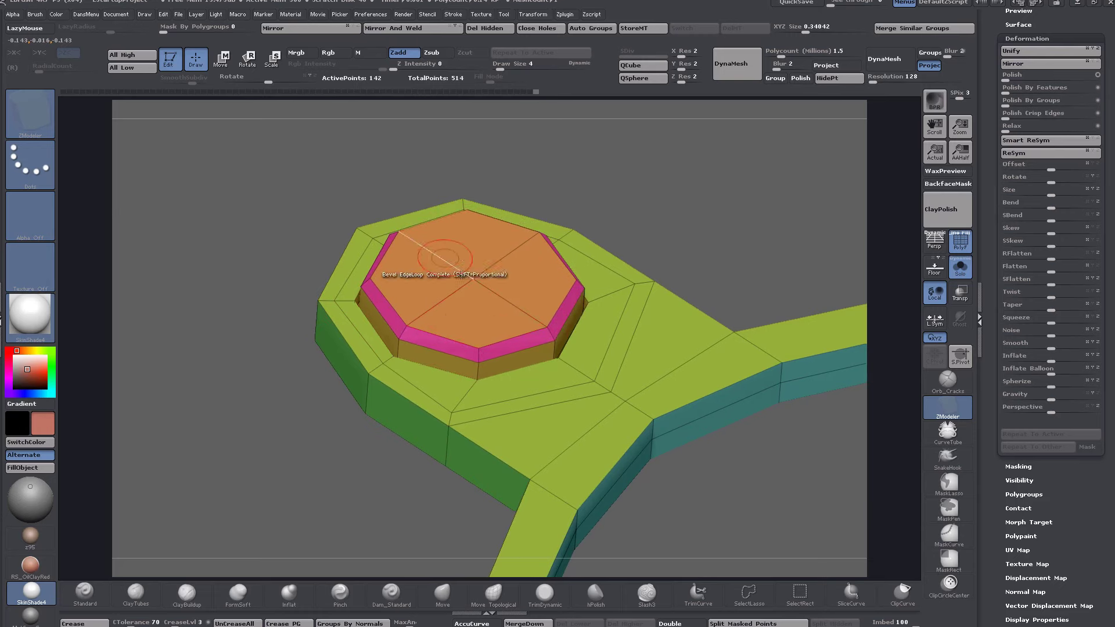
Step: Turn on the Dynamic Subdivision smoothing preview for the whole ring, tab and button mesh
right_drag(547, 339, 536, 317)
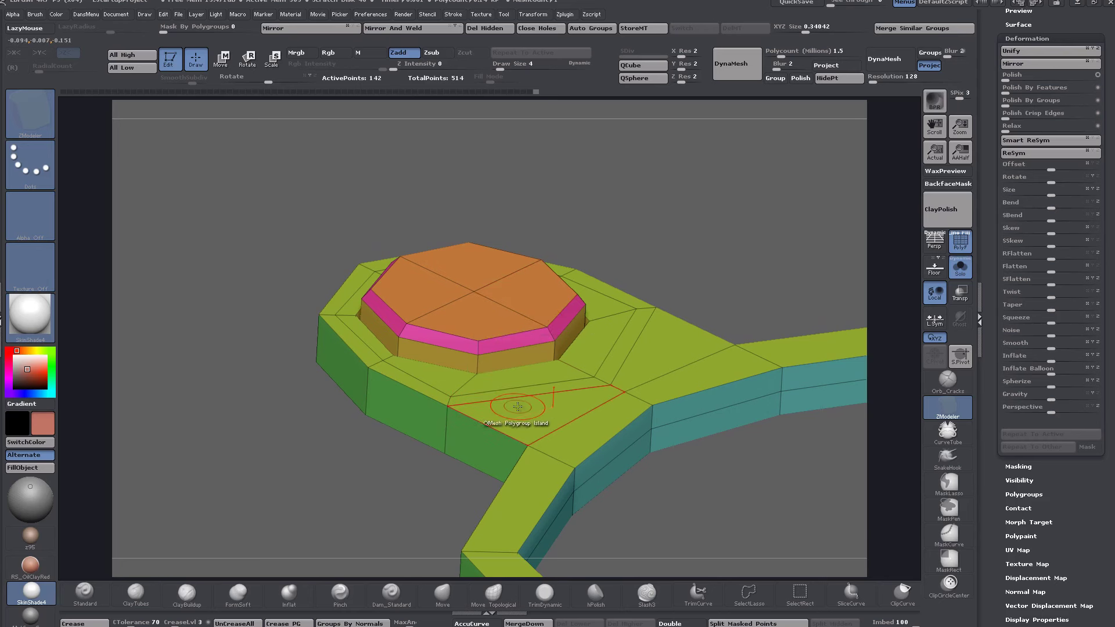
shift+right_drag(518, 406, 540, 383)
right_drag(603, 469, 594, 329)
right_drag(657, 311, 665, 334)
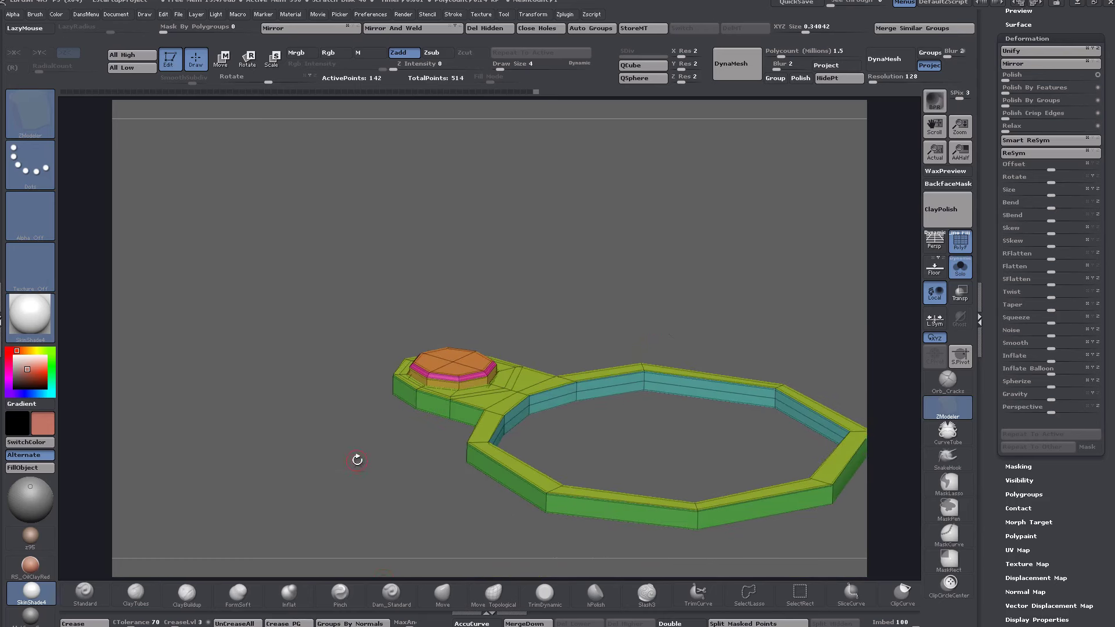
key(d)
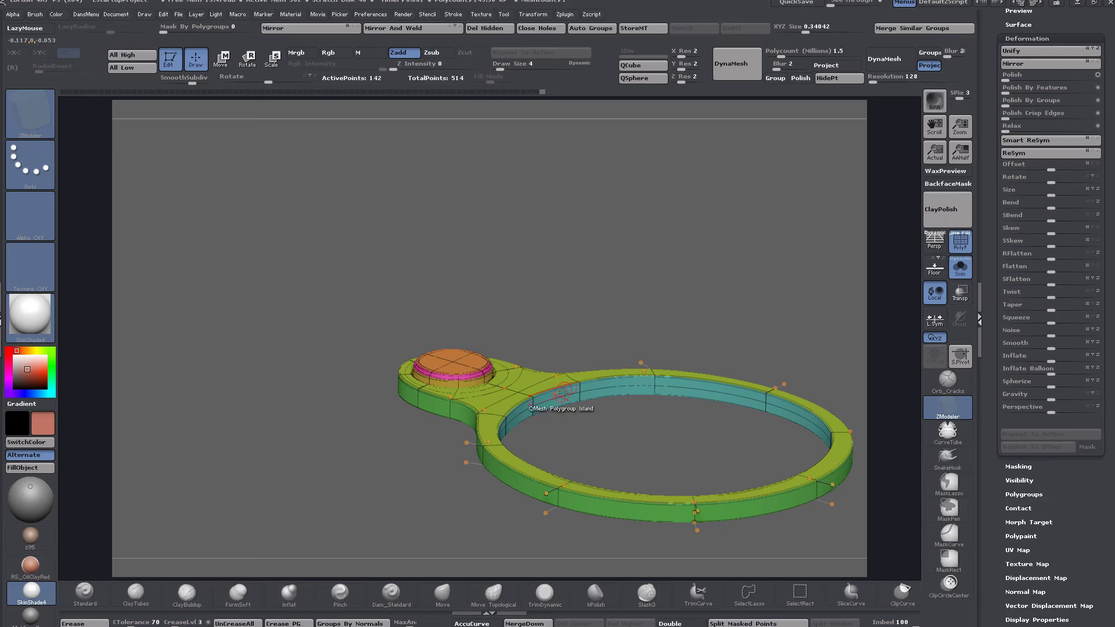
Step: Compare the smoothed ring, tab and button with the joystick.jpg reference and examine the button's bevel with the polyframe off and on
click(960, 244)
drag(595, 297, 513, 357)
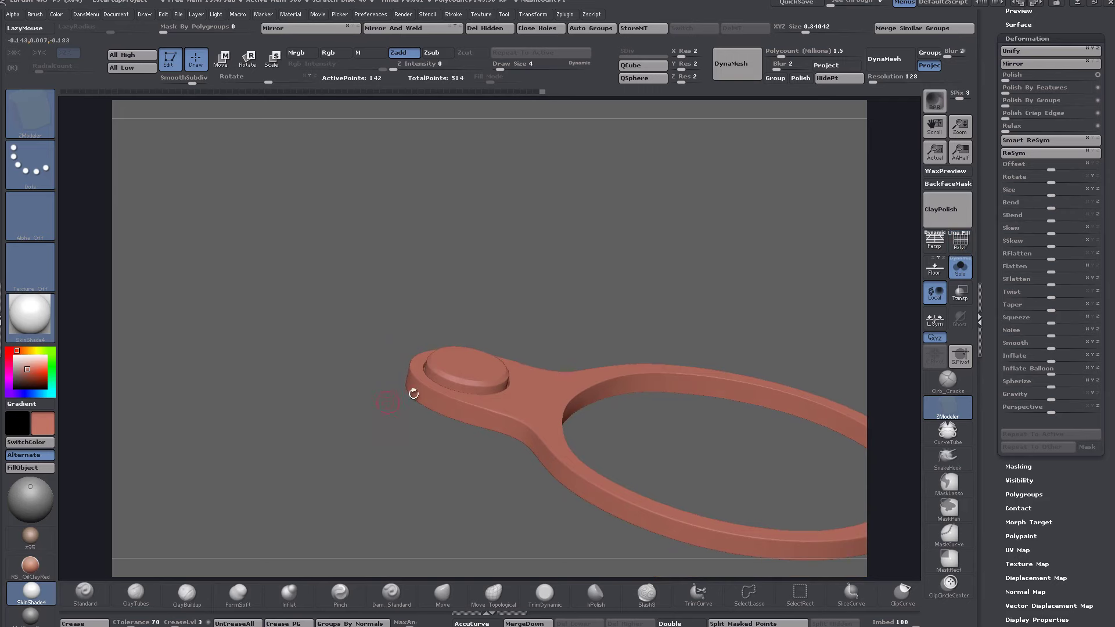
drag(1114, 50, 693, 75)
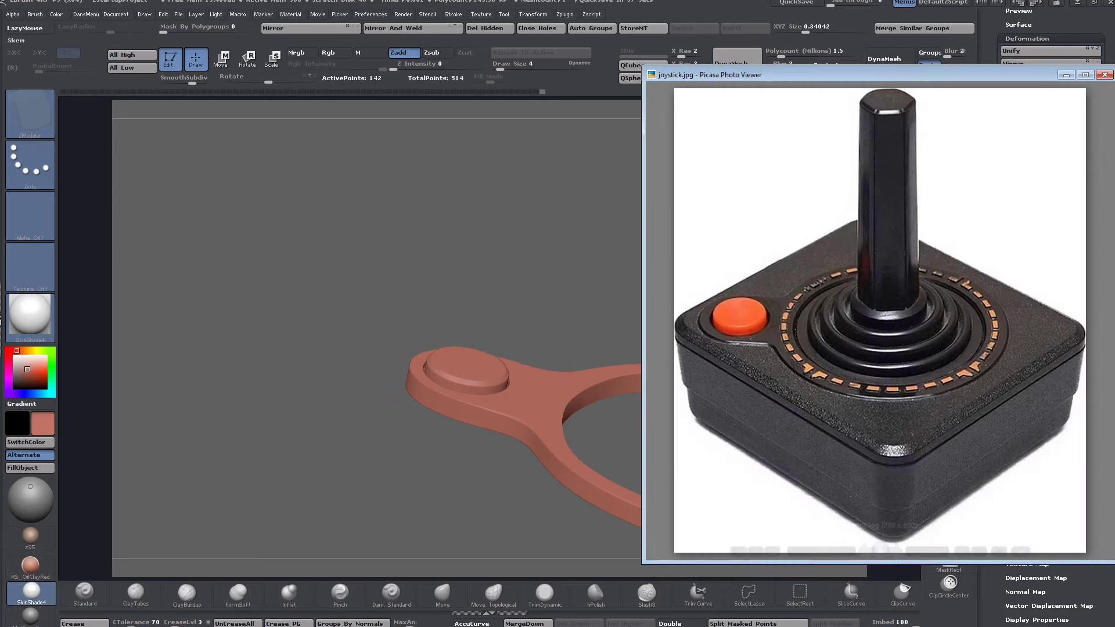
key(Escape)
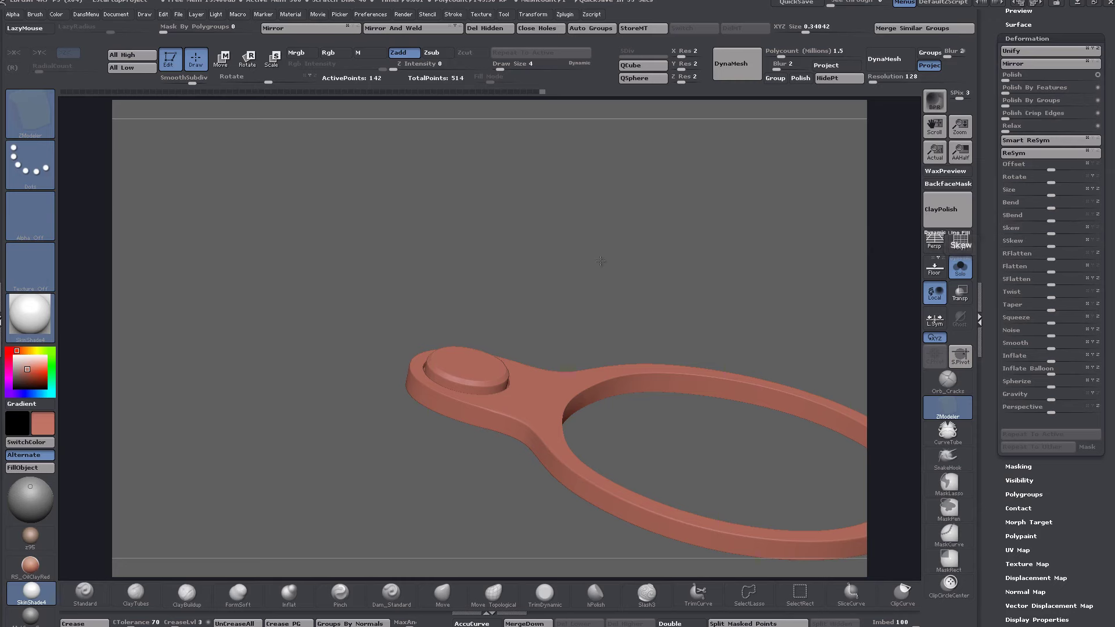
drag(572, 267, 593, 270)
click(960, 248)
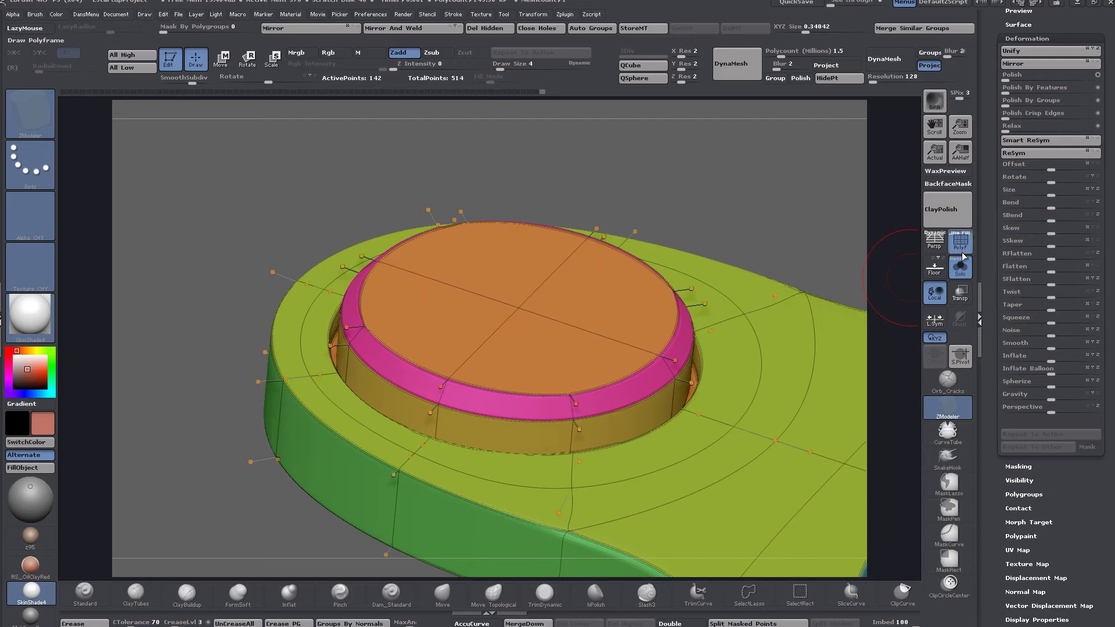
click(960, 243)
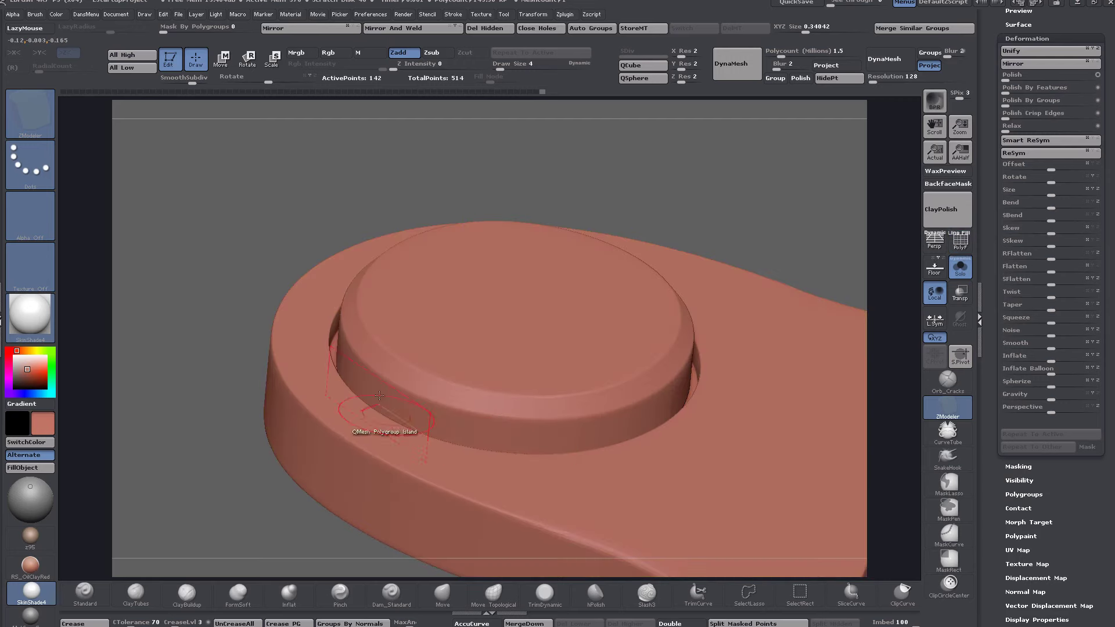
click(960, 241)
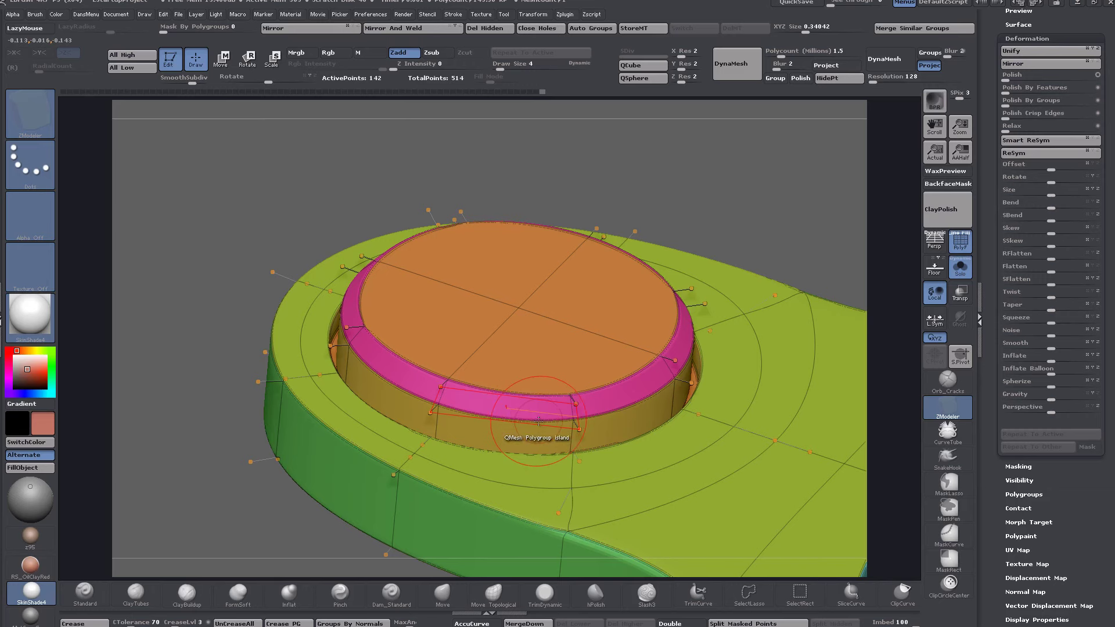
Step: Set the edge action to Crease with EdgeLoop Complete, uncrease the edge loop around the button's top face, and preview it smoothed
key(e)
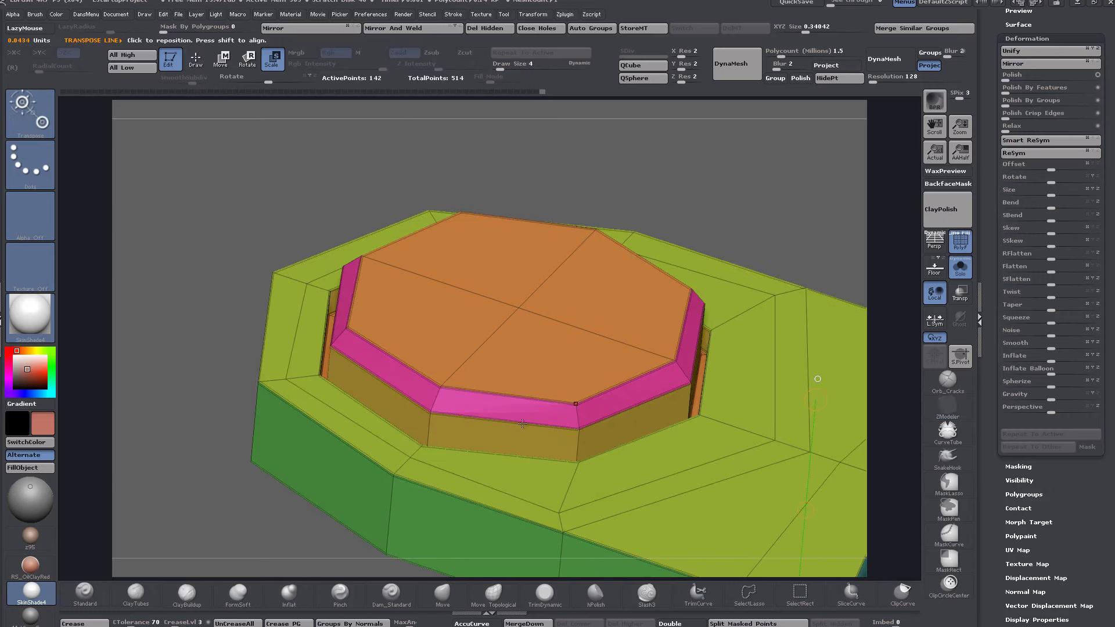
right_drag(522, 424, 529, 419)
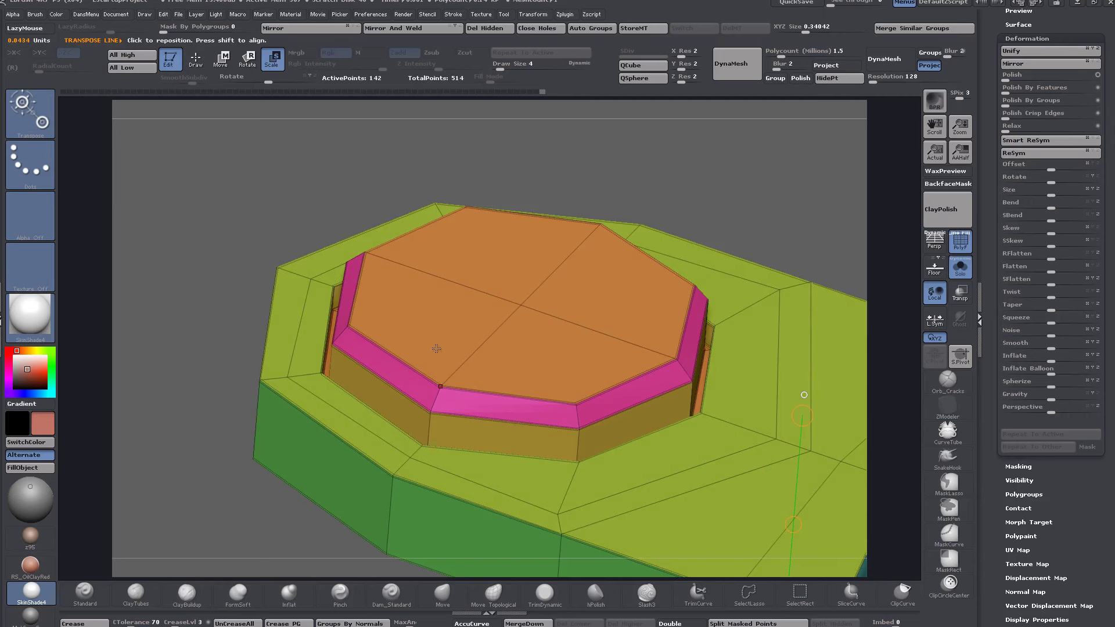
click(947, 407)
key(q)
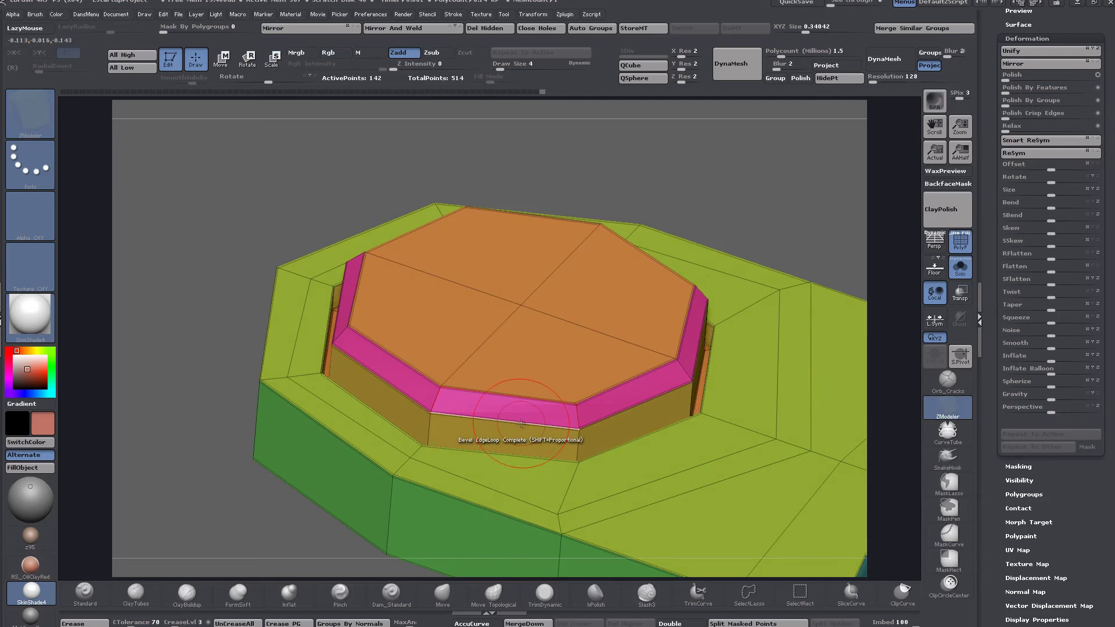
key(space)
click(410, 380)
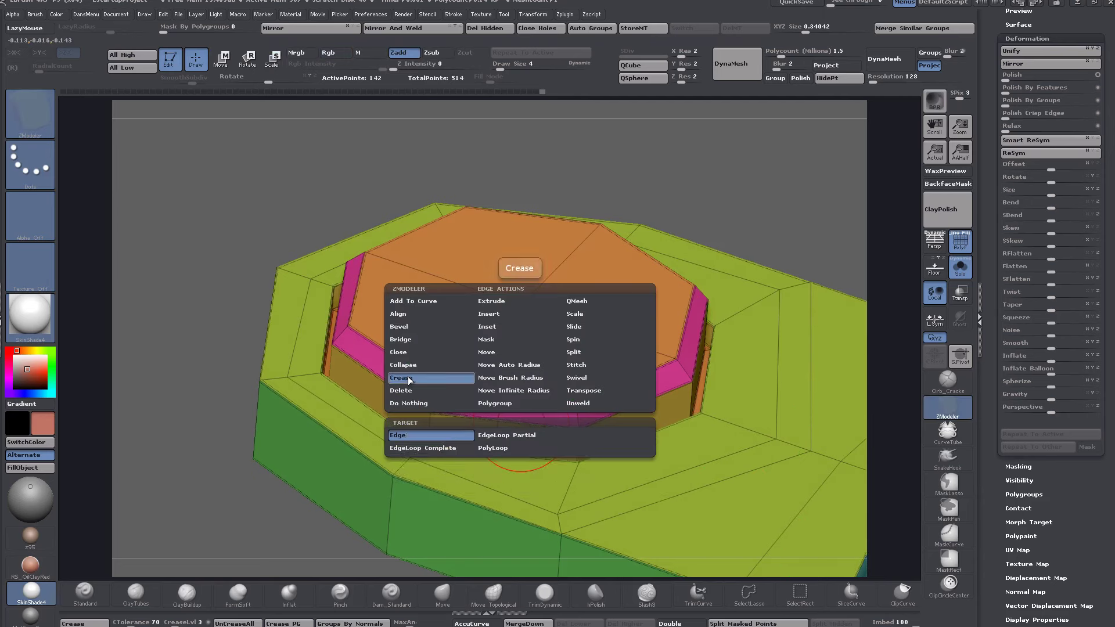
click(427, 433)
click(455, 448)
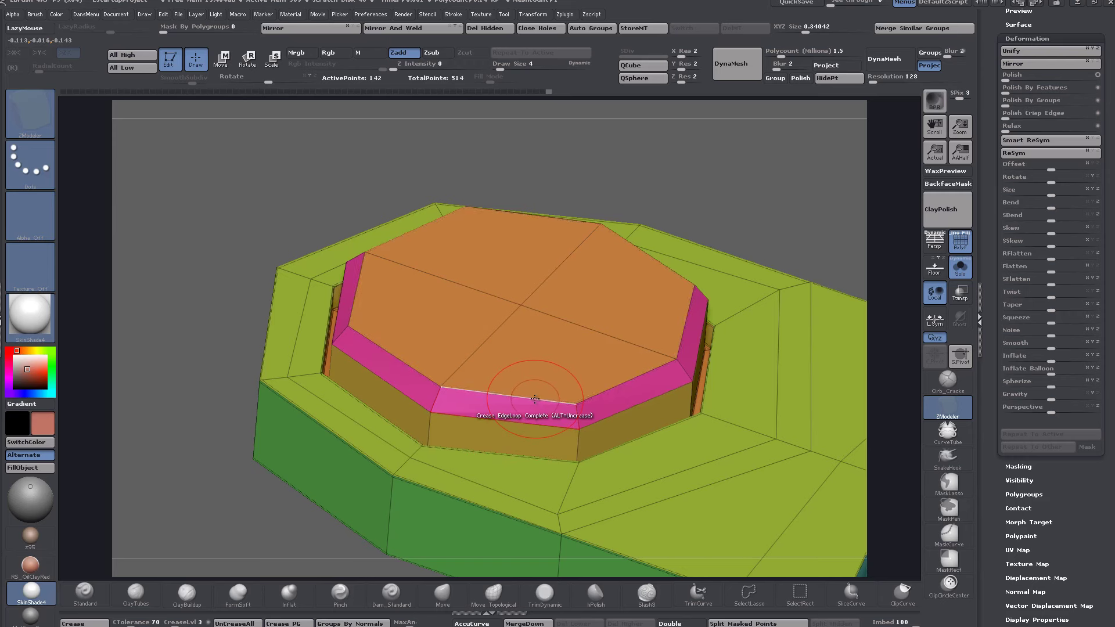
key(d)
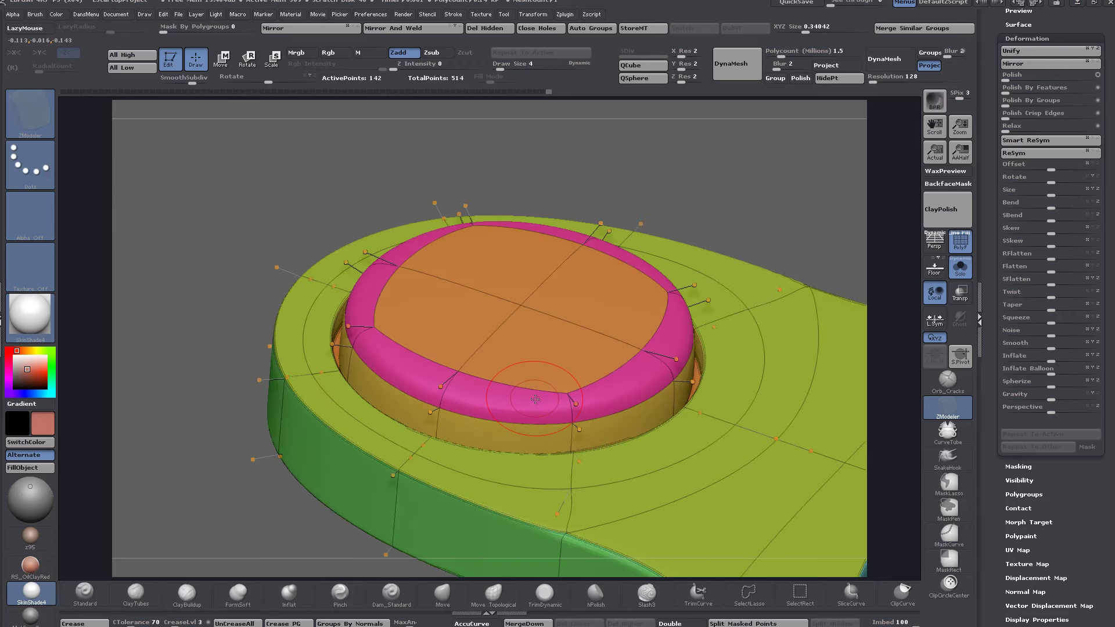
Step: Examine the softened button and the whole smoothed part from several angles, with the polyframe off and on
click(960, 248)
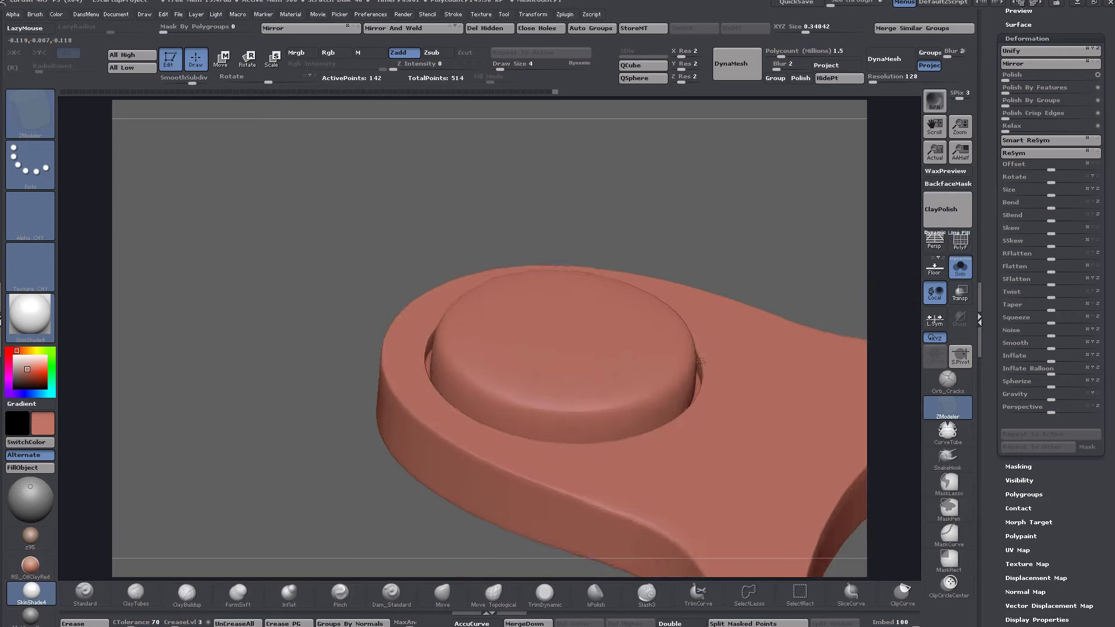
ctrl+right_drag(701, 362, 735, 158)
ctrl+right_drag(768, 304, 496, 295)
ctrl+right_drag(393, 376, 393, 330)
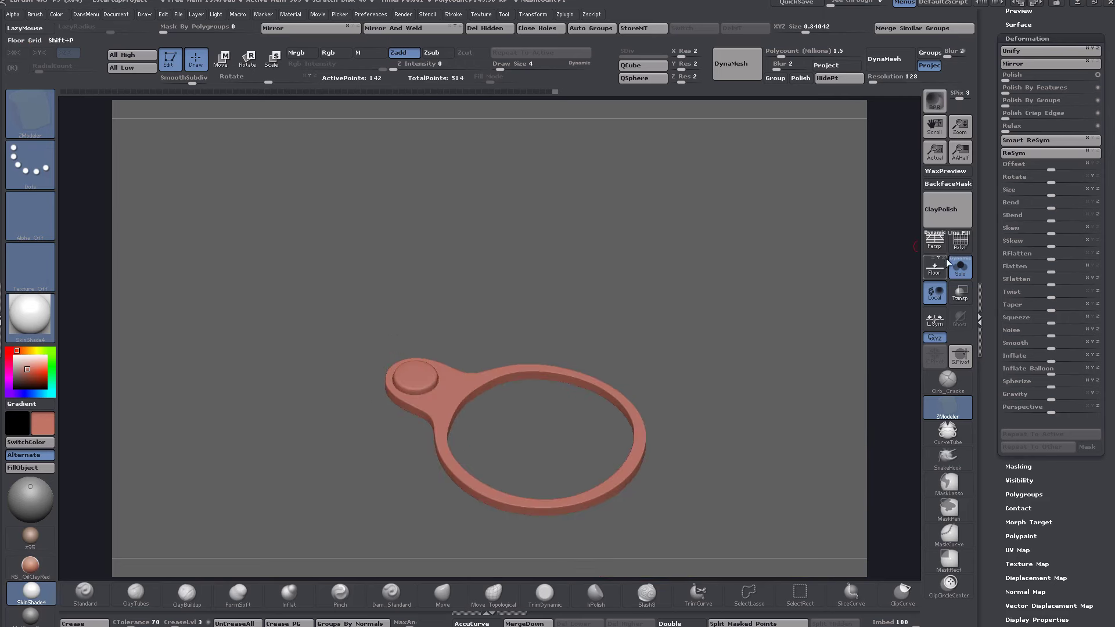
click(960, 239)
ctrl+right_drag(446, 341, 557, 448)
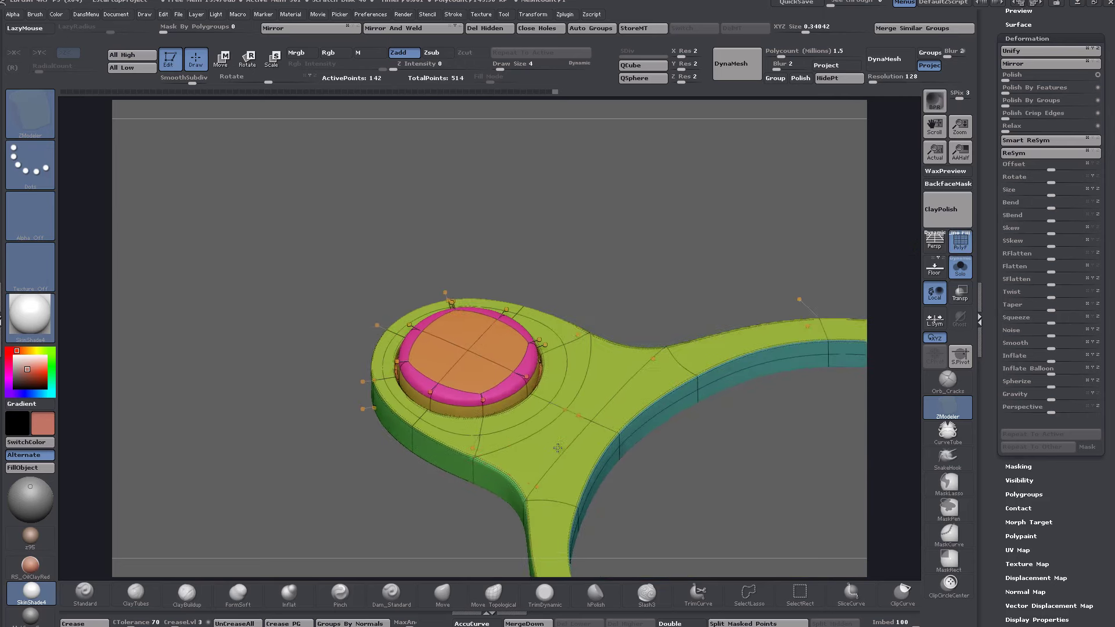
click(961, 243)
click(960, 244)
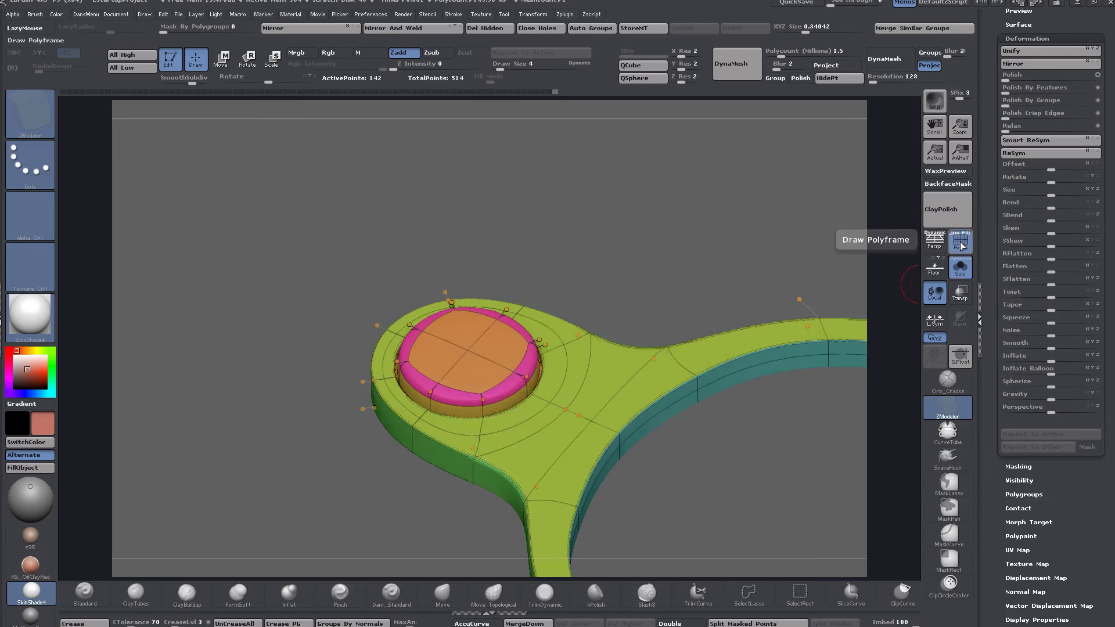
Step: Turn off the Dynamic Subdivision preview and inspect the low-poly ring, tab and button with the polyframe hidden
key(shift+d)
ctrl+right_drag(575, 401, 590, 323)
right_drag(533, 377, 532, 413)
ctrl+right_drag(497, 345, 549, 448)
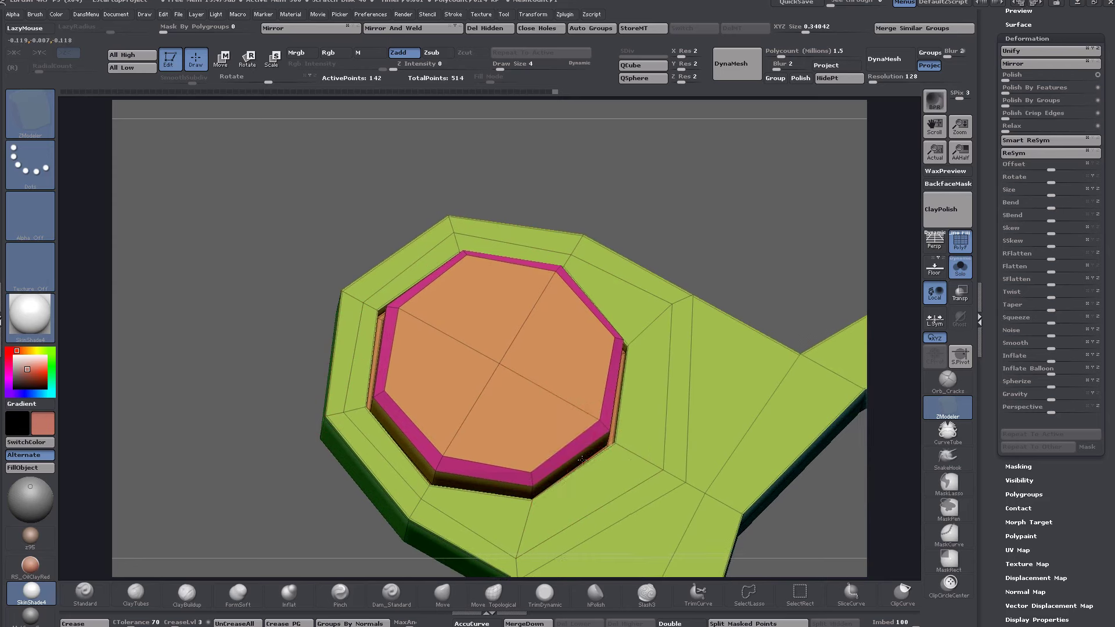
ctrl+right_drag(575, 454, 638, 398)
ctrl+right_drag(656, 464, 630, 400)
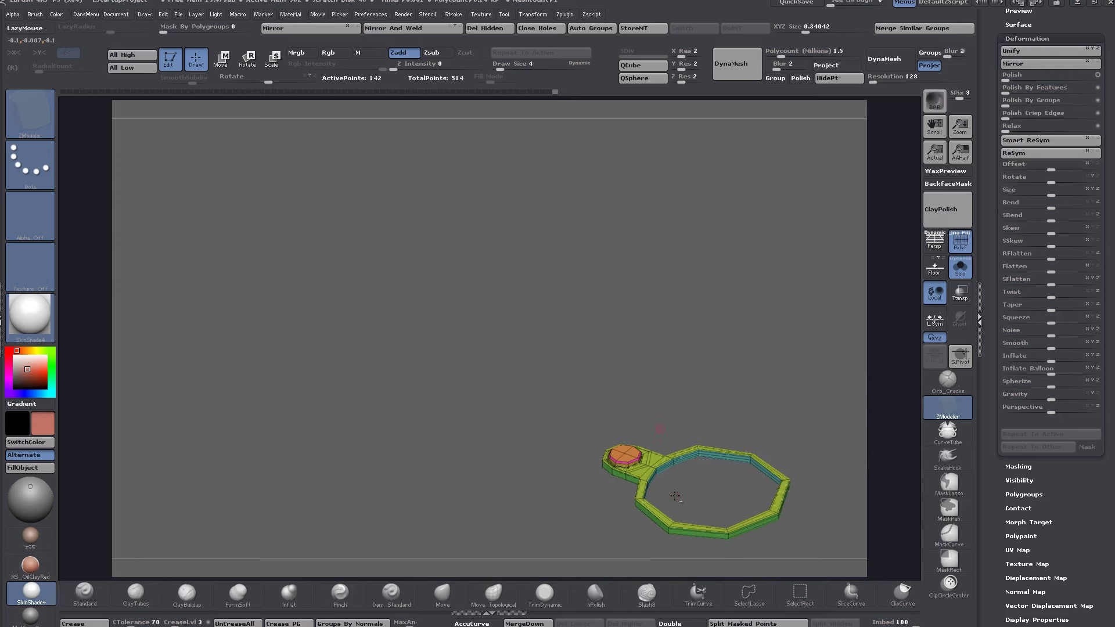
alt+right_drag(672, 497, 541, 403)
click(960, 241)
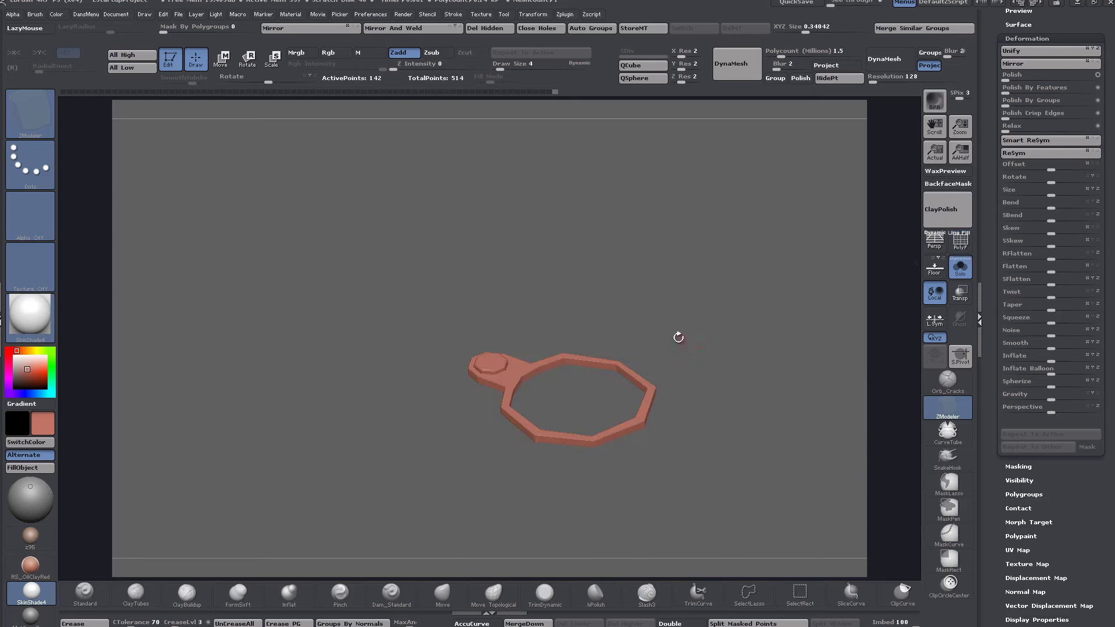
right_drag(678, 337, 446, 380)
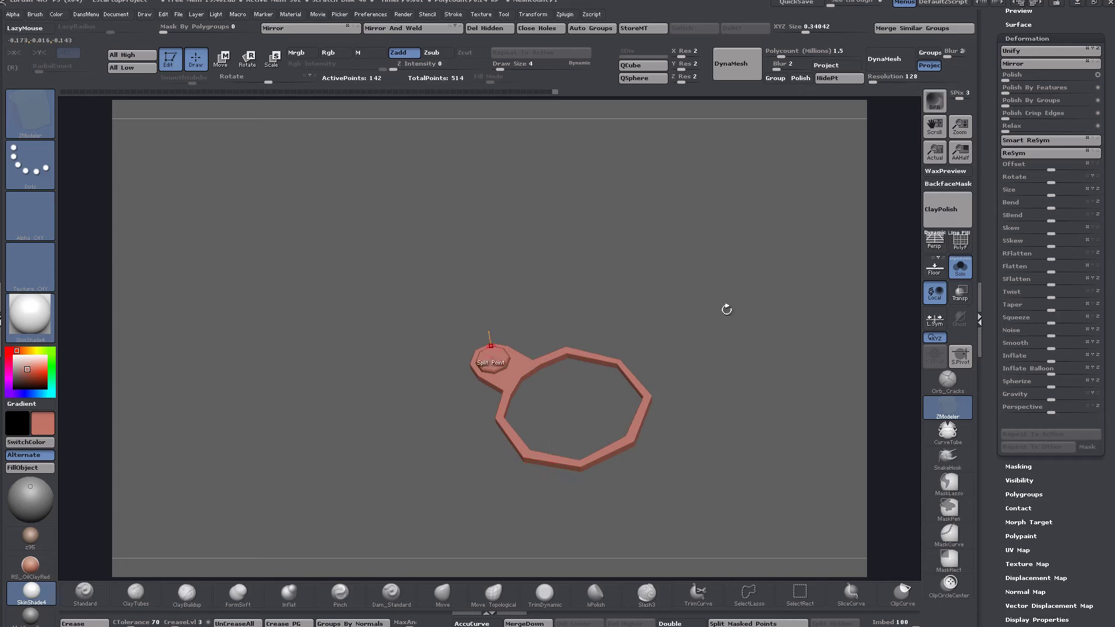
right_drag(673, 452, 582, 443)
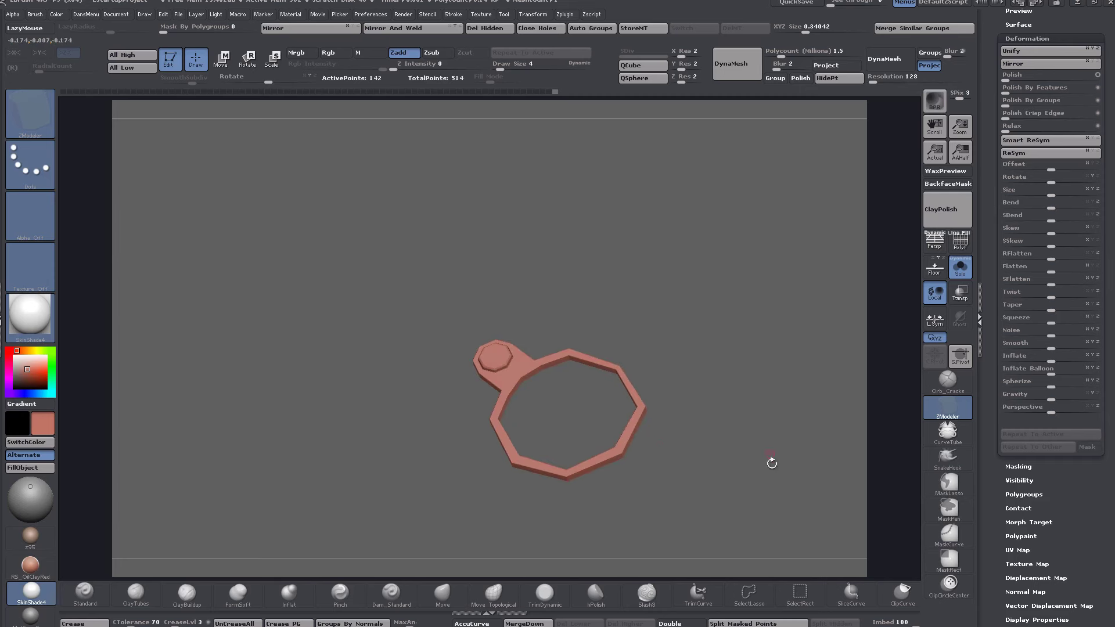
right_drag(771, 463, 755, 442)
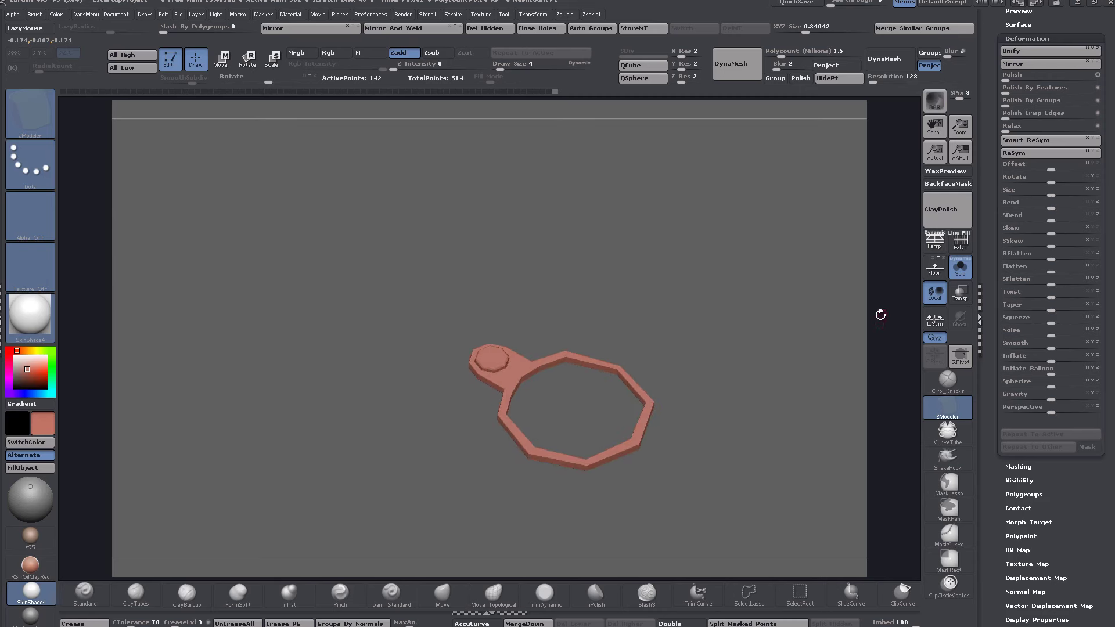
Step: Show the joystick base again and move the ring and tab vertically until it sits slightly sunk into the base's top face
click(960, 267)
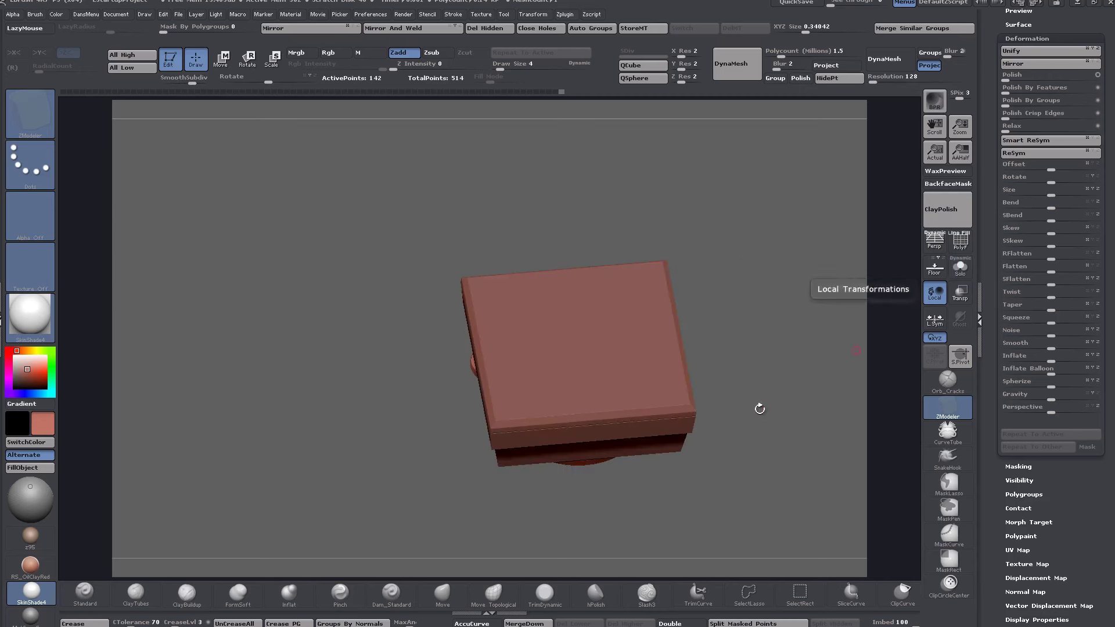
mouse_move(739, 440)
mouse_down()
mouse_move(737, 364)
mouse_move(737, 387)
mouse_up()
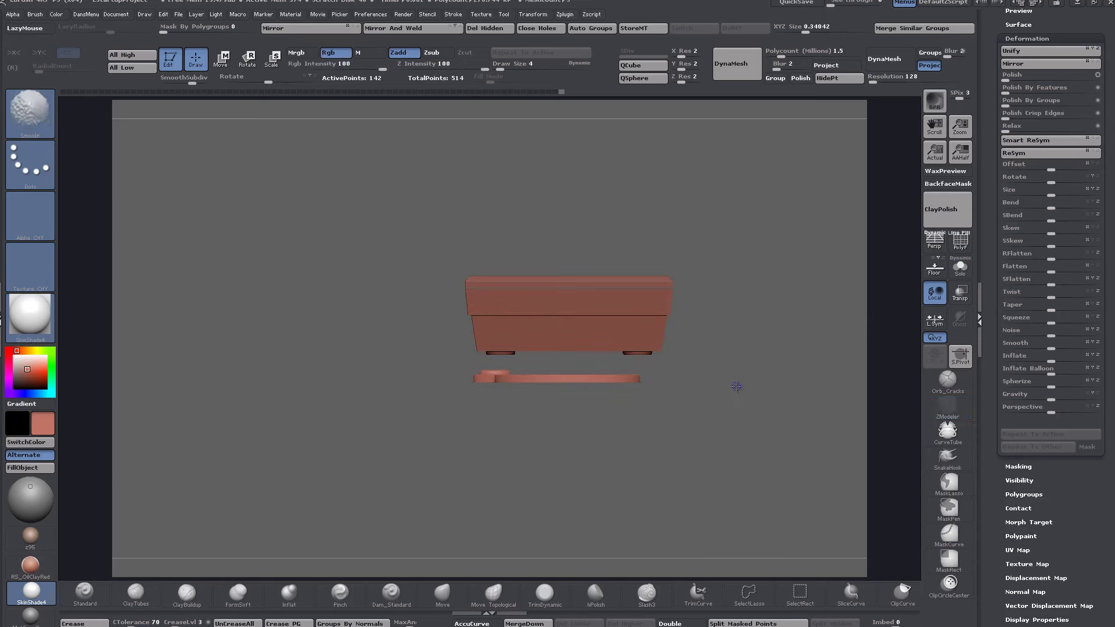
click(222, 63)
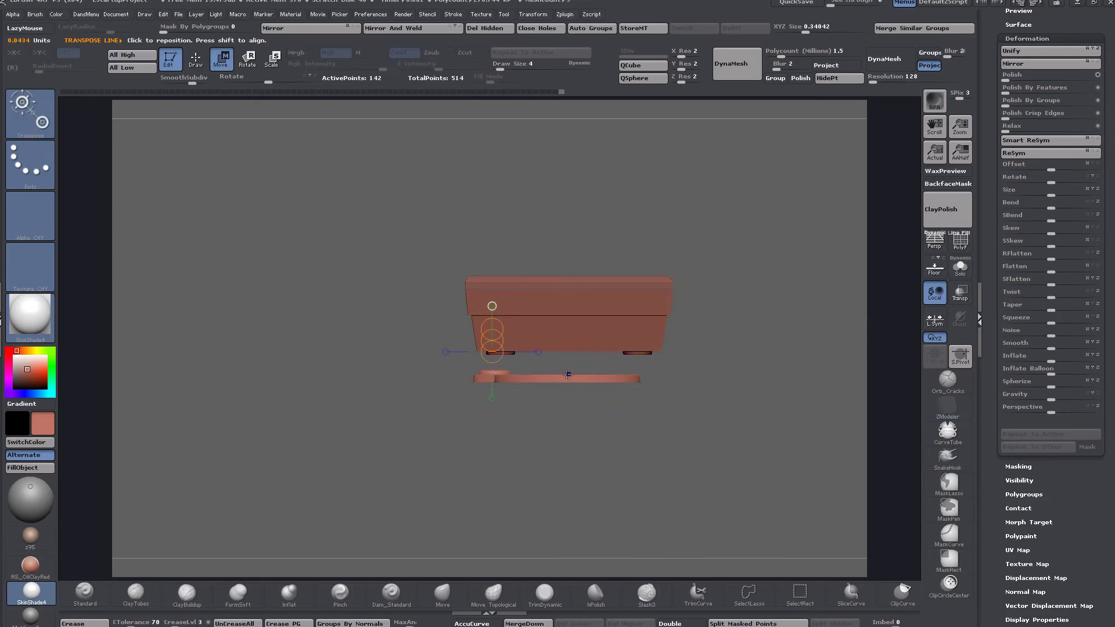
drag(568, 375, 568, 175)
drag(568, 278, 569, 164)
alt+drag(444, 155, 533, 350)
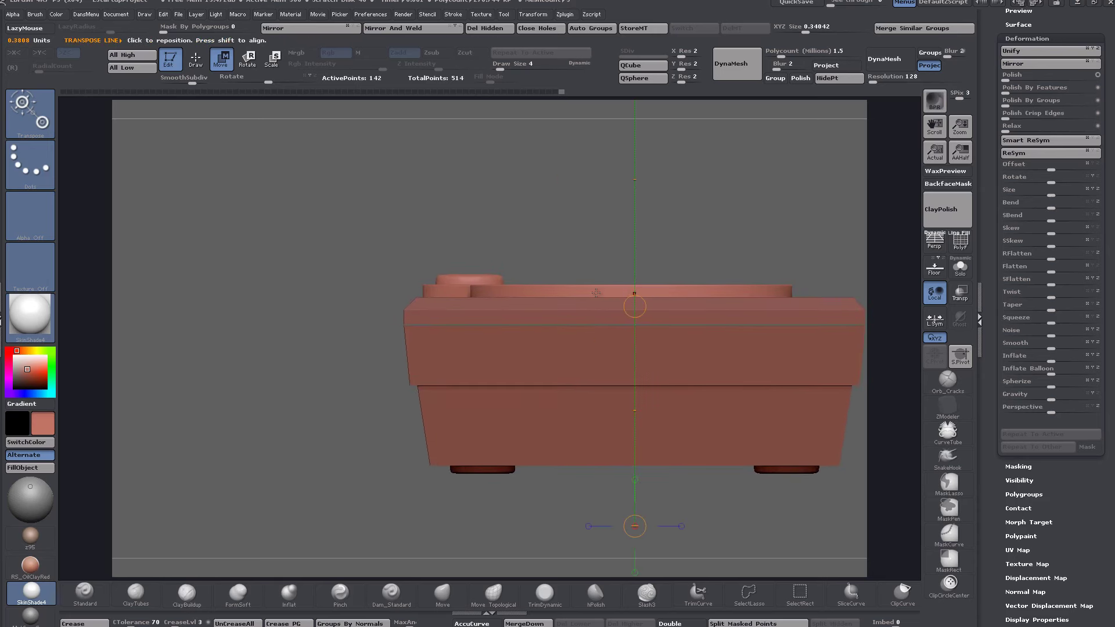
drag(596, 292, 590, 400)
drag(592, 348, 596, 355)
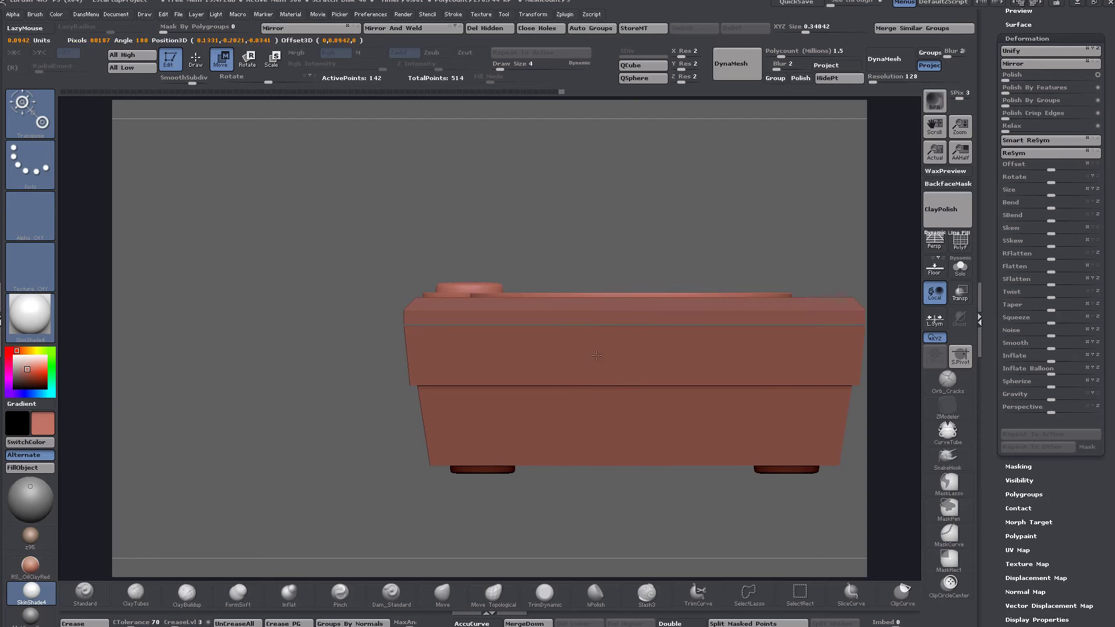
drag(665, 251, 667, 361)
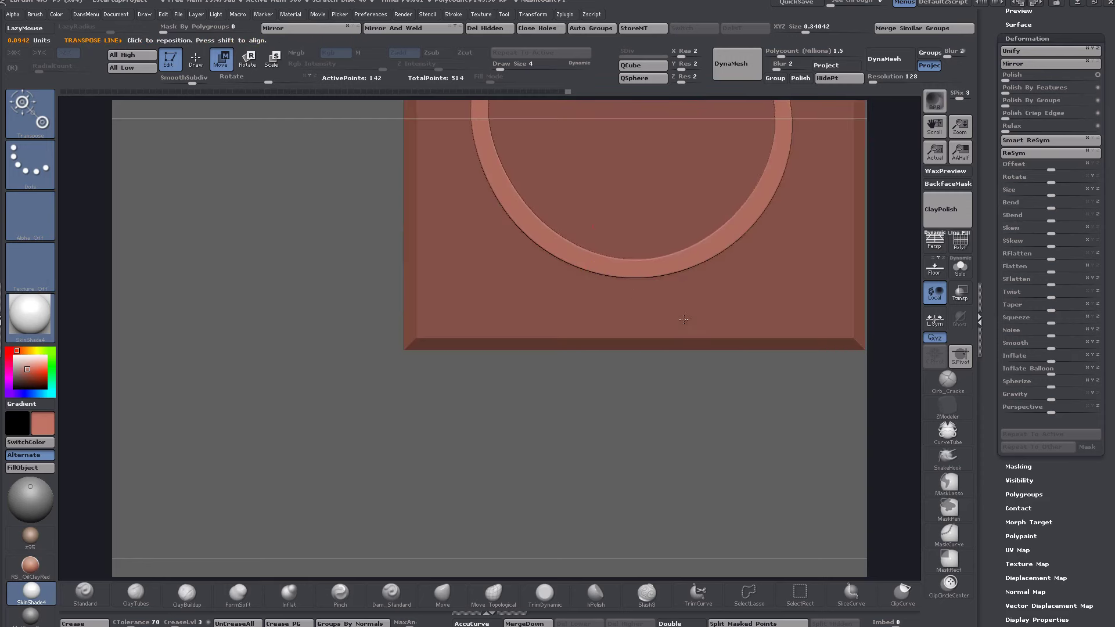
alt+drag(683, 319, 380, 372)
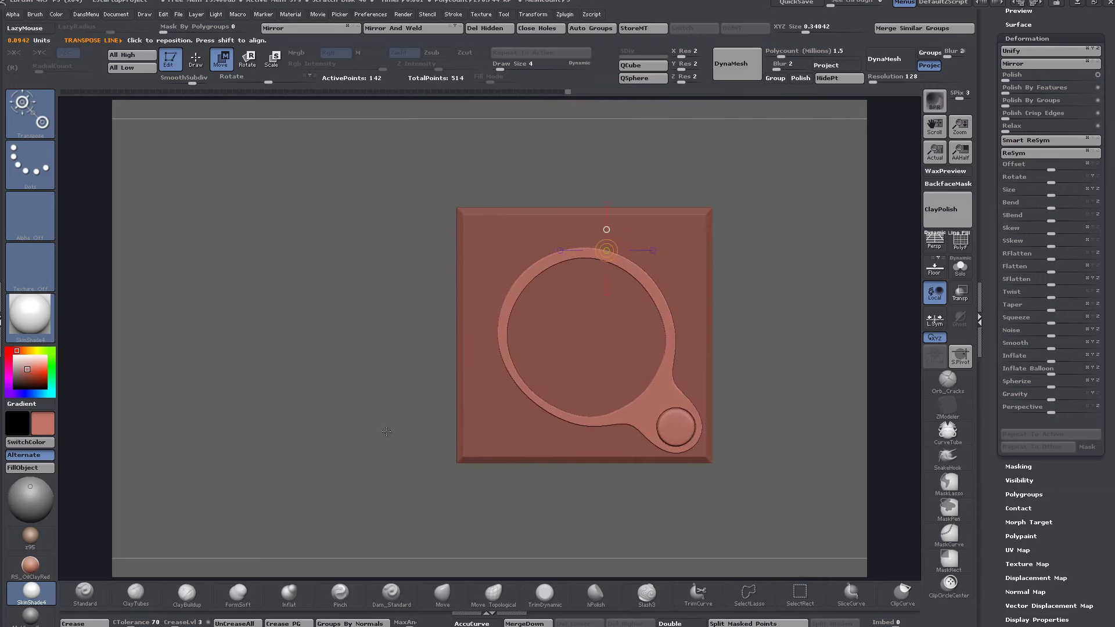
drag(387, 432, 372, 400)
Step: Isolate the unsmoothed ring in a plan view with the polyframe shown and mask everything except the uneven corner opposite the tab's side
click(960, 268)
alt+drag(754, 367, 709, 342)
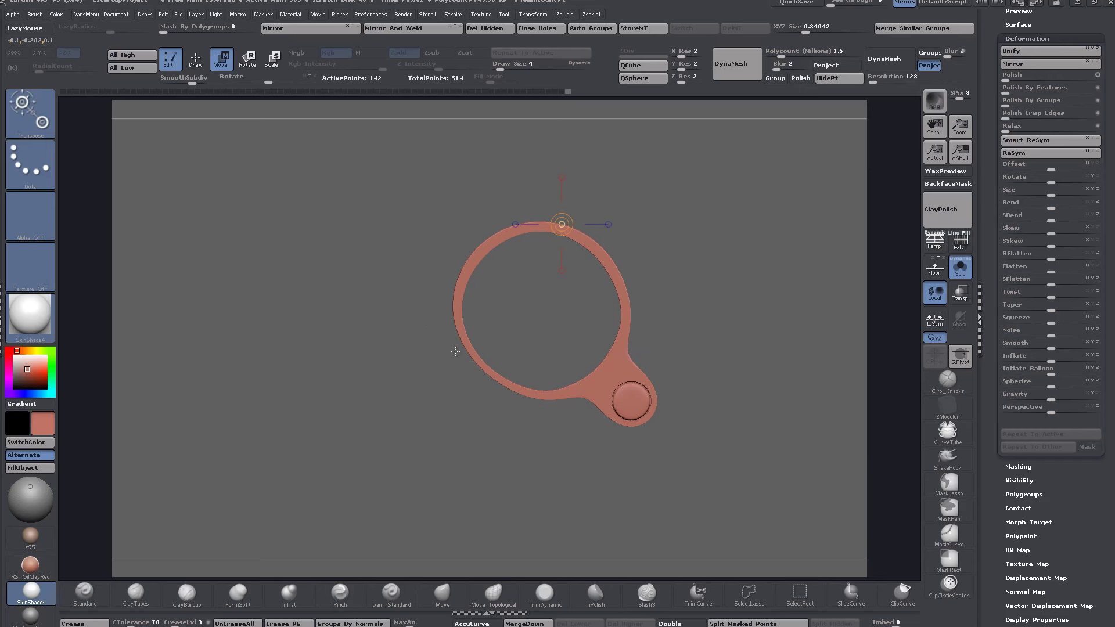
mouse_move(573, 251)
mouse_down()
mouse_move(569, 294)
mouse_move(578, 251)
mouse_up()
shift+drag(710, 354, 710, 355)
shift+click(804, 266)
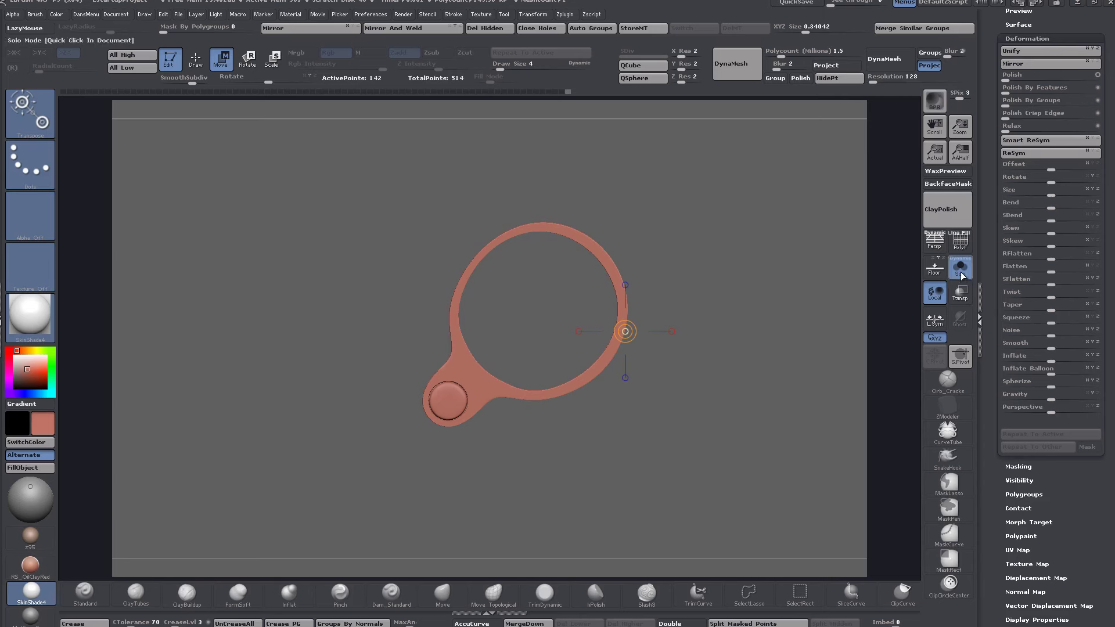
click(960, 240)
mouse_move(496, 295)
alt+mouse_down()
mouse_move(507, 306)
mouse_move(446, 319)
mouse_move(505, 297)
alt+mouse_up()
key(shift+d)
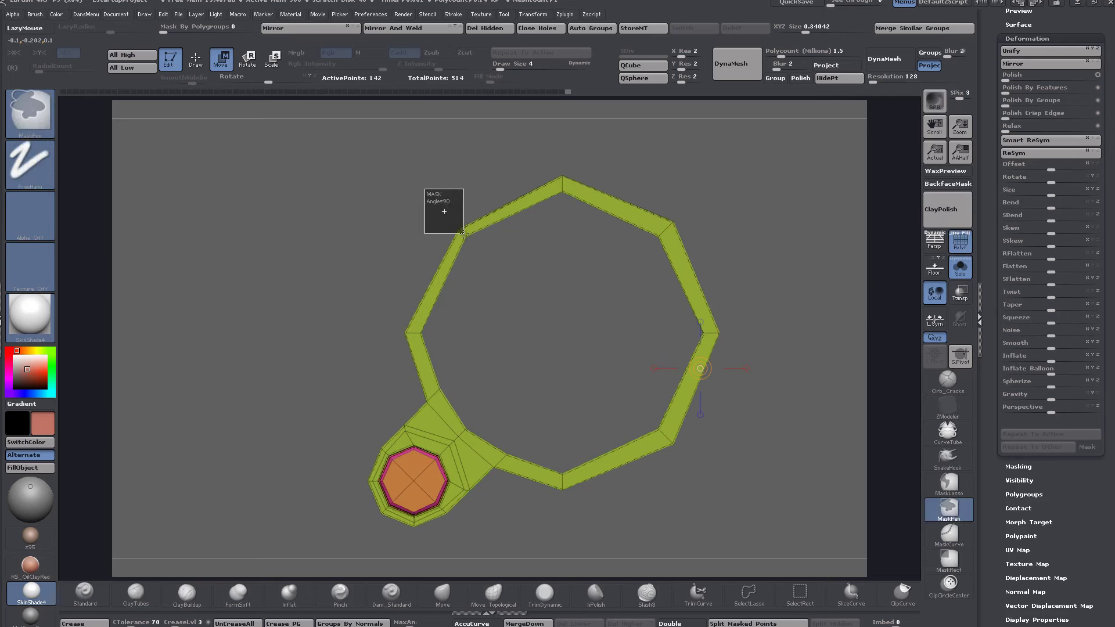
ctrl+click(386, 199)
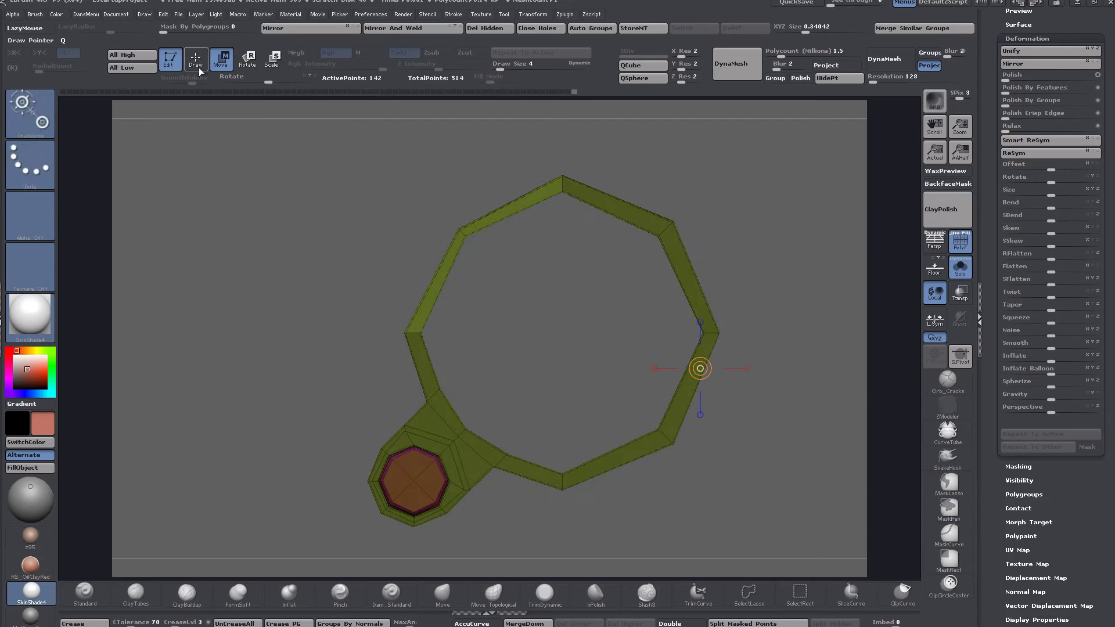
Step: Move the unmasked ring corner slightly outward to even out the ring's outline, and turn the smoothing preview back on
drag(436, 276, 311, 223)
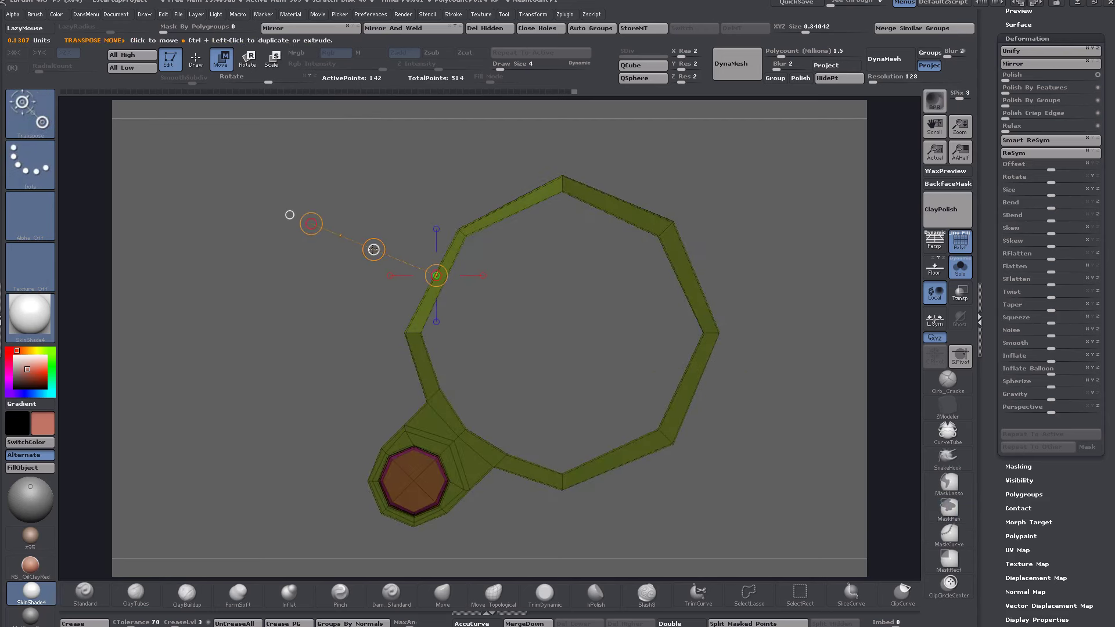
drag(374, 250, 367, 244)
key(d)
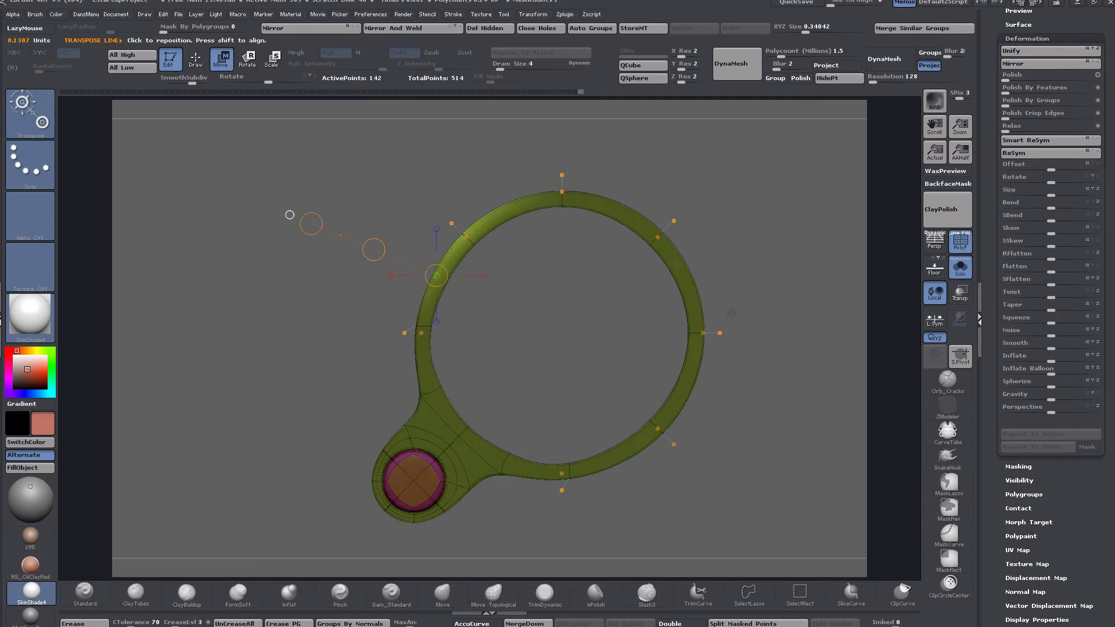
Step: Mask everything except the ring section just above the tab, move it slightly outward to even the outline, and clear the mask
ctrl+drag(341, 294, 432, 358)
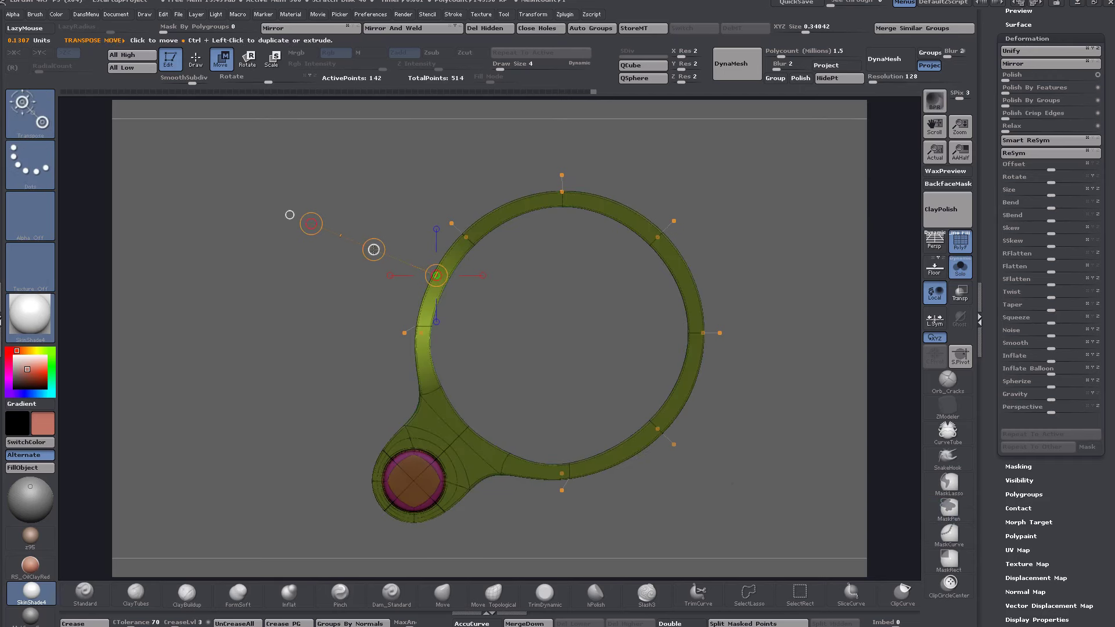
drag(374, 249, 370, 249)
key(ctrl+z)
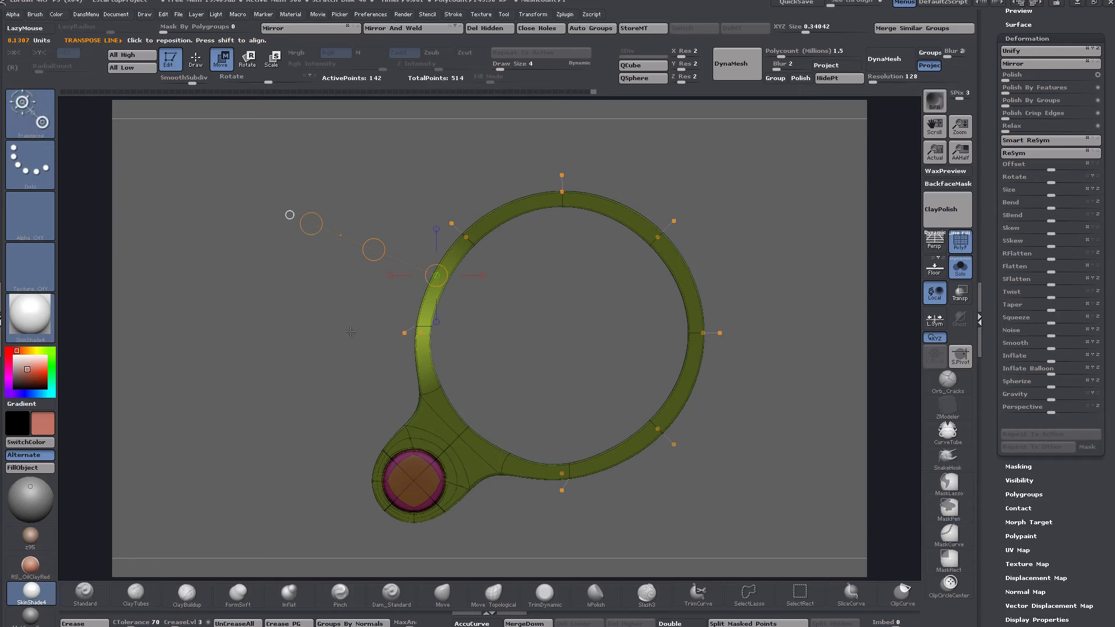
ctrl+drag(352, 322, 436, 350)
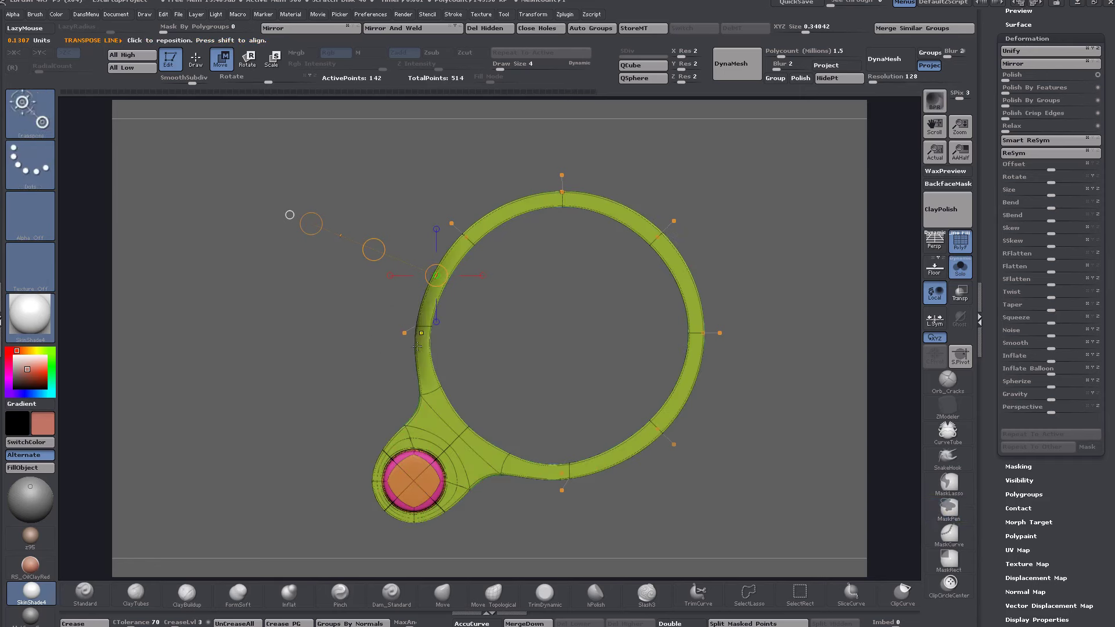
ctrl+click(372, 299)
drag(373, 250, 368, 251)
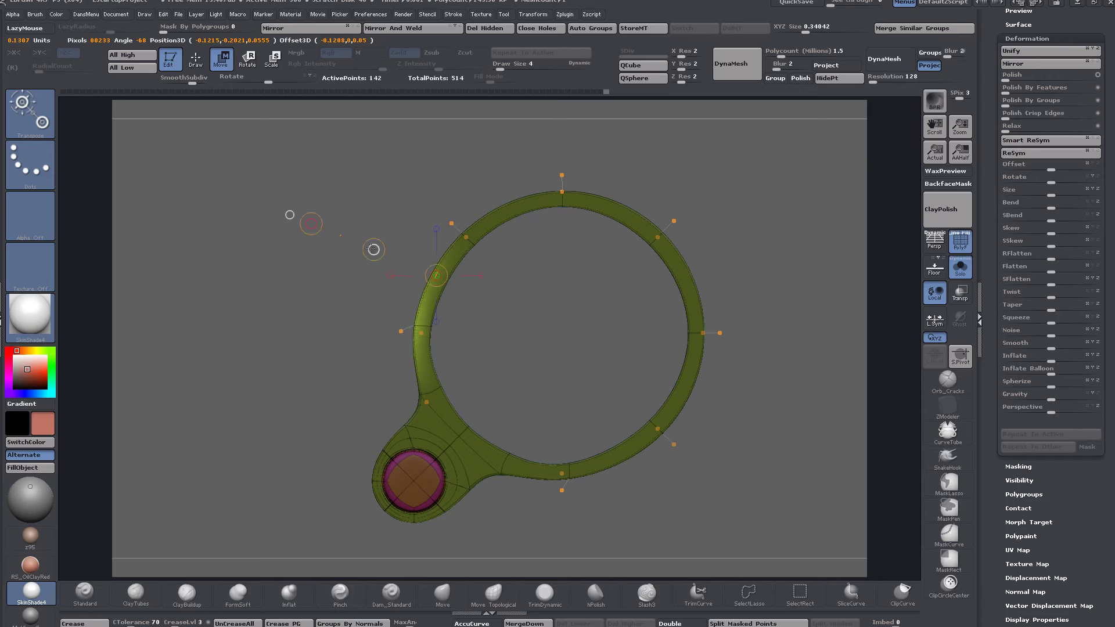
drag(374, 250, 374, 249)
click(954, 246)
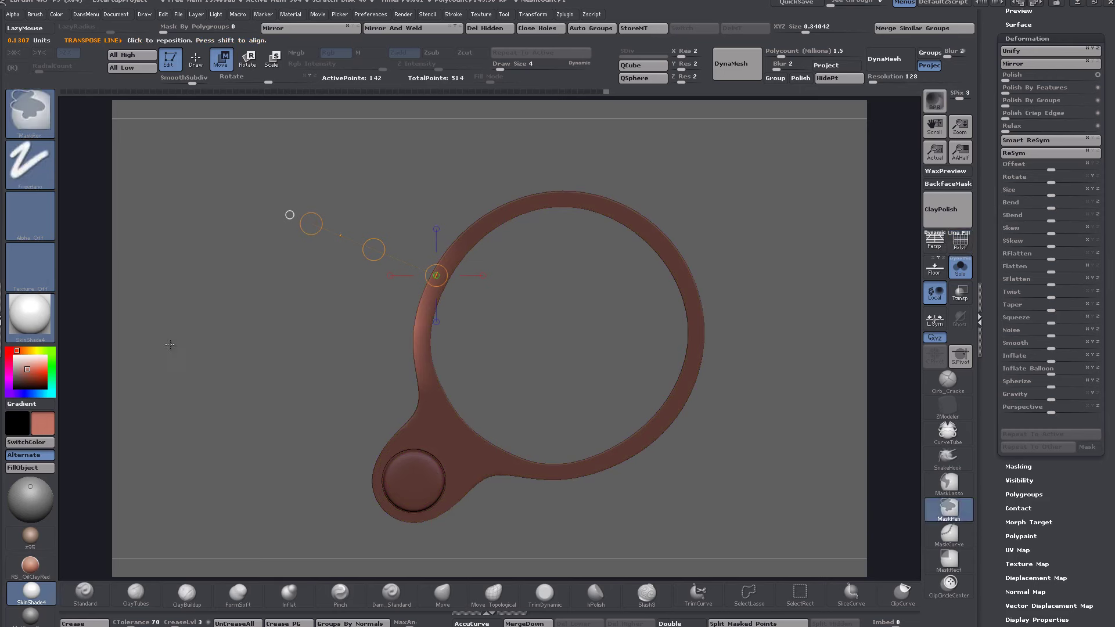
ctrl+drag(188, 315, 218, 343)
Step: Inspect the smoothed ring and tab at an angle and compare them with the joystick reference photo
alt+drag(290, 374, 503, 394)
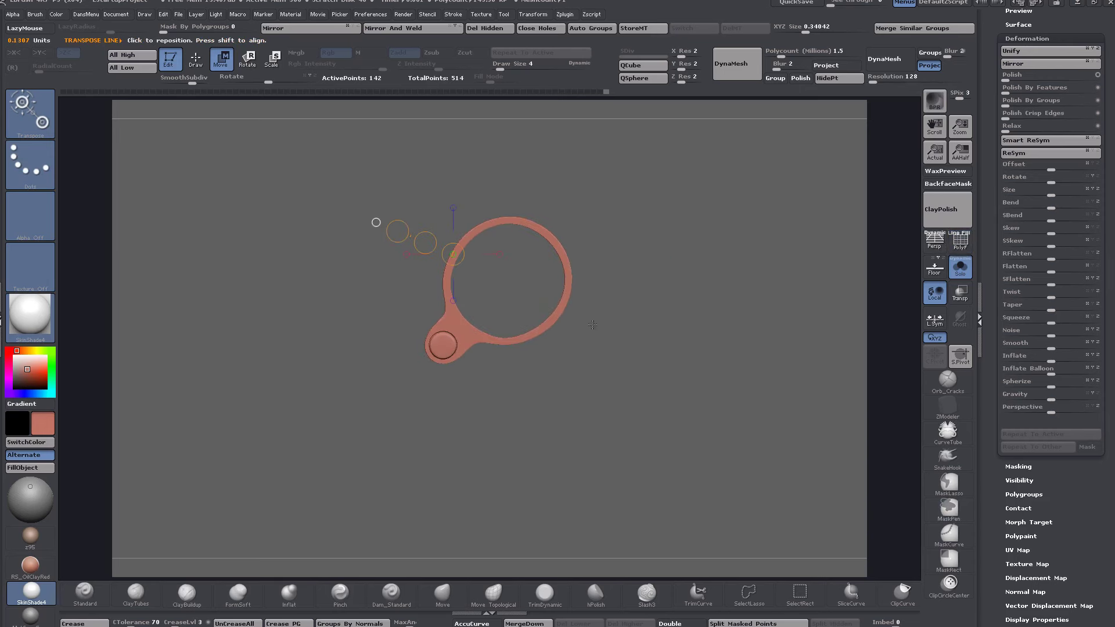
drag(608, 379, 533, 405)
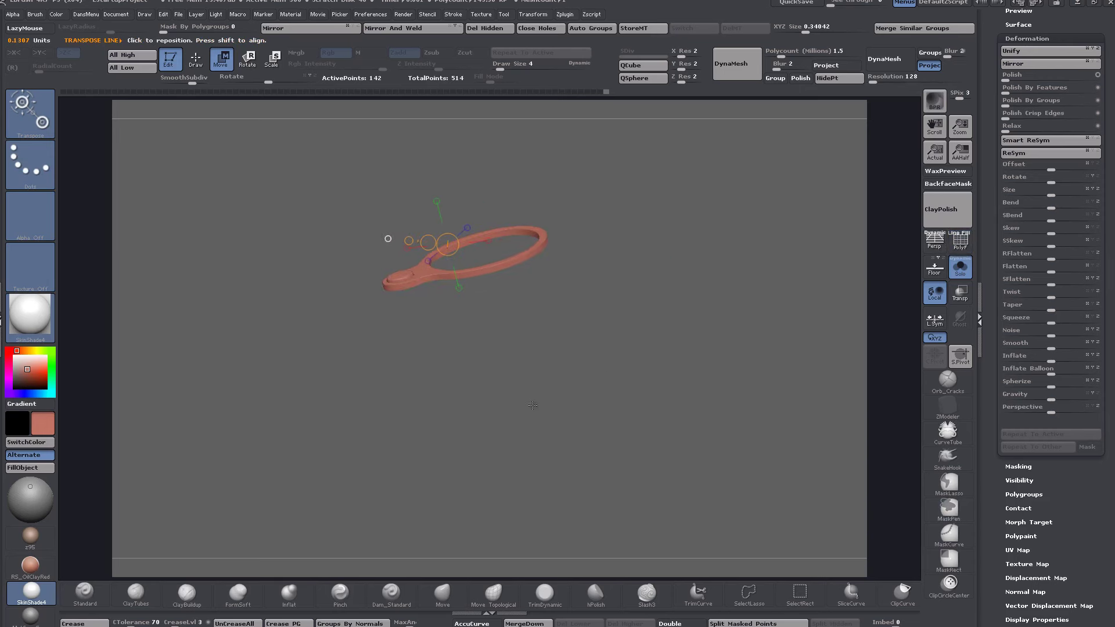
alt+drag(546, 301, 657, 517)
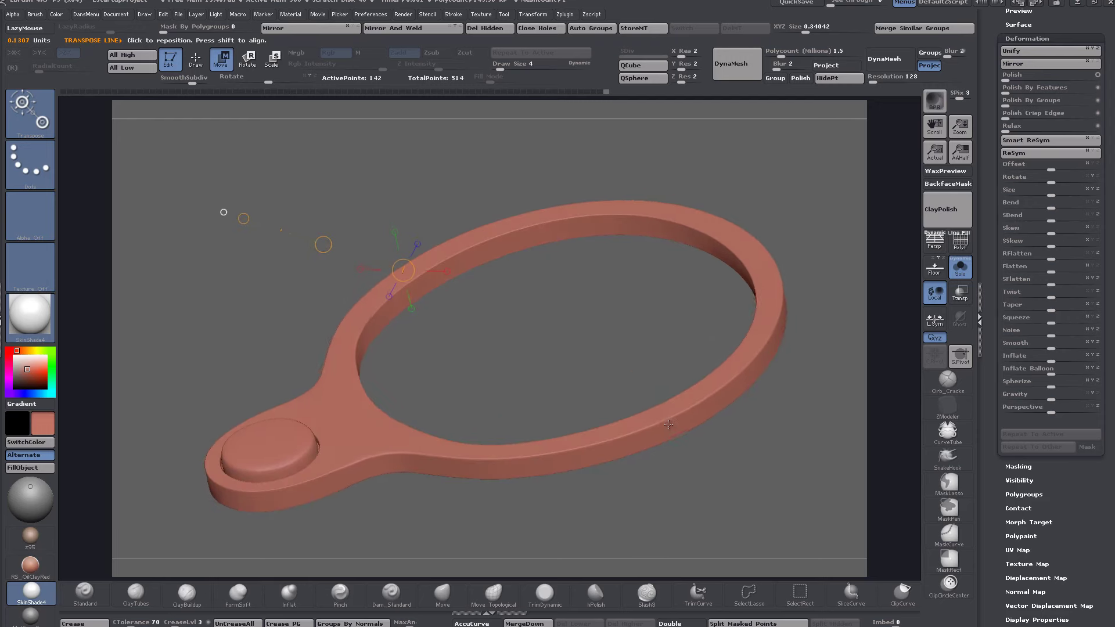
drag(1114, 78, 699, 78)
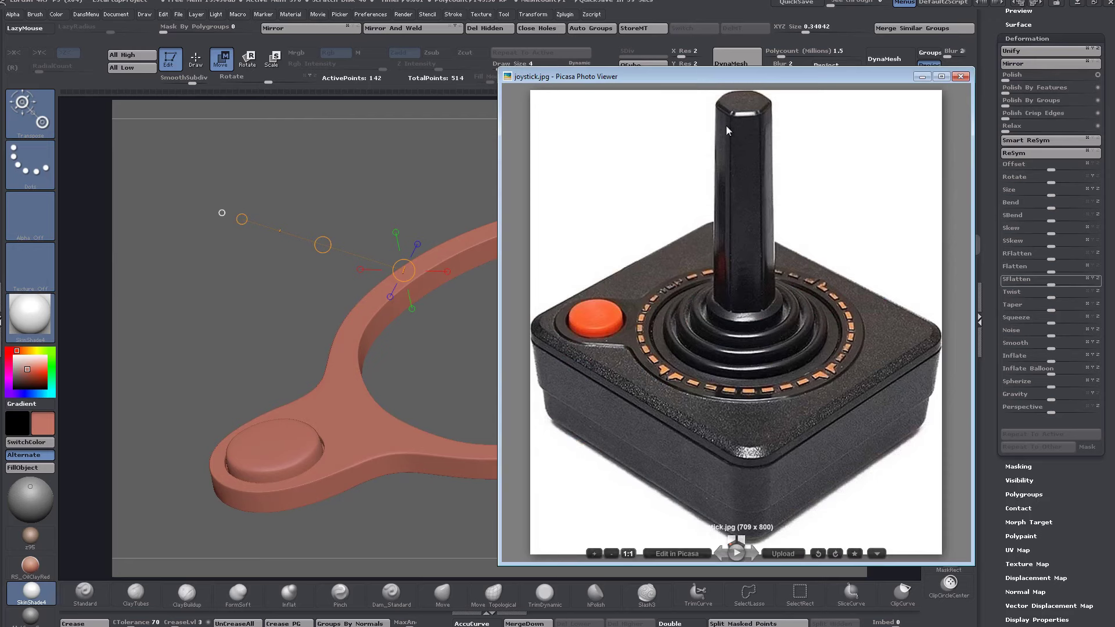
key(Escape)
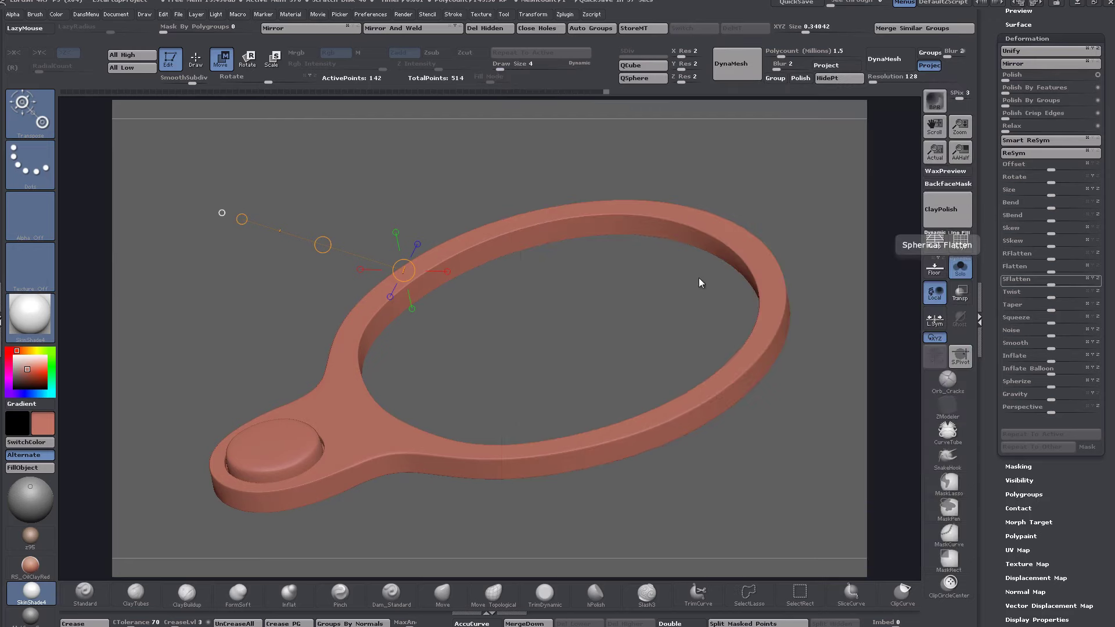
drag(719, 472, 529, 497)
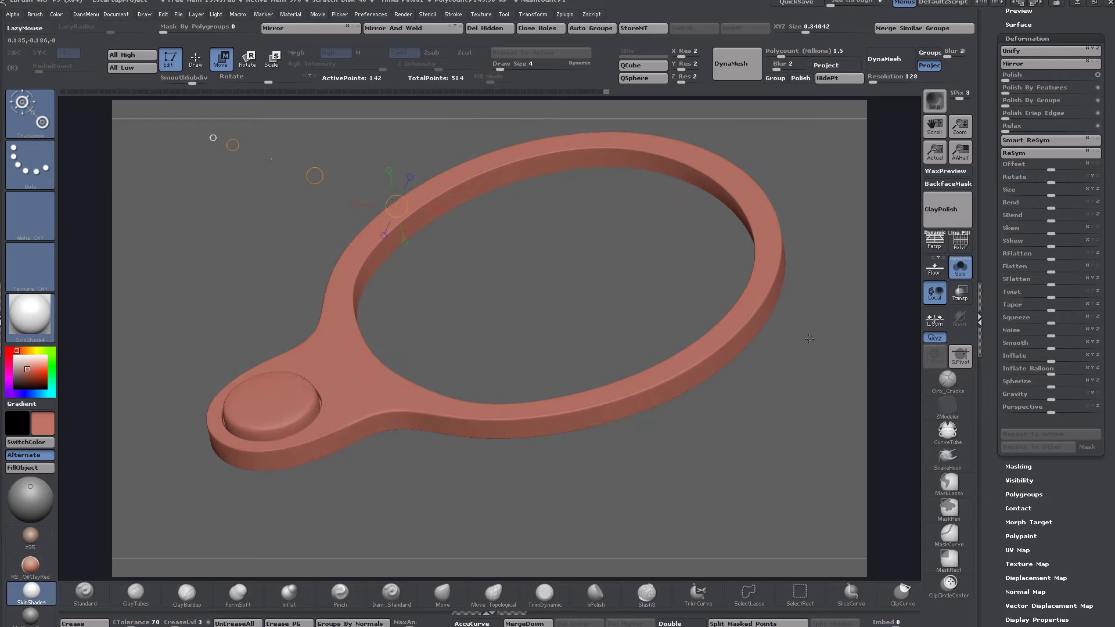
Step: Set ZModeler's edge action to Bevel with EdgeLoop Complete and bevel the ring's outer top edge loop with the smoothing preview on
click(960, 243)
key(shift+d)
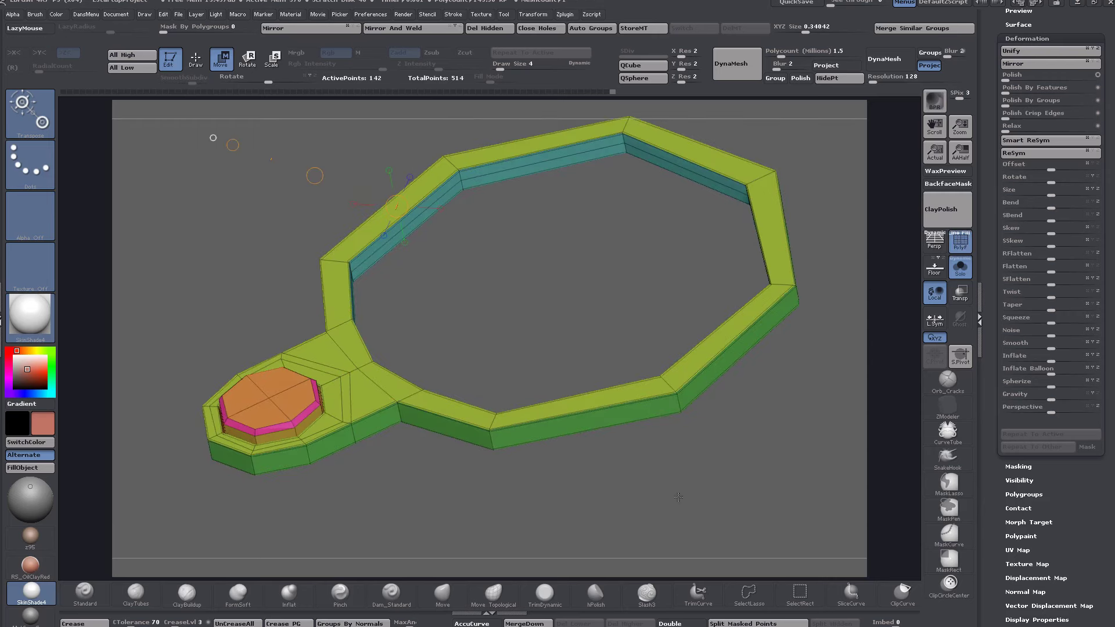
alt+drag(660, 478, 571, 352)
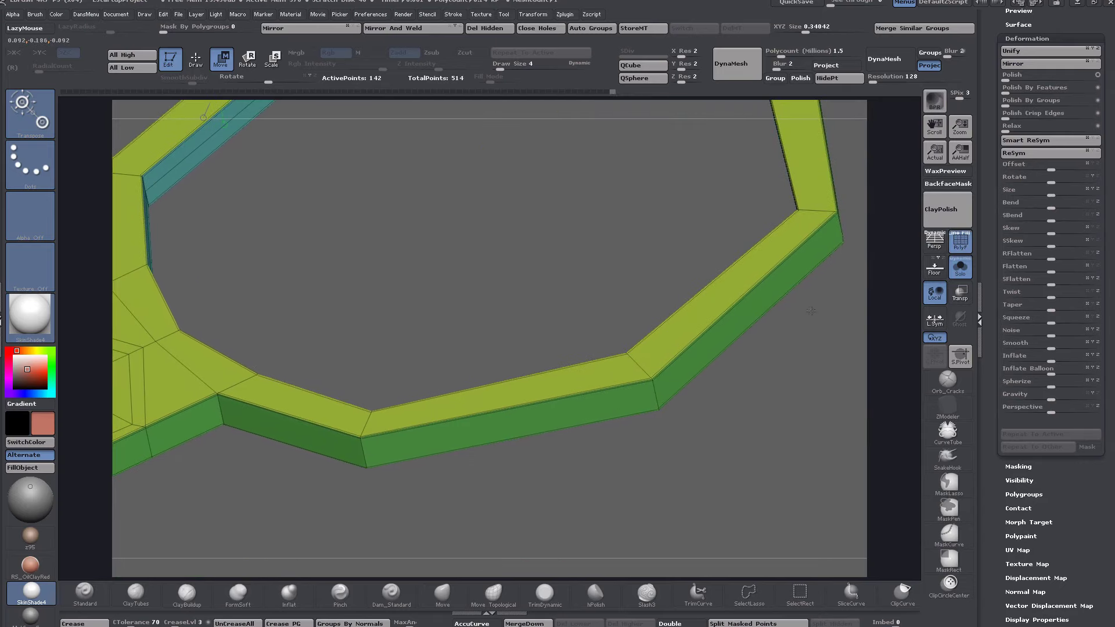
click(948, 407)
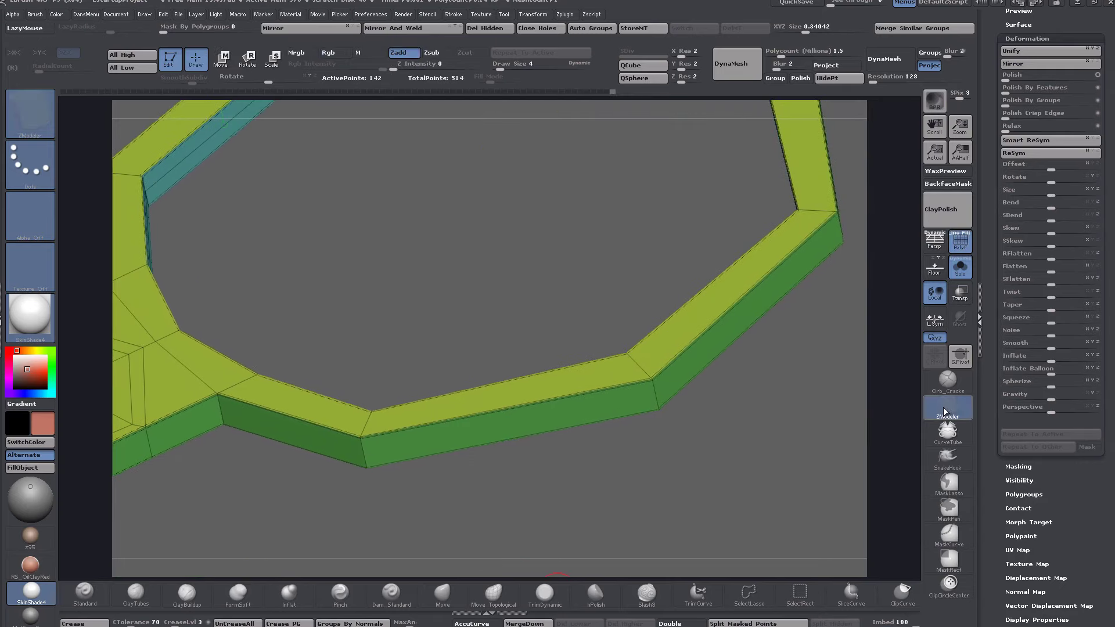
key(space)
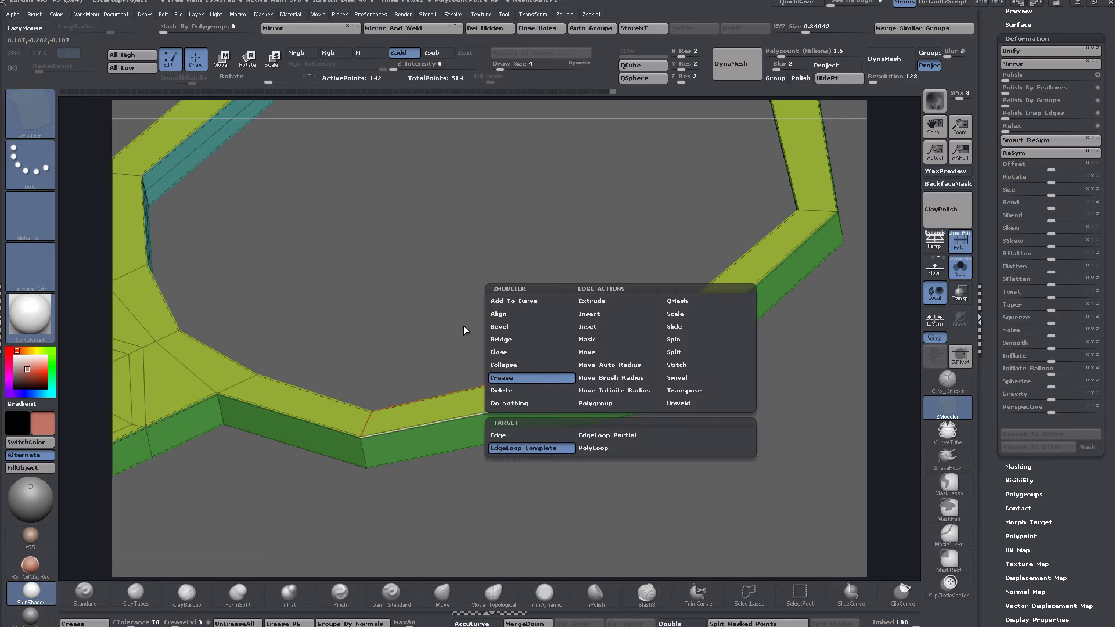
click(509, 328)
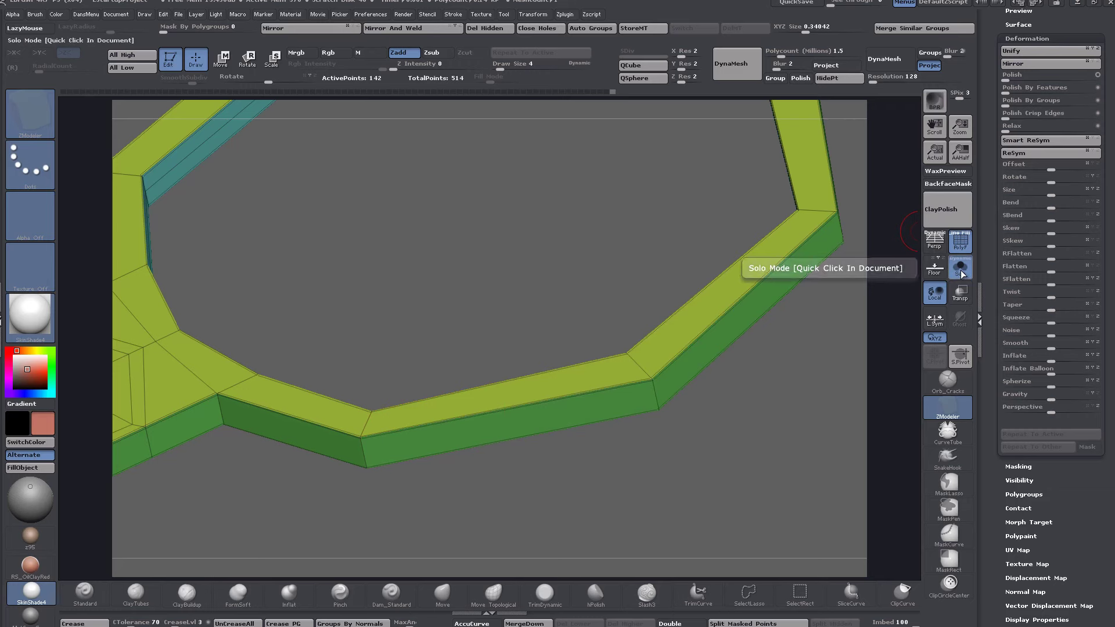
key(d)
click(616, 370)
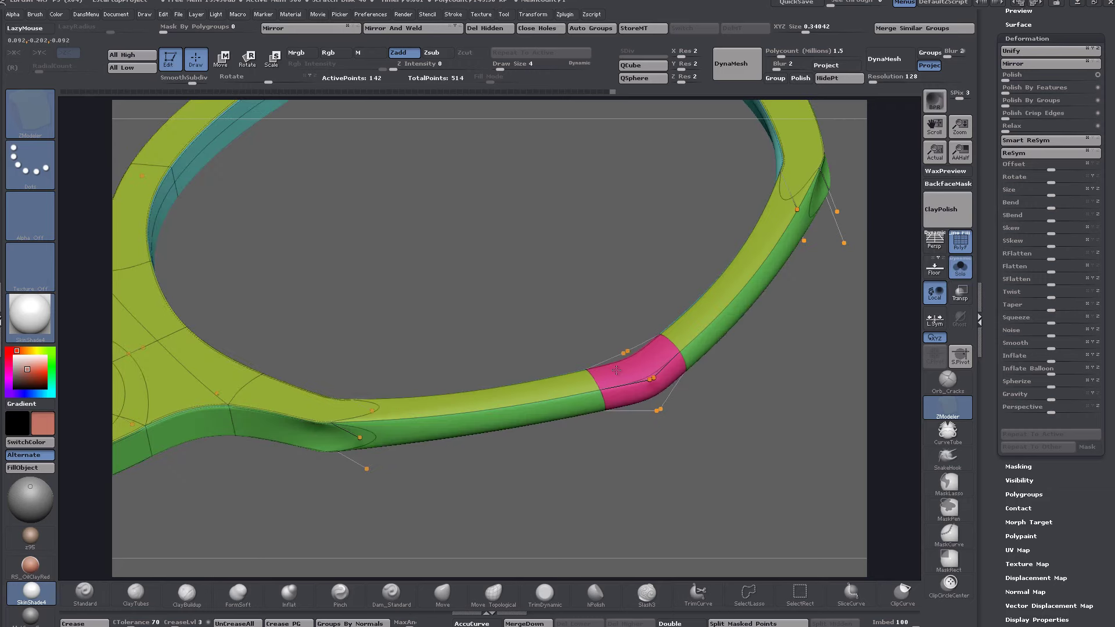
key(ctrl+z)
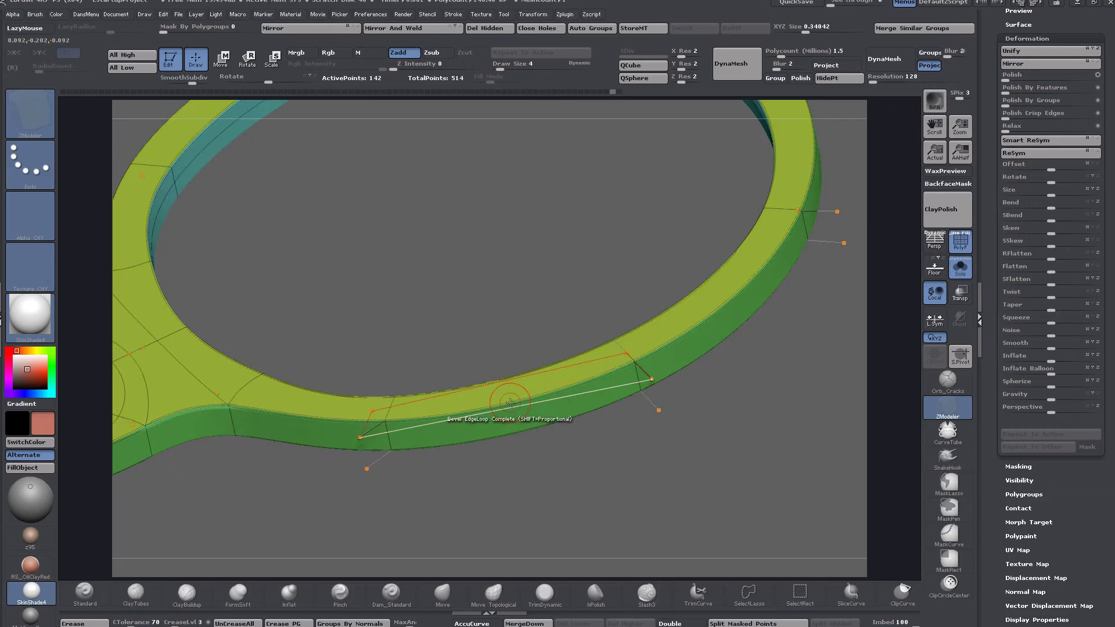
click(510, 401)
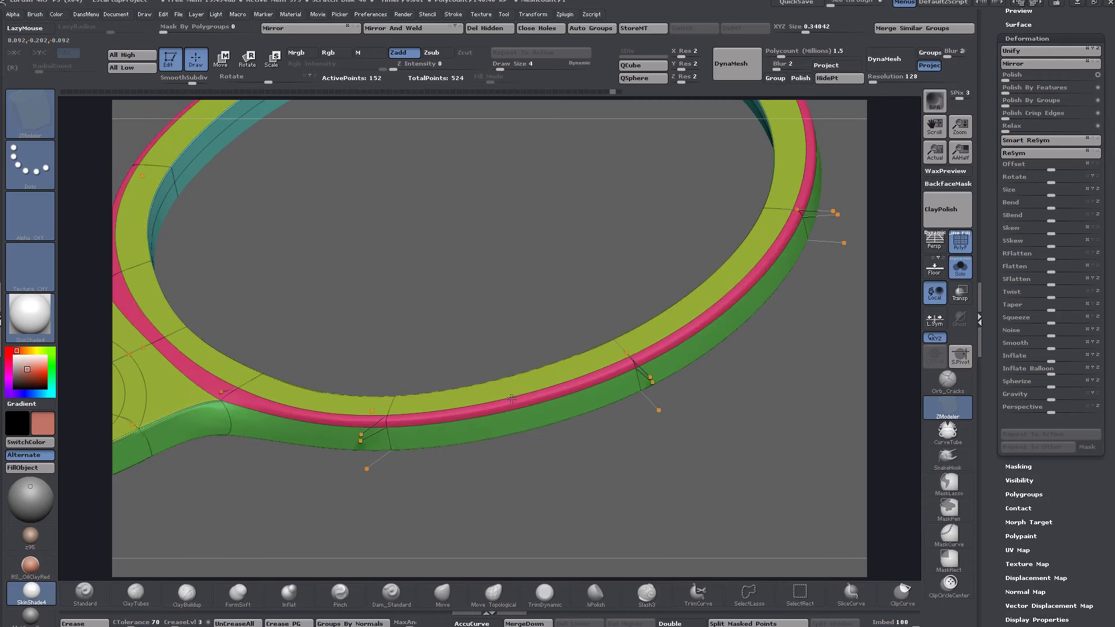
Step: Bevel the edge loop around the button's end of the tab and the outer top edge running along the tab and ring
alt+drag(331, 468, 433, 451)
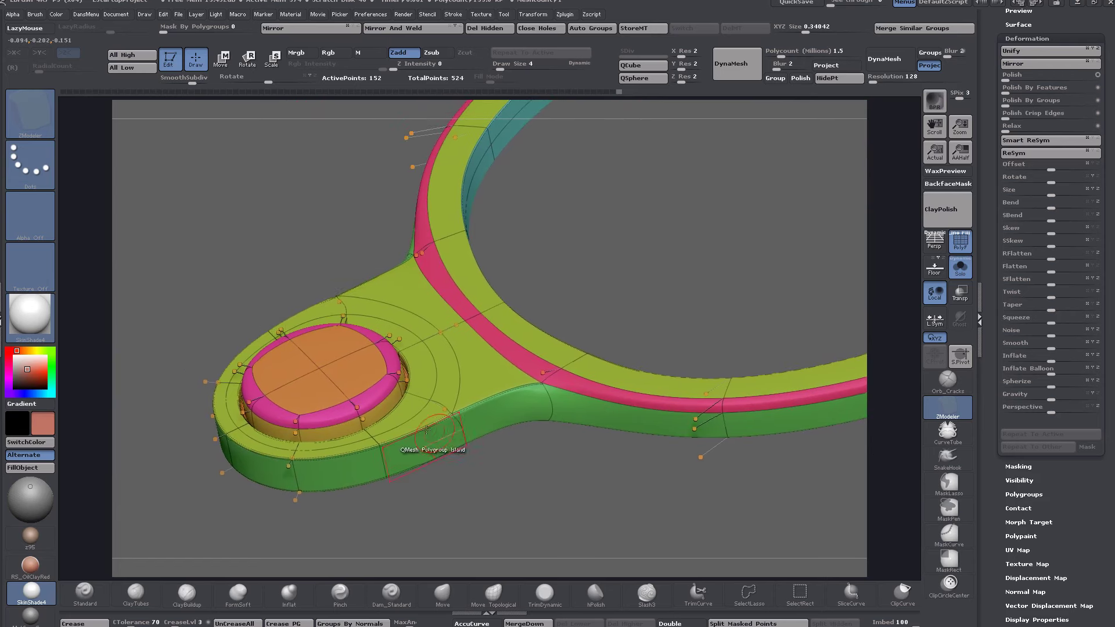
click(427, 428)
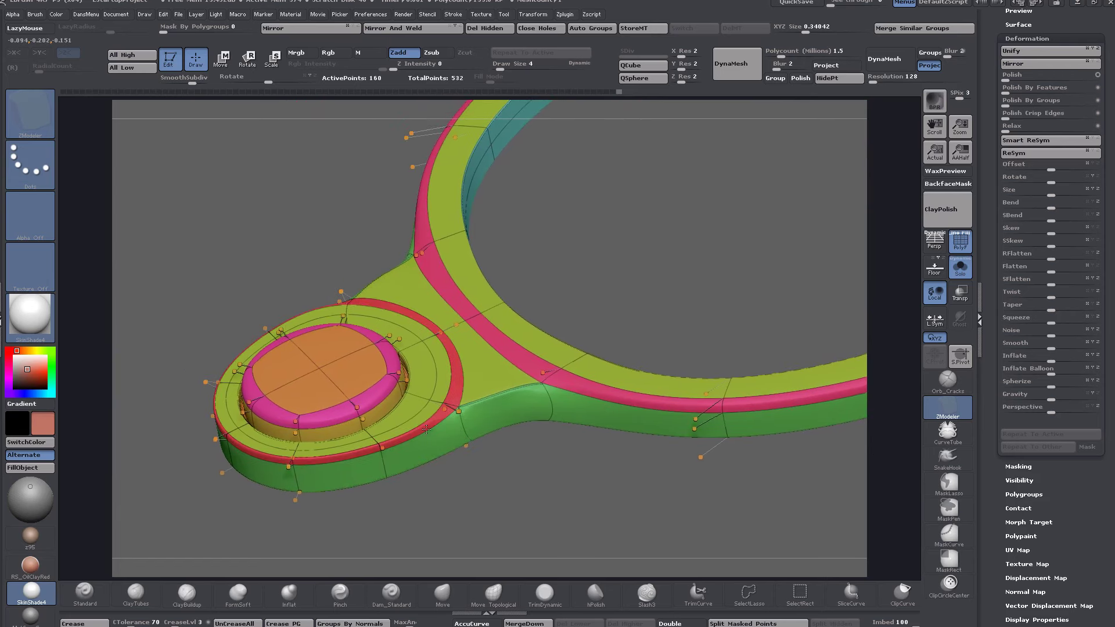
click(497, 394)
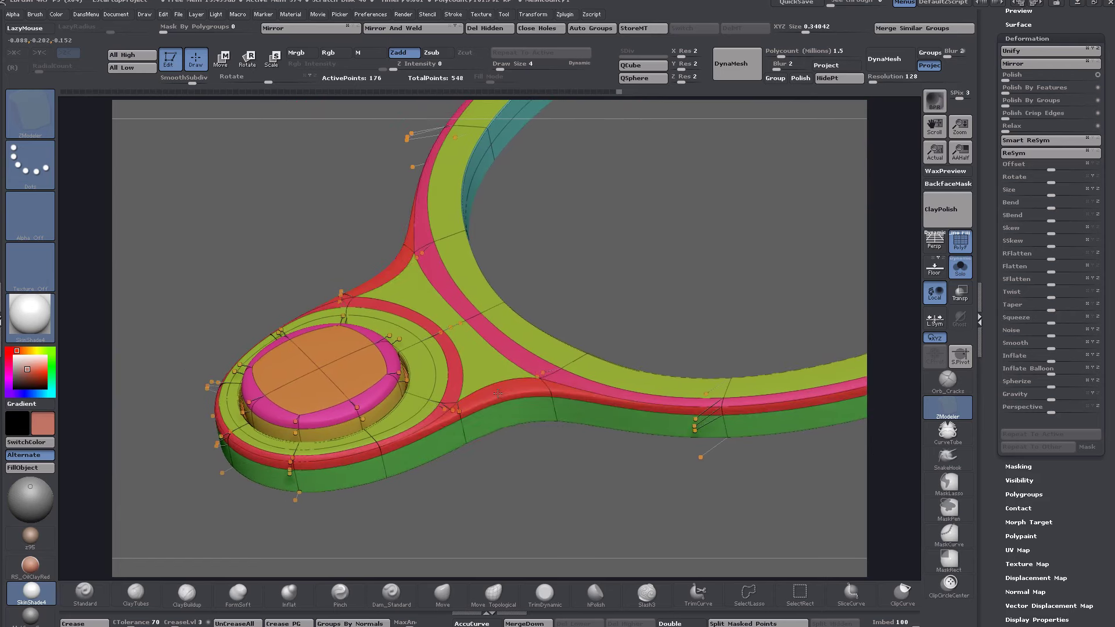
Step: Hide the polyframe and bevel the ring's inner top edge loop, undoing and redoing it for a softer edge
key(f)
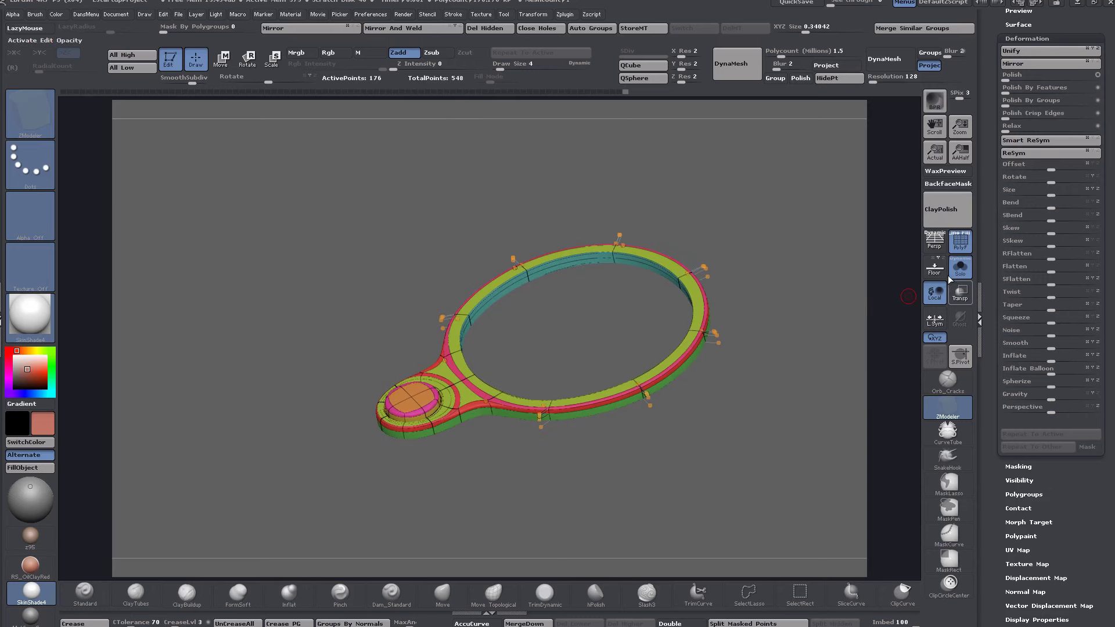
click(953, 246)
alt+drag(738, 457, 758, 480)
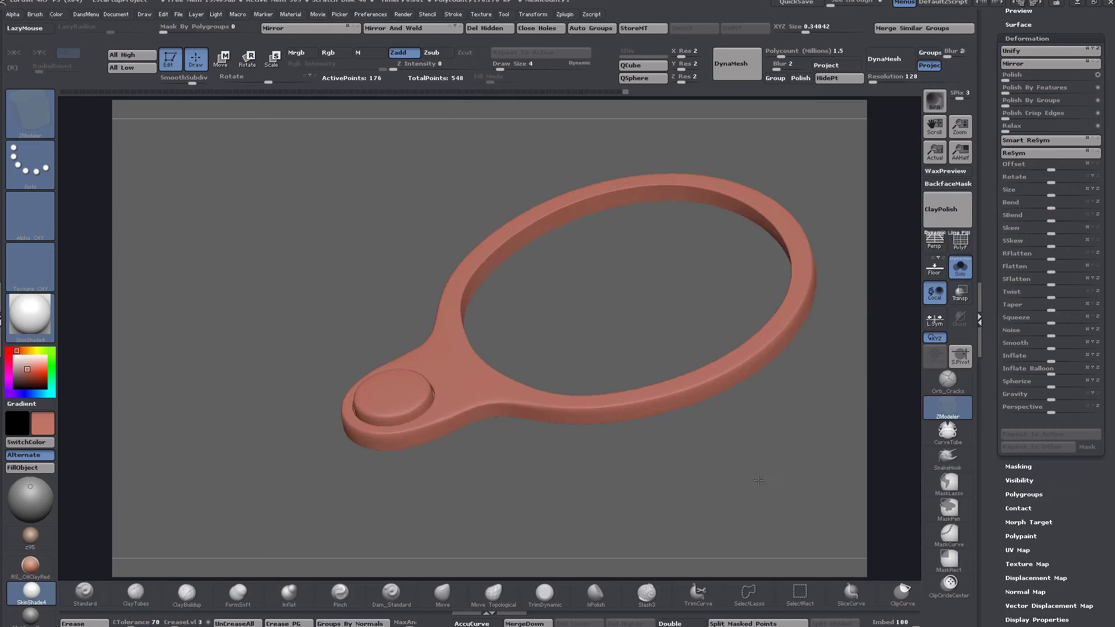
click(512, 235)
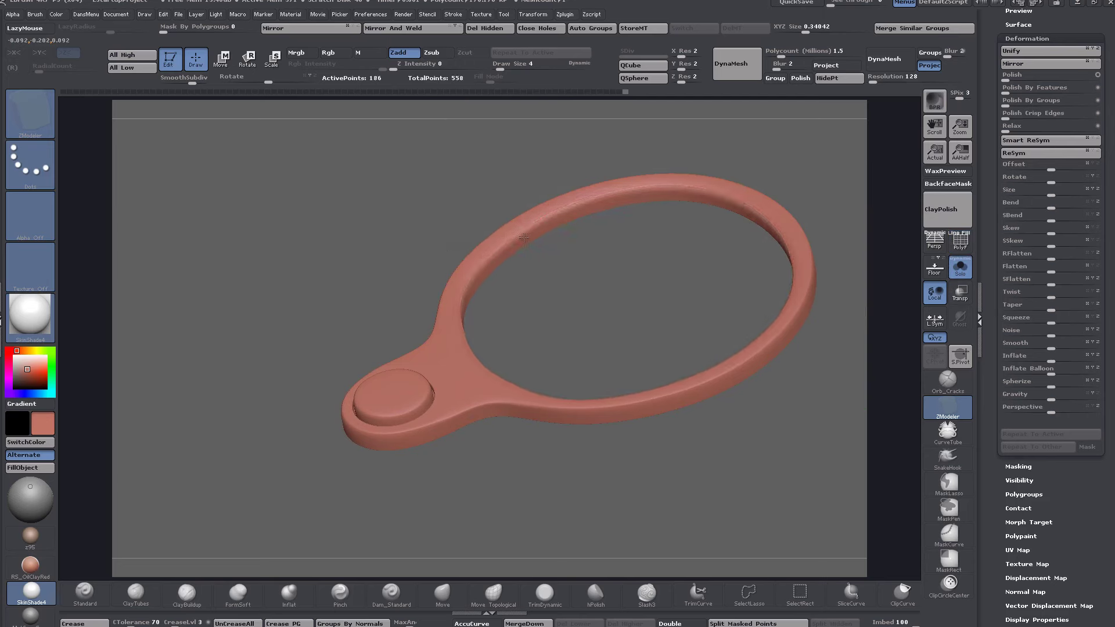
key(ctrl+z)
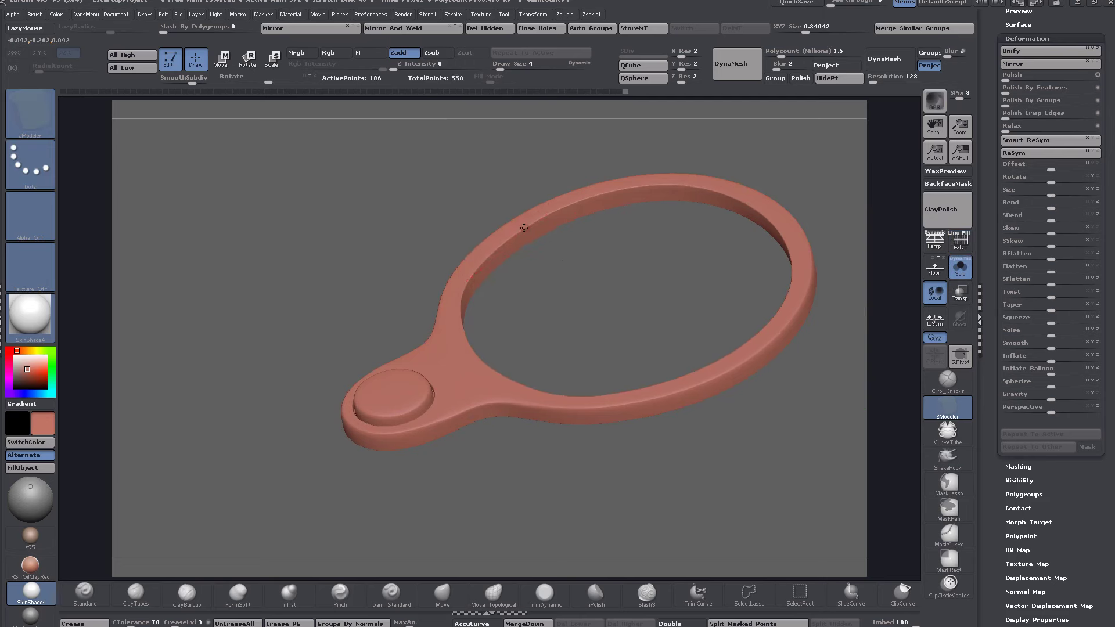
key(ctrl+z)
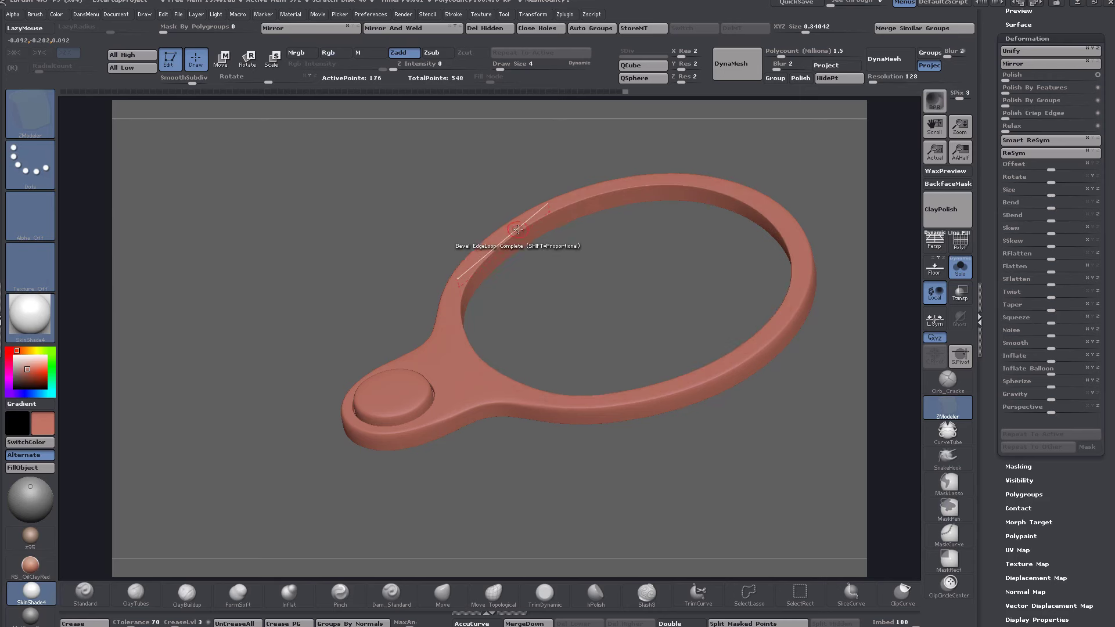
click(521, 228)
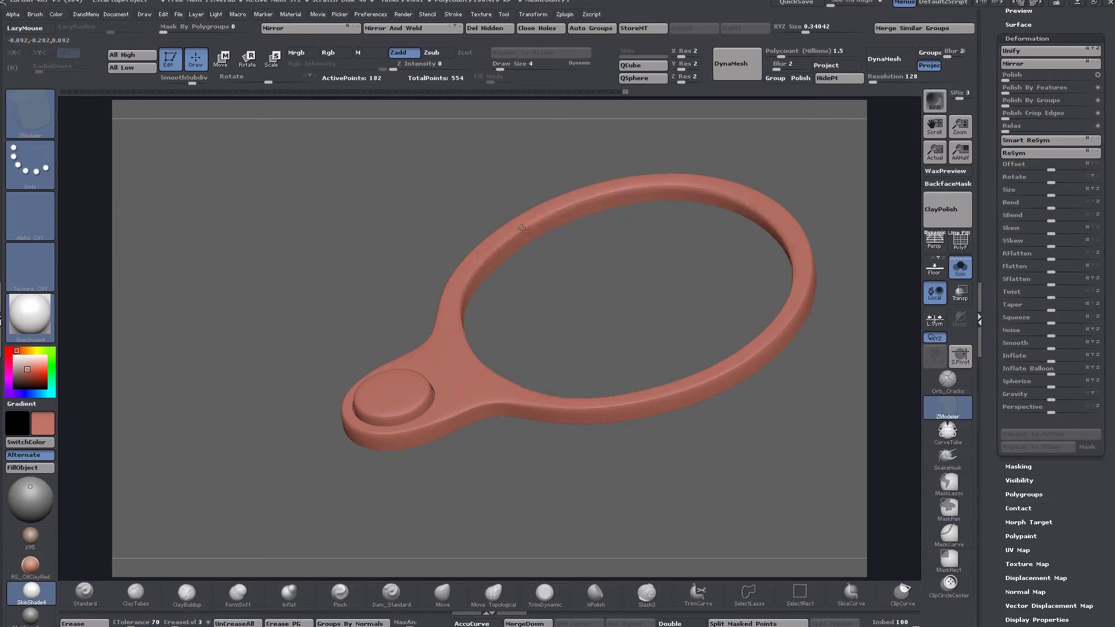
click(522, 228)
click(523, 228)
drag(593, 510, 595, 376)
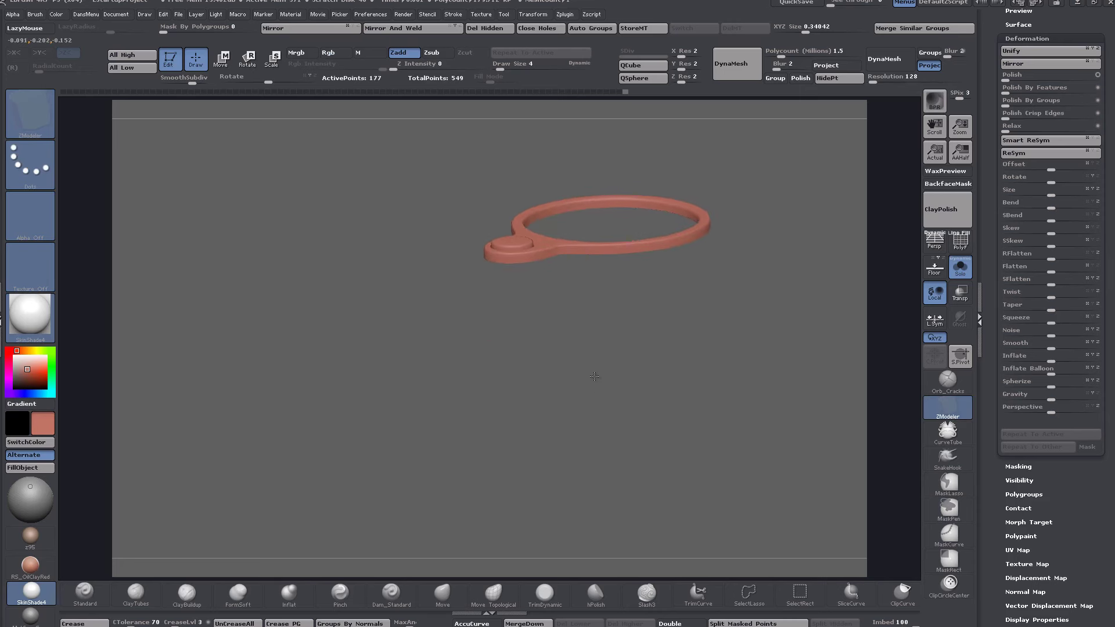
Step: Show the joystick base again and inspect how the beveled ring and tab sit on it, ending in a plan view
click(961, 267)
drag(644, 367, 552, 452)
drag(559, 407, 510, 443)
drag(724, 378, 725, 353)
alt+drag(726, 295, 763, 355)
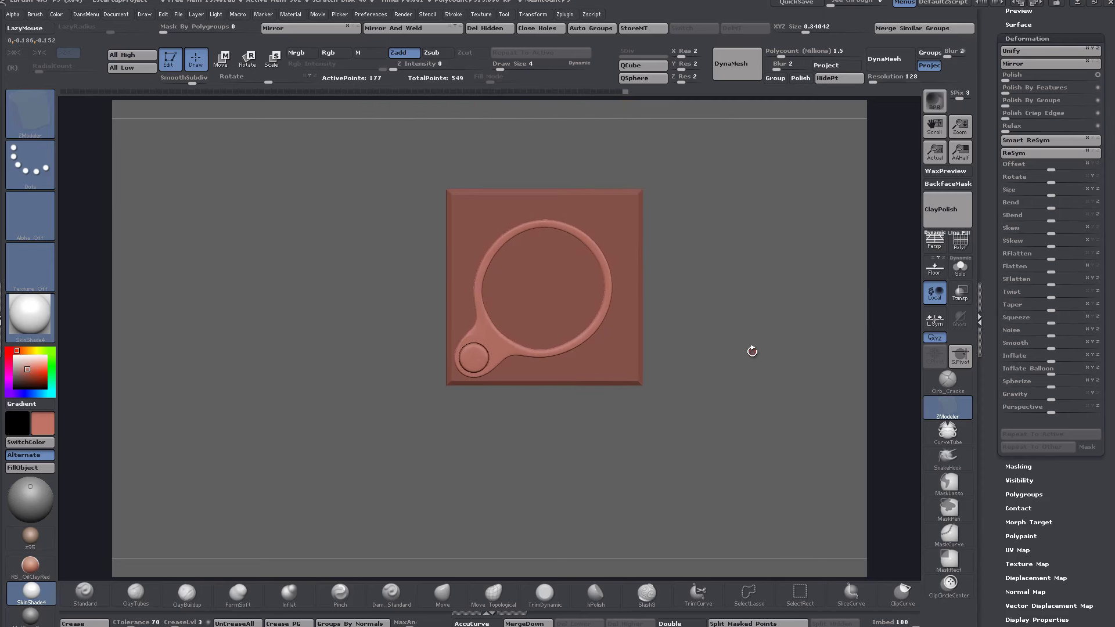
Step: Make the joystick base the active subtool, try masking all but its tab side, and show its polyframe
alt+click(617, 211)
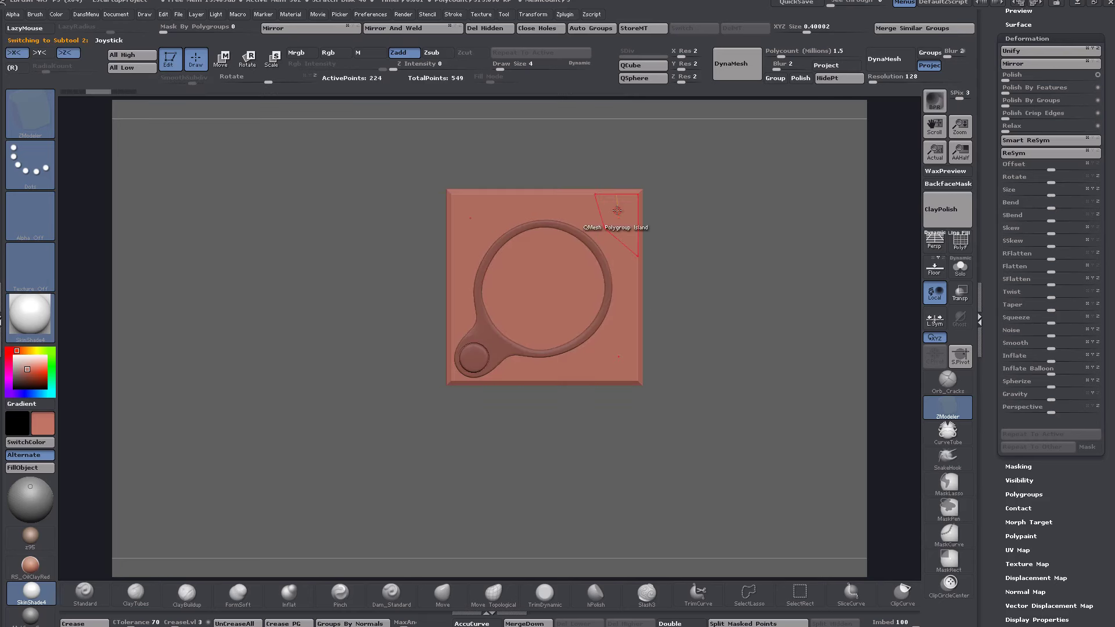
click(225, 60)
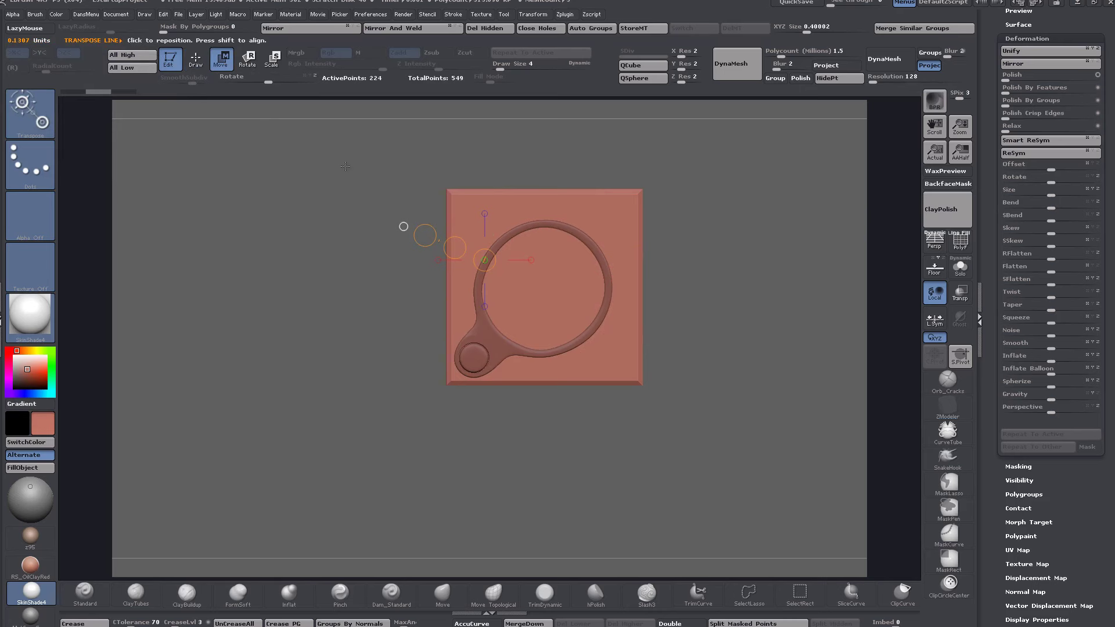
mouse_move(343, 151)
ctrl+mouse_down()
mouse_move(464, 317)
mouse_move(508, 432)
ctrl+mouse_up()
ctrl+click(476, 428)
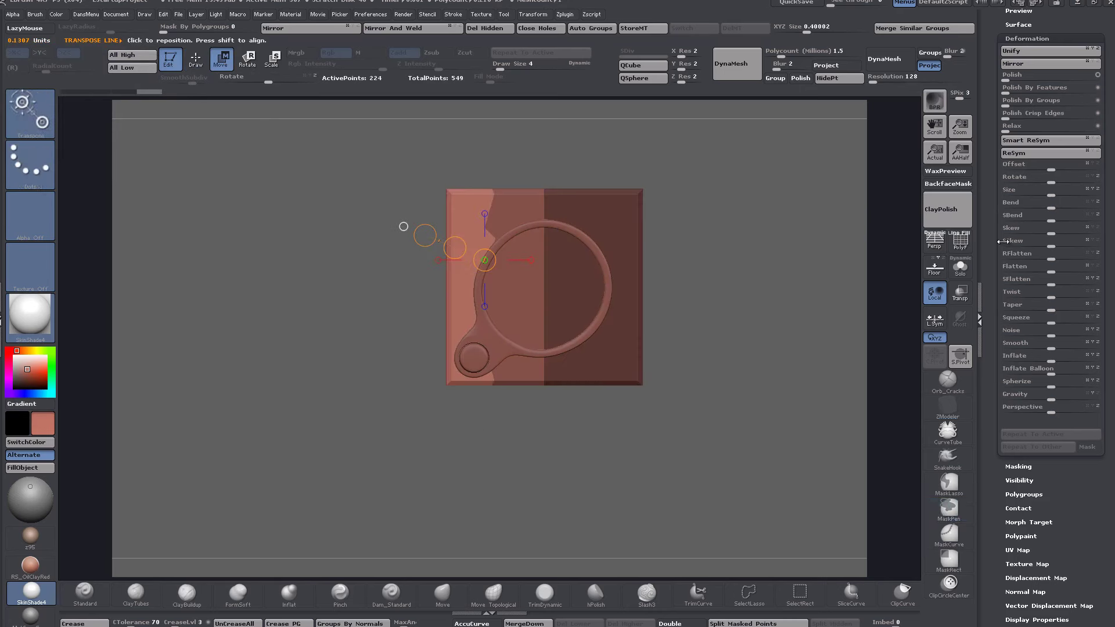
click(959, 246)
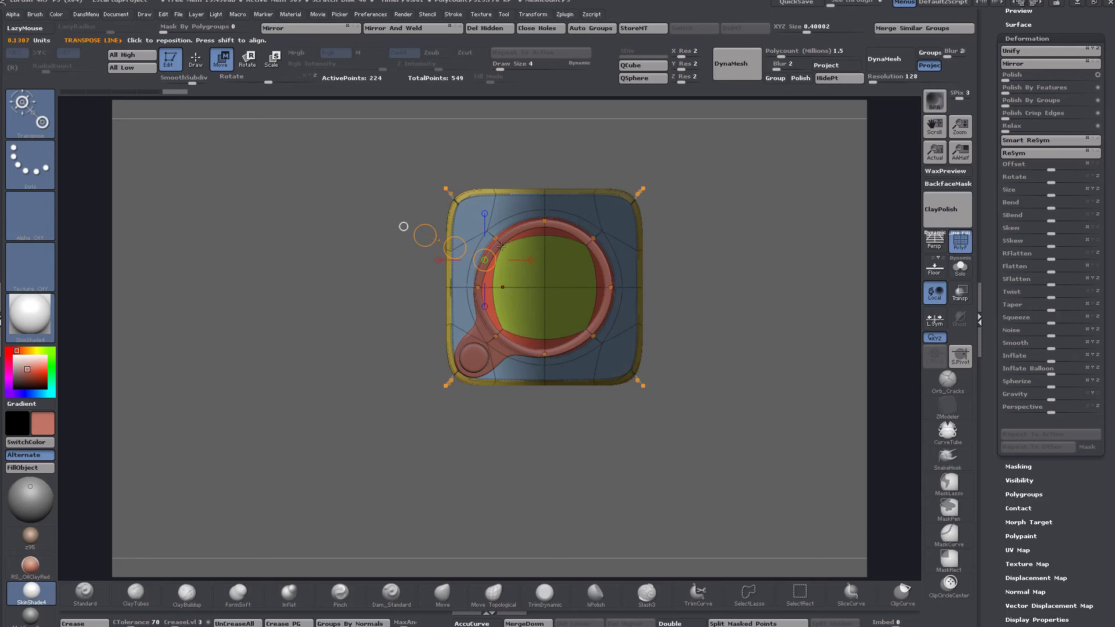
drag(655, 323, 785, 339)
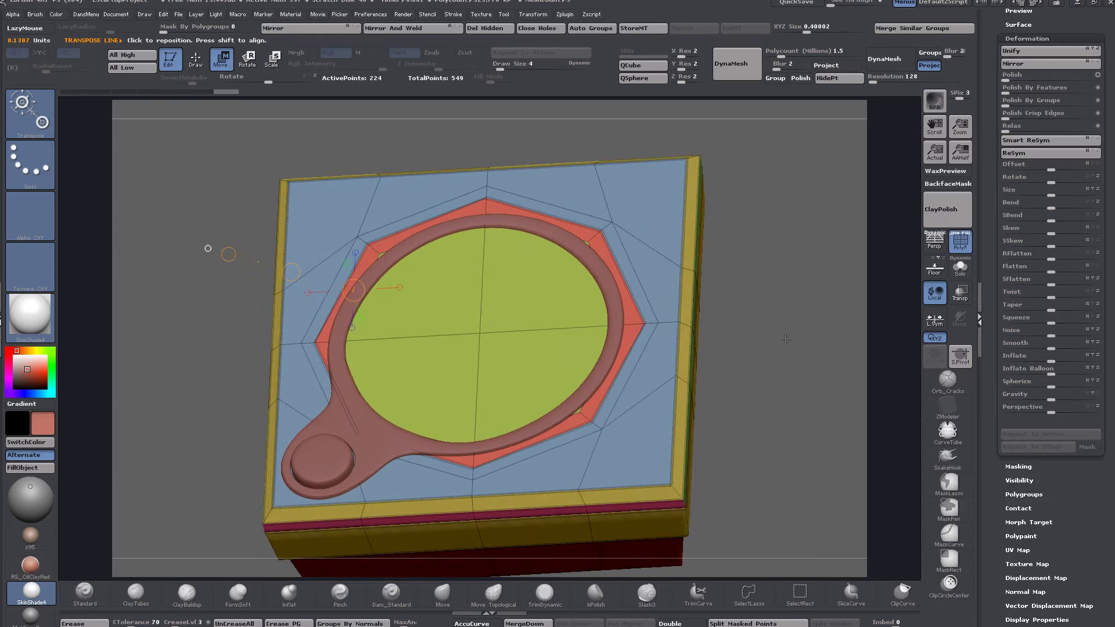
Step: Isolate the joystick base and sink its octagonal center panel slightly with ZModeler's QMesh on the polygroup island
click(960, 268)
drag(918, 284, 914, 286)
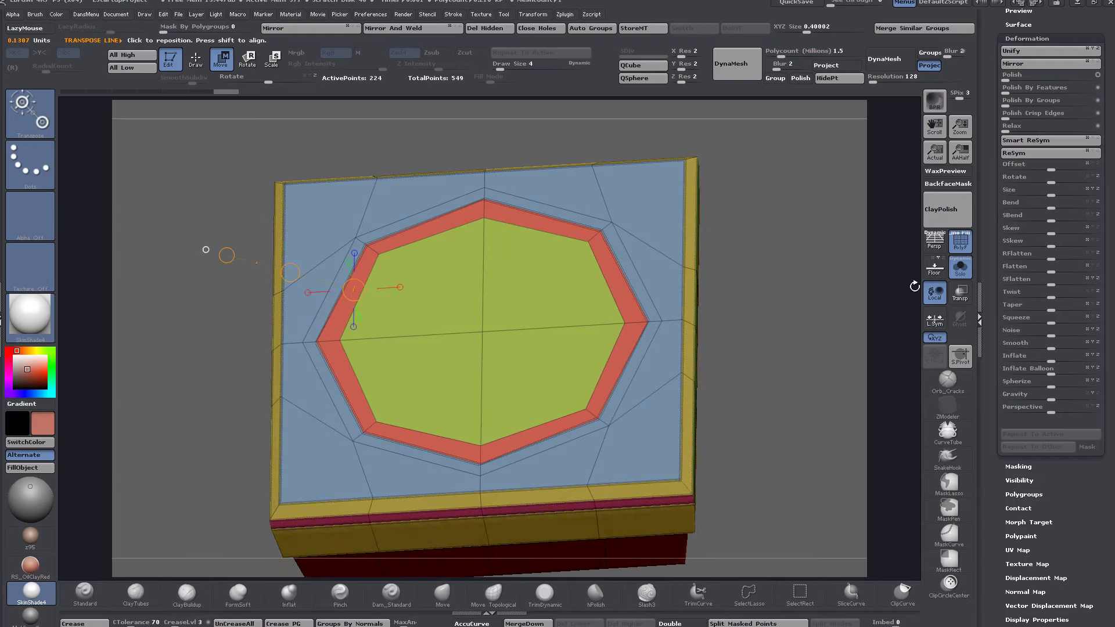
click(956, 270)
drag(792, 264, 796, 321)
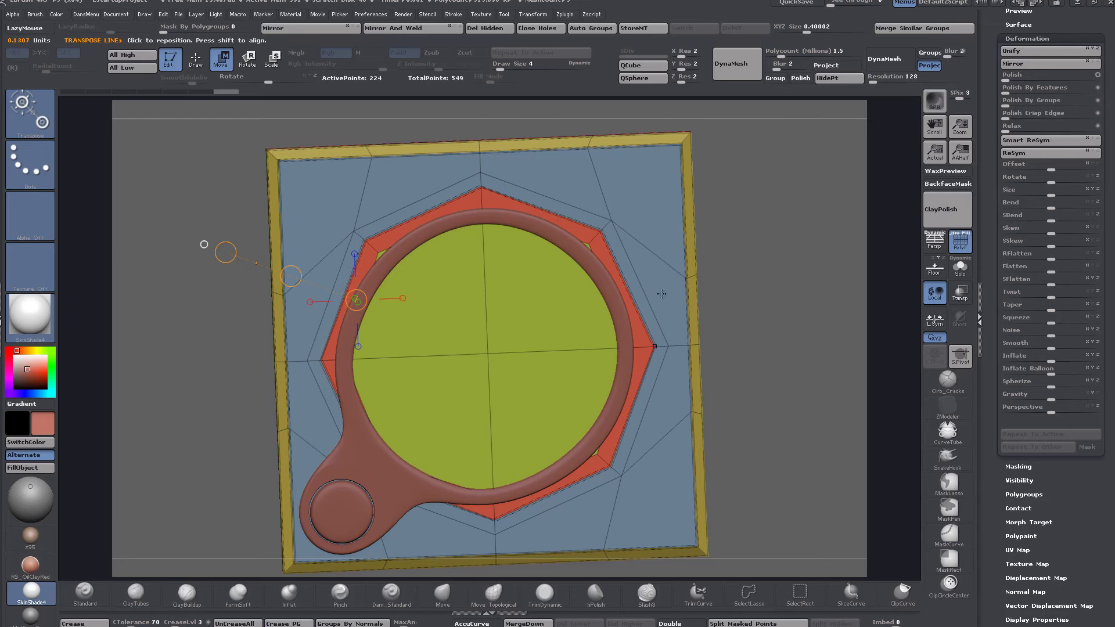
click(960, 266)
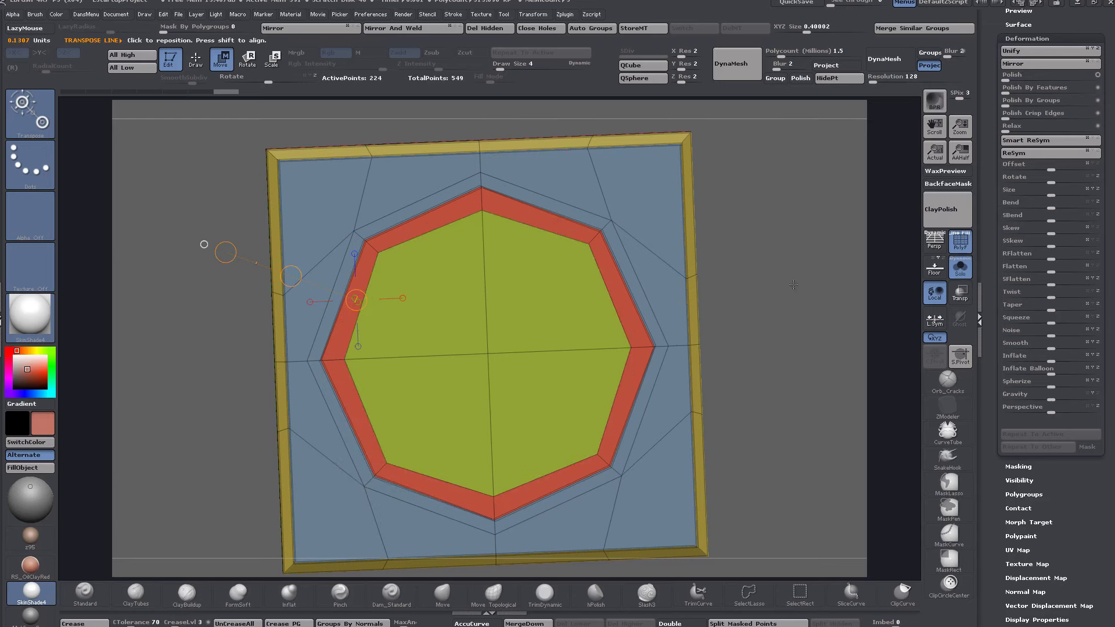
drag(793, 284, 788, 193)
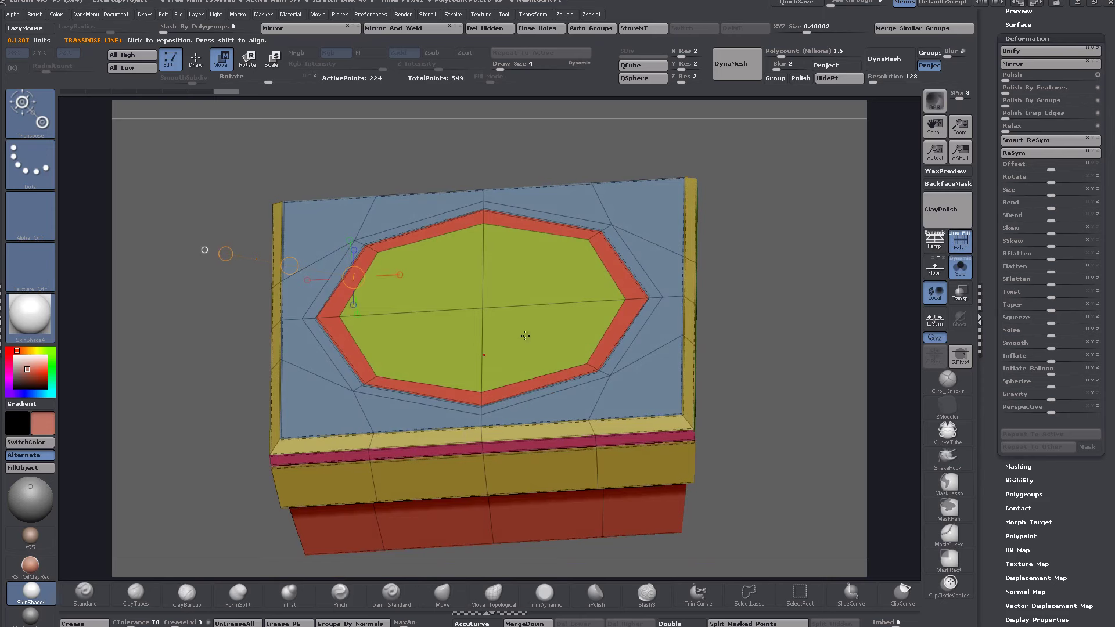
click(947, 407)
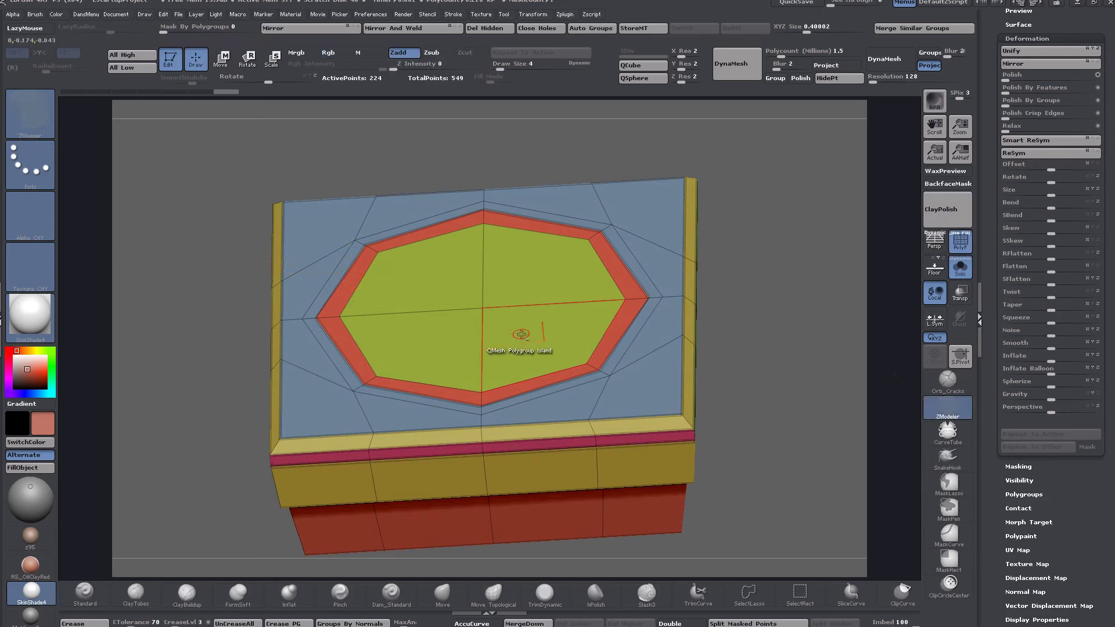
drag(521, 333, 525, 339)
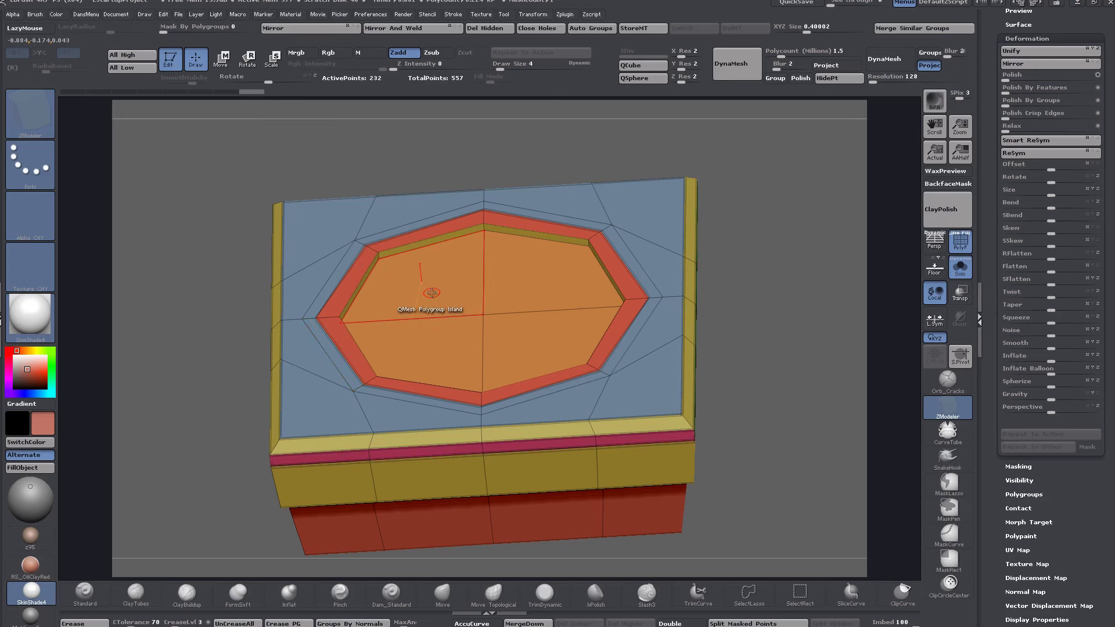
Step: Set ZModeler's polygon action to Crease on Polygroup Island, try it on the recessed floor panel, and undo the crease
key(space)
mouse_move(352, 297)
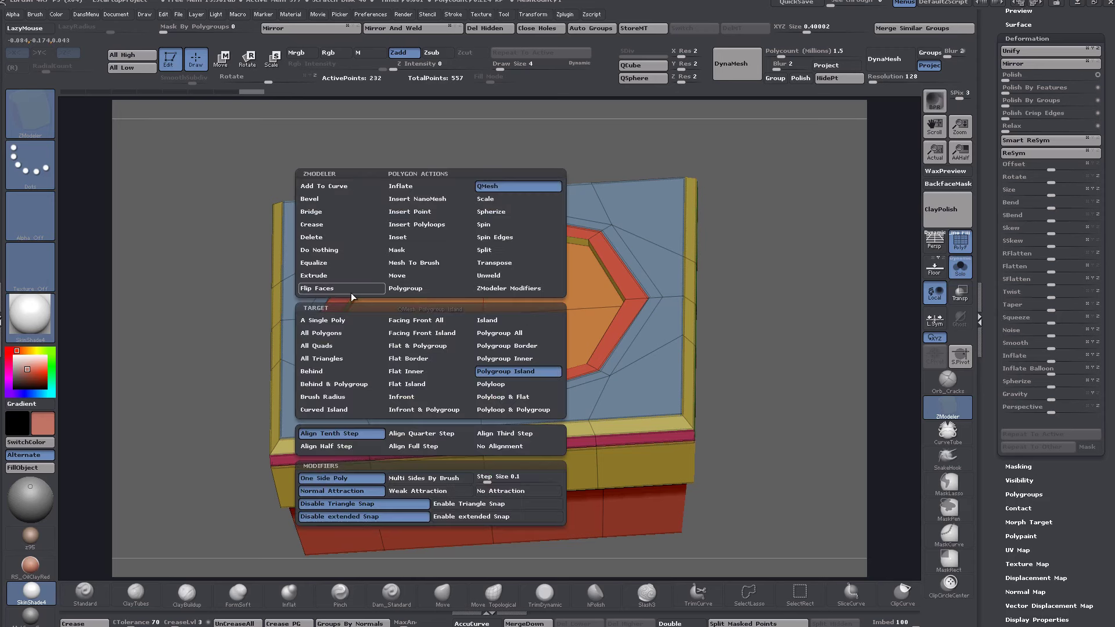
click(313, 224)
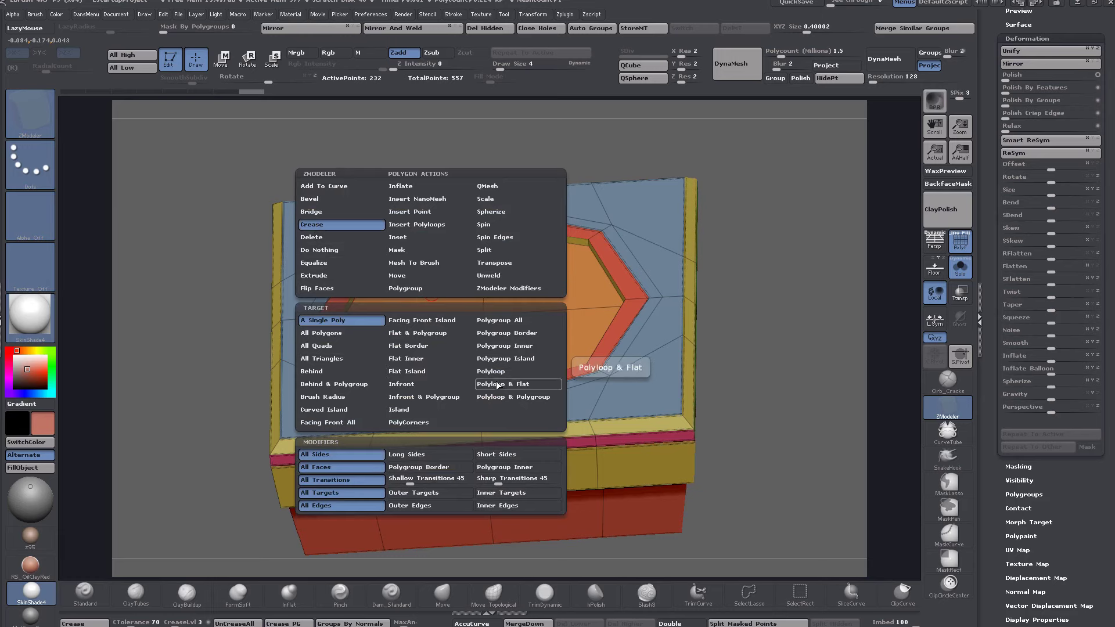
click(505, 359)
click(525, 278)
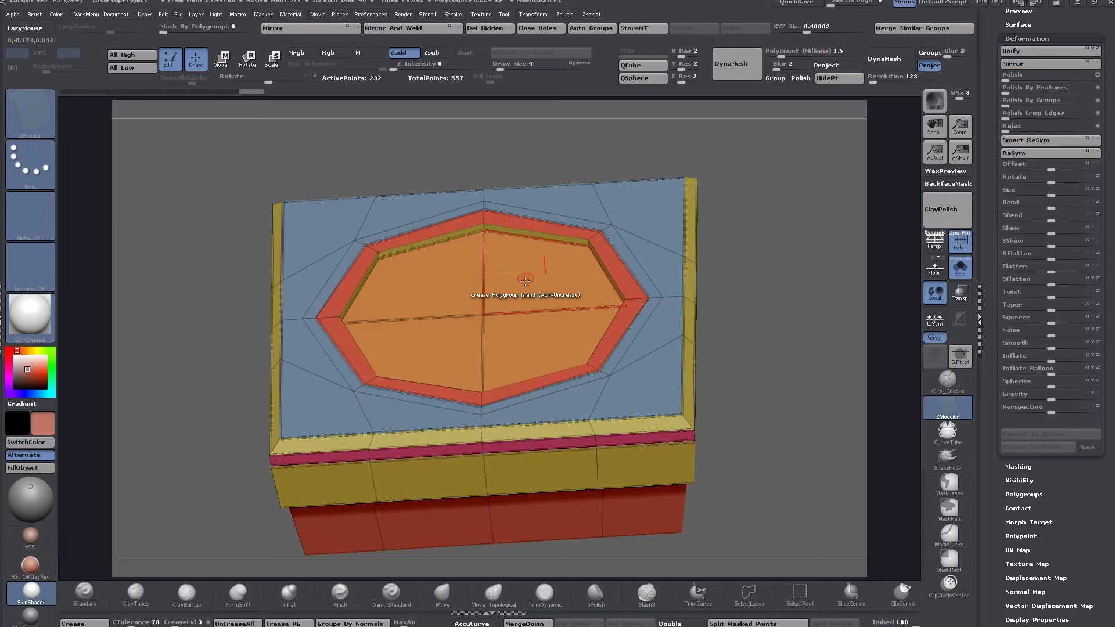
mouse_move(519, 301)
right_down()
mouse_move(508, 306)
mouse_move(511, 268)
right_up()
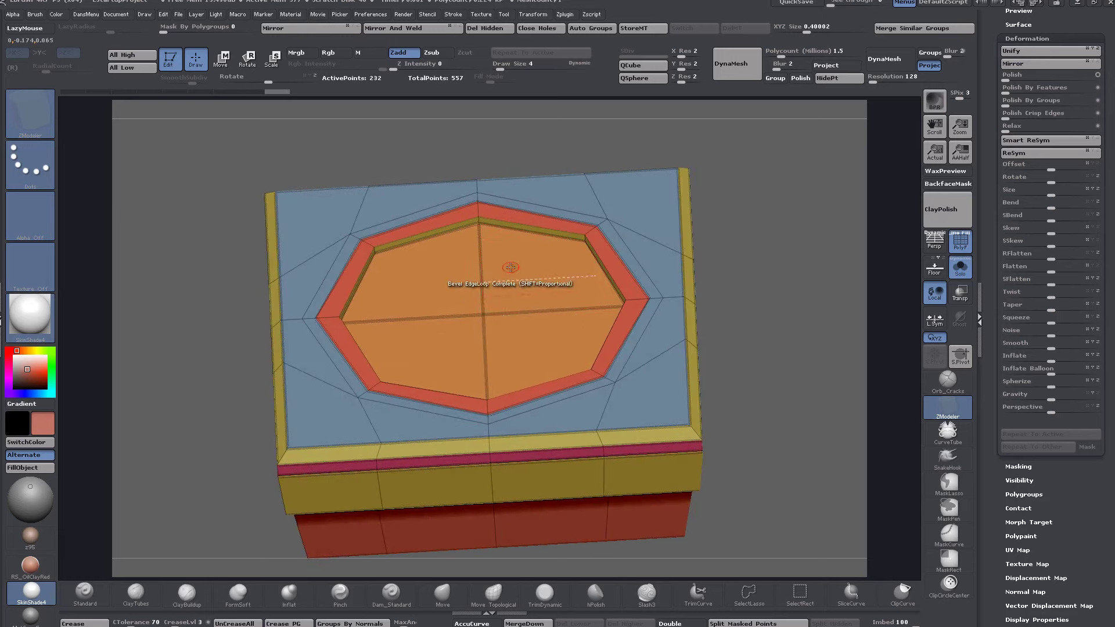
key(ctrl)
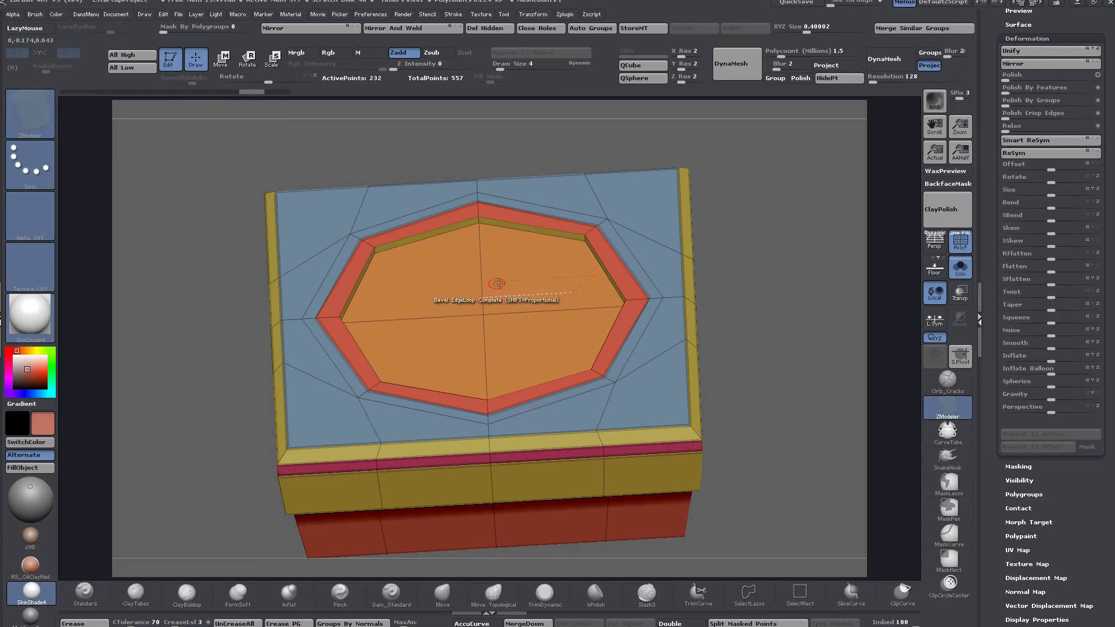
Step: Restrict the polygon Crease to Polygroup Border and crease only the outline of the recessed floor panel
key(space)
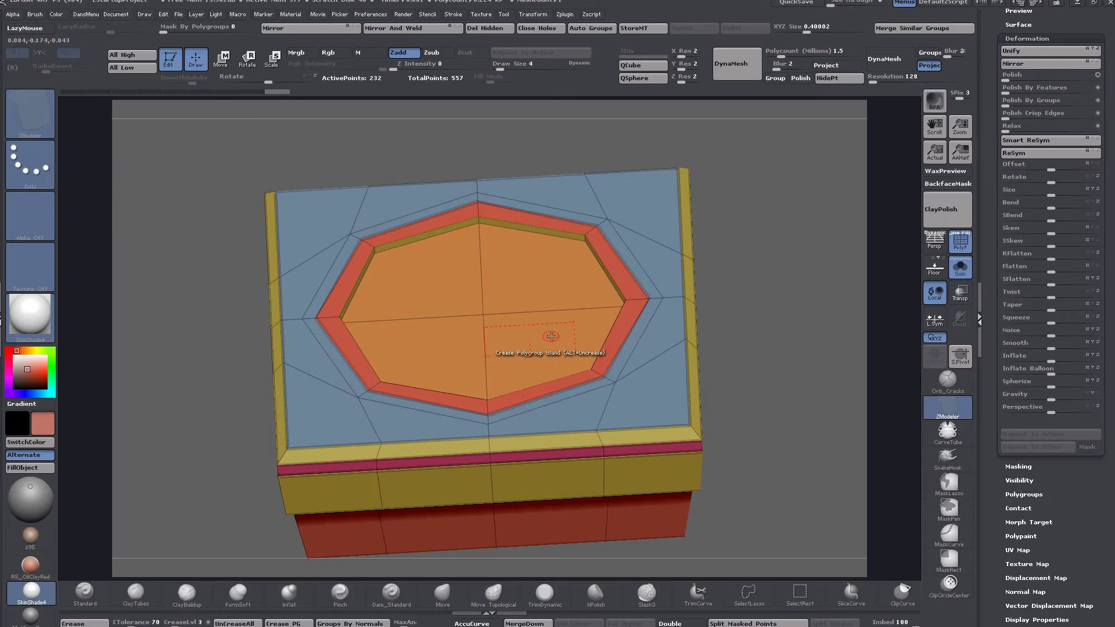
ctrl+right_drag(518, 281, 605, 264)
ctrl+right_drag(631, 206, 636, 244)
right_drag(521, 389, 530, 328)
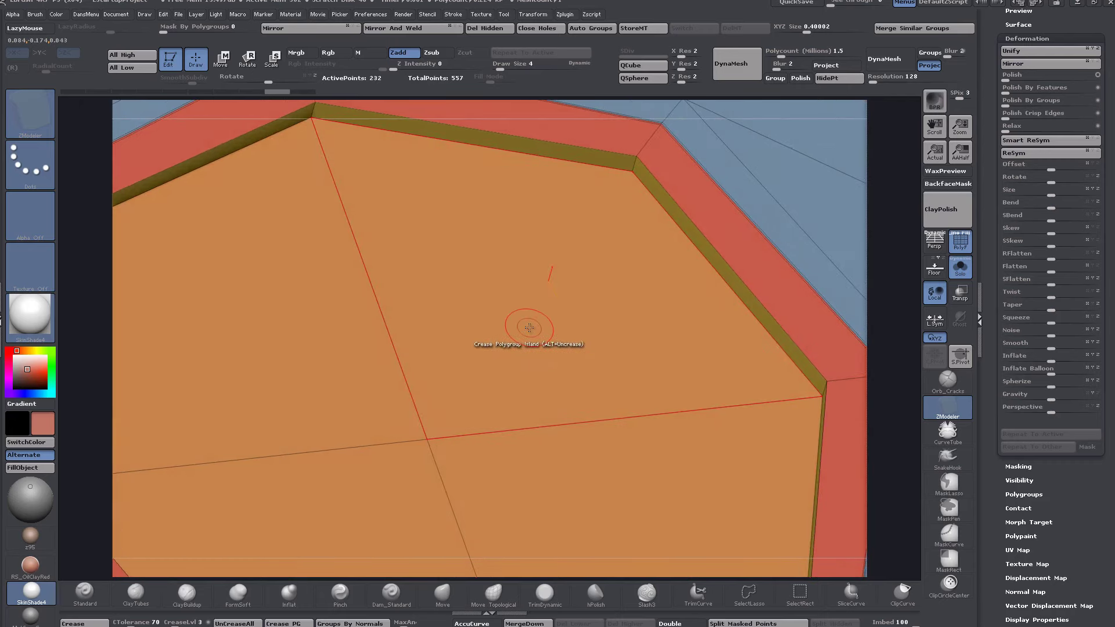
key(space)
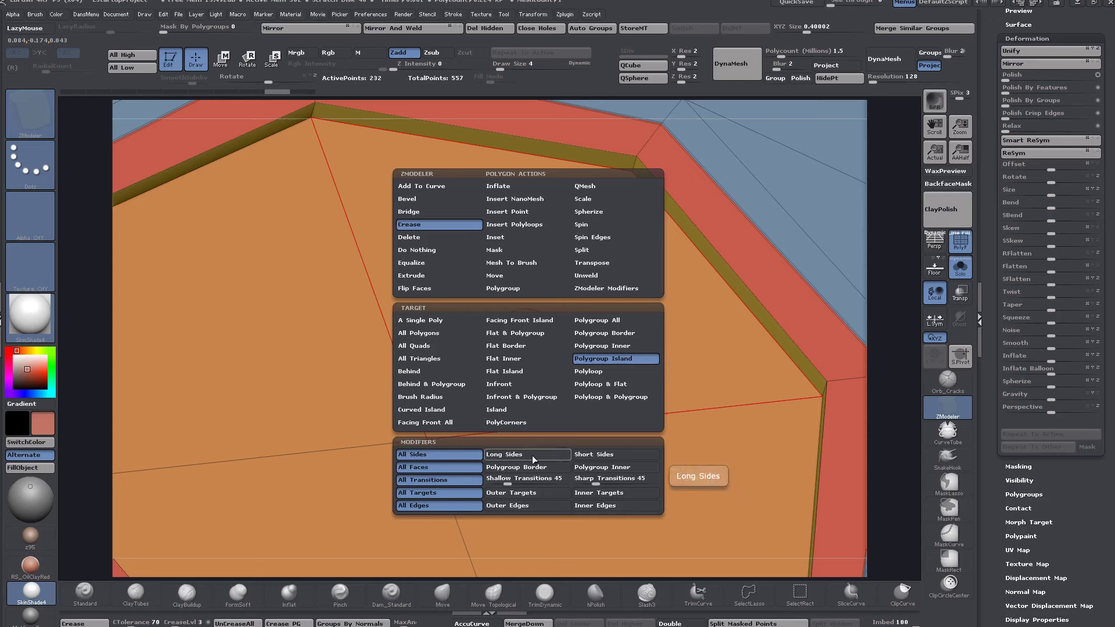
click(516, 467)
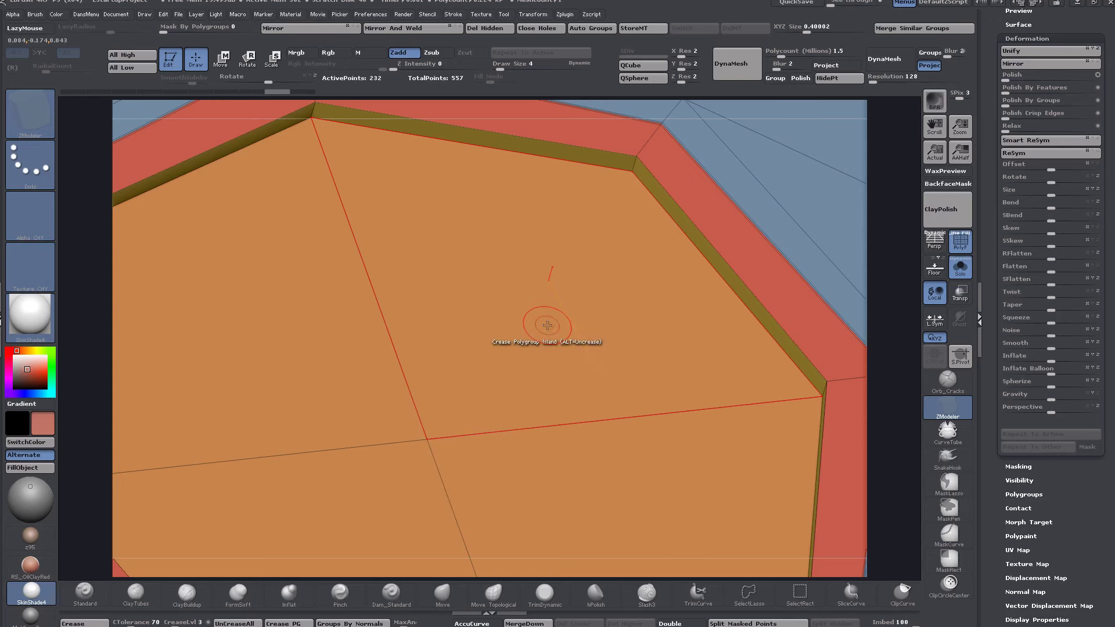
ctrl+right_drag(529, 343, 552, 305)
right_drag(657, 392, 599, 360)
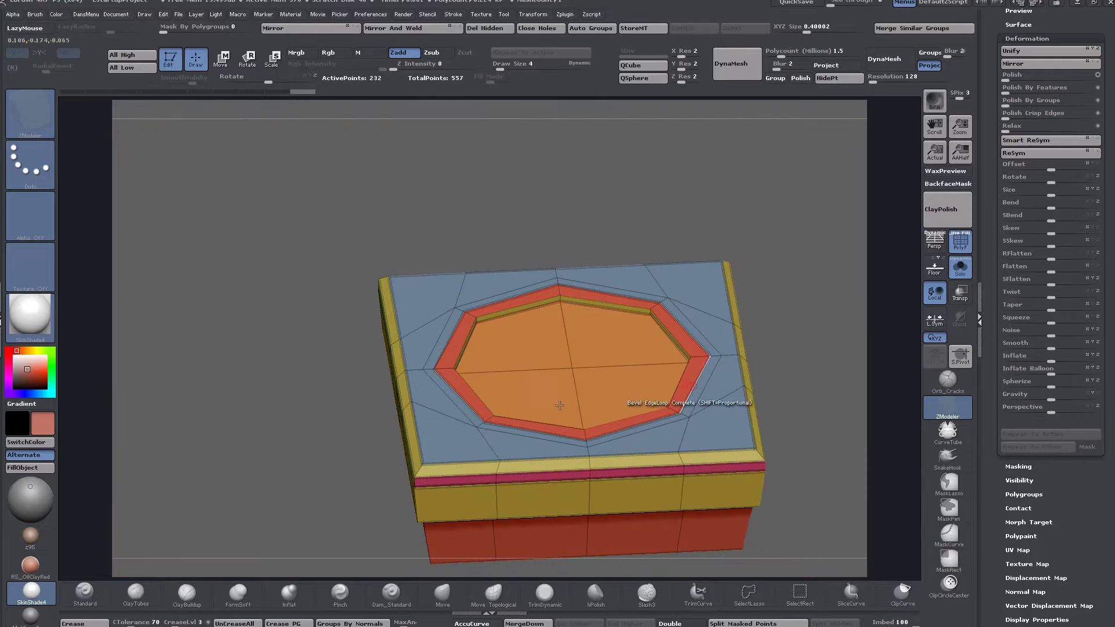
right_drag(557, 326, 612, 356)
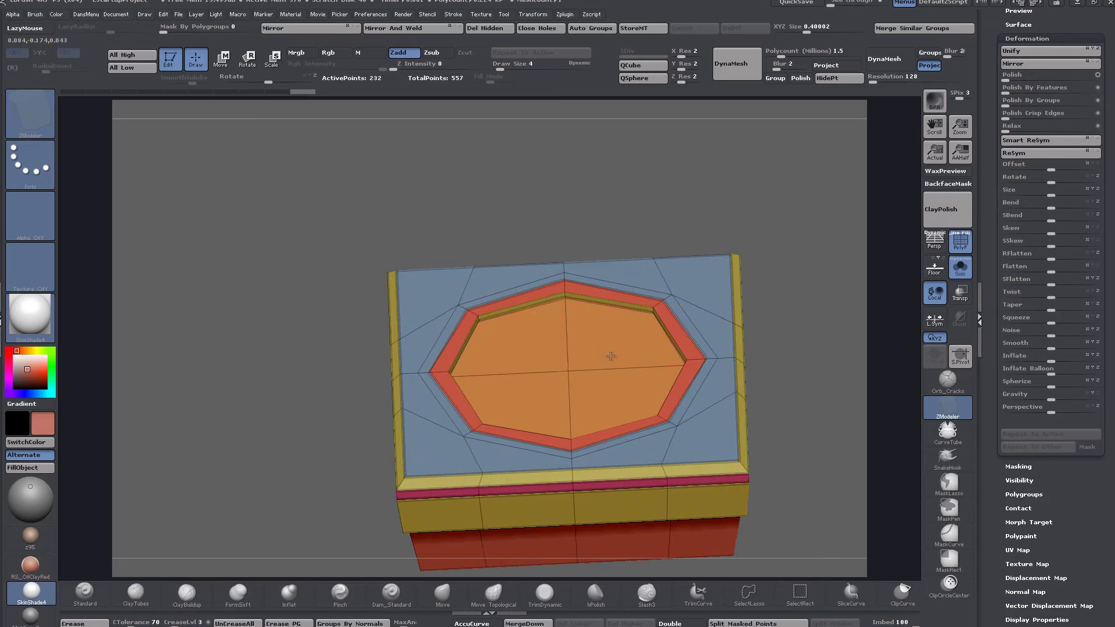
Step: Switch the Crease target to Polyloop and crease the narrow side wall running around the recess
alt+right_drag(594, 317, 506, 463)
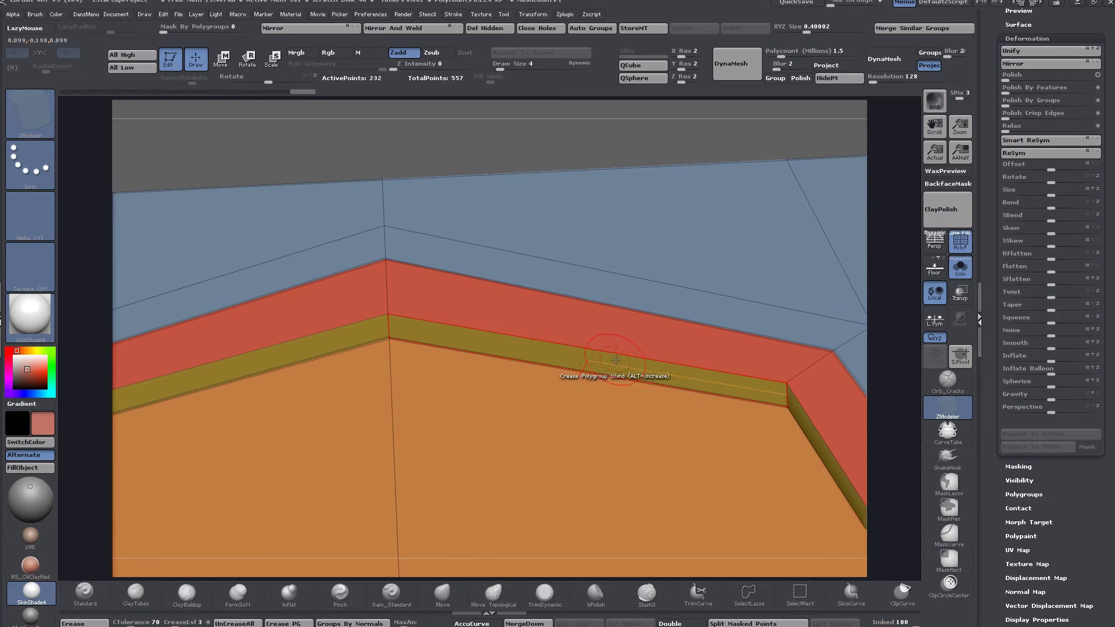
key(space)
click(677, 372)
click(528, 351)
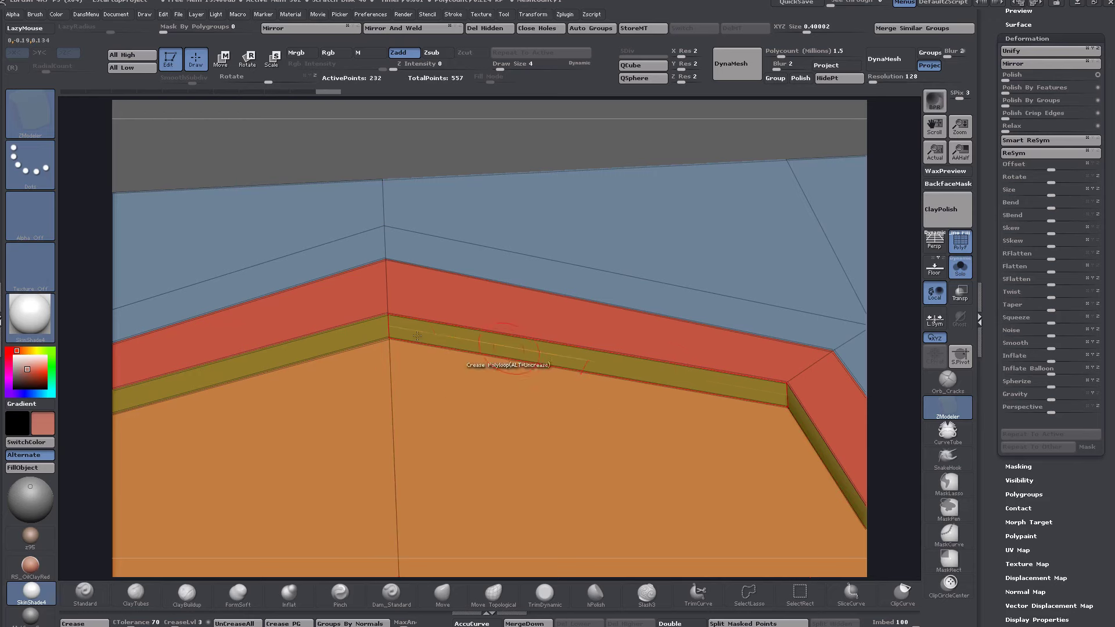
Step: Set ZModeler's edge action to Crease on EdgeLoop Complete and crease the outer edge of the red band around the recess
alt+right_drag(692, 444, 664, 290)
alt+right_drag(791, 454, 583, 381)
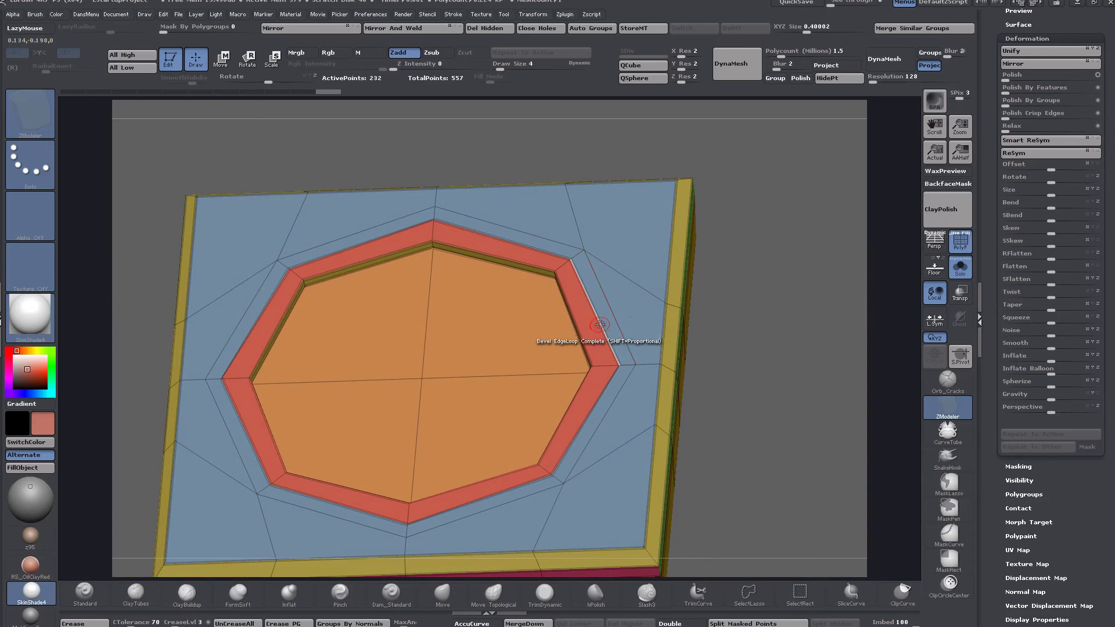
key(space)
key(space)
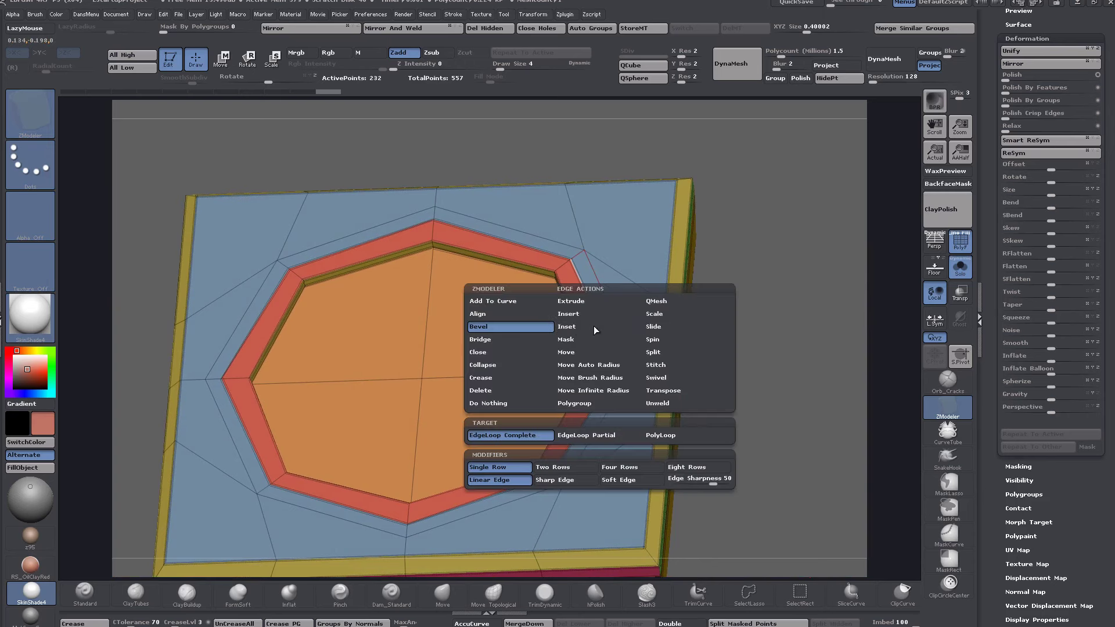
click(496, 379)
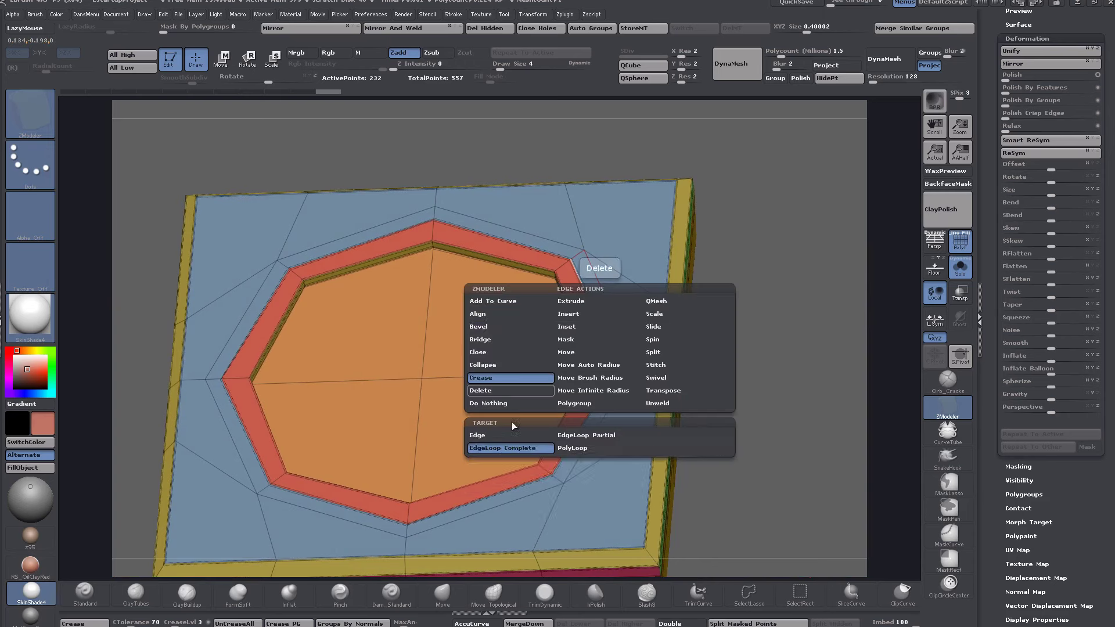
click(513, 448)
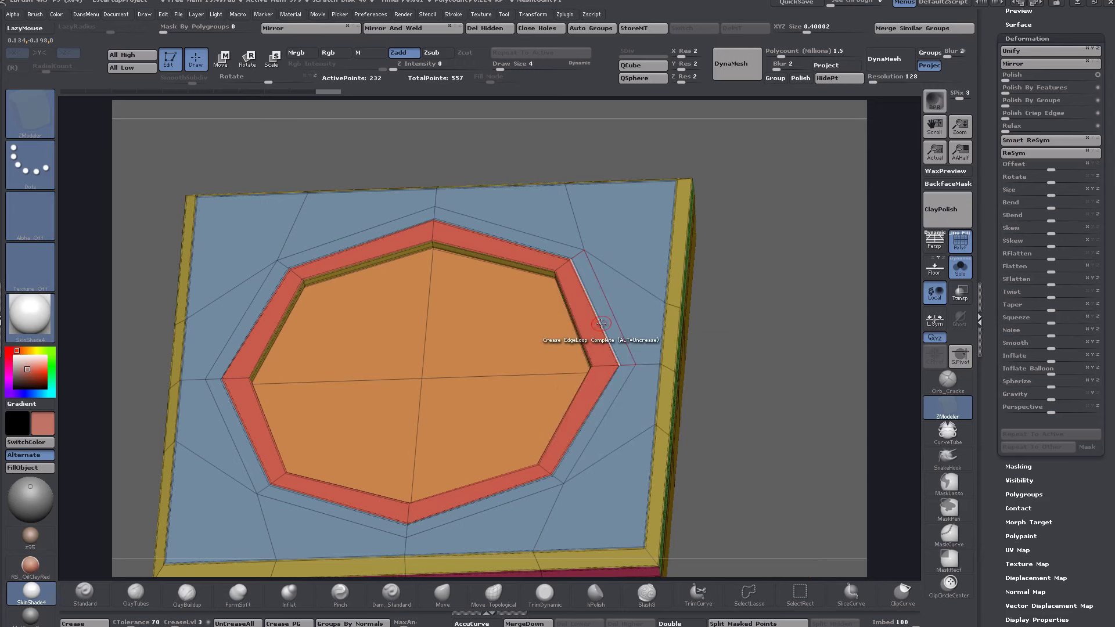
click(601, 324)
right_drag(521, 407, 523, 373)
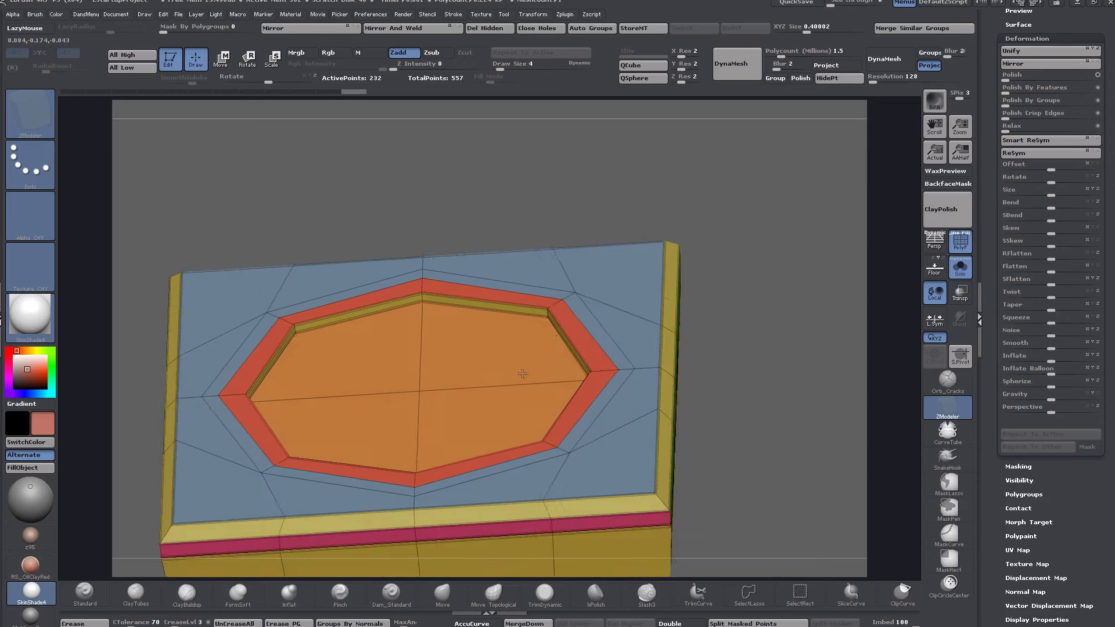
Step: Preview the creased base with dynamic subdivision smoothing, hide its polyframe, and show the ring and tab again
key(d)
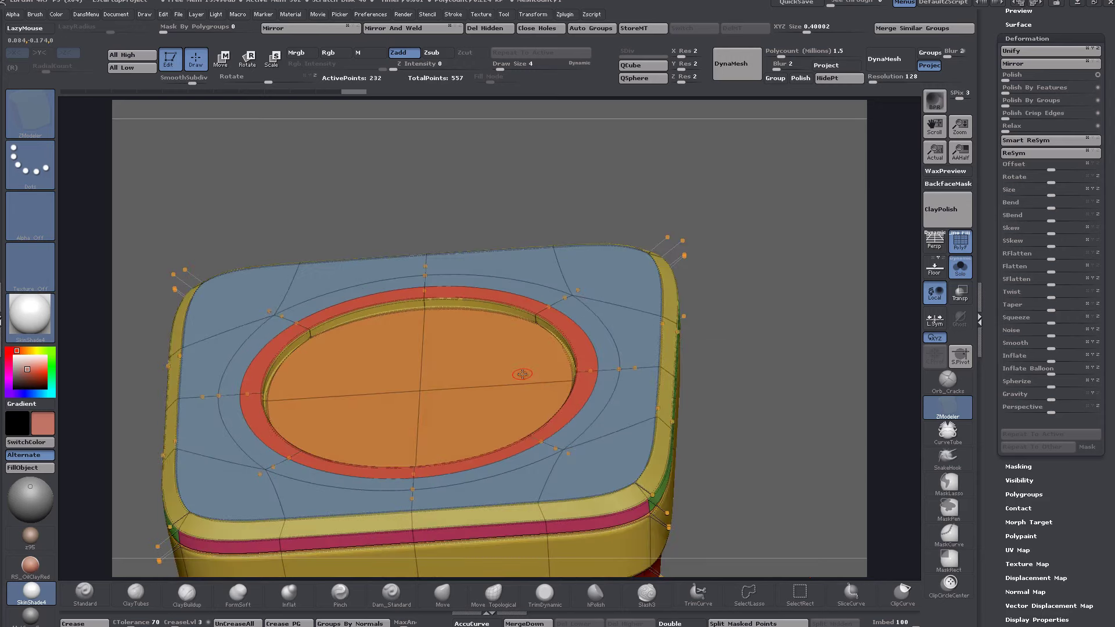
click(959, 251)
ctrl+right_drag(722, 440, 707, 492)
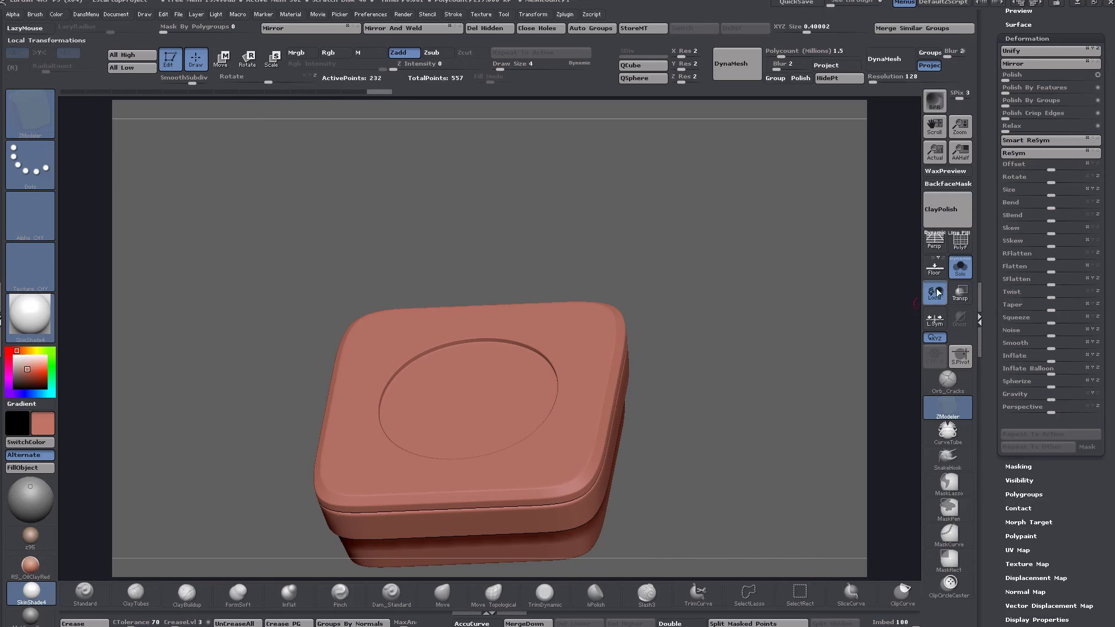
click(961, 268)
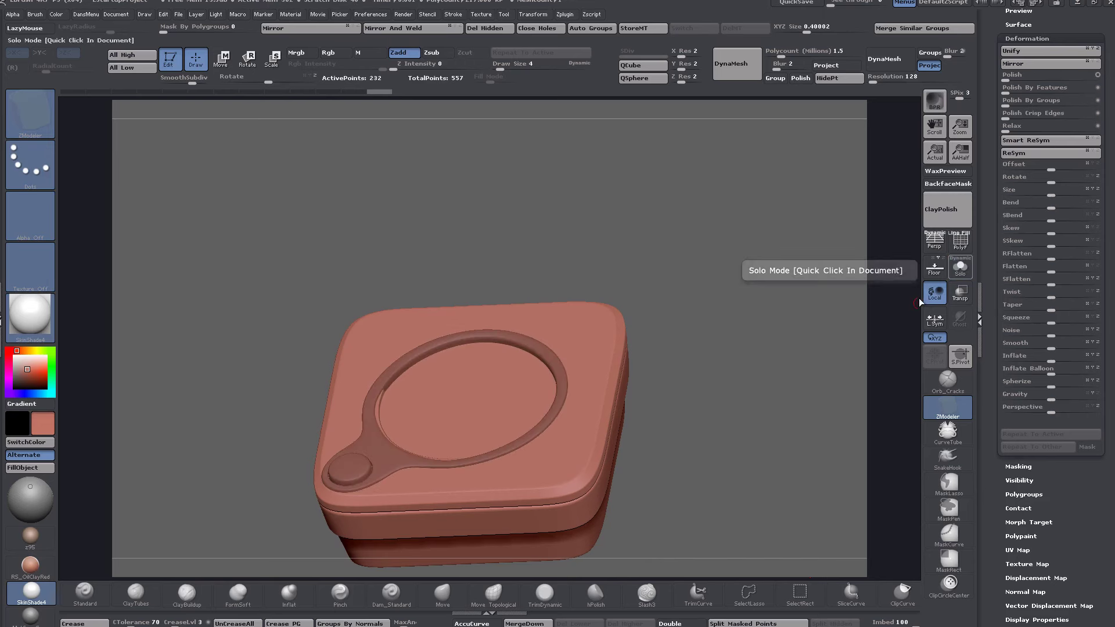
Step: Make the joystick ring the active subtool and nudge it slightly with a horizontal Move transpose line in plan view to center it over the recess
alt+click(553, 366)
shift+drag(679, 442, 691, 523)
alt+drag(680, 463, 726, 384)
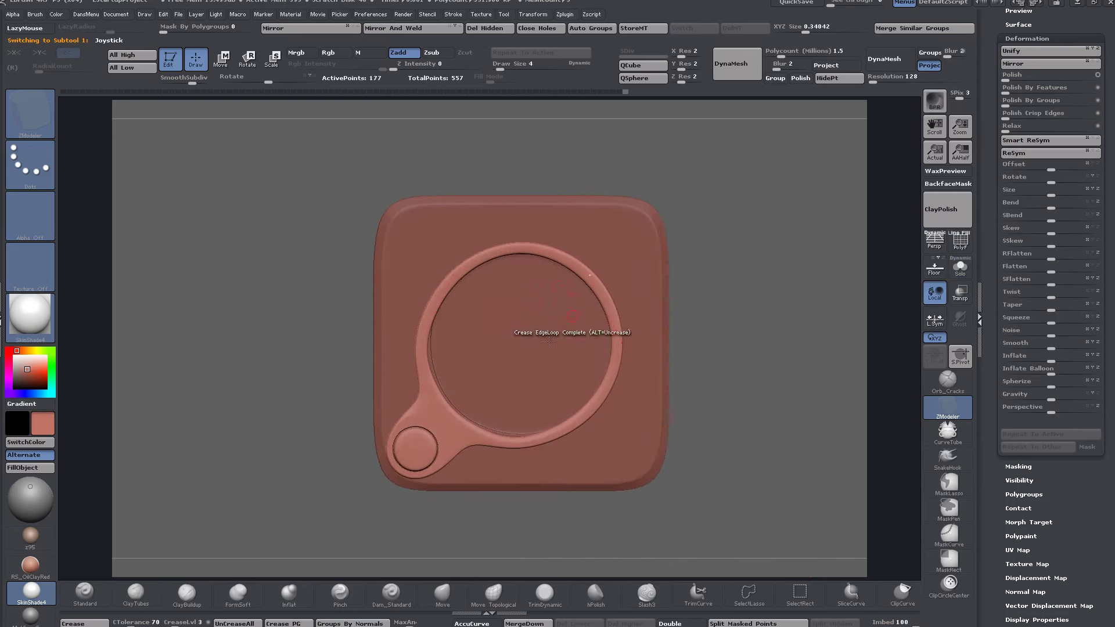
click(221, 58)
shift+drag(590, 275, 775, 274)
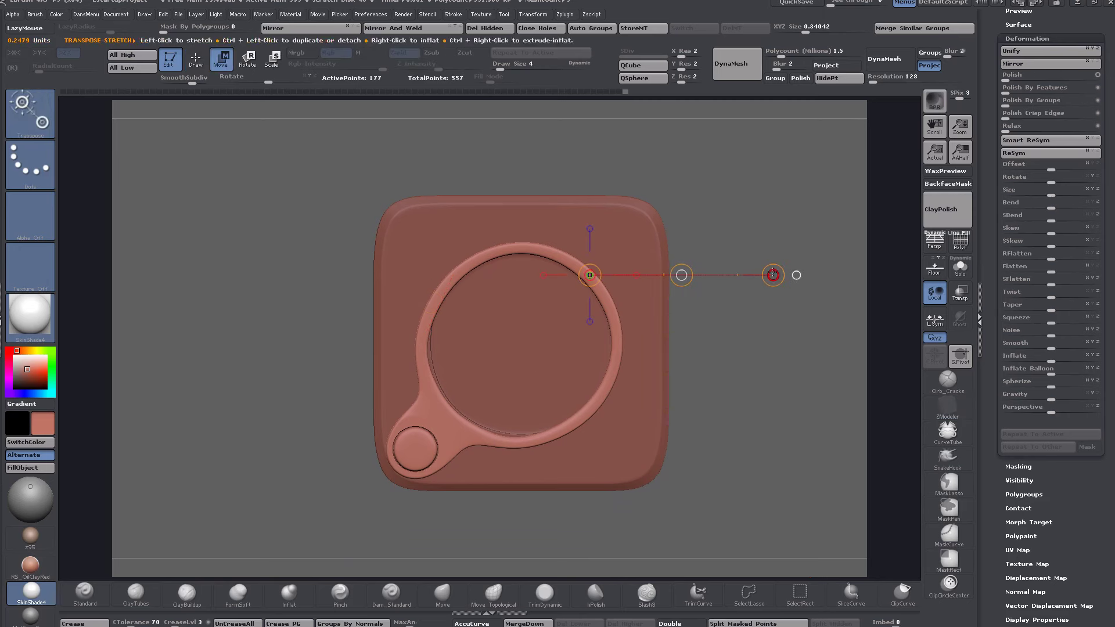
drag(682, 274, 684, 273)
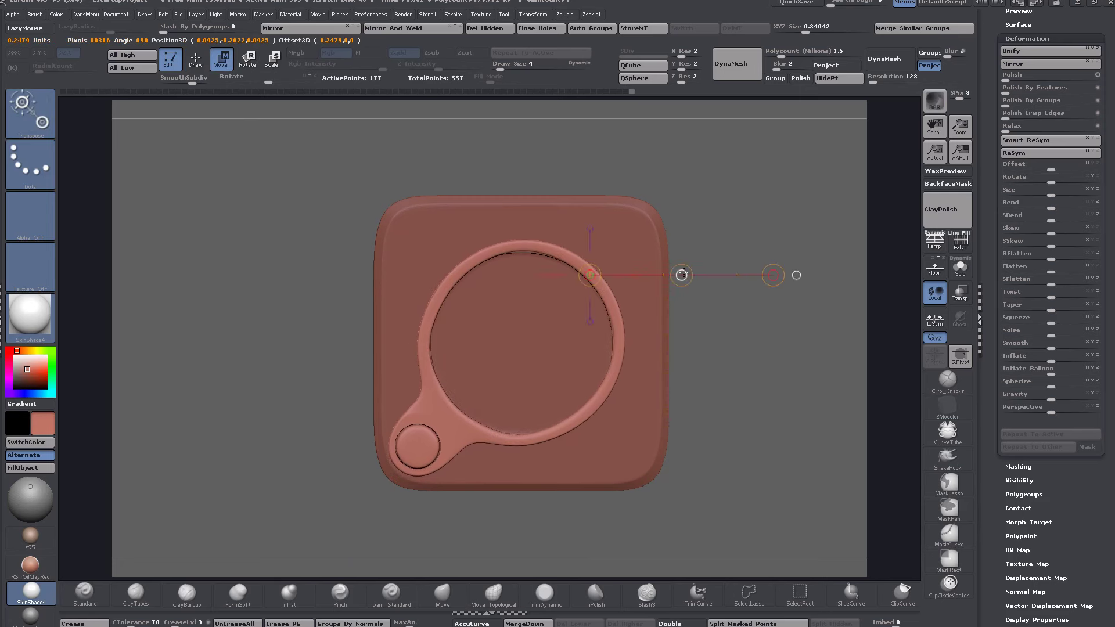
key(shift+d)
key(d)
click(680, 277)
drag(681, 277, 681, 274)
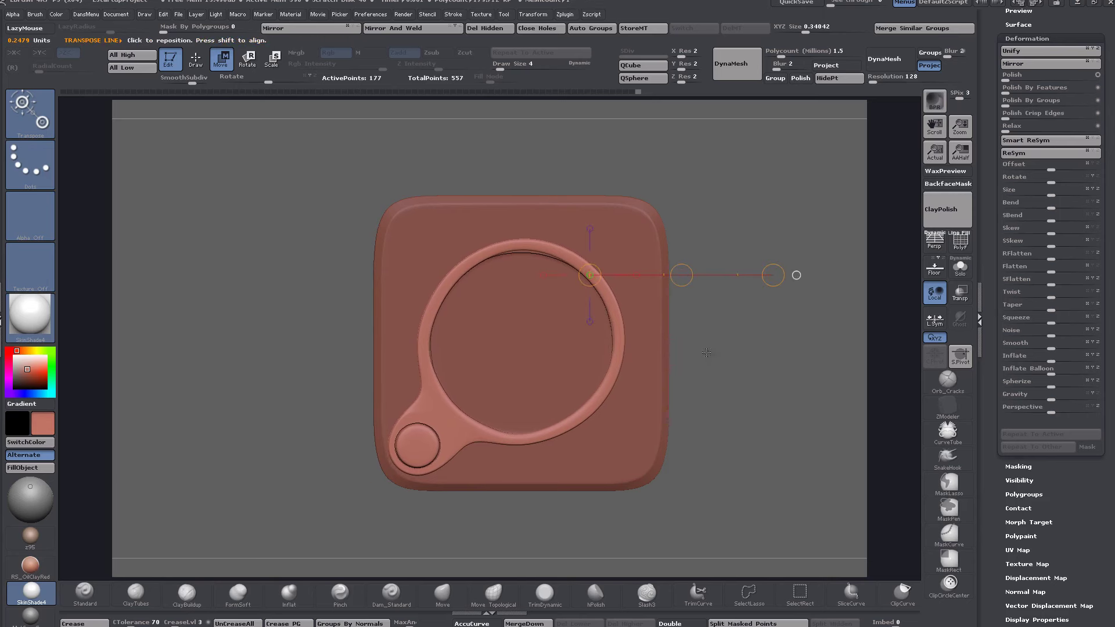
Step: Show the ring's polyframe, view its unsmoothed mesh at an angle, and isolate the ring subtool from the base
mouse_move(707, 352)
alt+mouse_down()
mouse_move(730, 363)
mouse_move(737, 385)
mouse_move(726, 343)
alt+mouse_up()
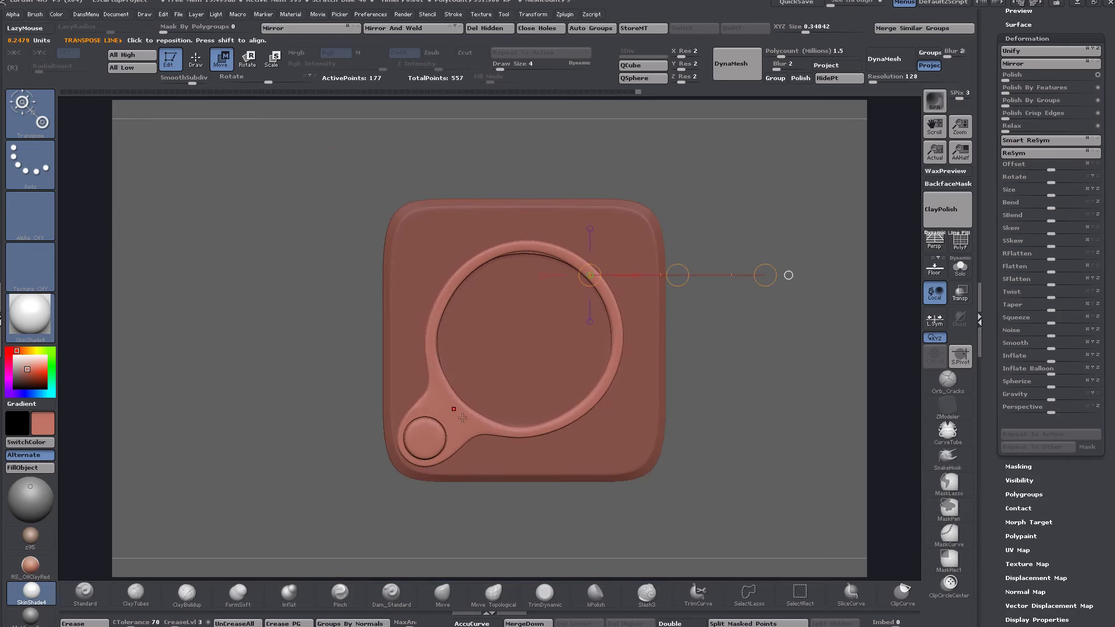
click(961, 240)
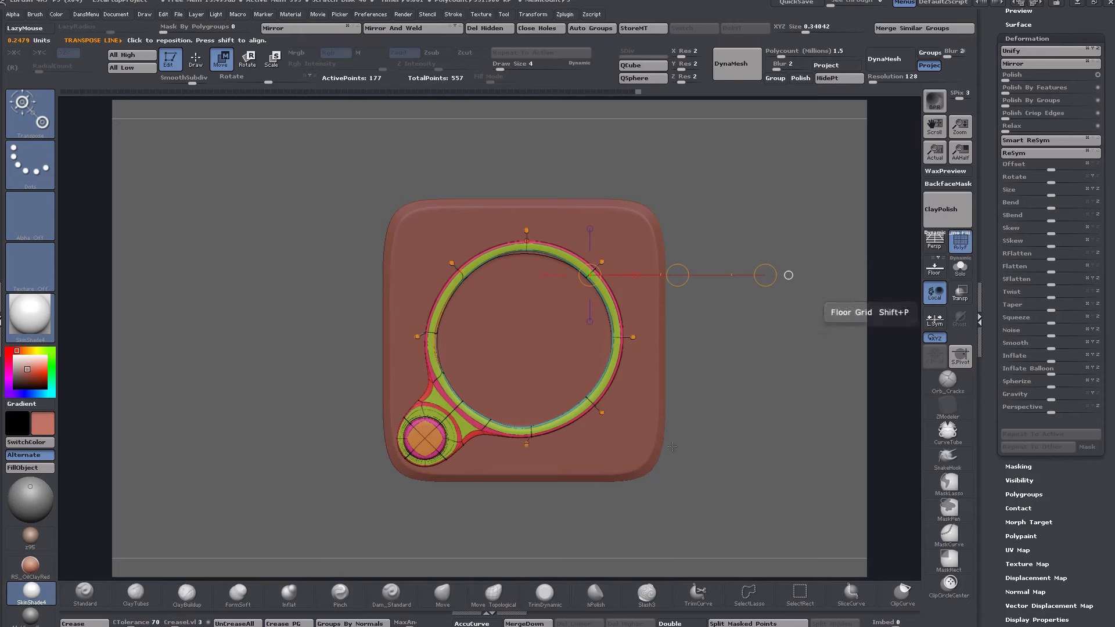
drag(725, 428, 760, 428)
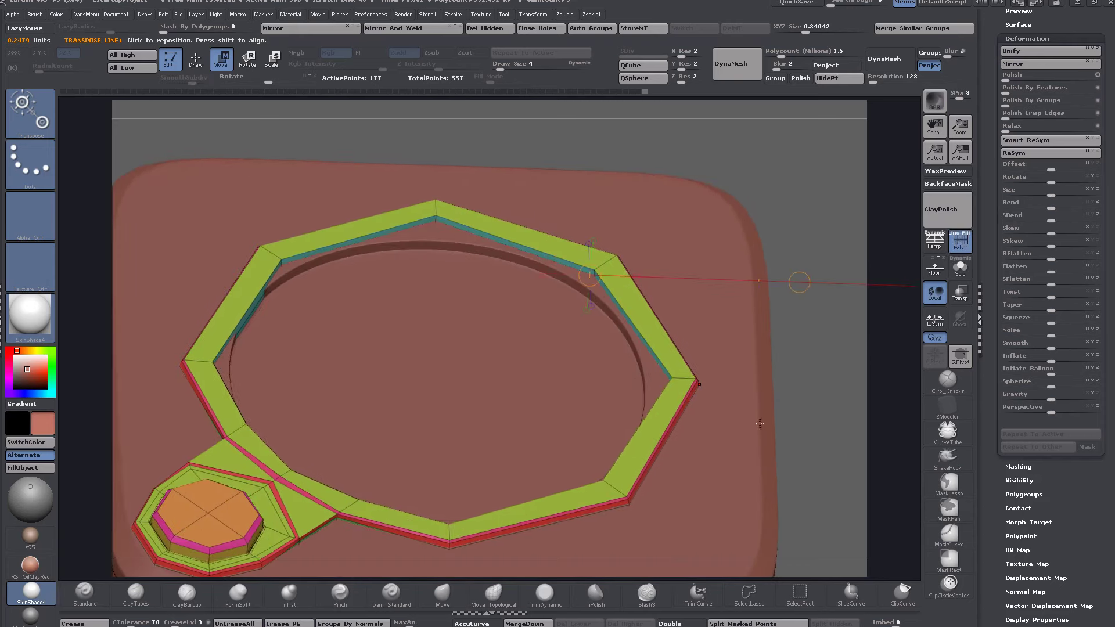
click(960, 268)
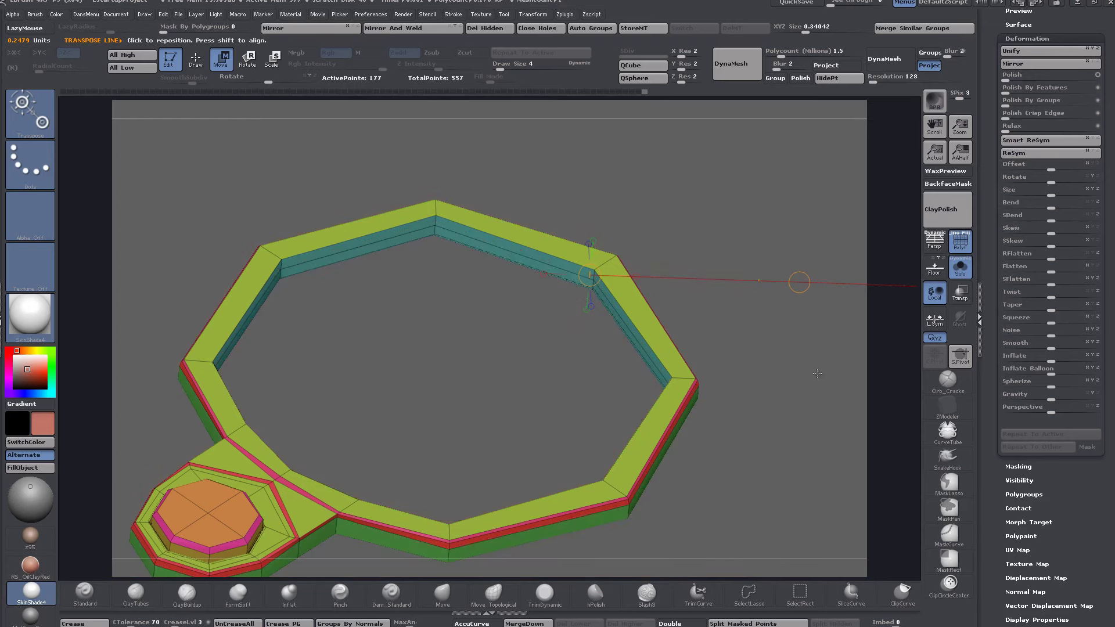
Step: Set ZModeler's edge action to Insert on Single EdgeLoop, delete the extra edge loop along the ring's inner wall, and preview the ring smoothed
drag(790, 381, 591, 280)
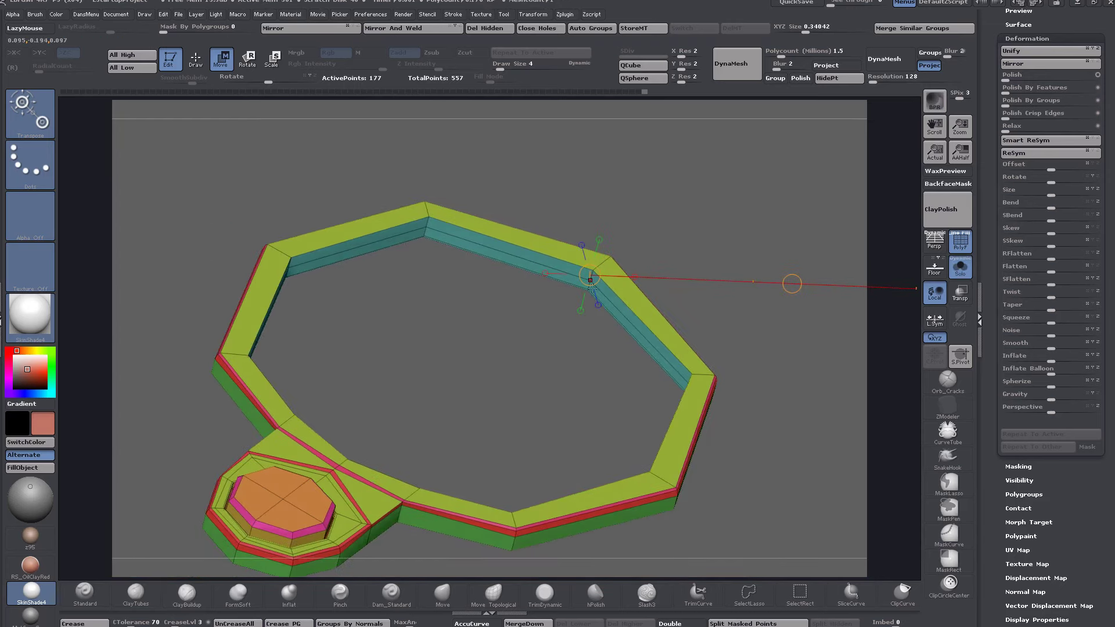
click(949, 406)
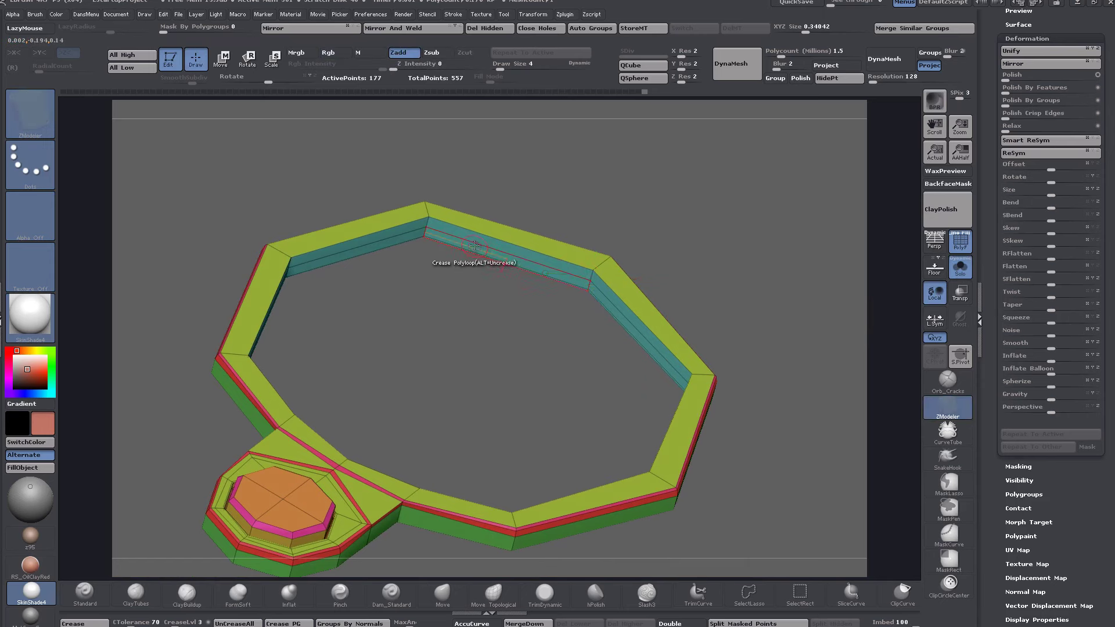
key(space)
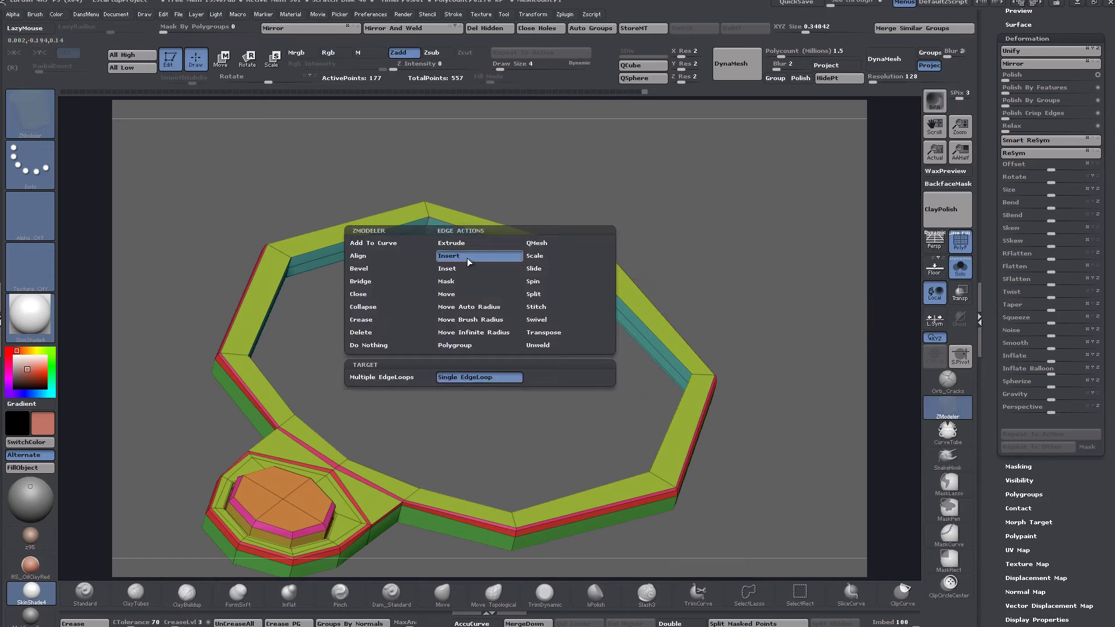
click(467, 258)
drag(686, 240, 639, 345)
drag(590, 344, 749, 329)
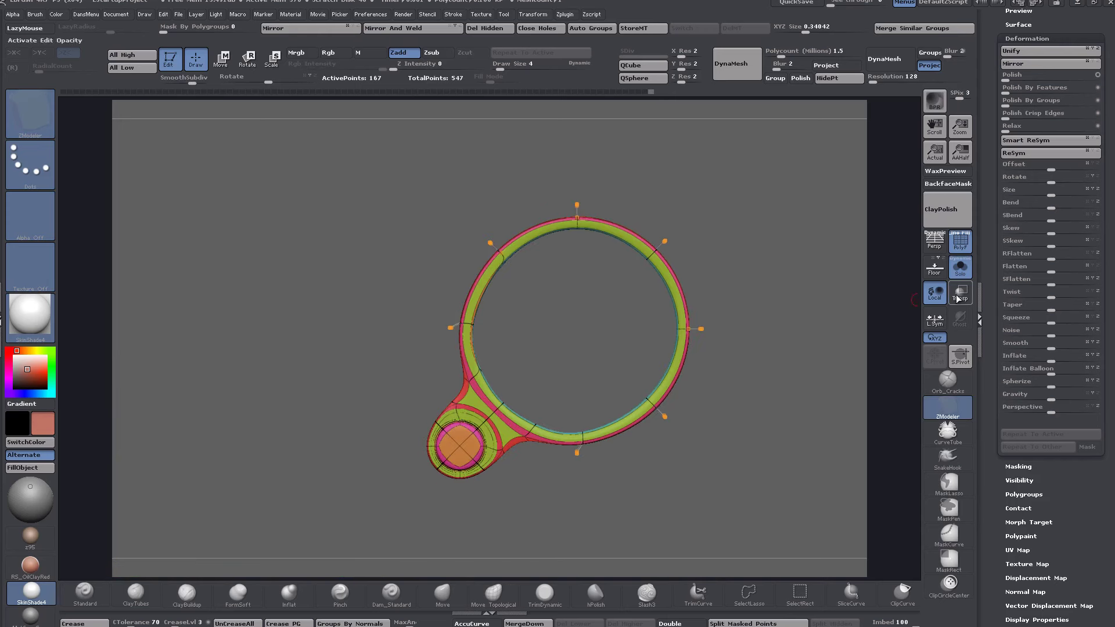
Step: Show the base together with the ring again, hide the polyframe, and inspect the assembly from above and at an angle
click(960, 267)
alt+drag(843, 311, 754, 324)
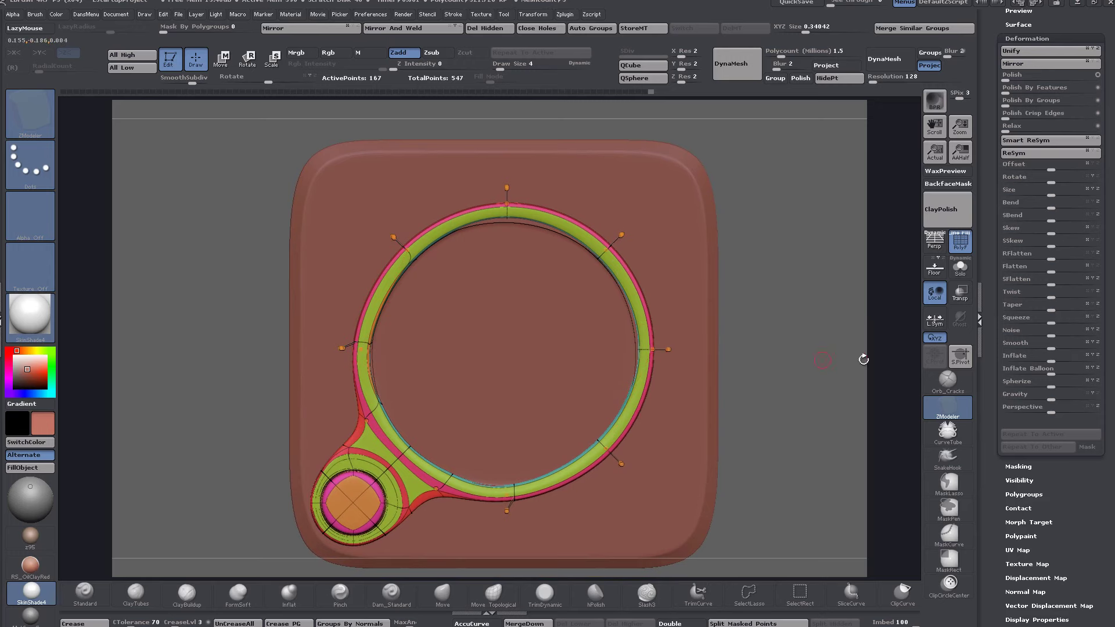
drag(786, 381, 761, 349)
click(958, 241)
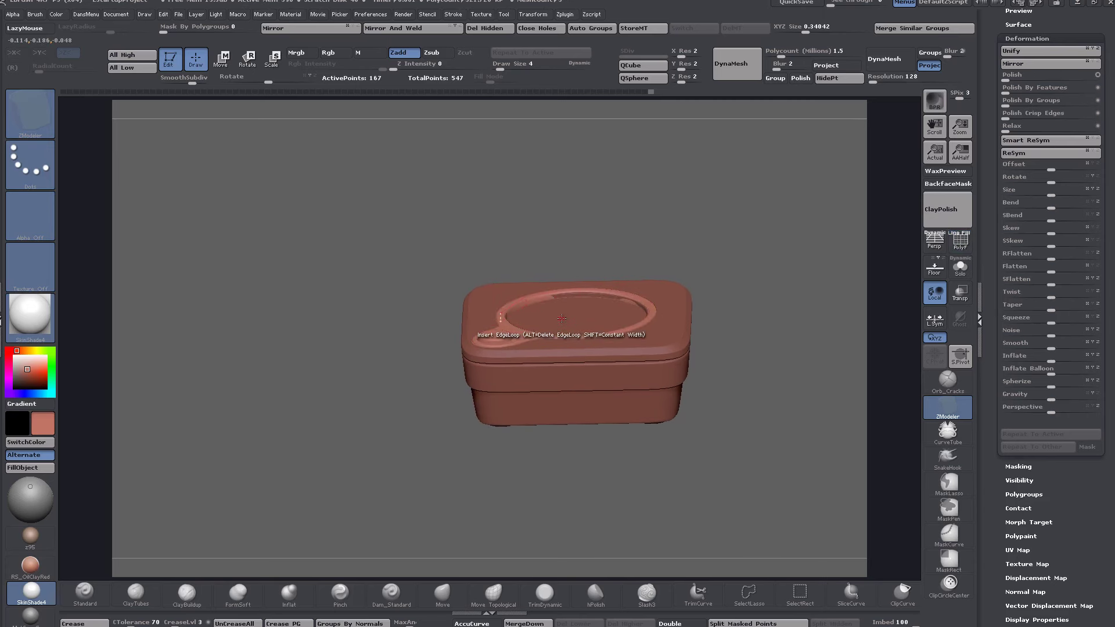